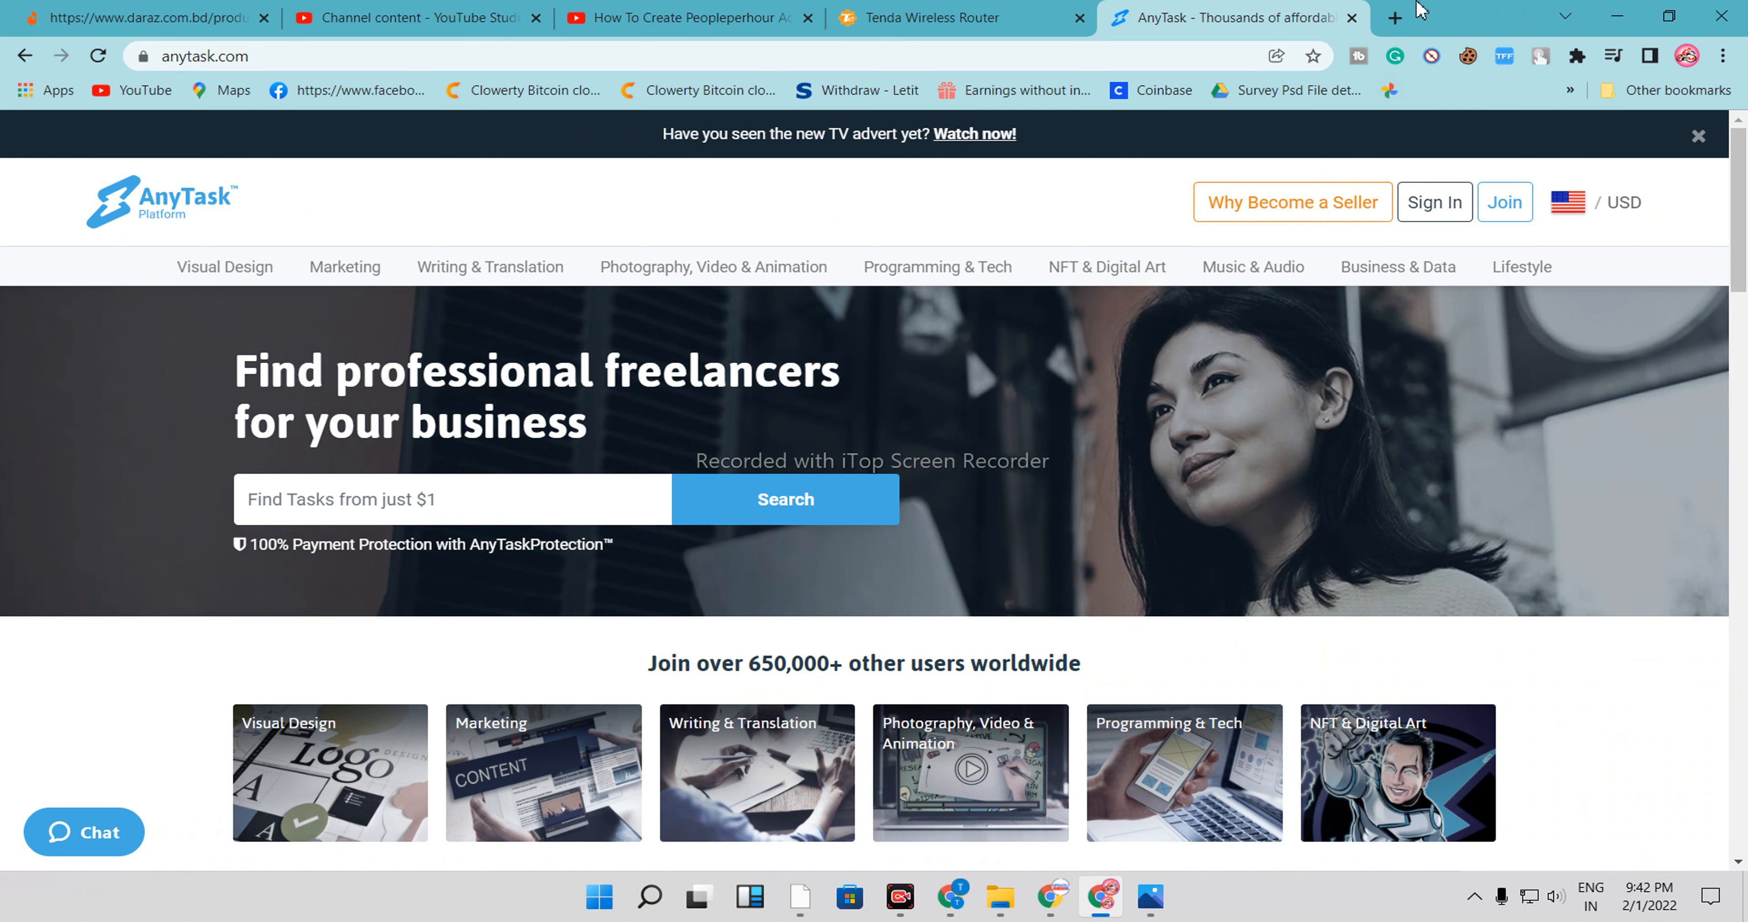
Open a new tab and search Google for any task
{"action": "left_click", "coordinate": [1395, 19]}
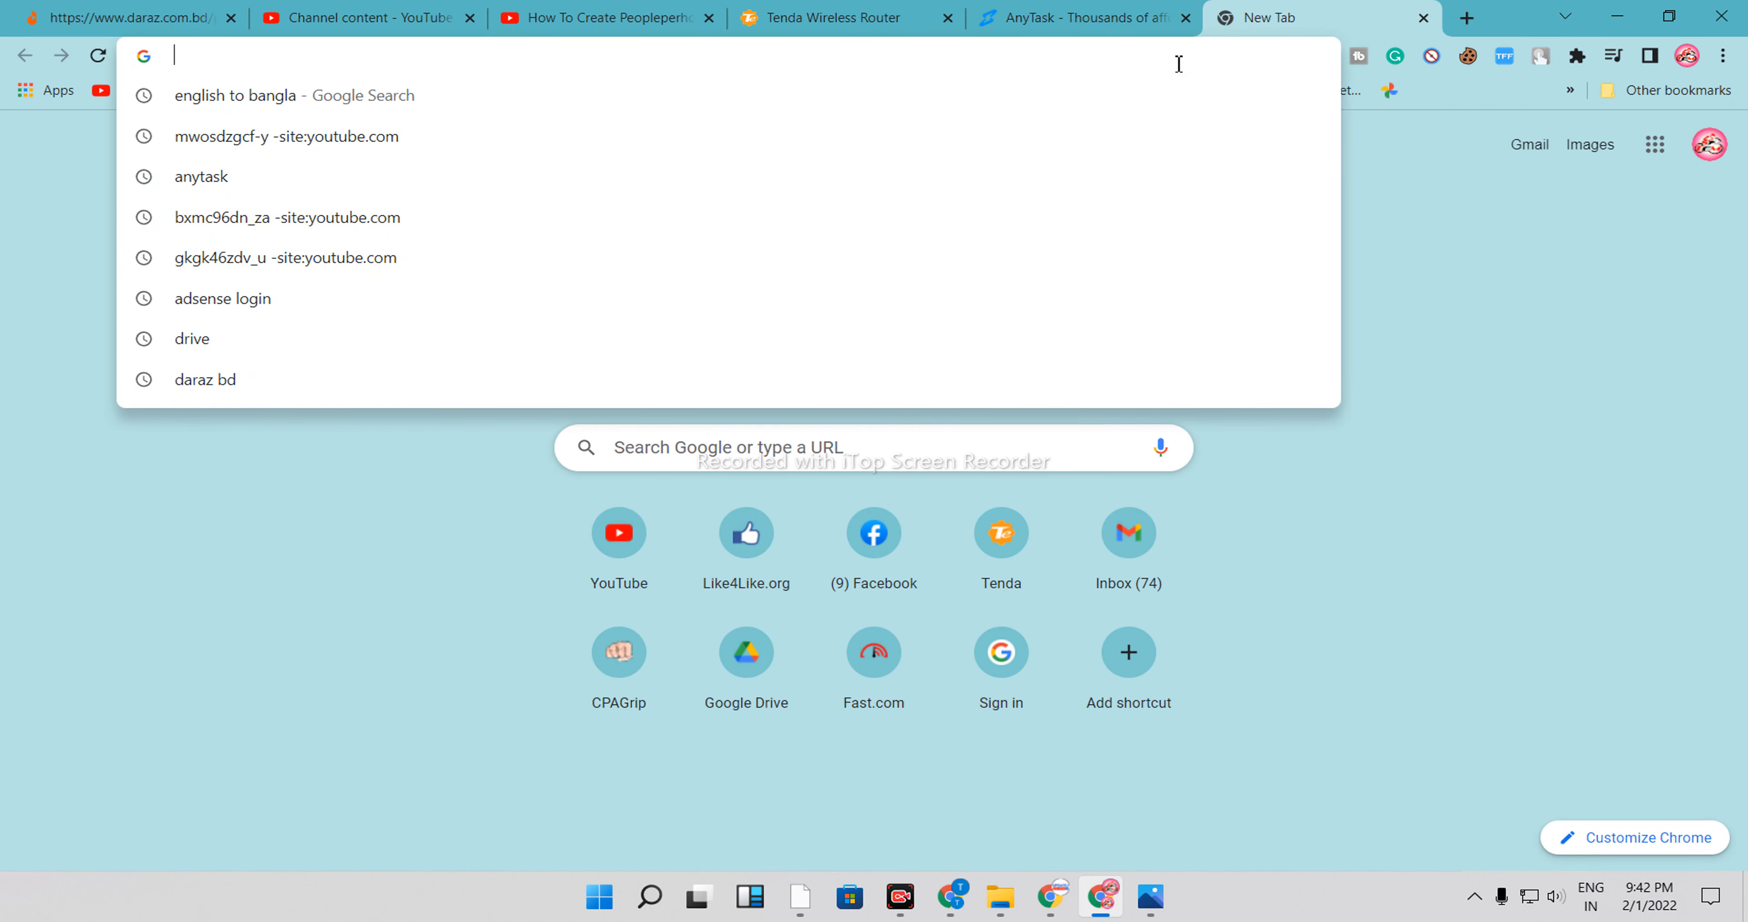
{"action": "type", "text": "any "}
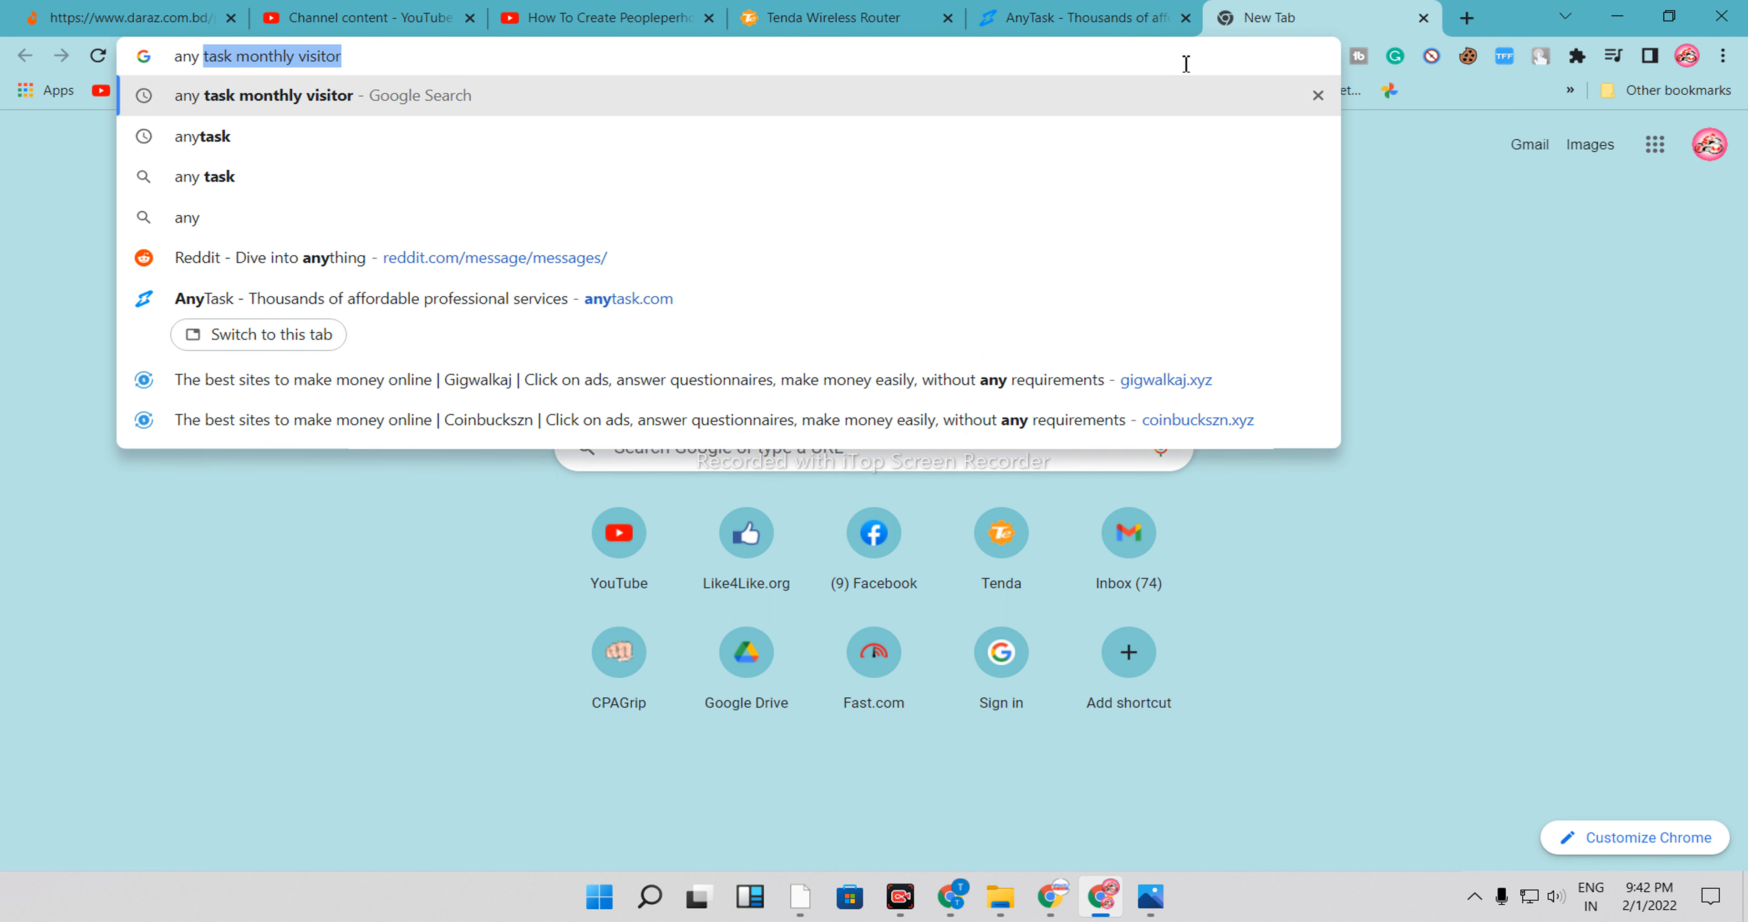
{"action": "type", "text": "tas"}
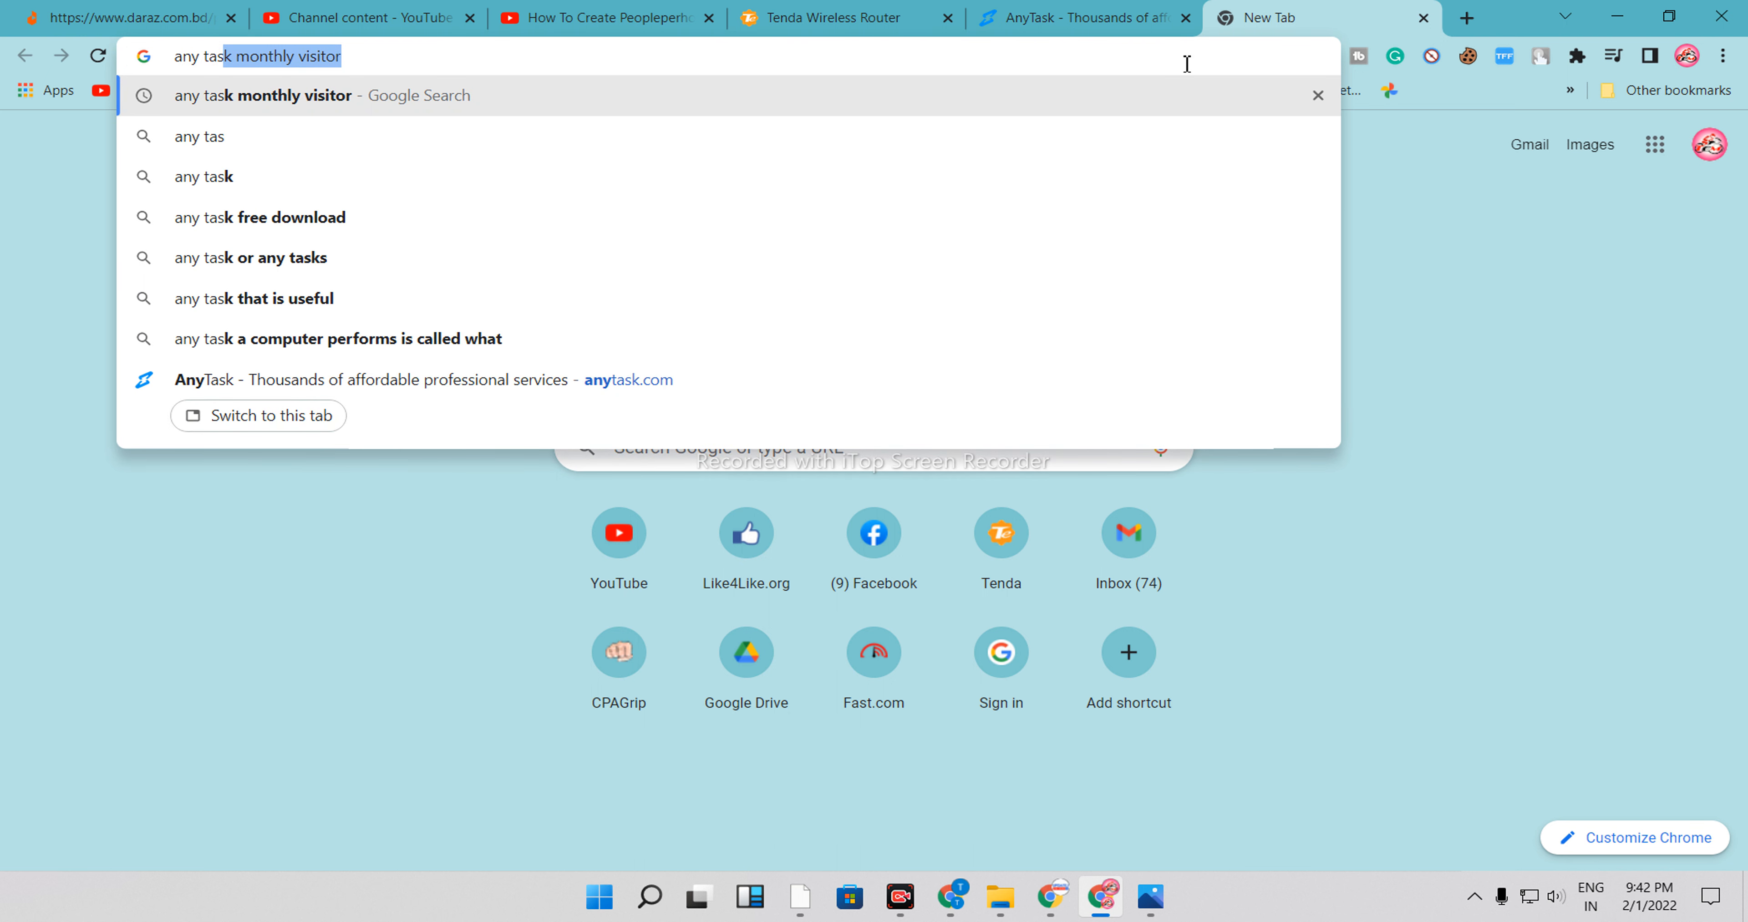
{"action": "type", "text": "k"}
{"action": "key", "text": "Return"}
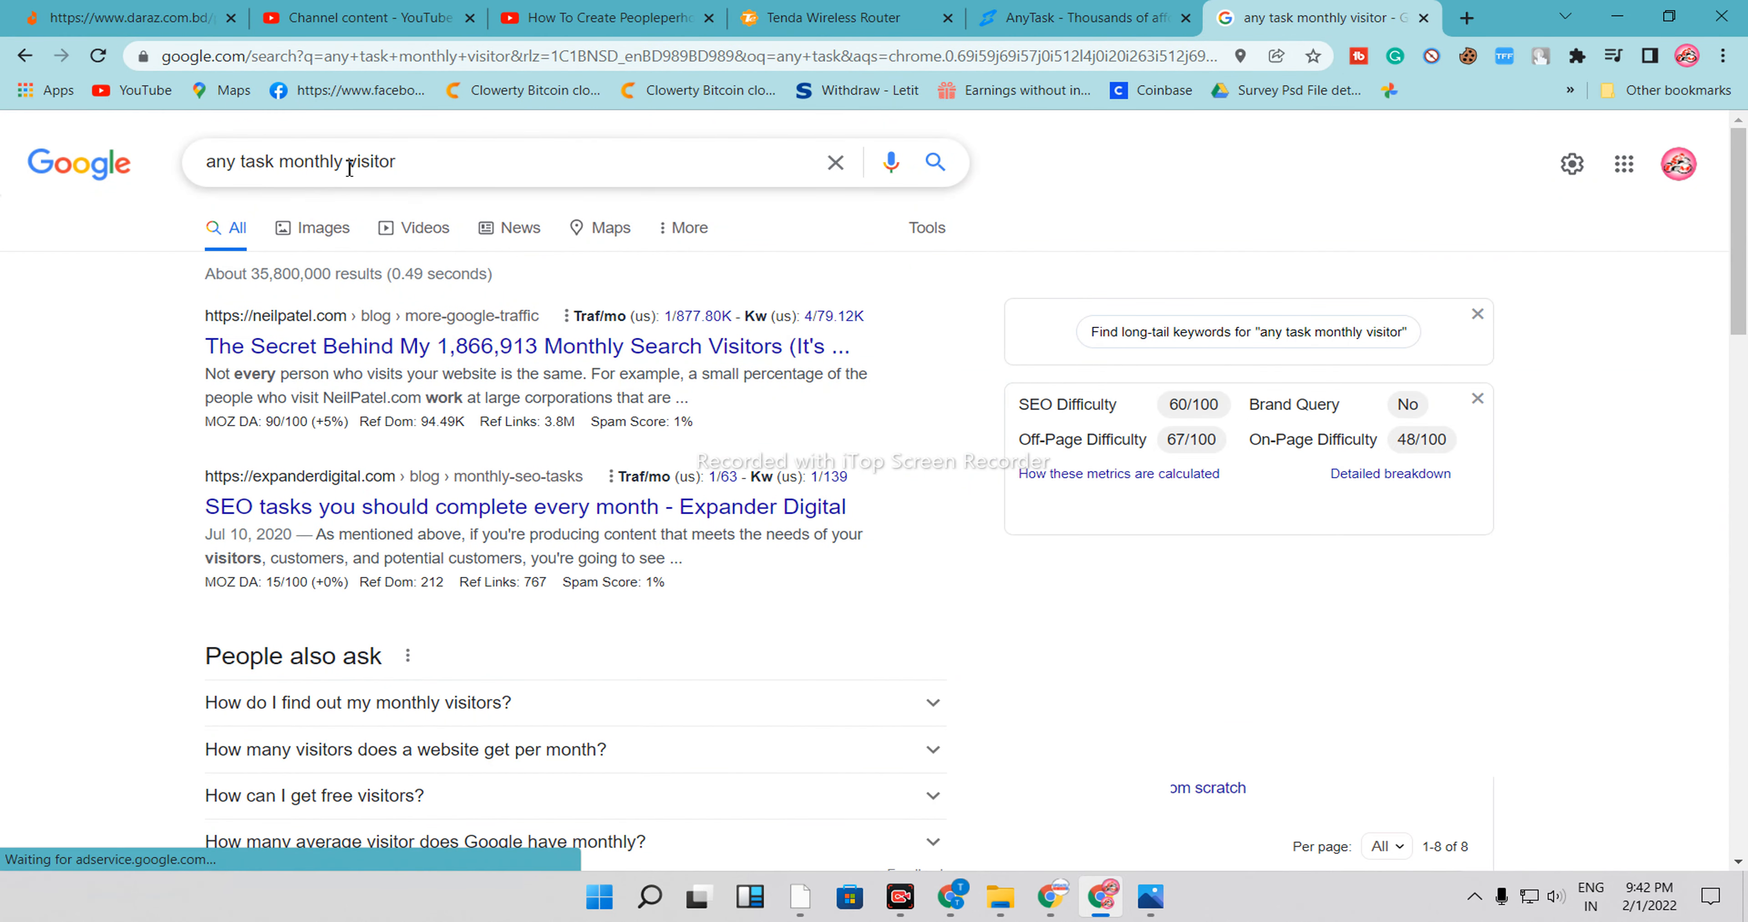
{"action": "left_click_drag", "start_coordinate": [400, 164], "coordinate": [289, 170]}
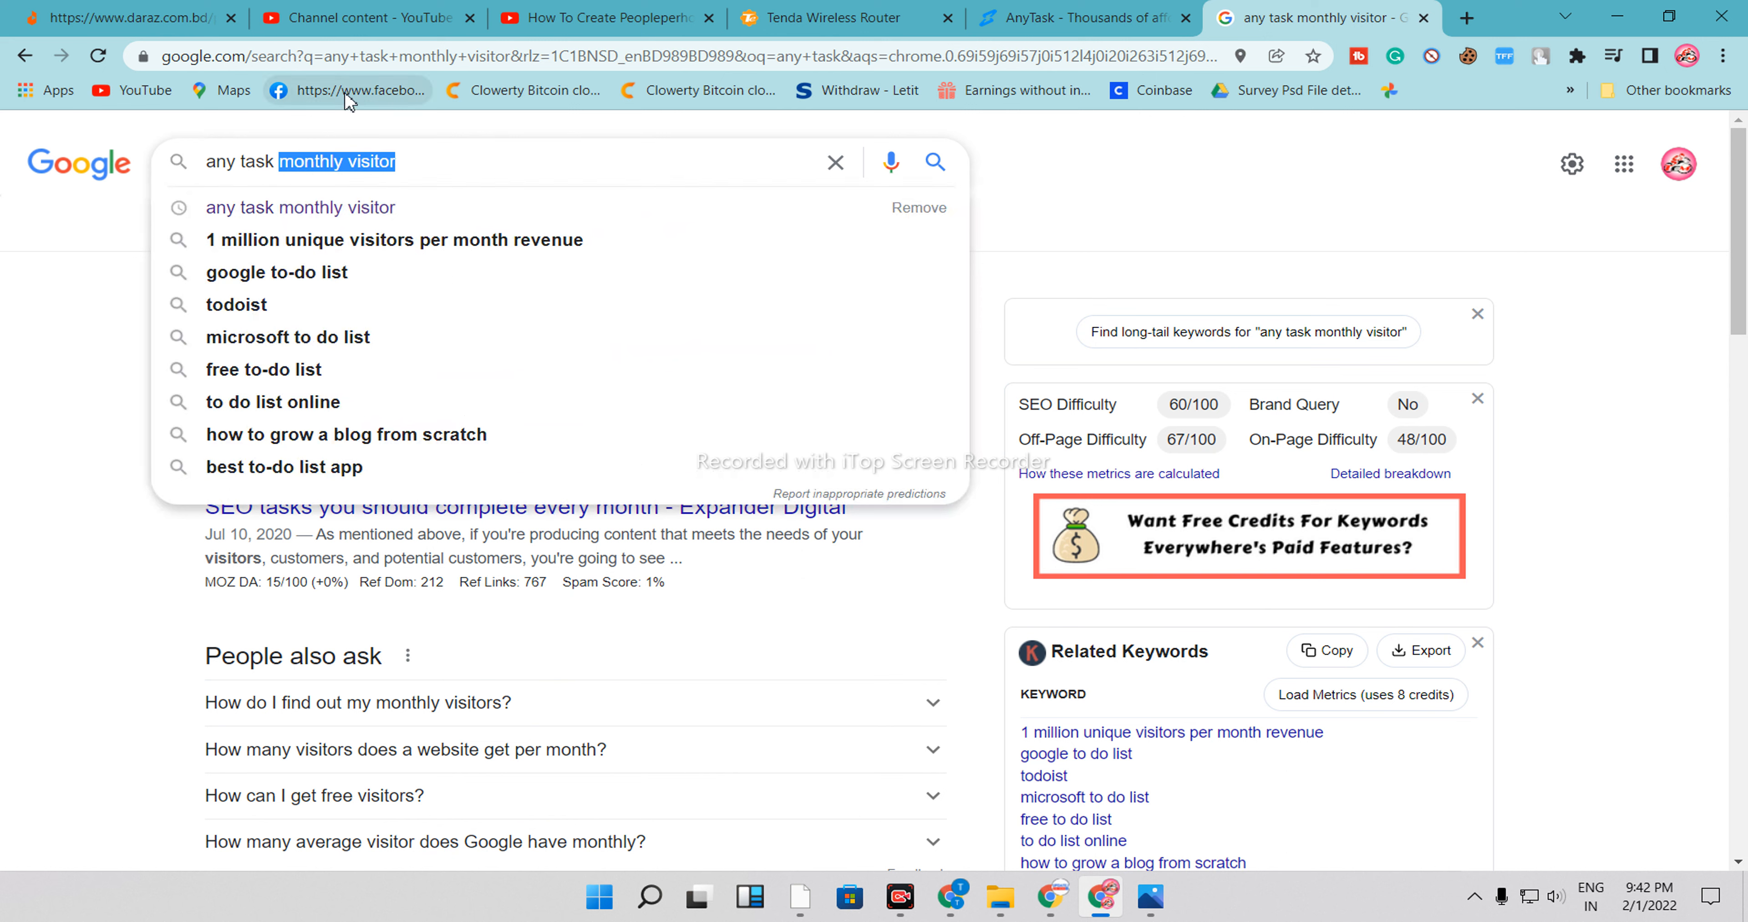
{"action": "key", "text": "BackSpace"}
{"action": "key", "text": "Return"}
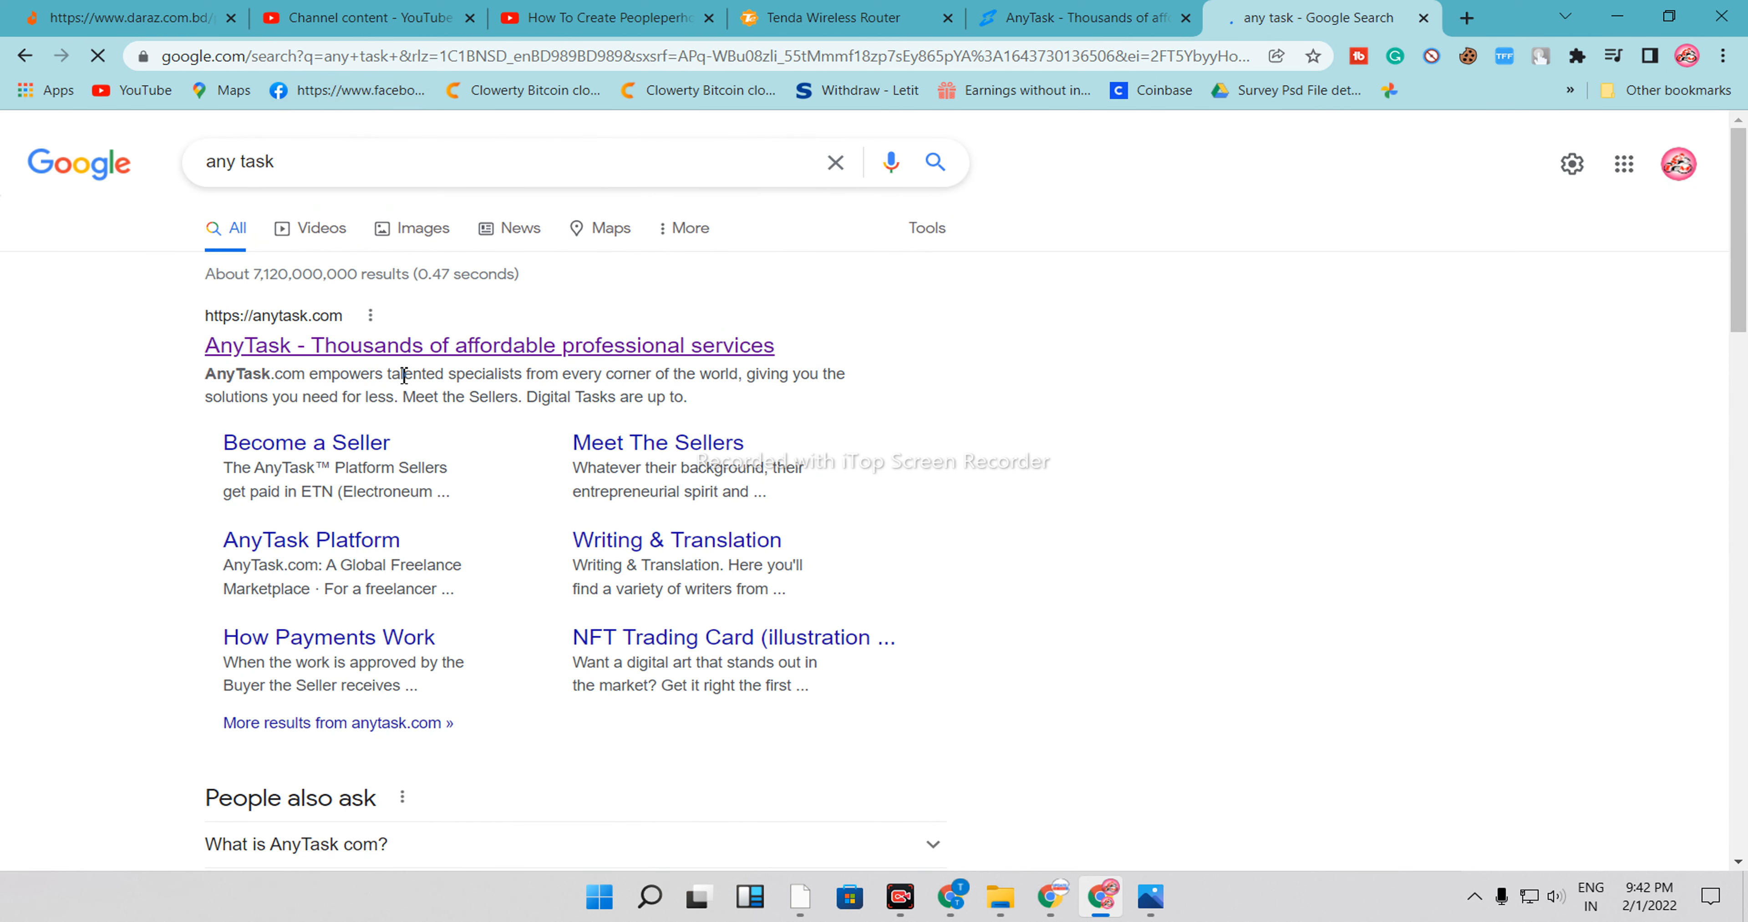
Open the AnyTask website from the search results
{"action": "left_click", "coordinate": [342, 356]}
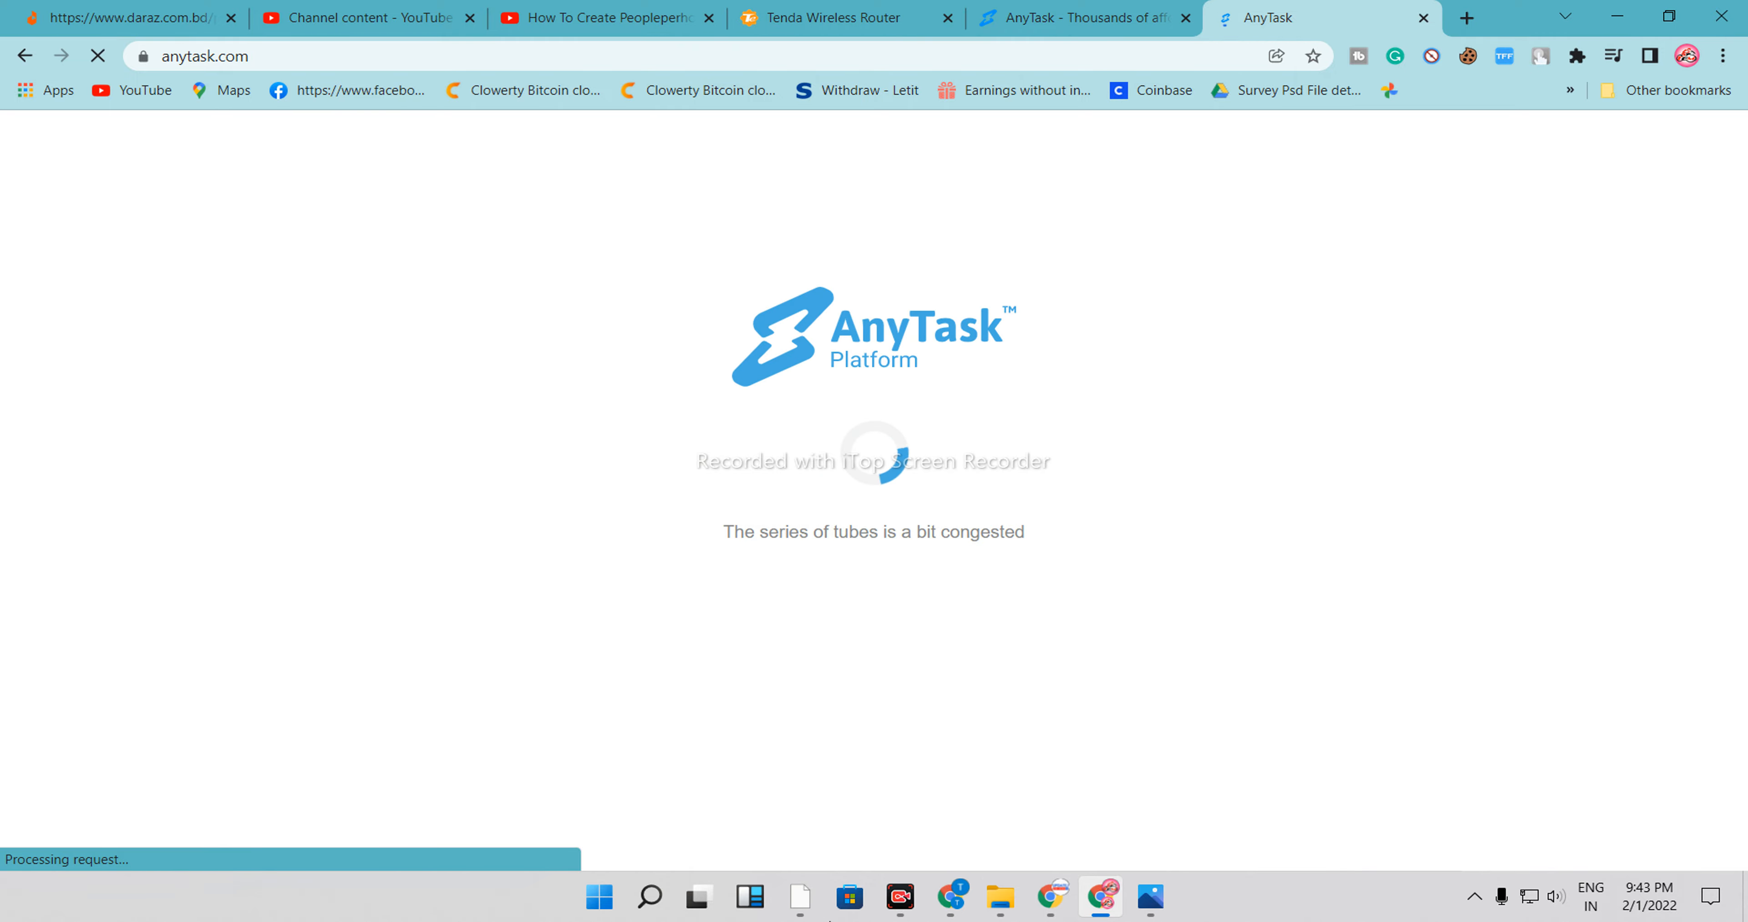
{"action": "scroll", "coordinate": [404, 573], "scroll_direction": "down", "scroll_amount": 2}
{"action": "scroll", "coordinate": [417, 587], "scroll_direction": "up", "scroll_amount": 2}
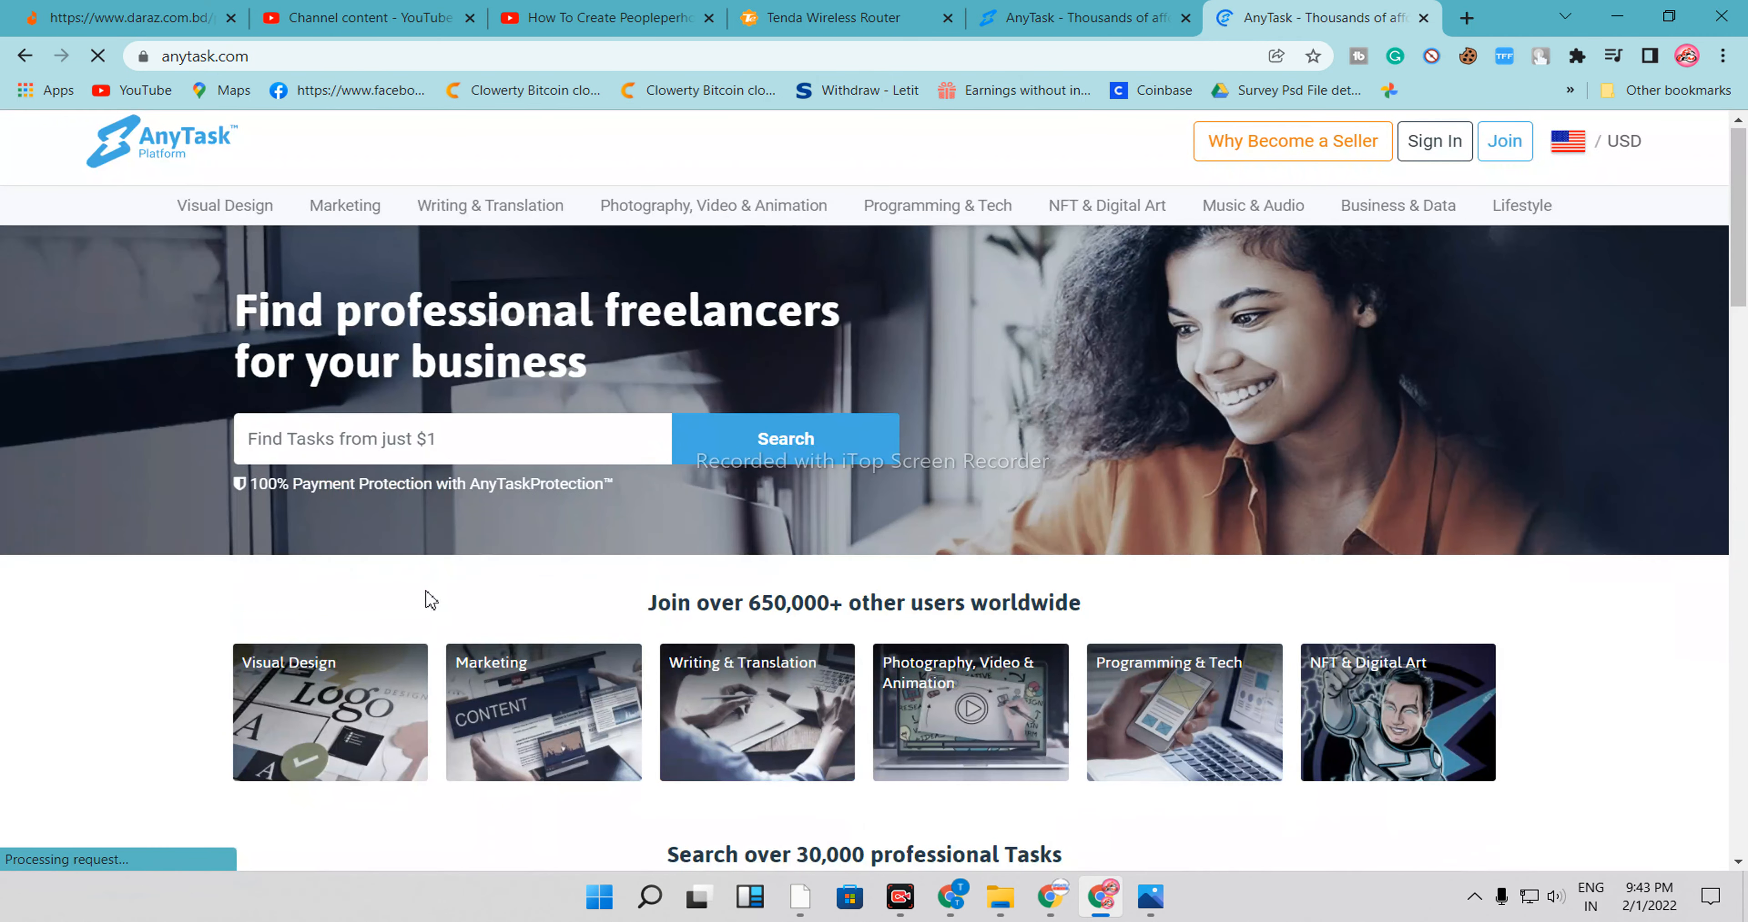
{"action": "mouse_move", "coordinate": [237, 281]}
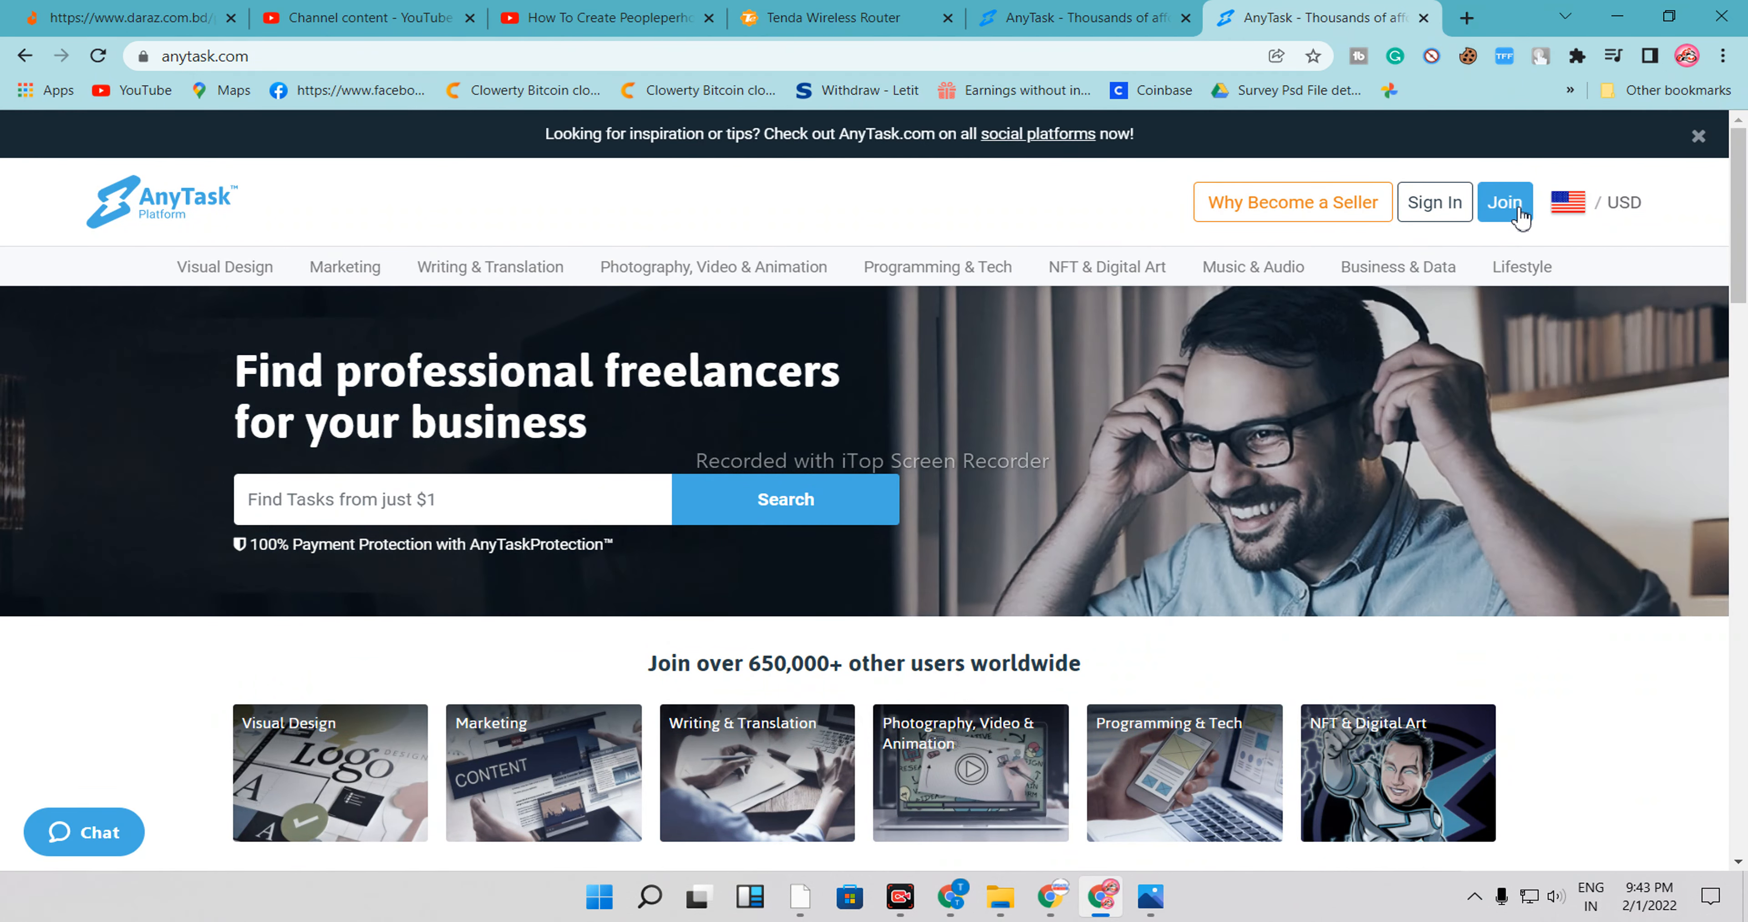
{"action": "left_click", "coordinate": [1507, 204]}
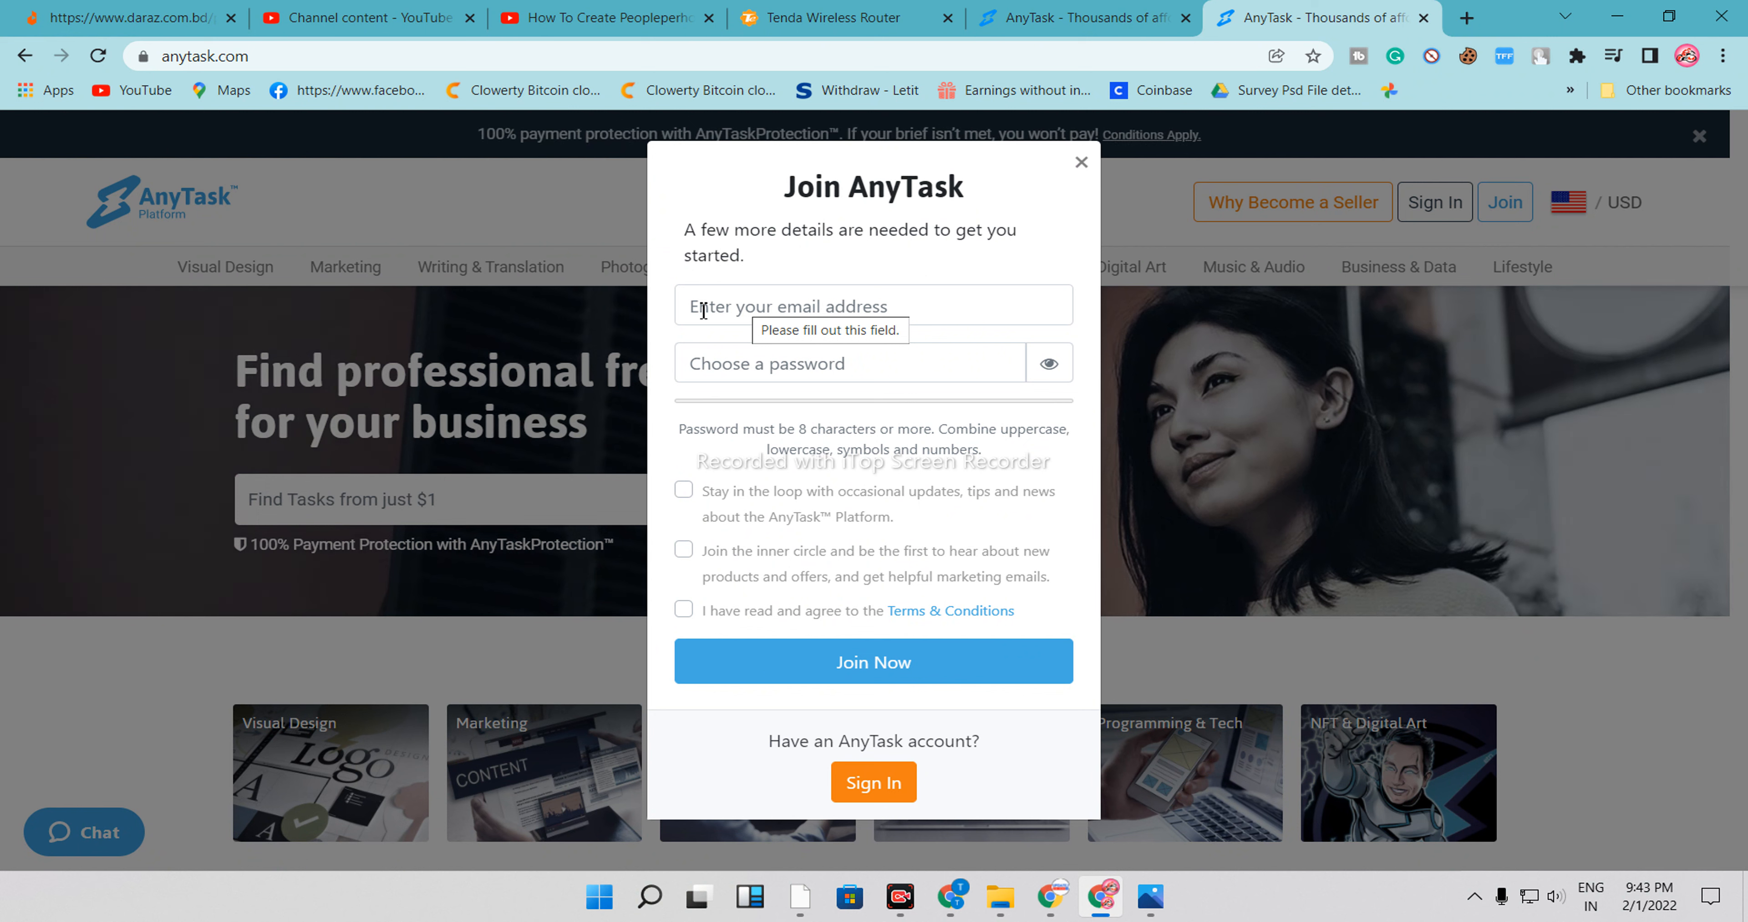
{"action": "left_click", "coordinate": [770, 378]}
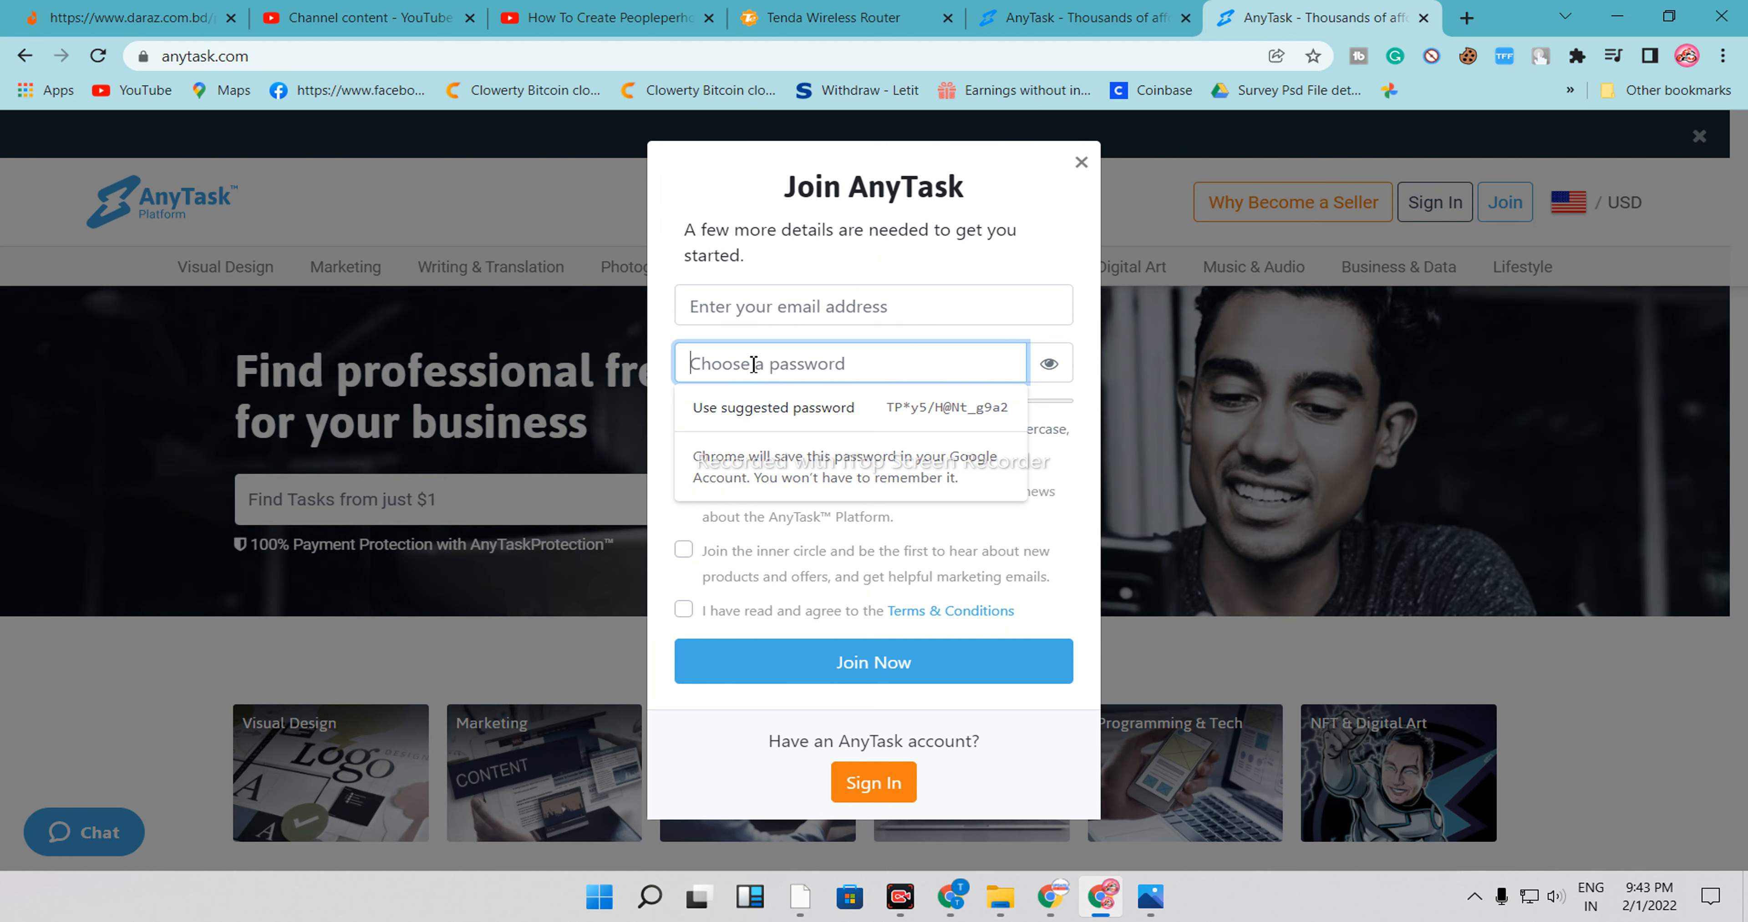
{"action": "left_click", "coordinate": [863, 302]}
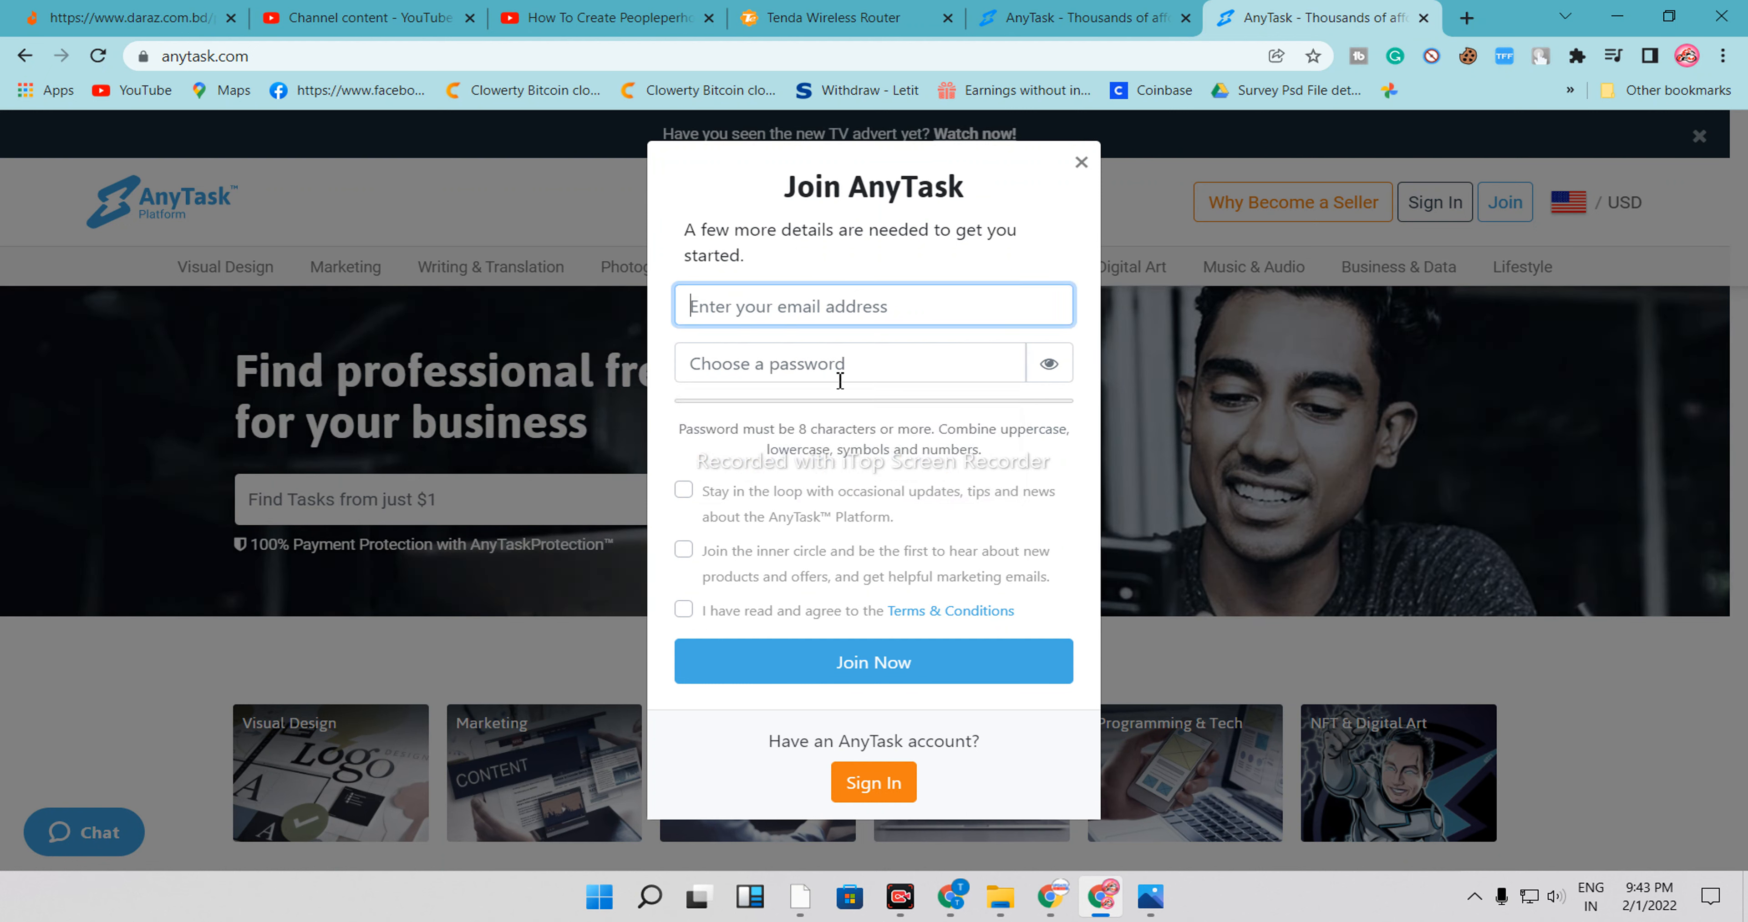
{"action": "left_click", "coordinate": [684, 491]}
{"action": "left_click", "coordinate": [683, 549]}
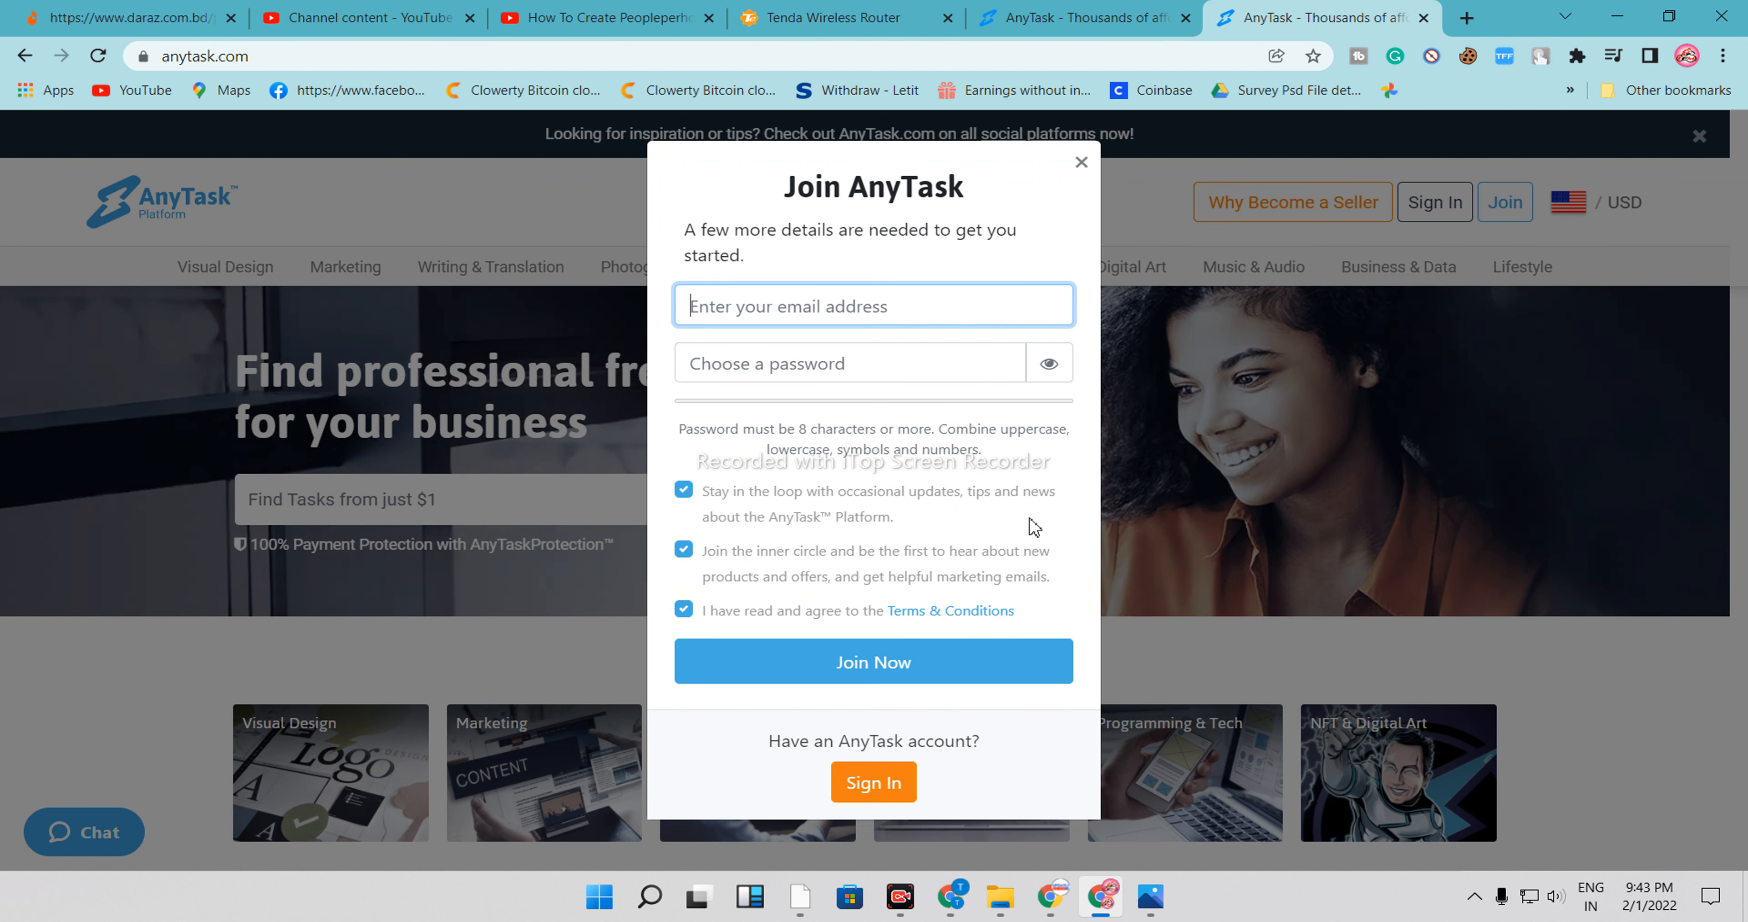
{"action": "left_click", "coordinate": [1221, 770]}
Open the Join form and tick the updates, marketing emails and Terms & Conditions boxes
{"action": "left_click", "coordinate": [1504, 206]}
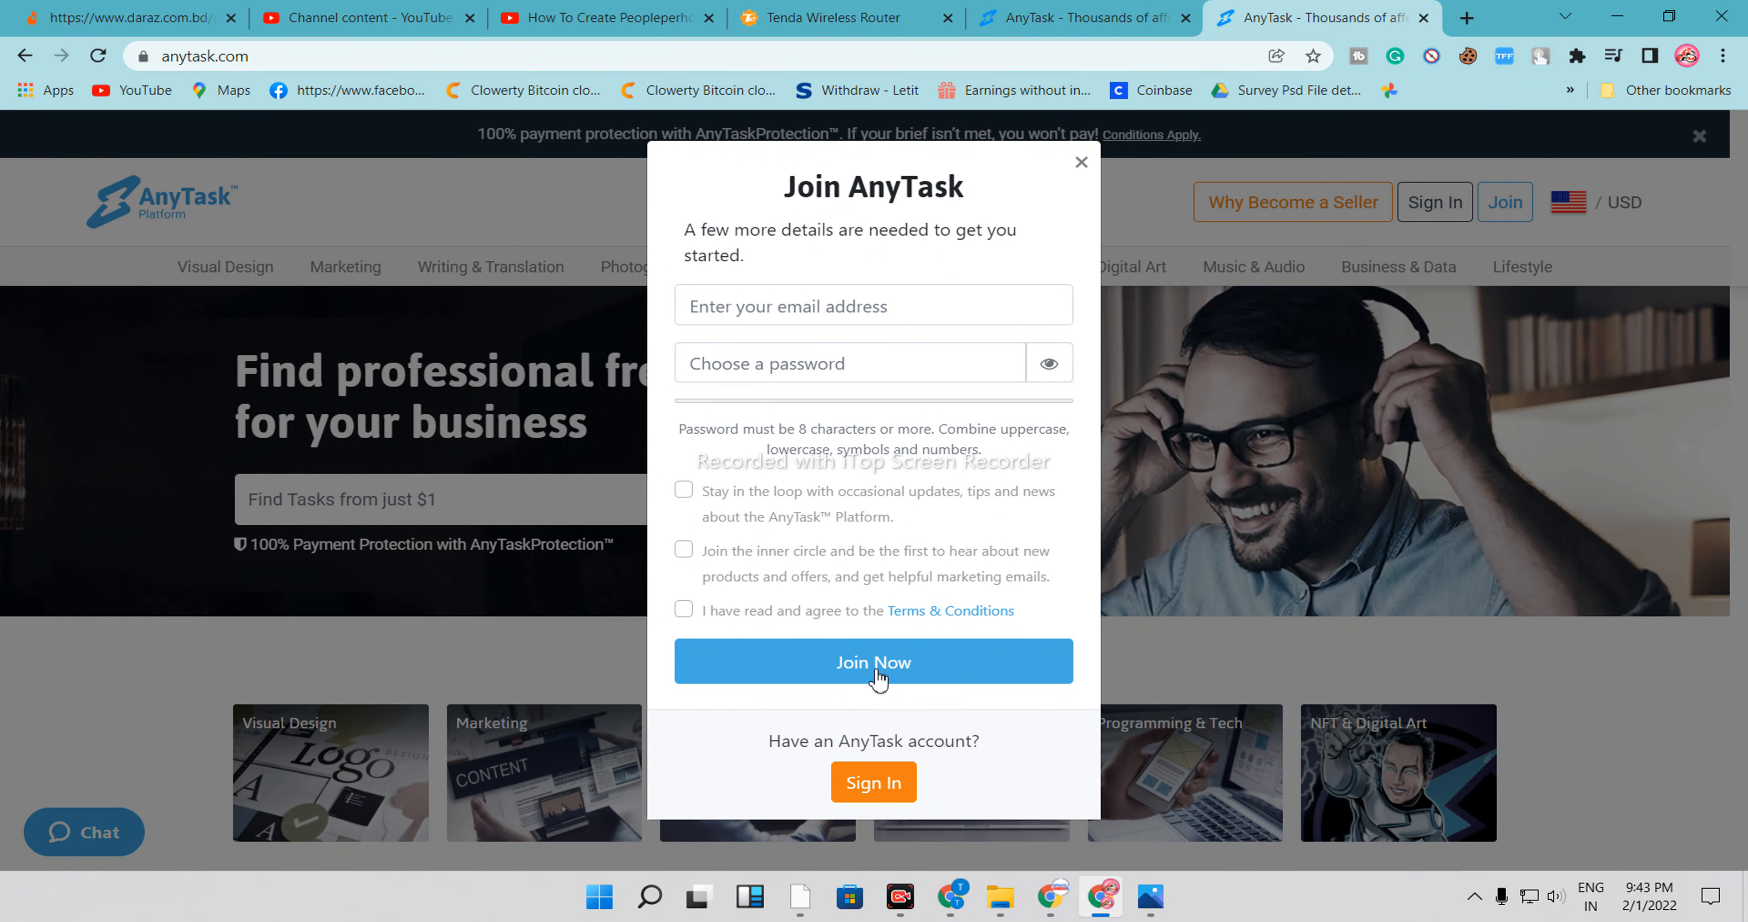
{"action": "left_click", "coordinate": [684, 490]}
{"action": "left_click", "coordinate": [683, 549]}
{"action": "left_click", "coordinate": [685, 613]}
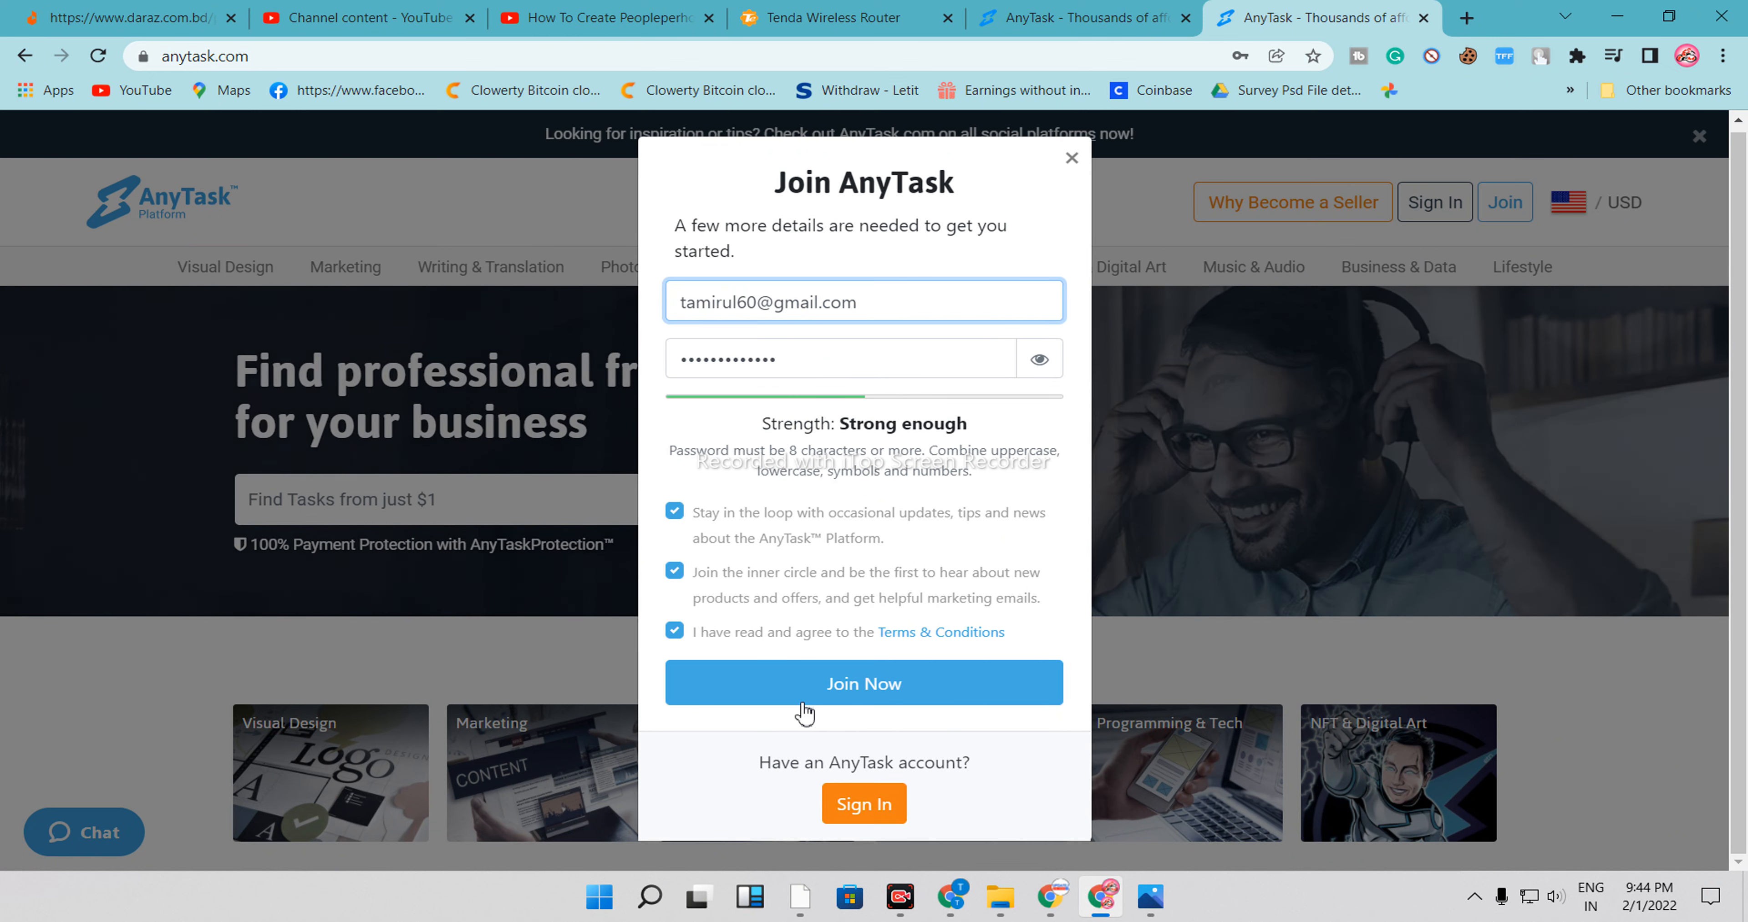
Submit the join form with the filled-in e-mail and password, then pick the first suggested username
{"action": "left_click", "coordinate": [839, 689]}
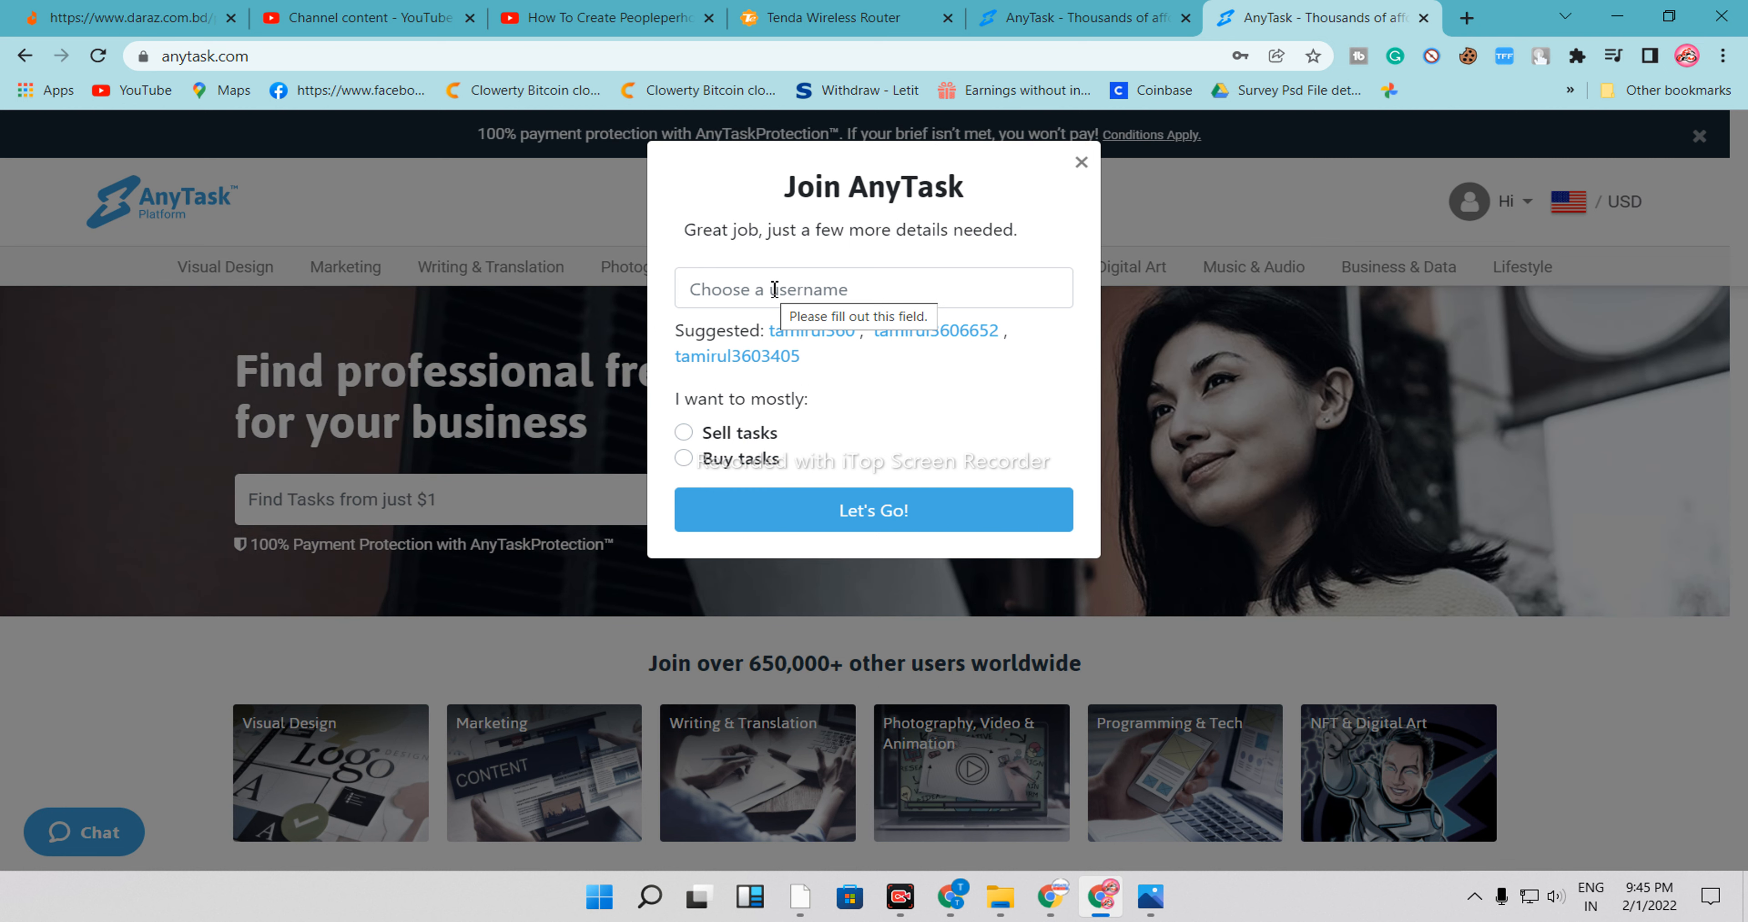
{"action": "left_click", "coordinate": [782, 332]}
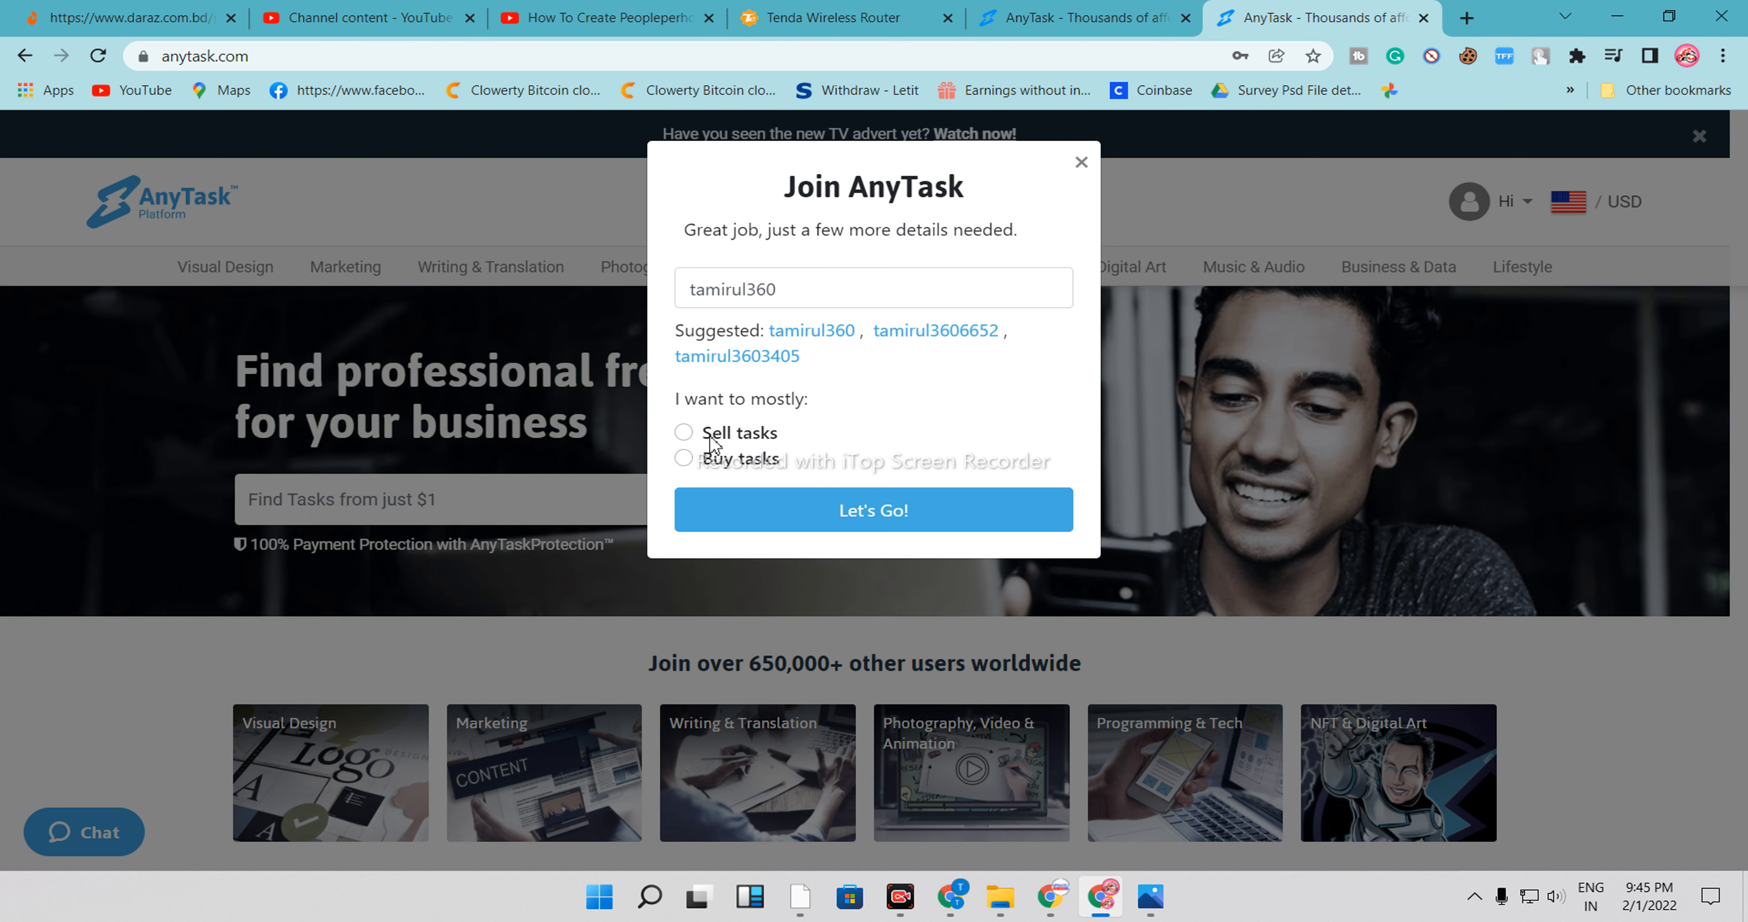
Choose to mostly sell tasks and finish joining with Let's Go!
{"action": "left_click_drag", "start_coordinate": [668, 414], "coordinate": [816, 409]}
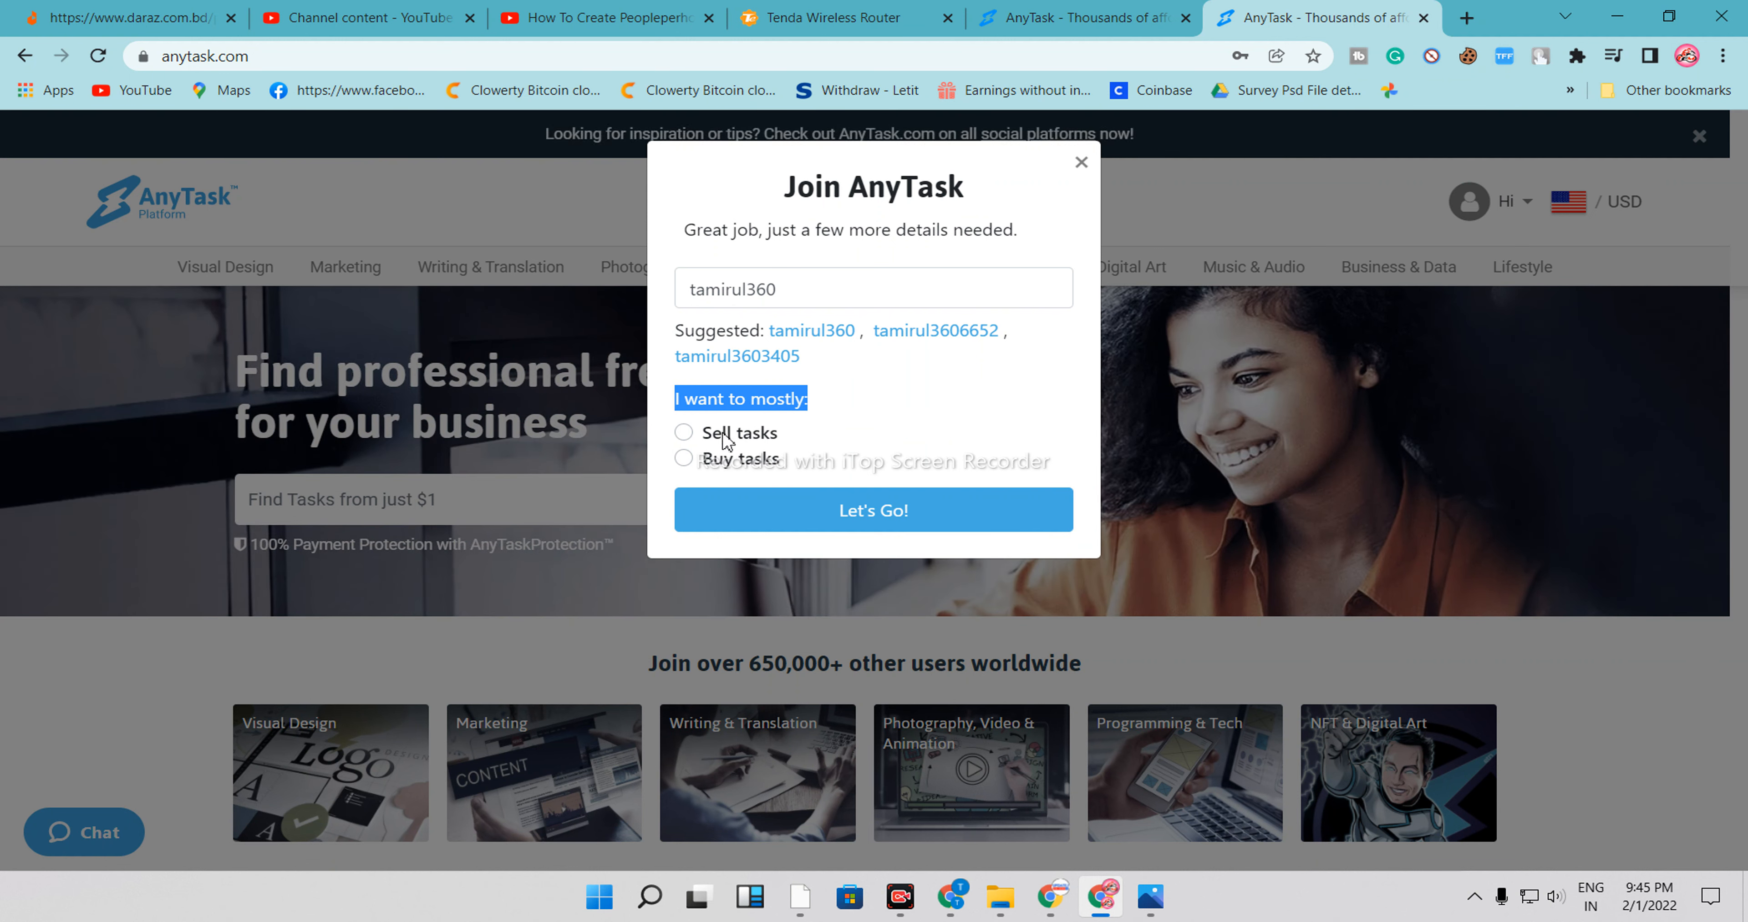
{"action": "left_click", "coordinate": [683, 432]}
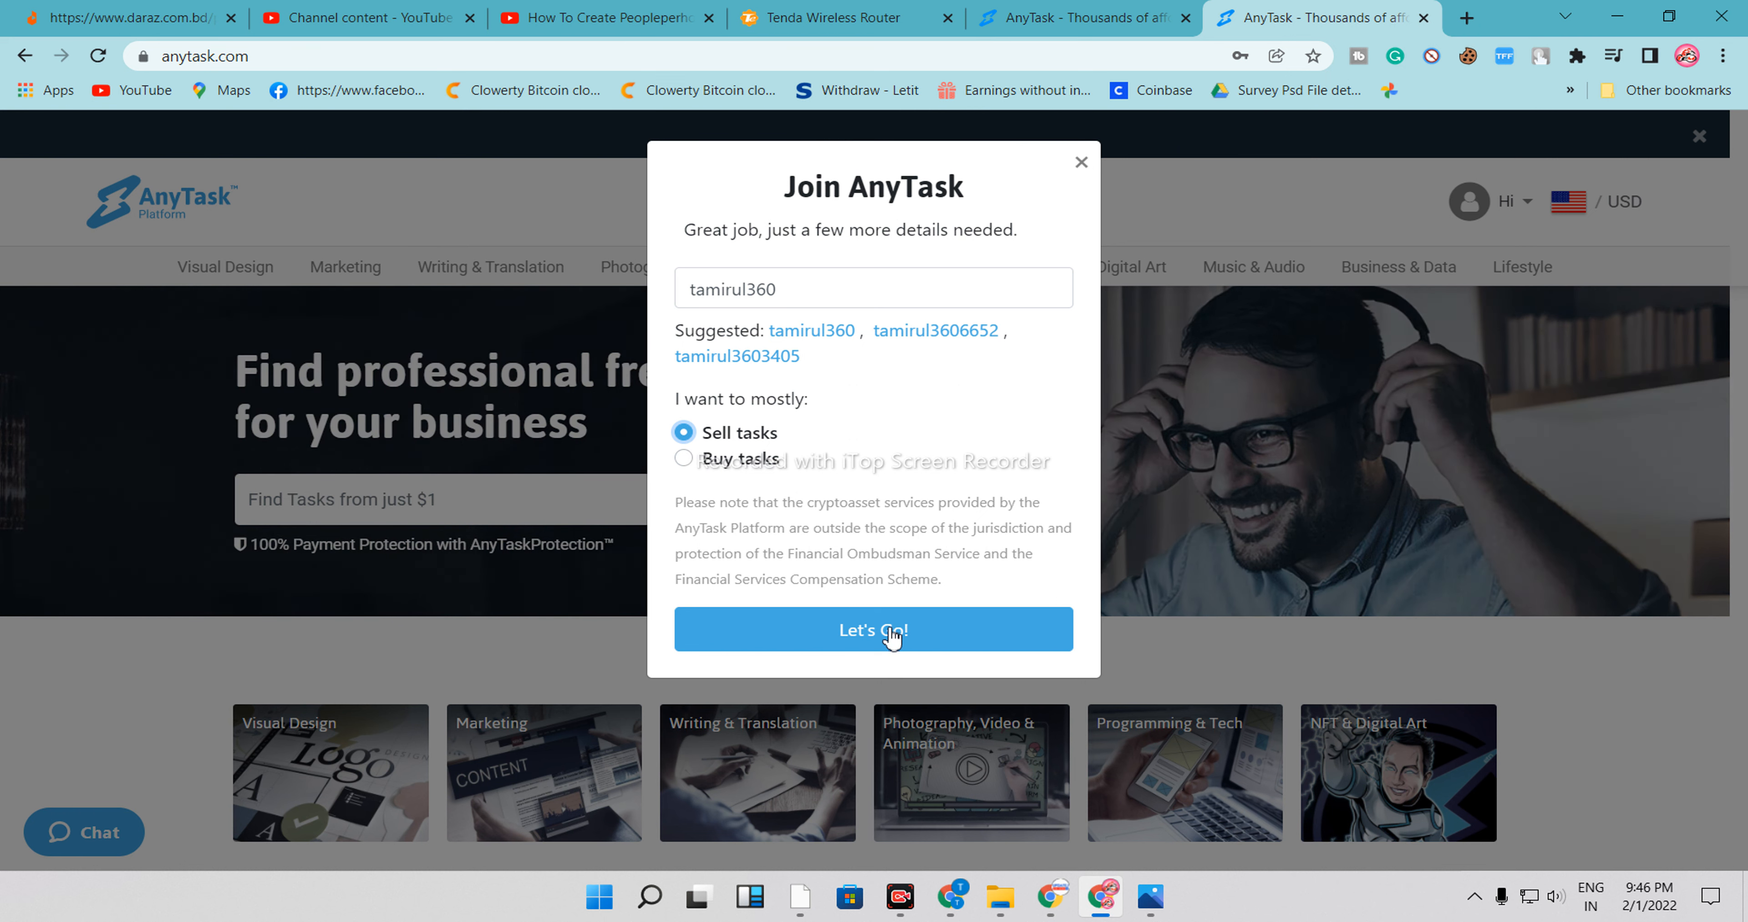
{"action": "left_click", "coordinate": [959, 635]}
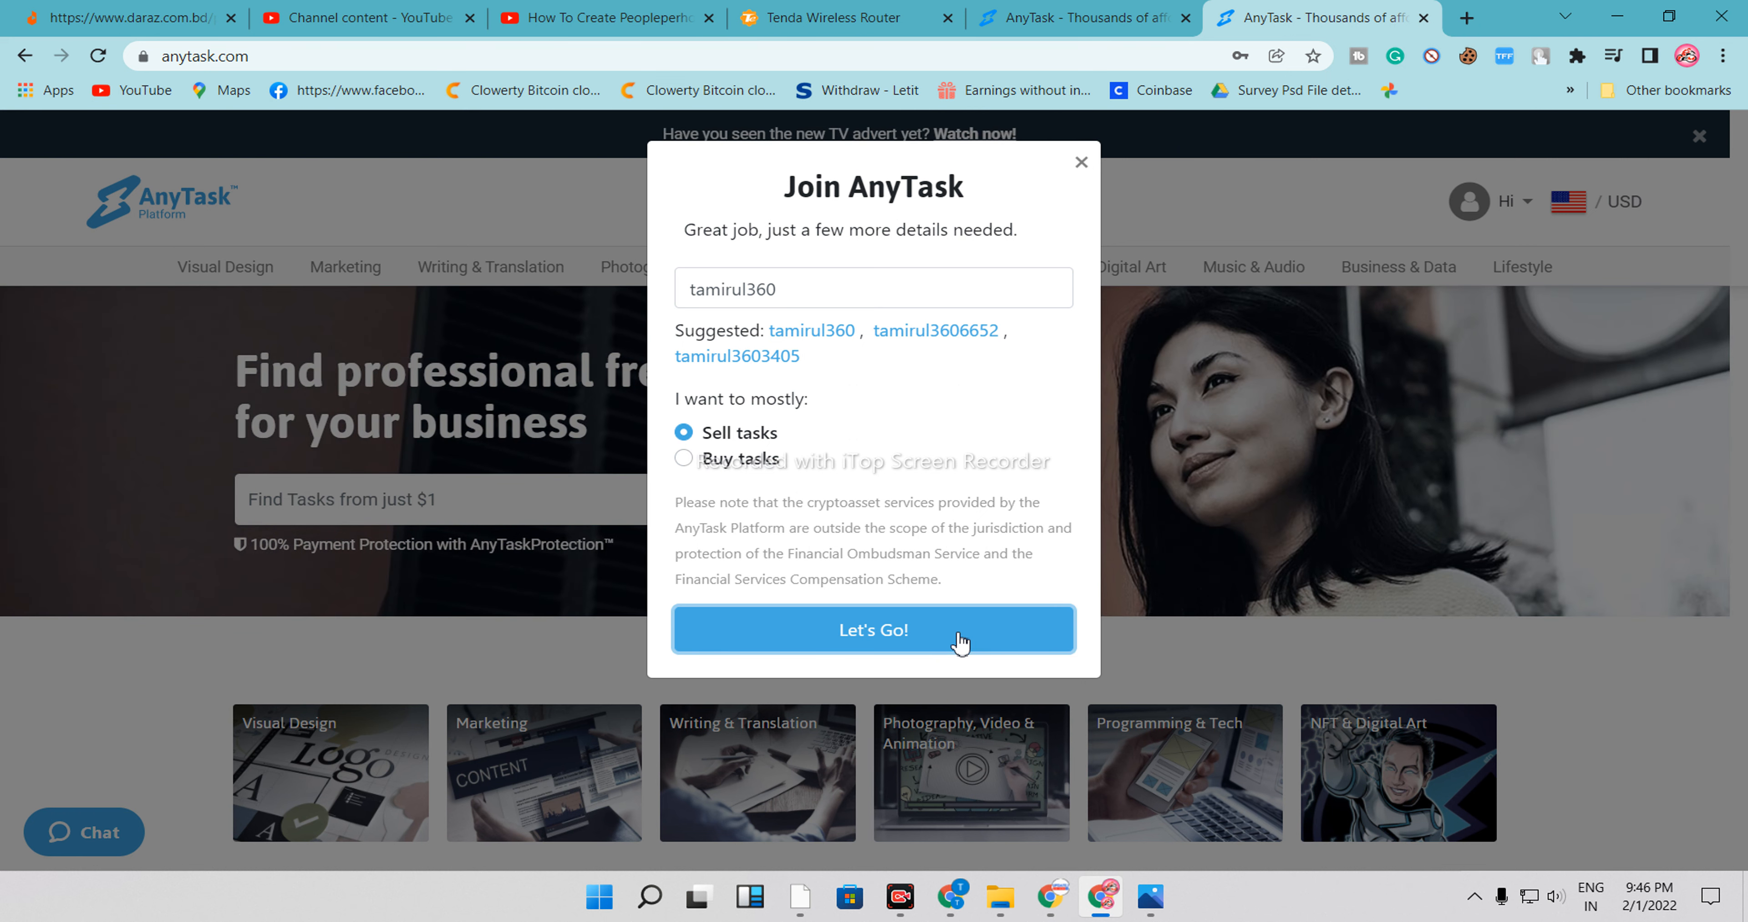
{"action": "left_click", "coordinate": [953, 640]}
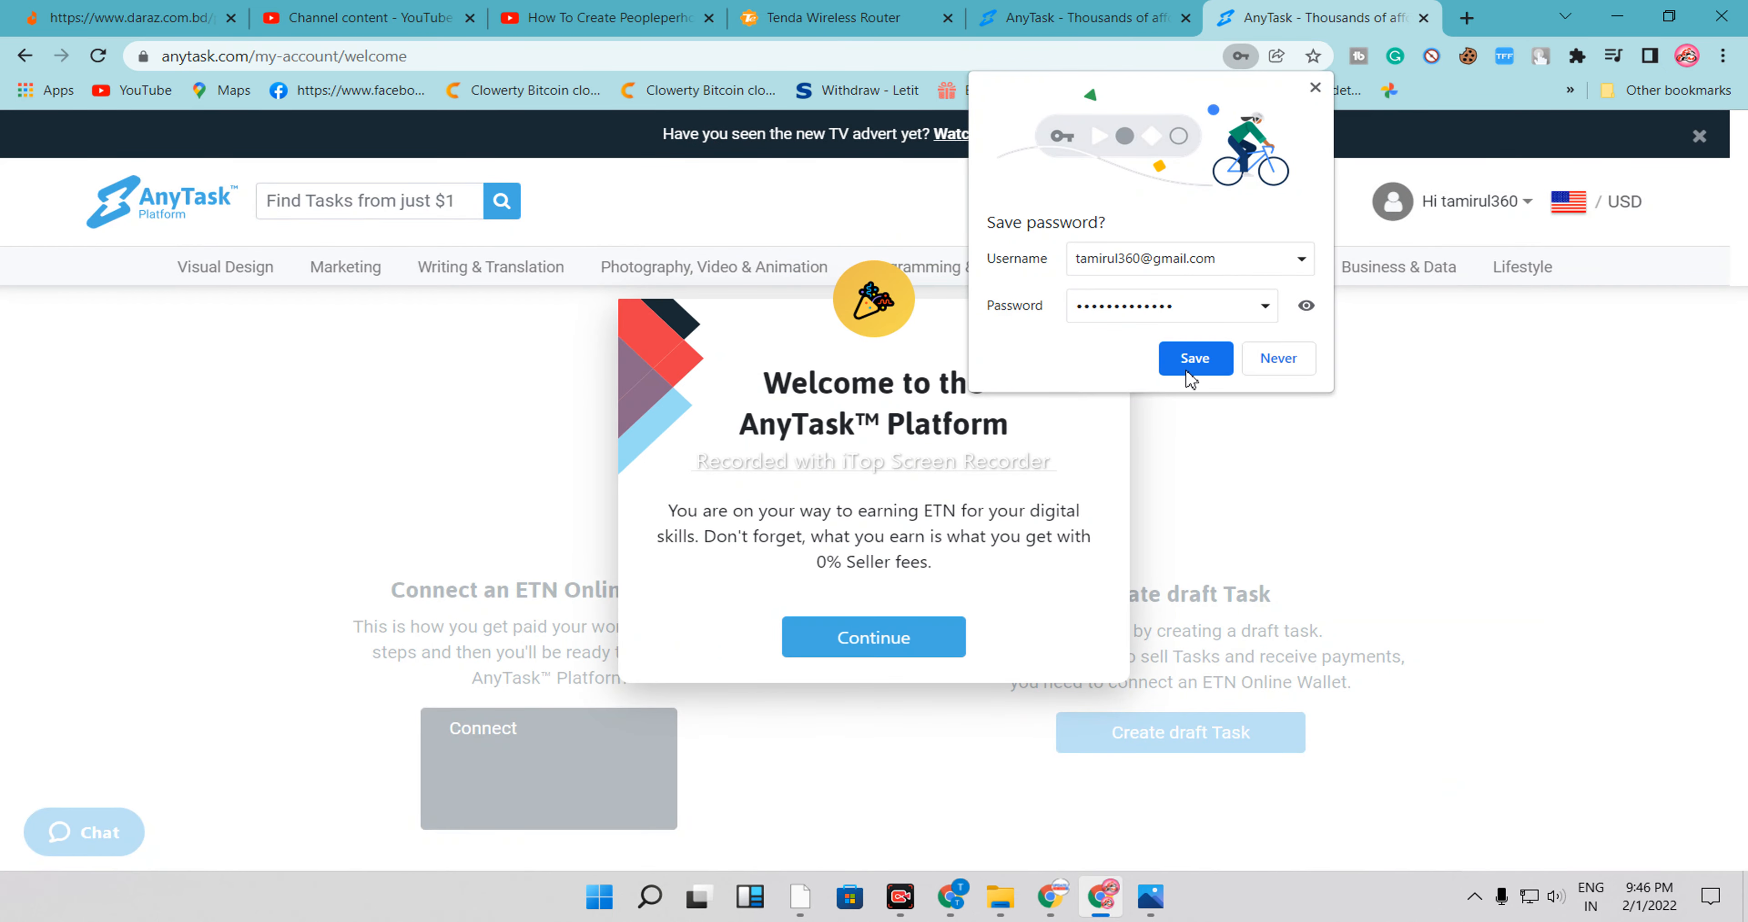
Save the password in the browser and continue past the welcome message
{"action": "left_click", "coordinate": [1192, 360]}
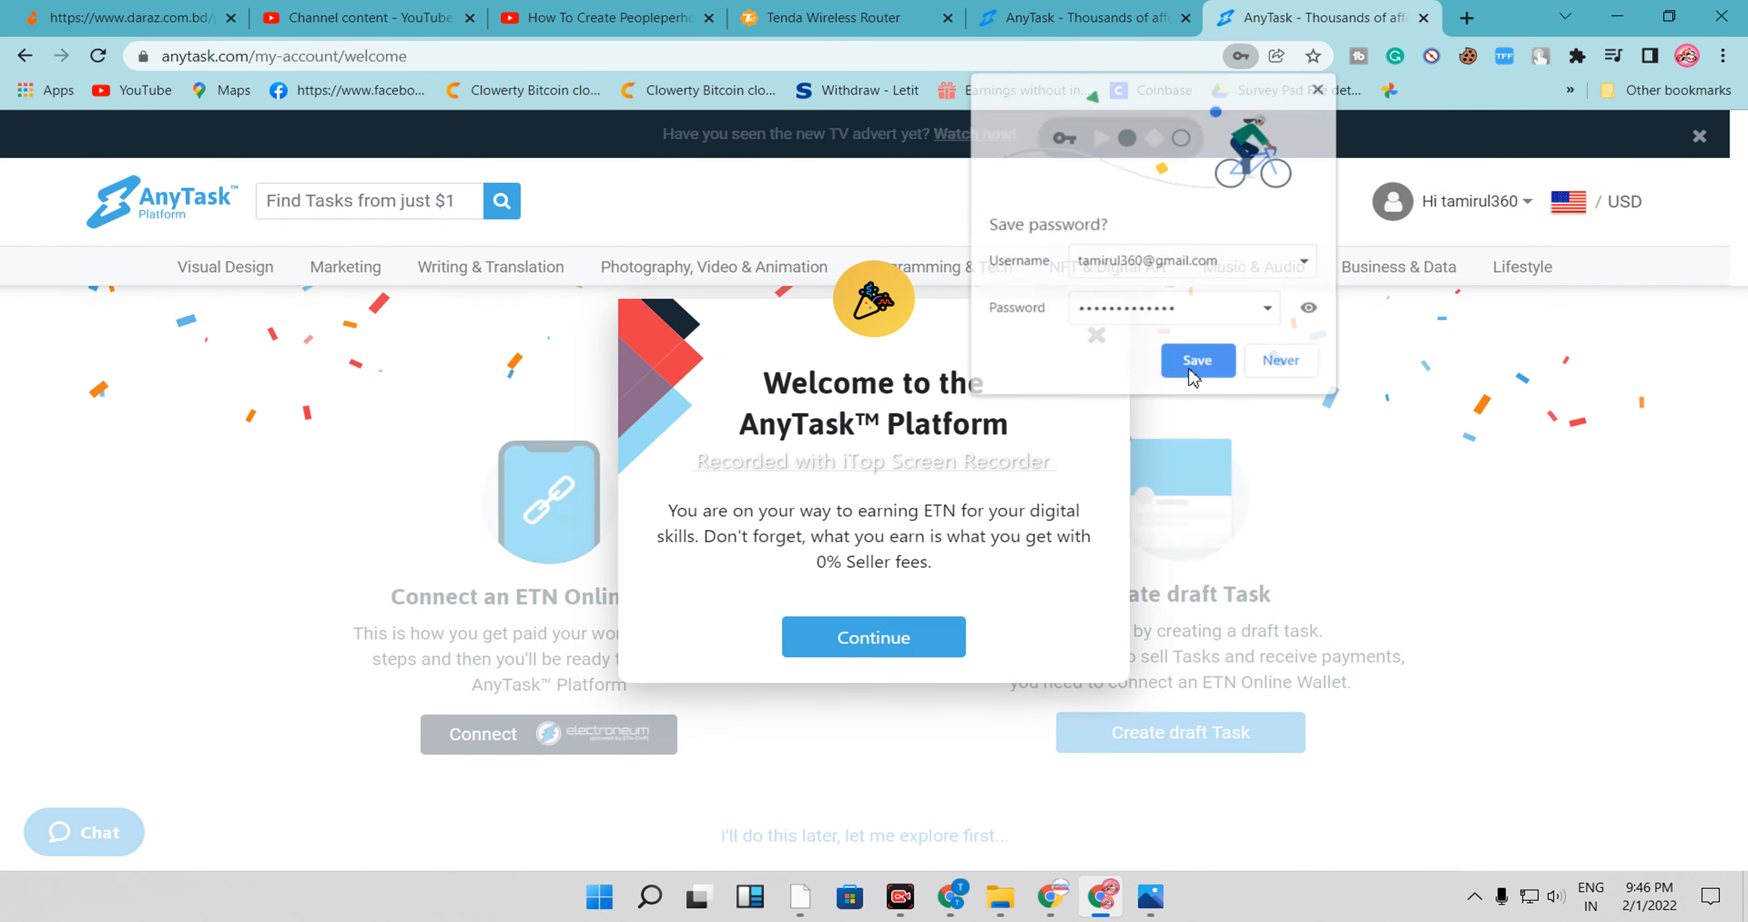
{"action": "left_click", "coordinate": [880, 646]}
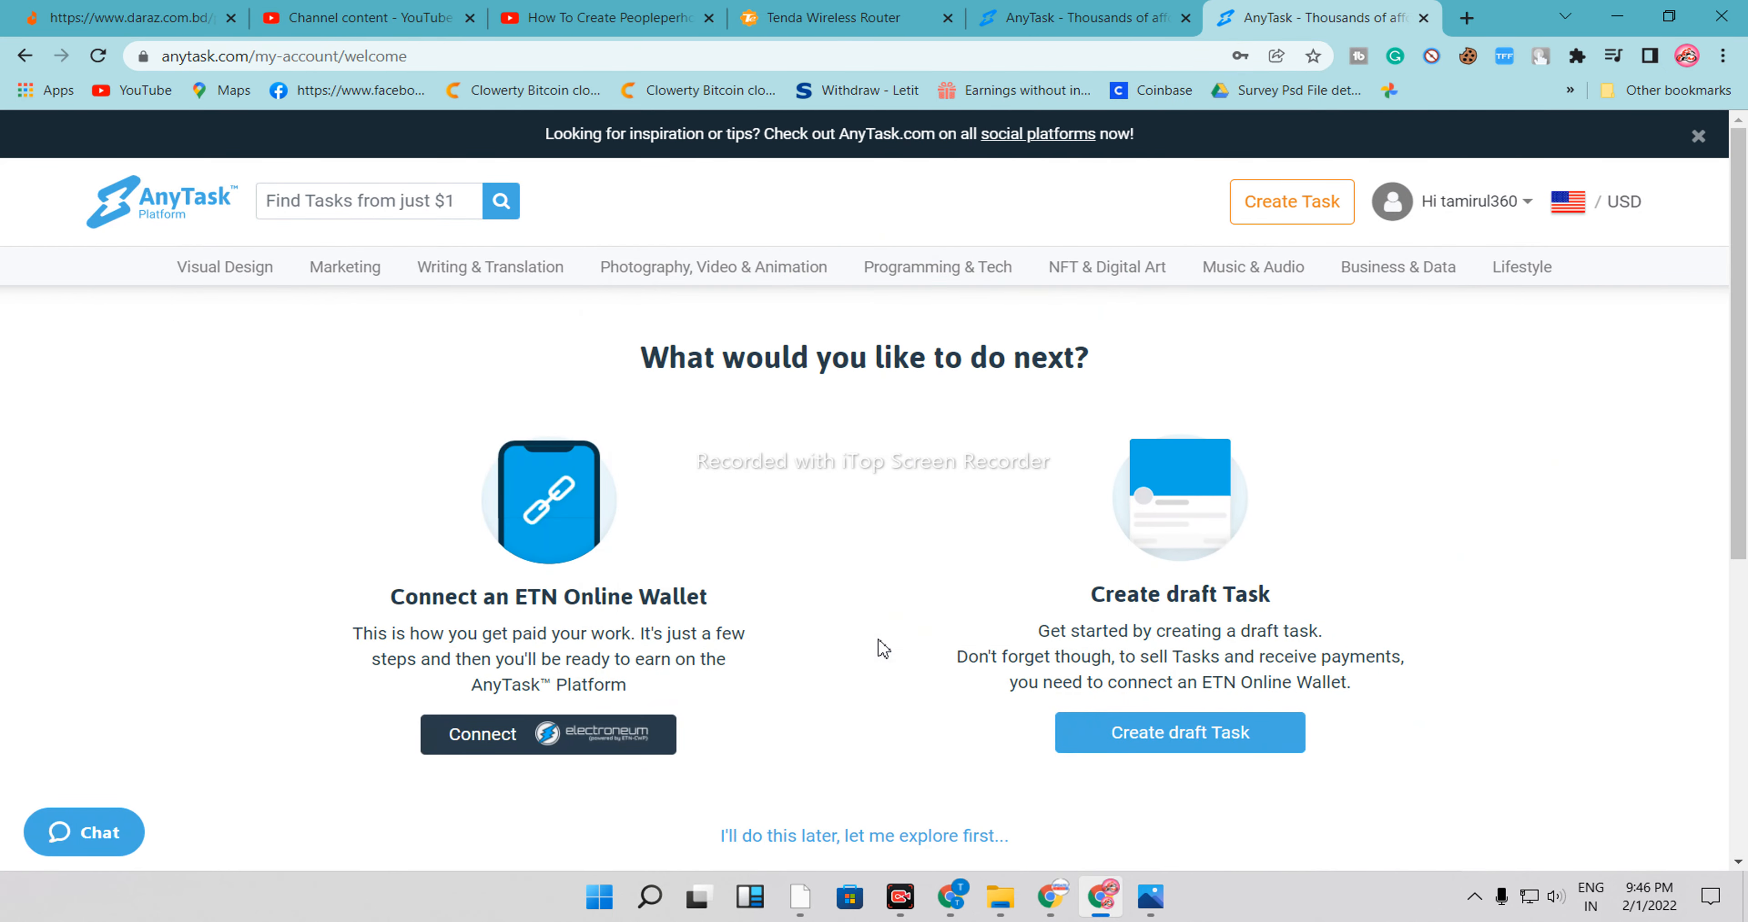
Open the Create draft Task form
{"action": "scroll", "coordinate": [746, 630], "scroll_direction": "down", "scroll_amount": 5}
{"action": "scroll", "coordinate": [741, 631], "scroll_direction": "up", "scroll_amount": 5}
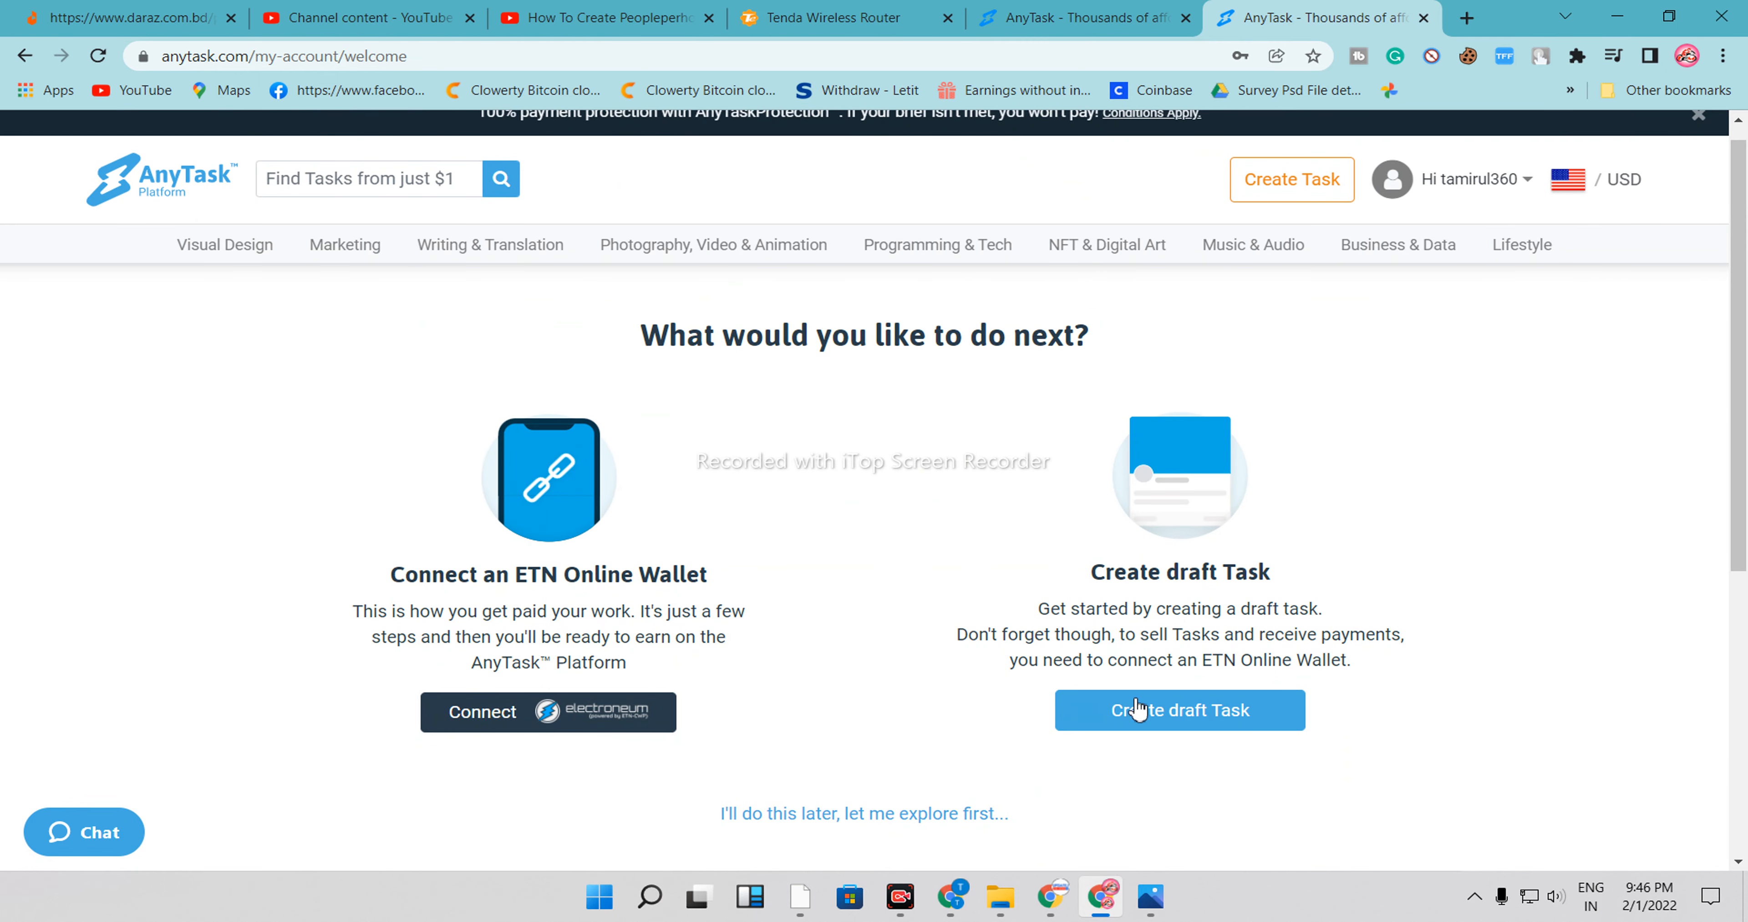
{"action": "left_click", "coordinate": [1161, 724]}
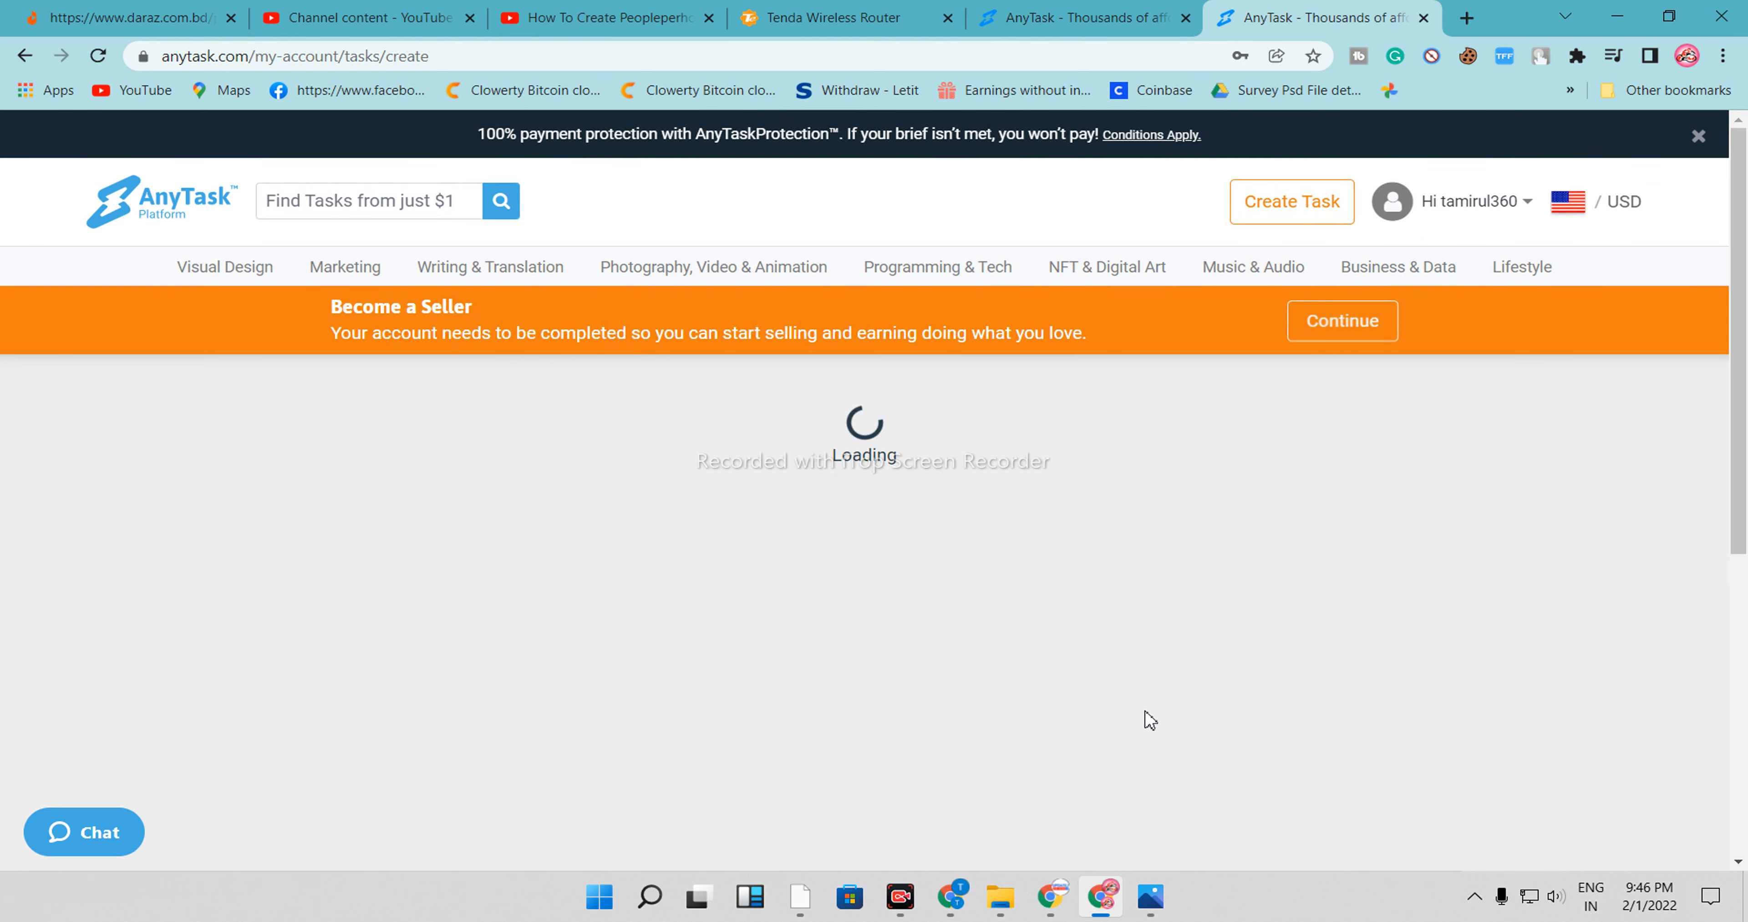
Examine the Create Task form fields, from title and description down to the category list
{"action": "scroll", "coordinate": [921, 566], "scroll_direction": "down", "scroll_amount": 5}
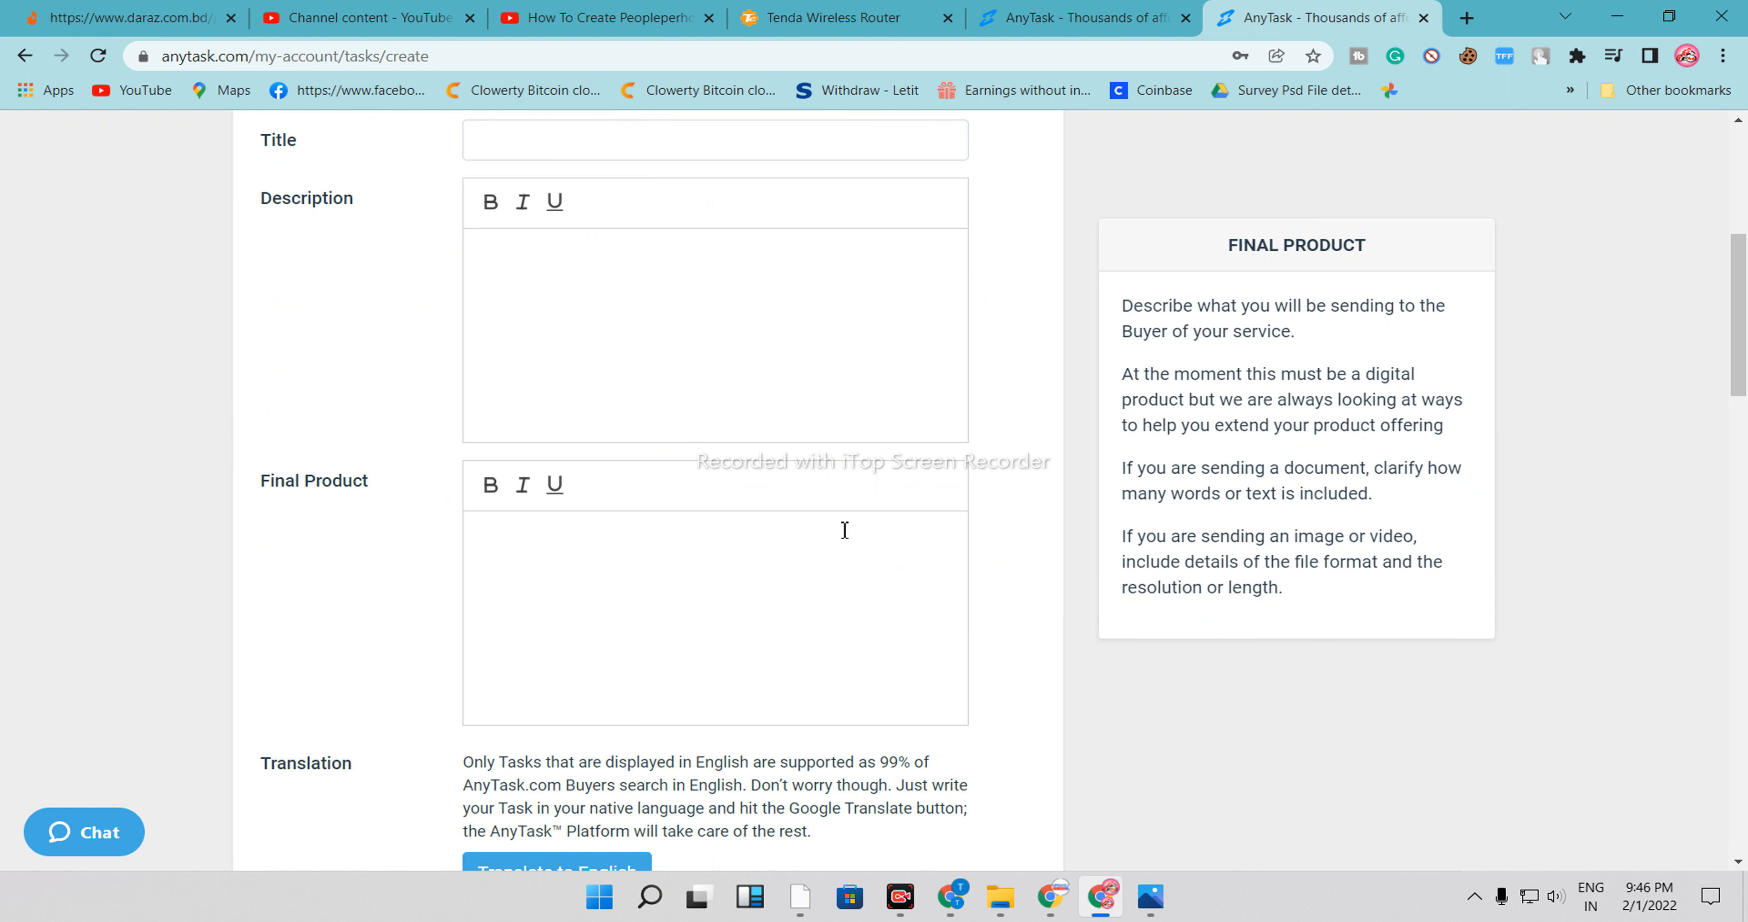
{"action": "scroll", "coordinate": [795, 520], "scroll_direction": "up", "scroll_amount": 3}
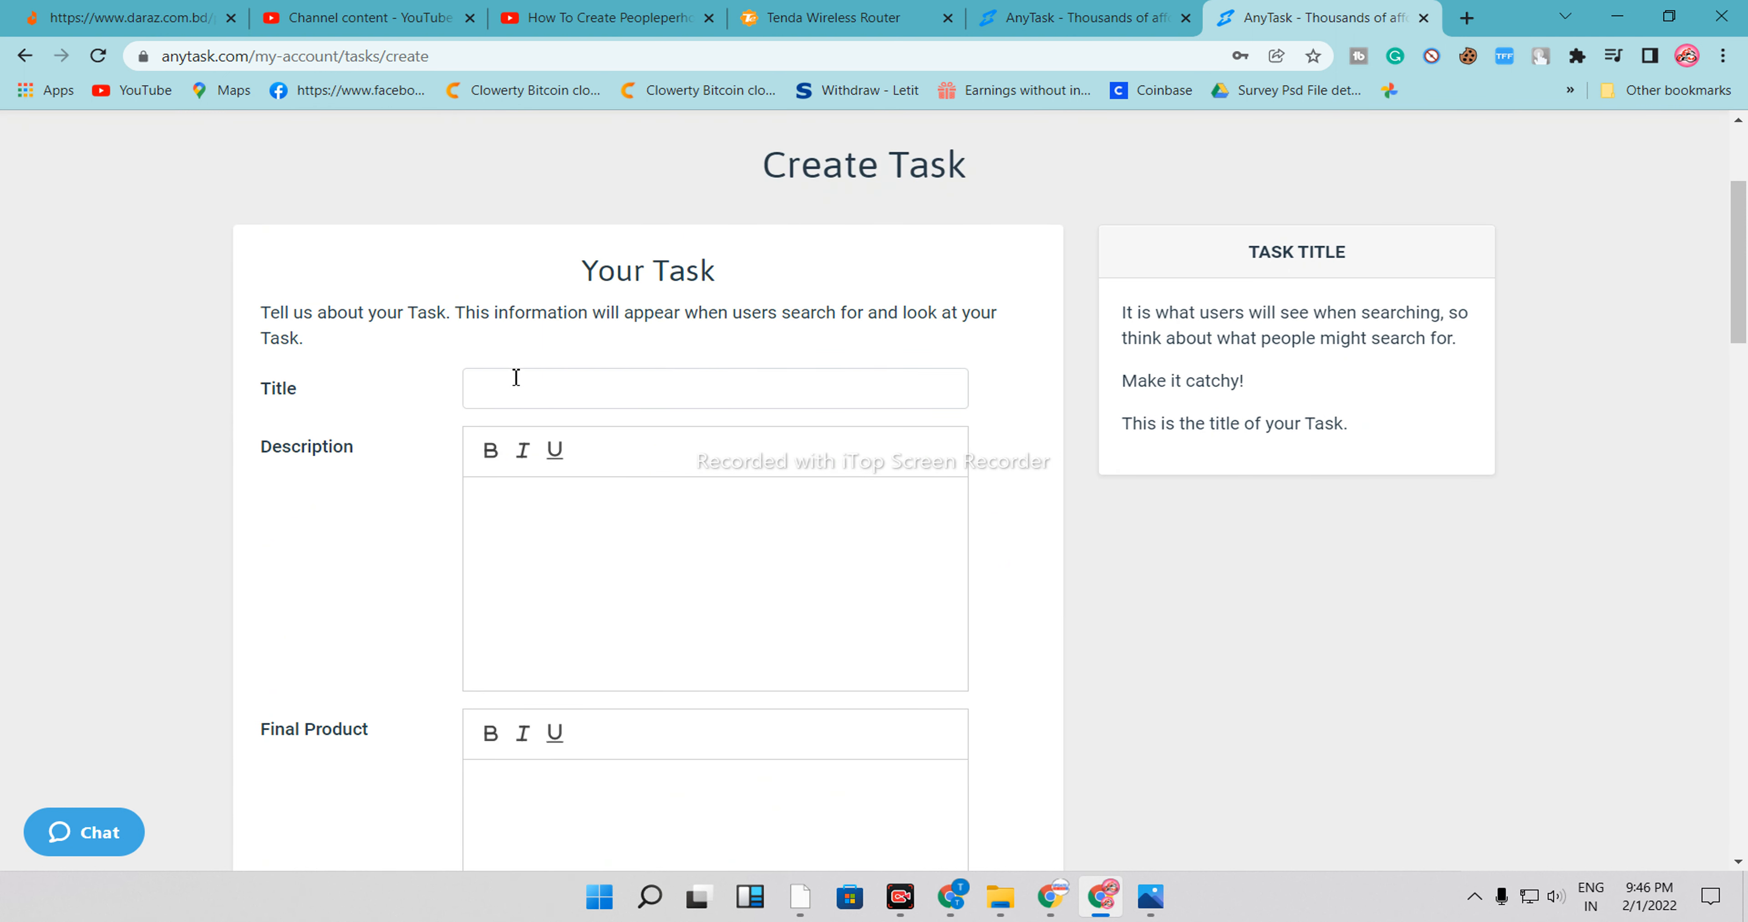
{"action": "left_click", "coordinate": [490, 401]}
{"action": "left_click", "coordinate": [557, 623]}
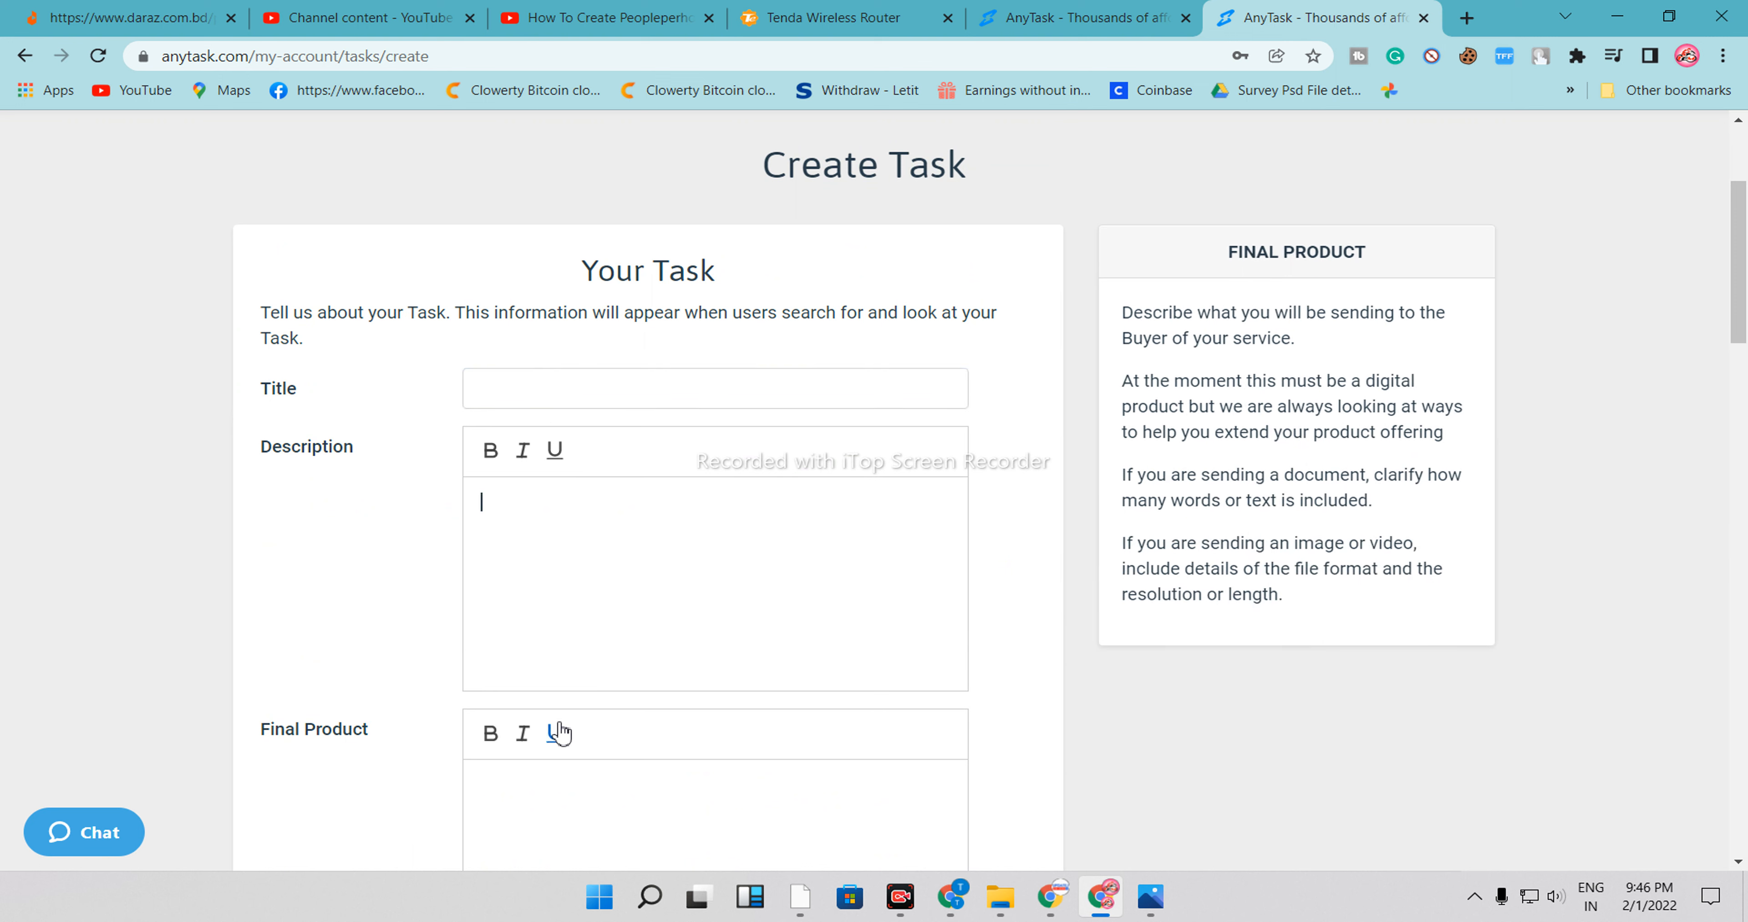
{"action": "scroll", "coordinate": [558, 733], "scroll_direction": "down", "scroll_amount": 3}
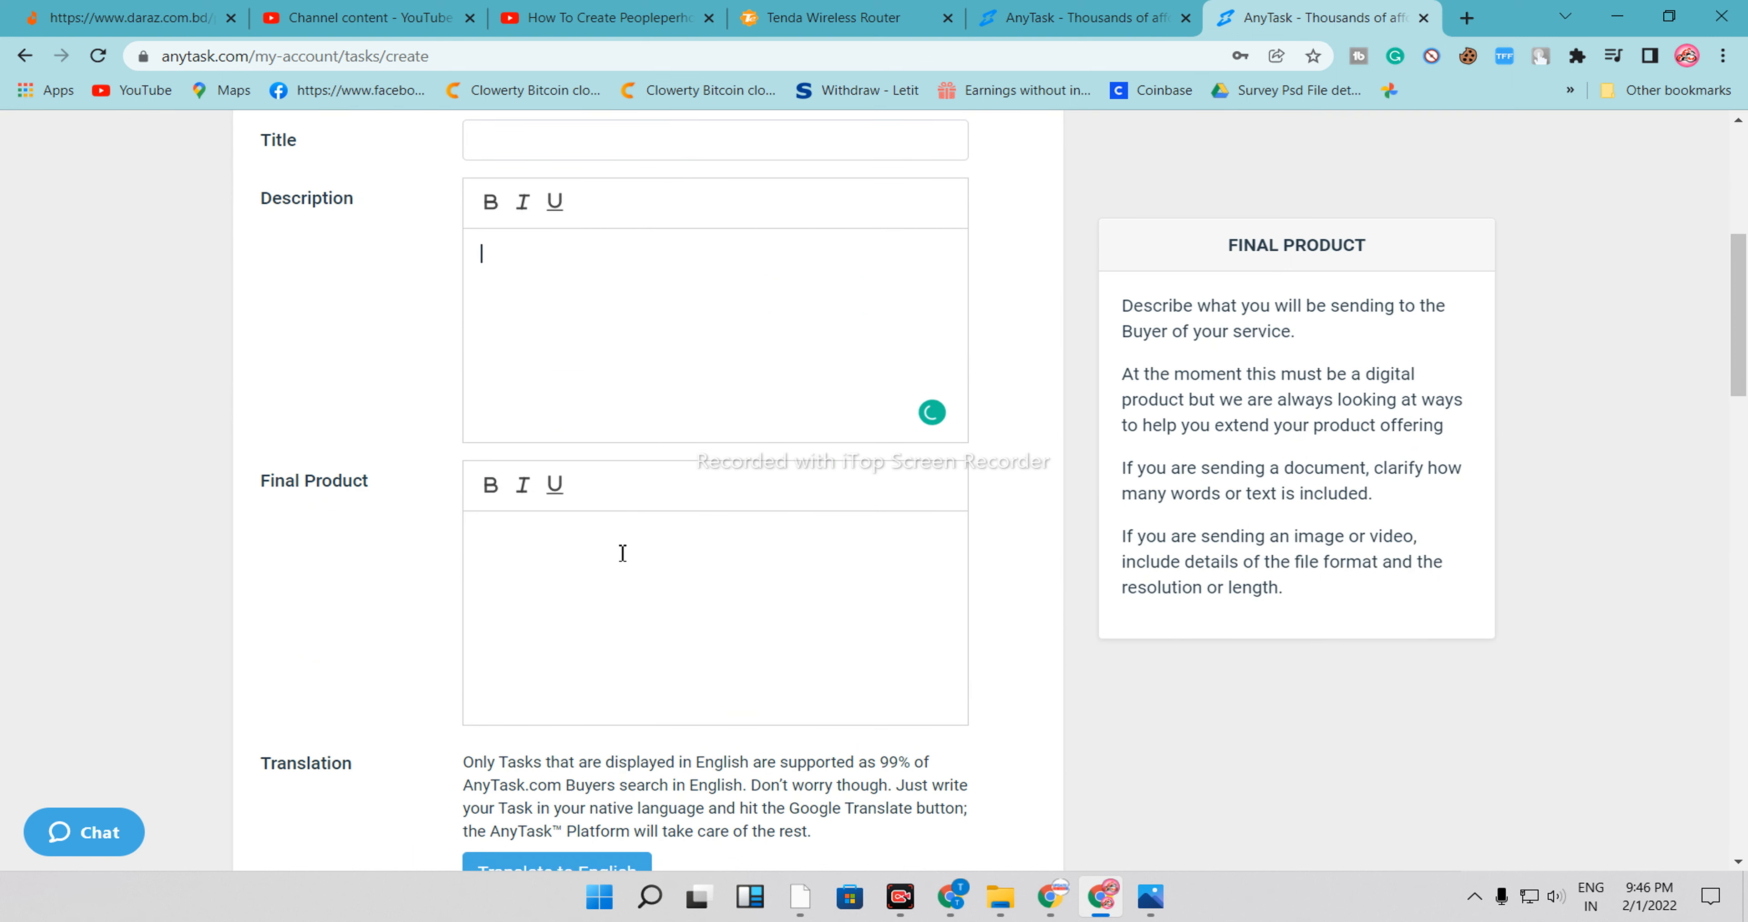
{"action": "left_click", "coordinate": [522, 709]}
{"action": "scroll", "coordinate": [519, 709], "scroll_direction": "down", "scroll_amount": 5}
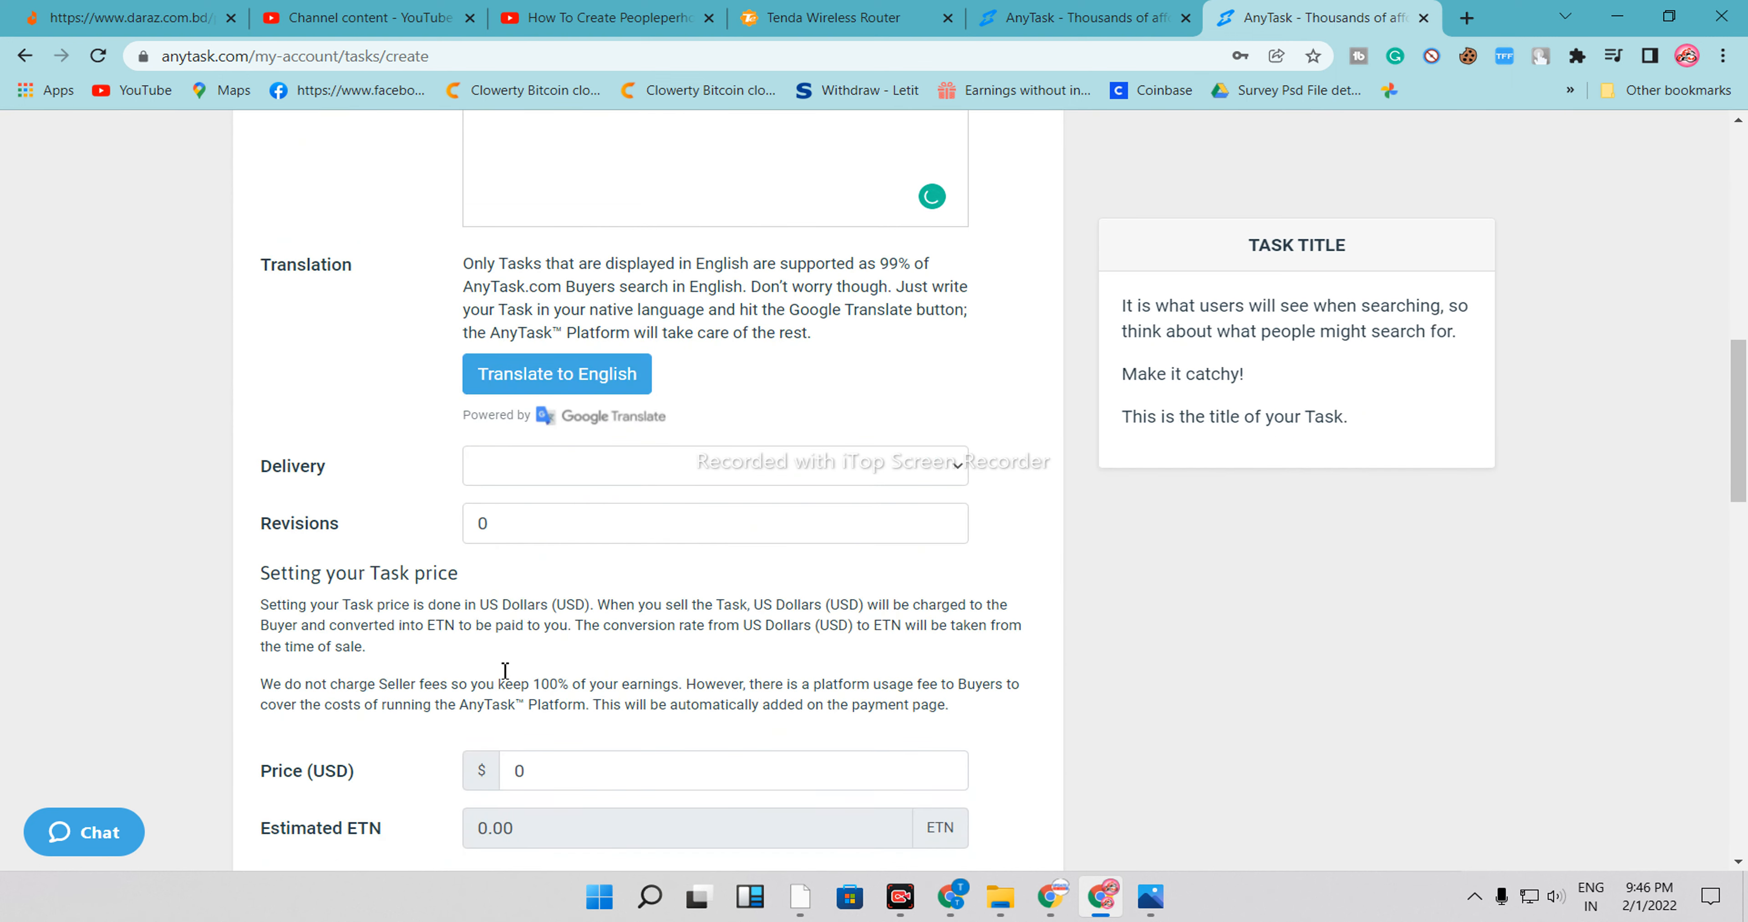
{"action": "scroll", "coordinate": [570, 596], "scroll_direction": "down", "scroll_amount": 3}
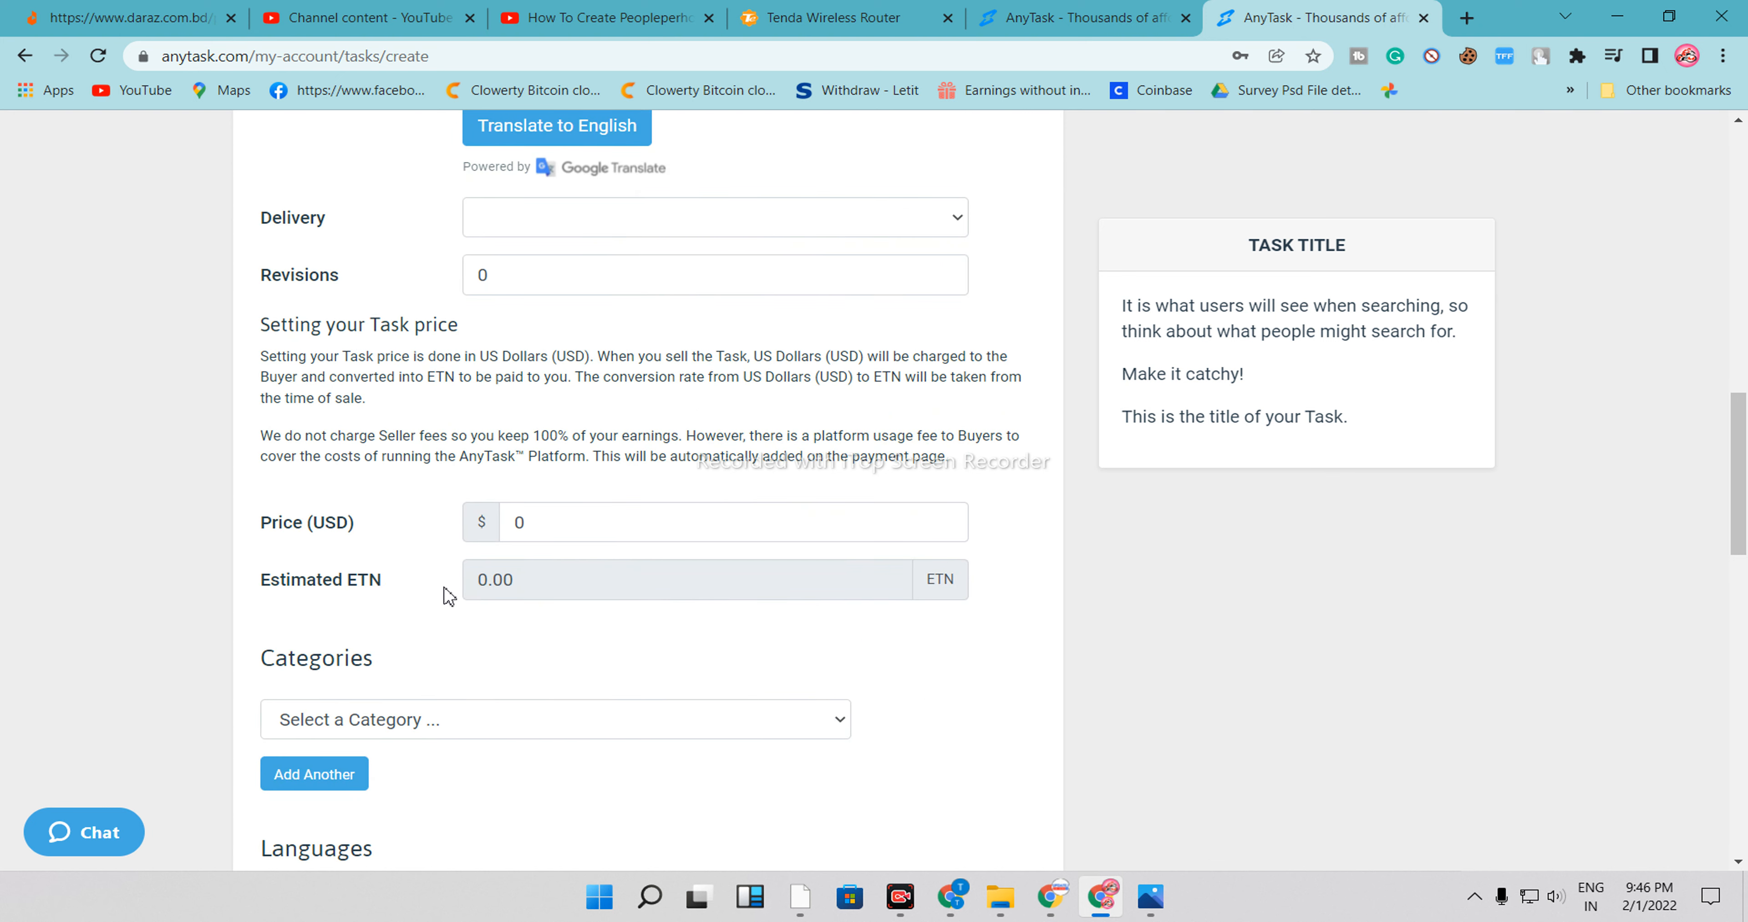
{"action": "left_click", "coordinate": [569, 532]}
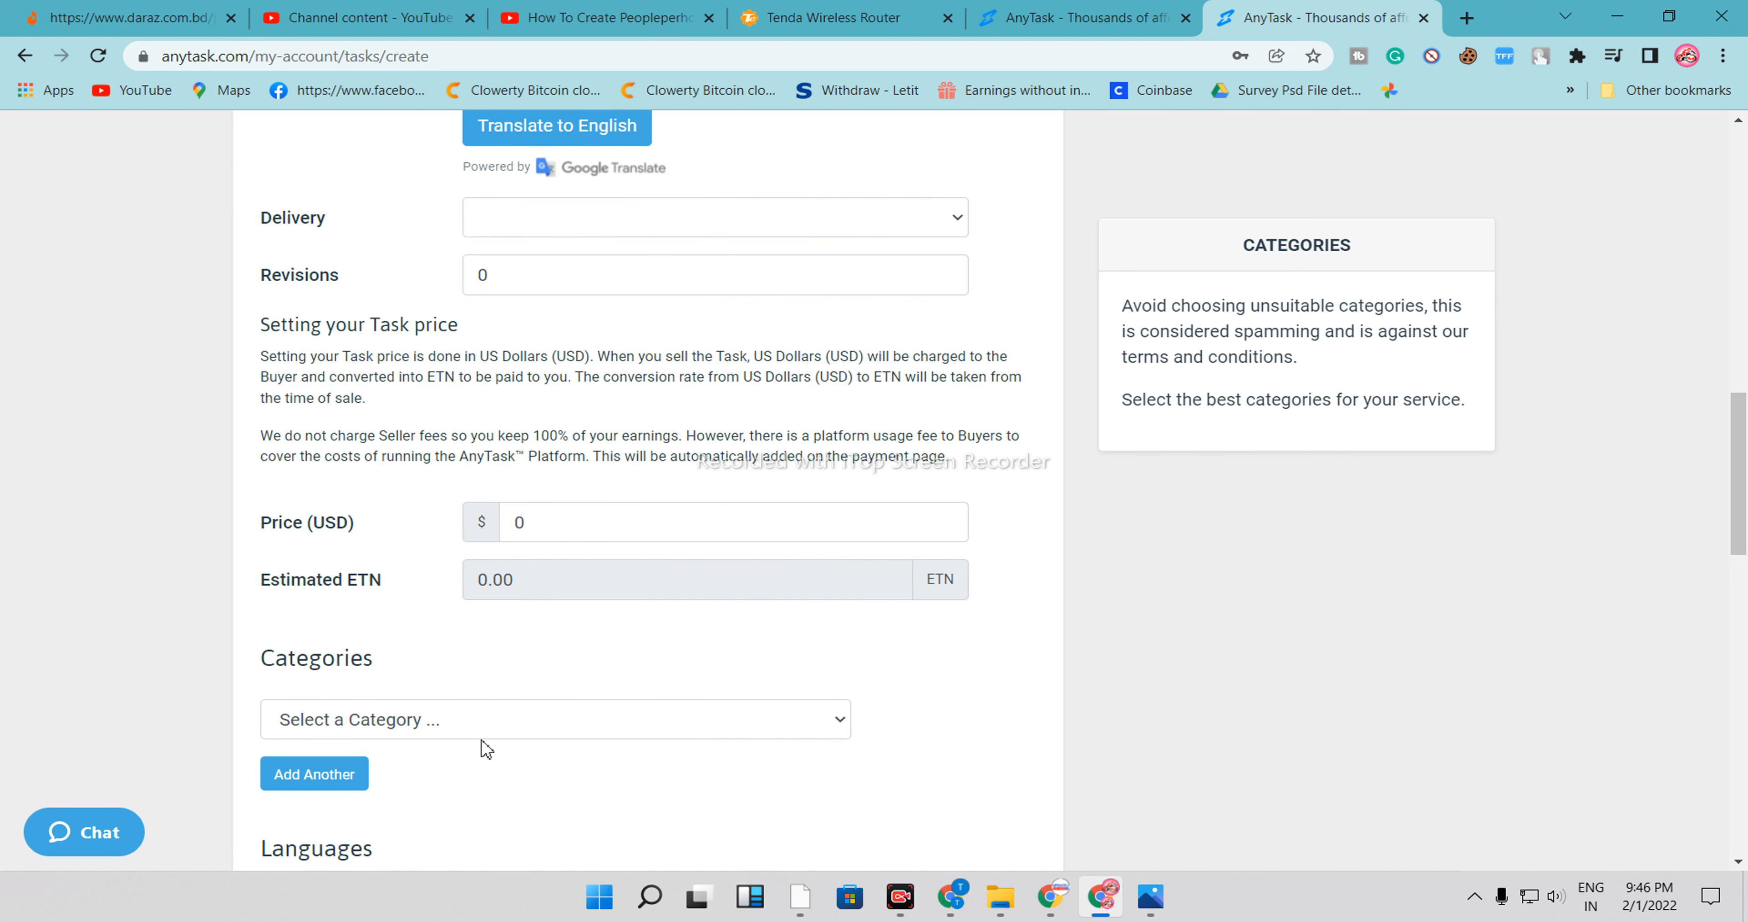
{"action": "left_click", "coordinate": [459, 722]}
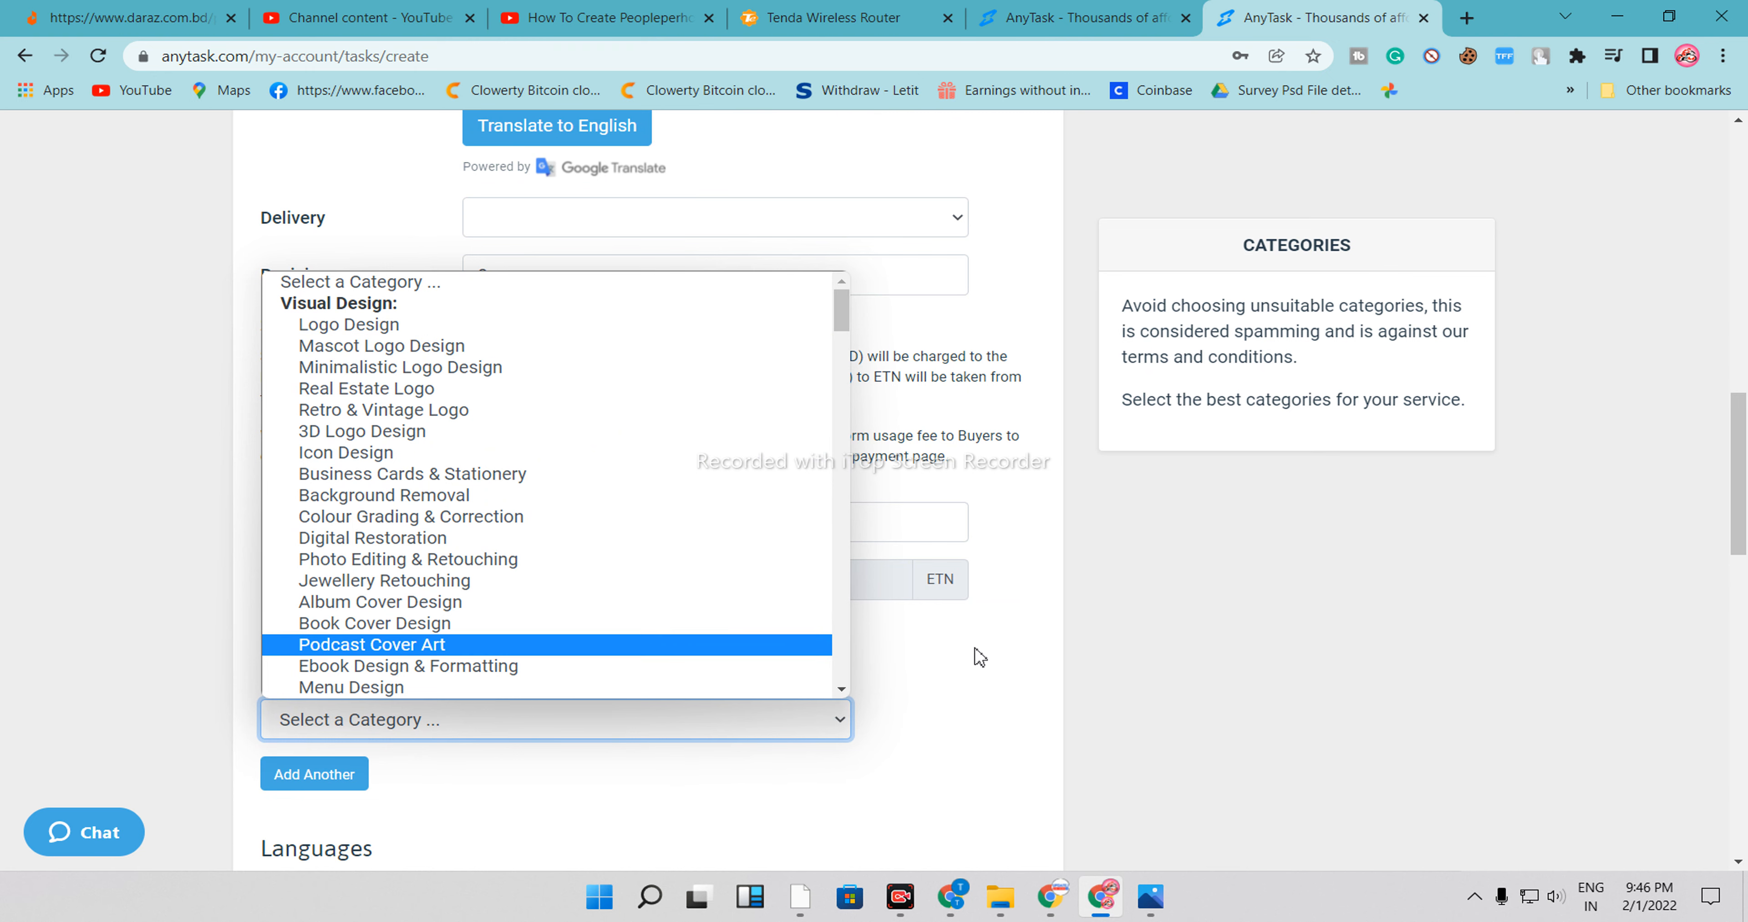
{"action": "left_click", "coordinate": [948, 630]}
Open the account menu
{"action": "scroll", "coordinate": [948, 631], "scroll_direction": "up", "scroll_amount": 15}
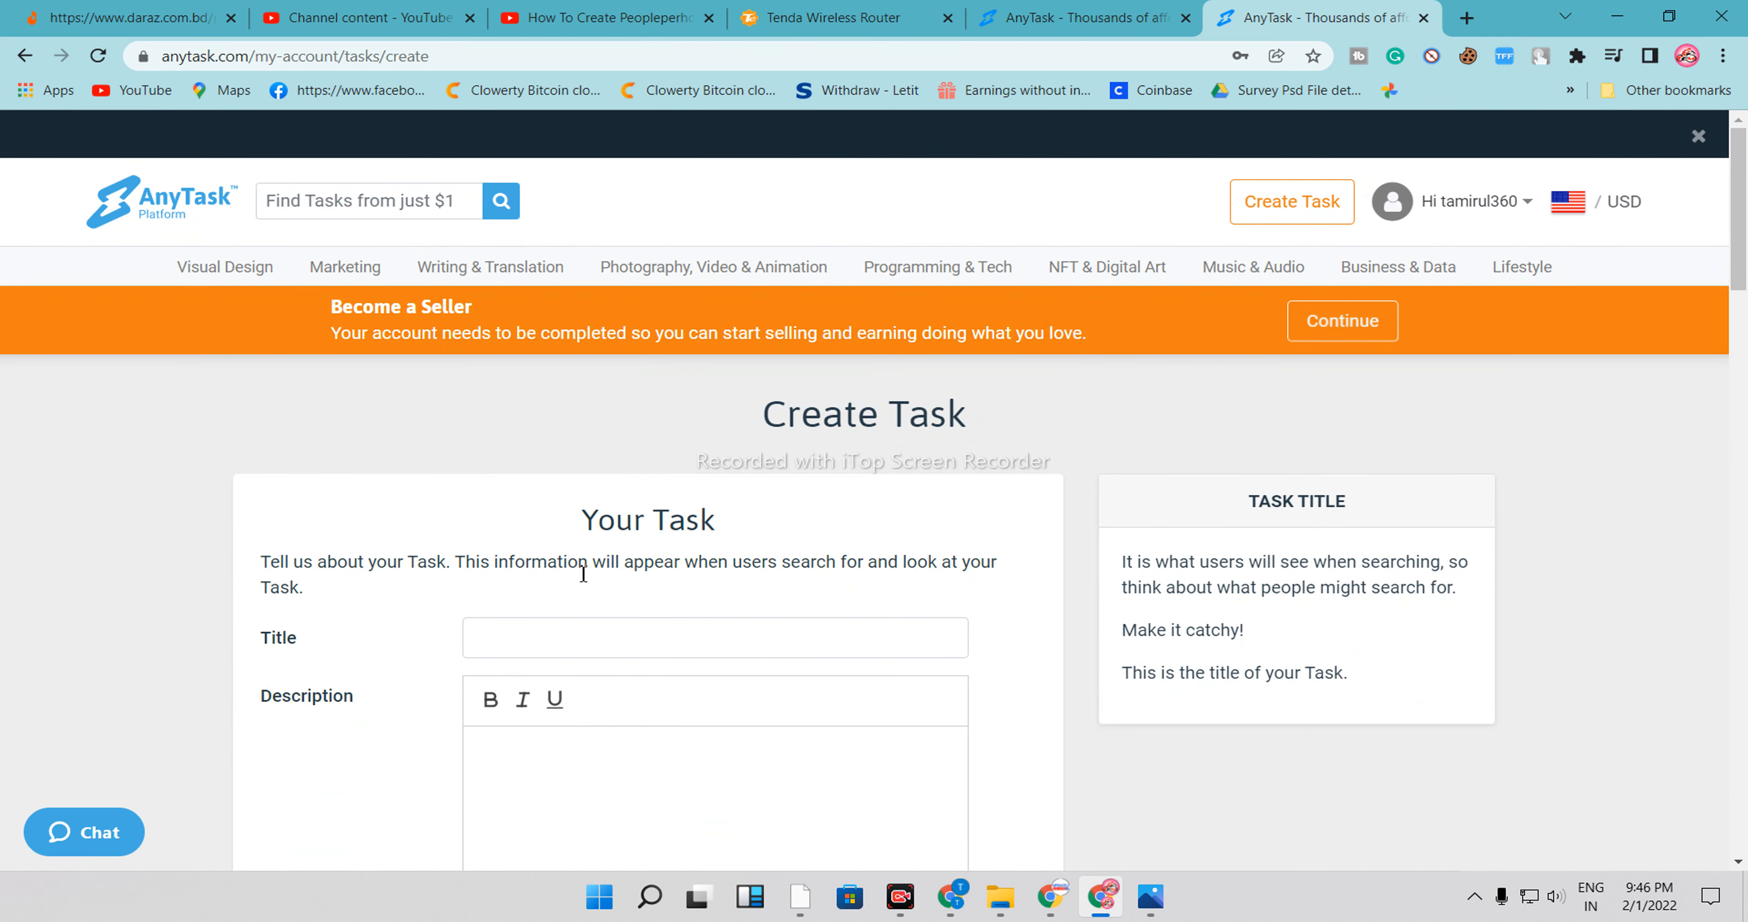
{"action": "left_click_drag", "start_coordinate": [578, 521], "coordinate": [719, 517]}
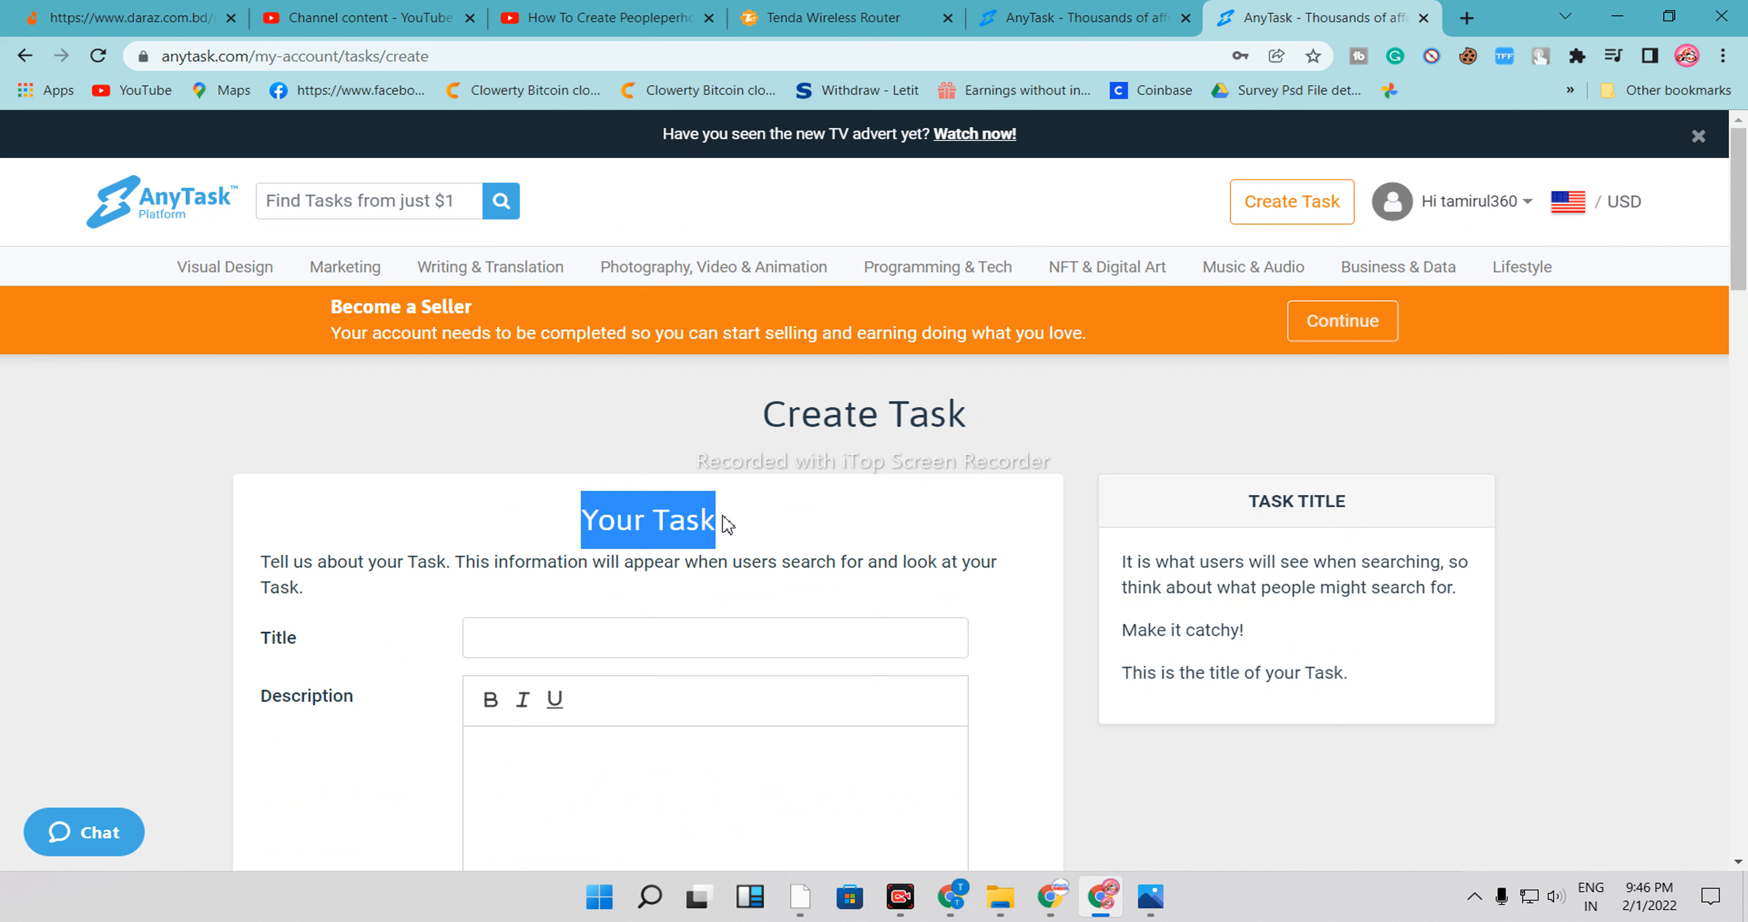
{"action": "left_click", "coordinate": [713, 525]}
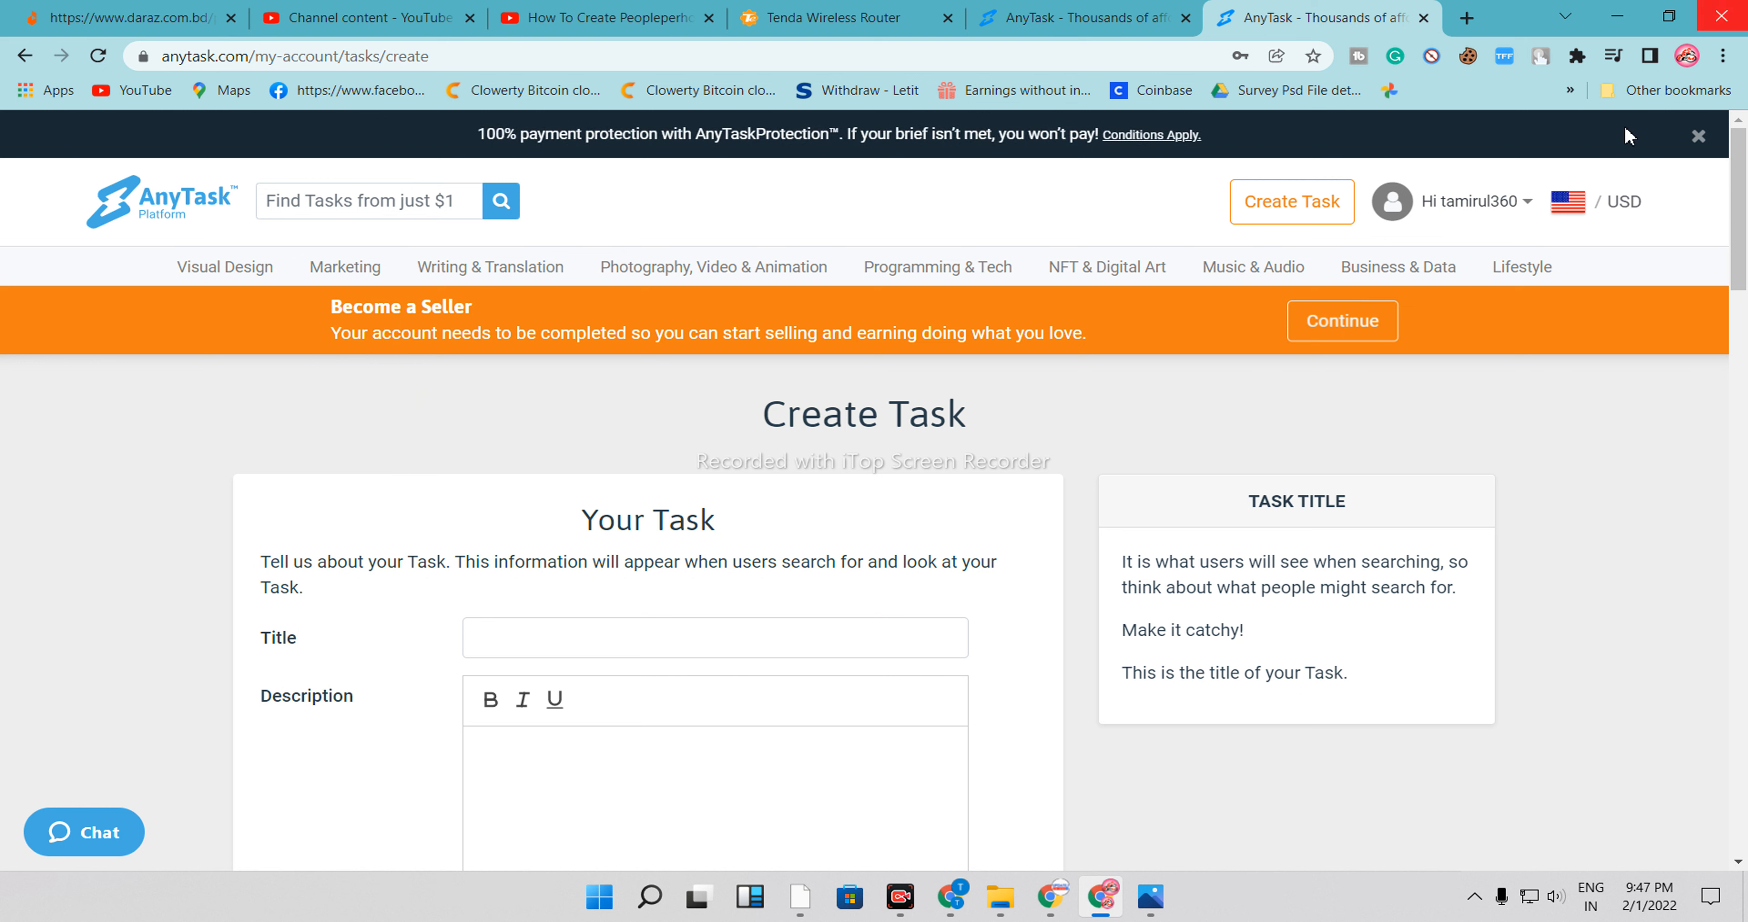
{"action": "left_click", "coordinate": [1485, 221]}
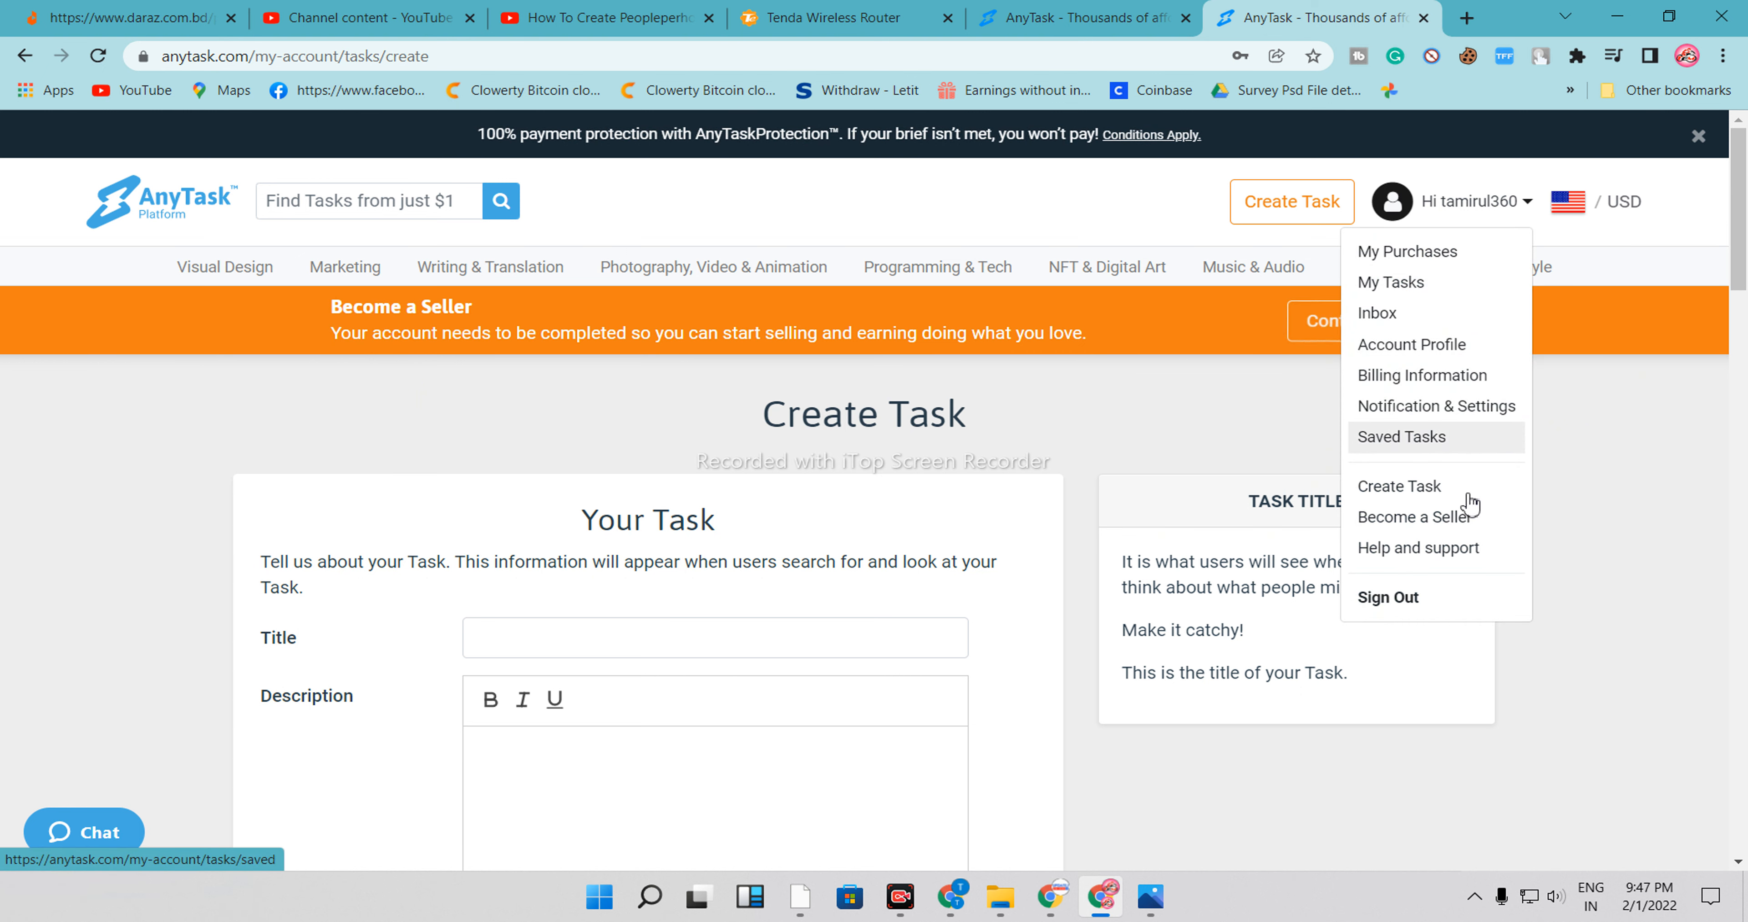
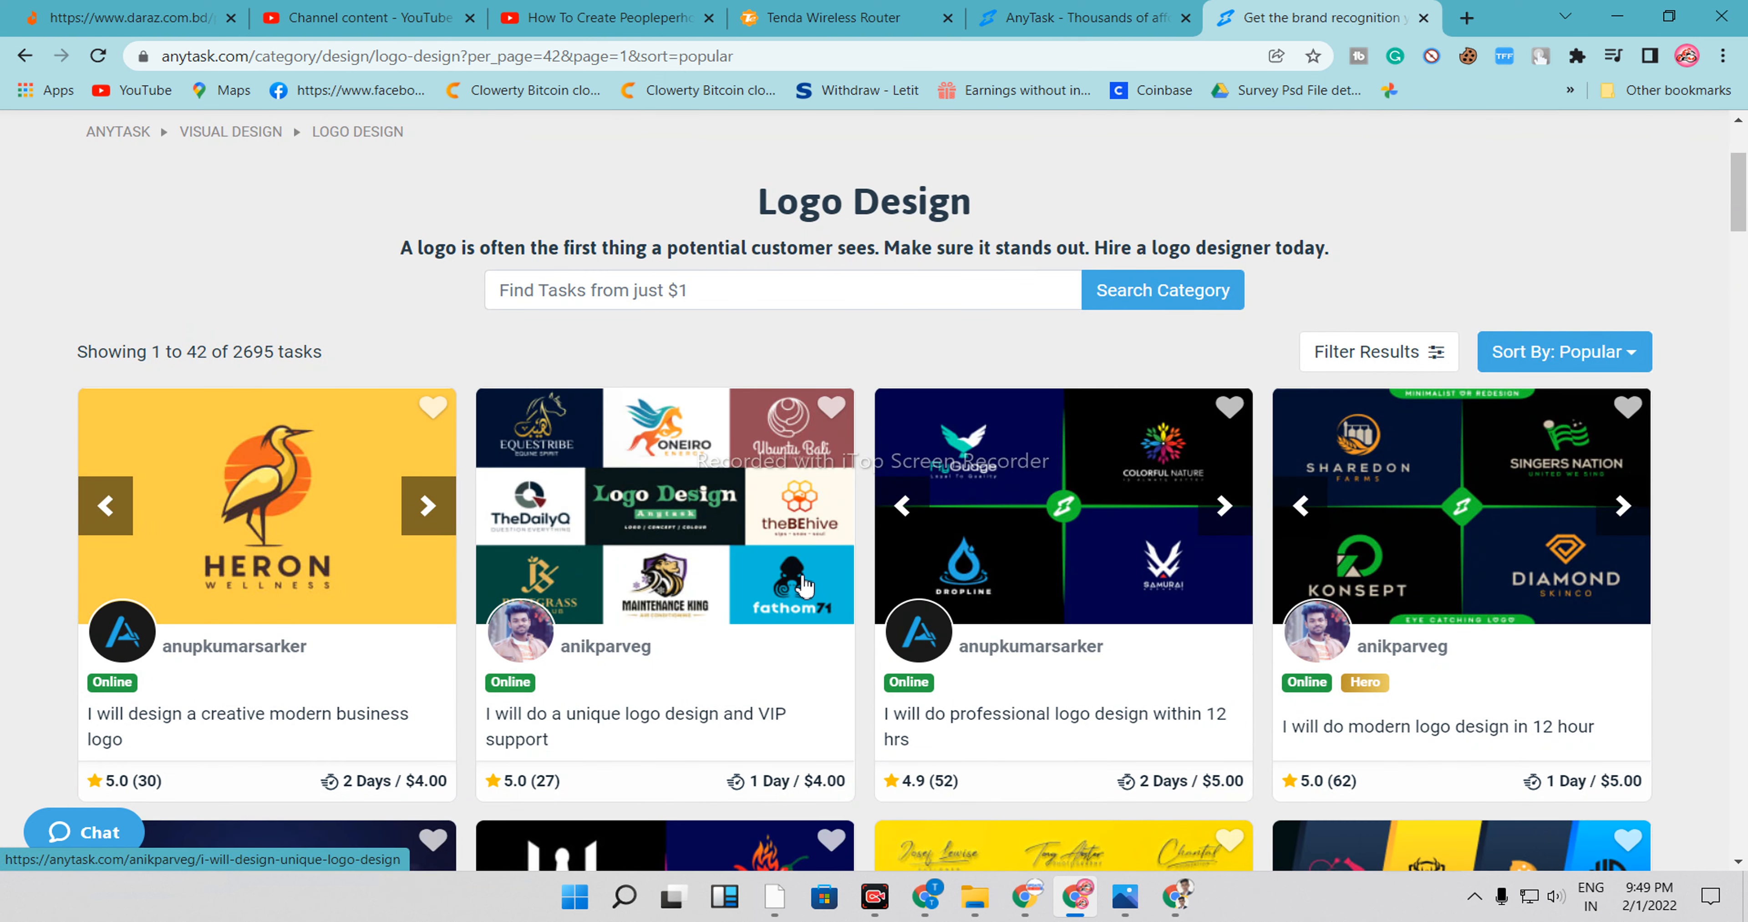
Browse the Logo Design listings and open the 'I will do professional logo design within 12 hrs' task in a new tab
{"action": "scroll", "coordinate": [807, 587], "scroll_direction": "down", "scroll_amount": 3}
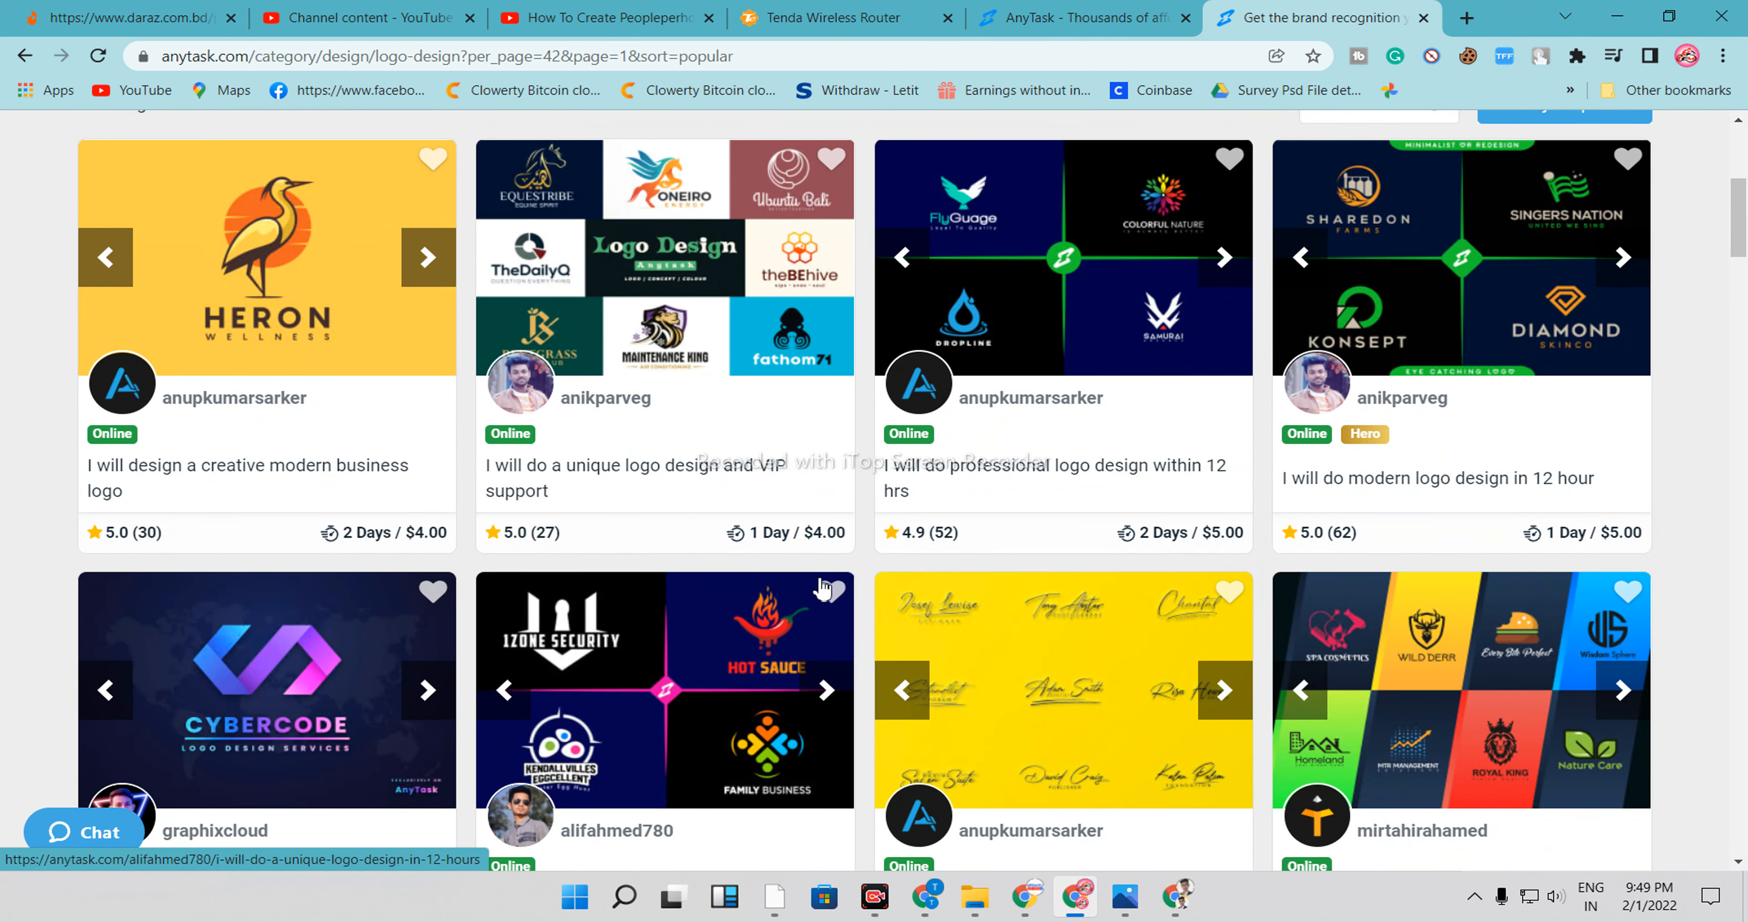
{"action": "scroll", "coordinate": [823, 587], "scroll_direction": "up", "scroll_amount": 3}
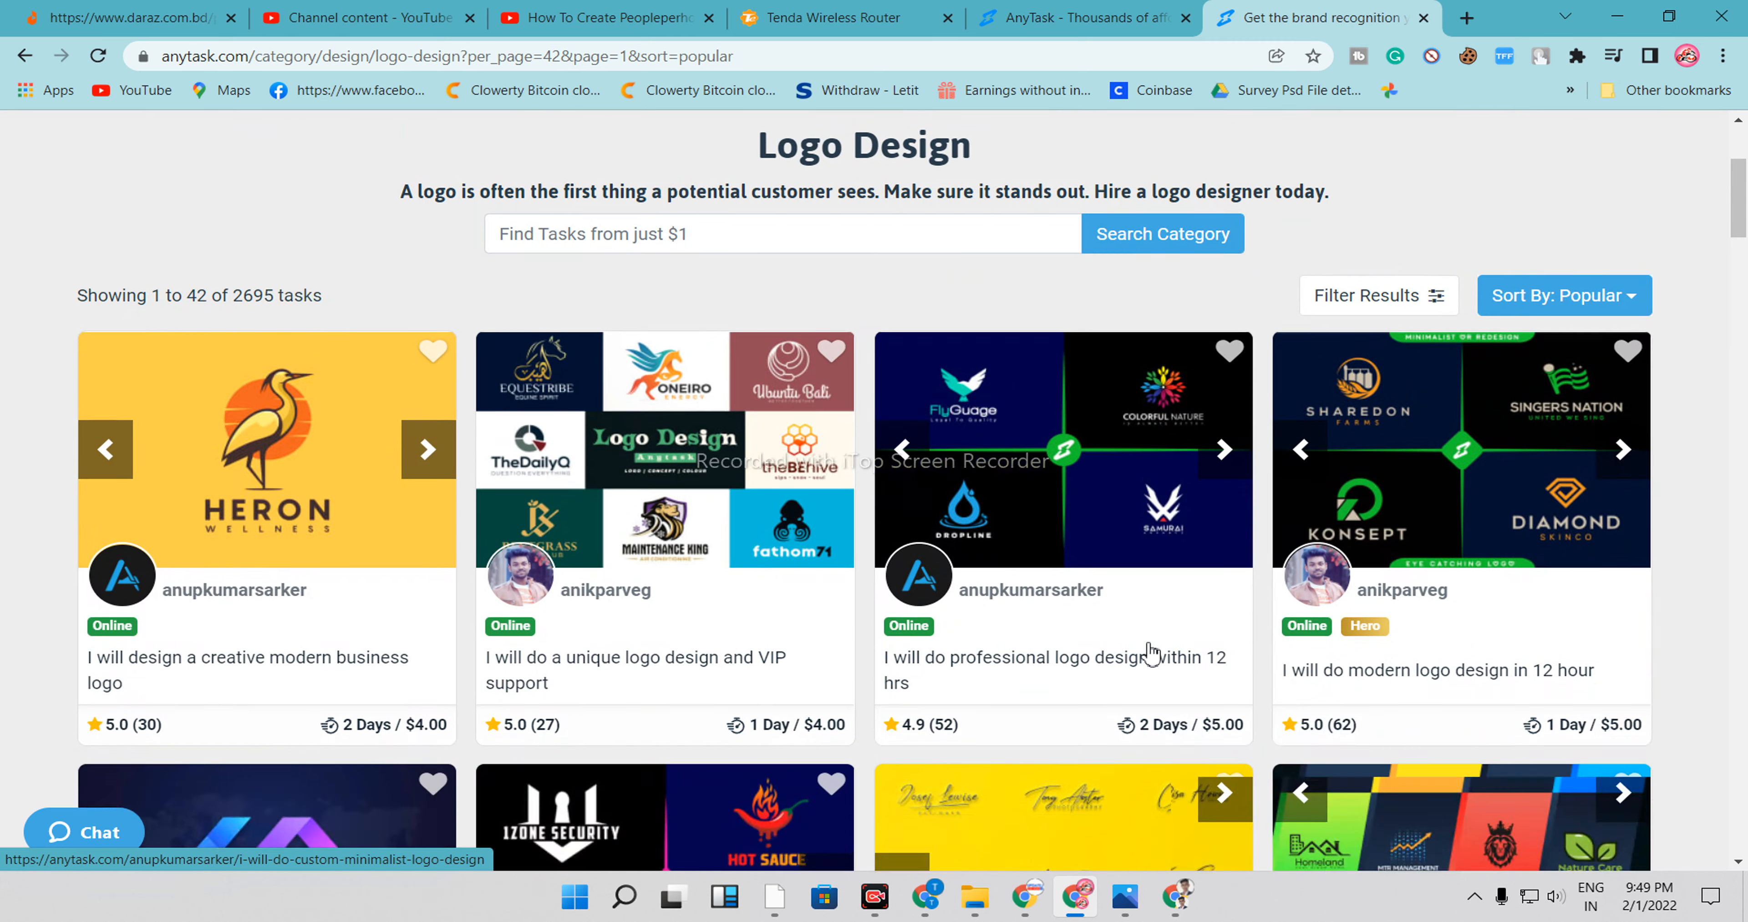
{"action": "scroll", "coordinate": [1151, 655], "scroll_direction": "down", "scroll_amount": 3}
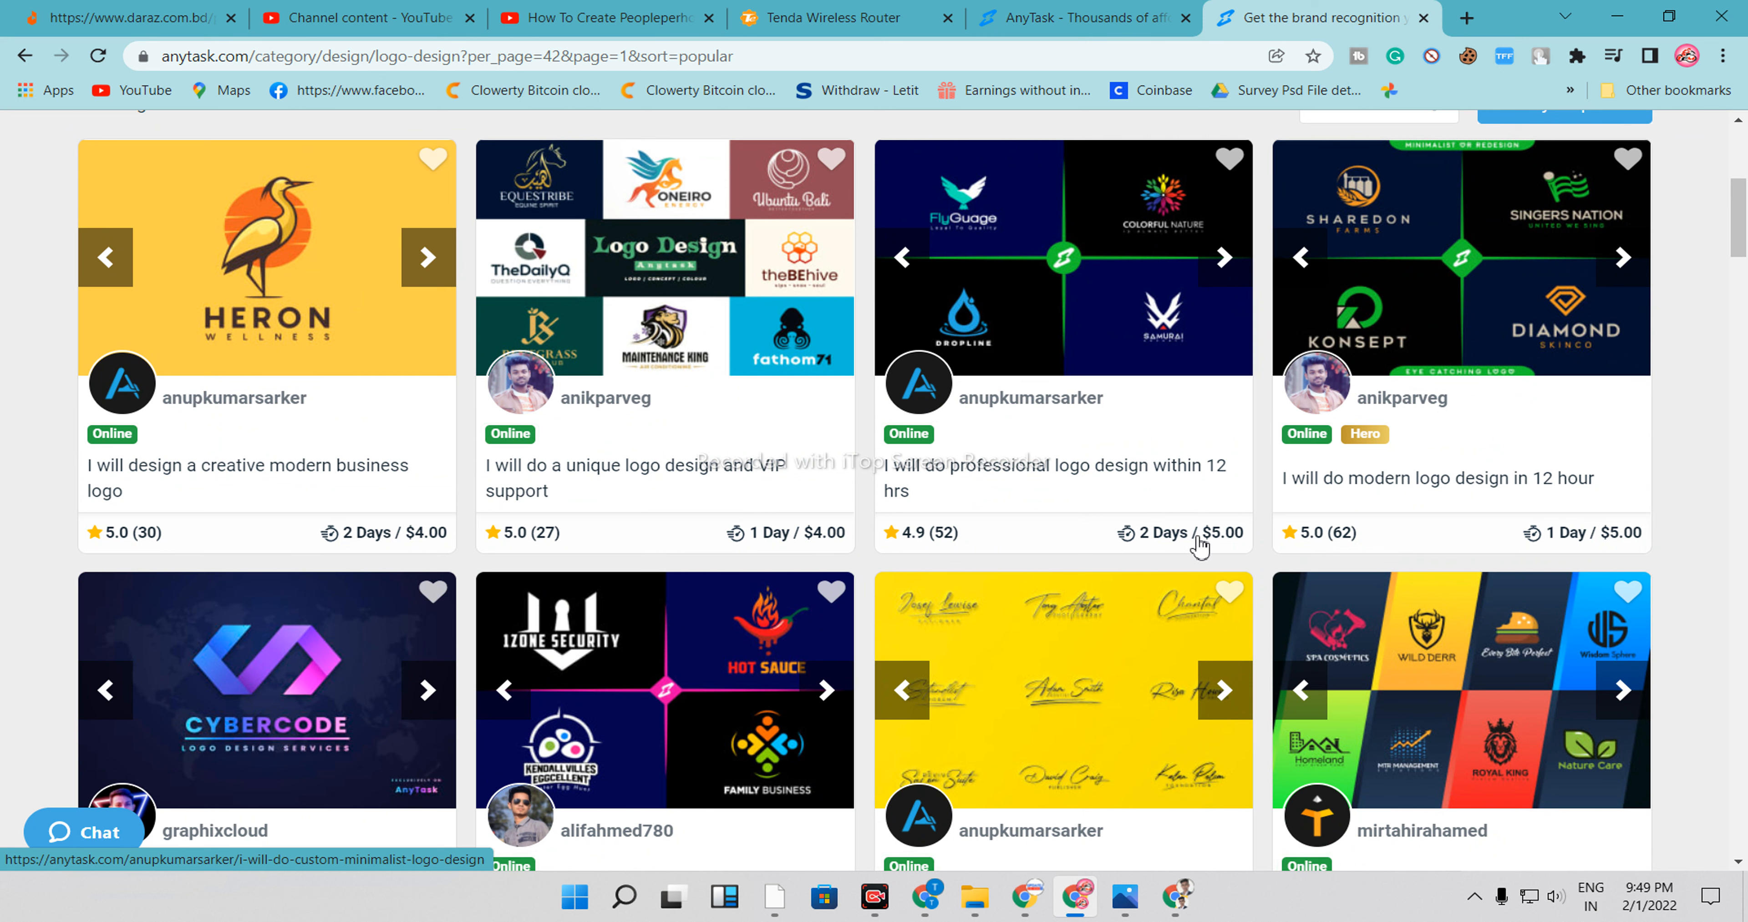
{"action": "right_click", "coordinate": [980, 476]}
{"action": "left_click", "coordinate": [1062, 483]}
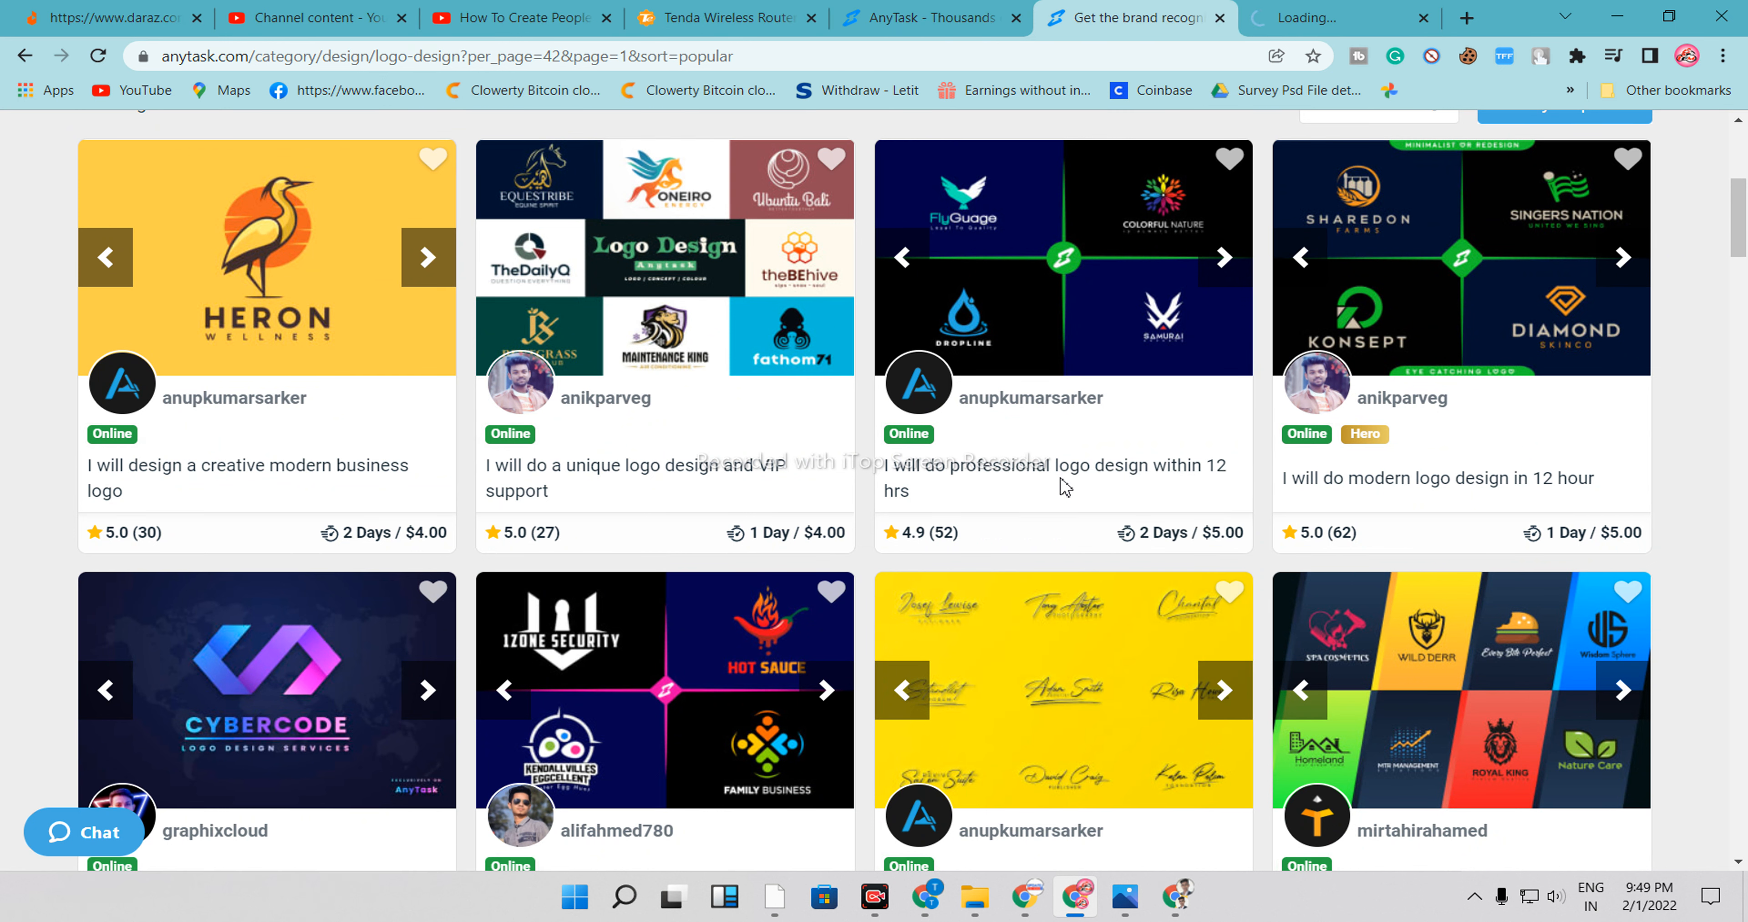
{"action": "left_click", "coordinate": [1231, 9]}
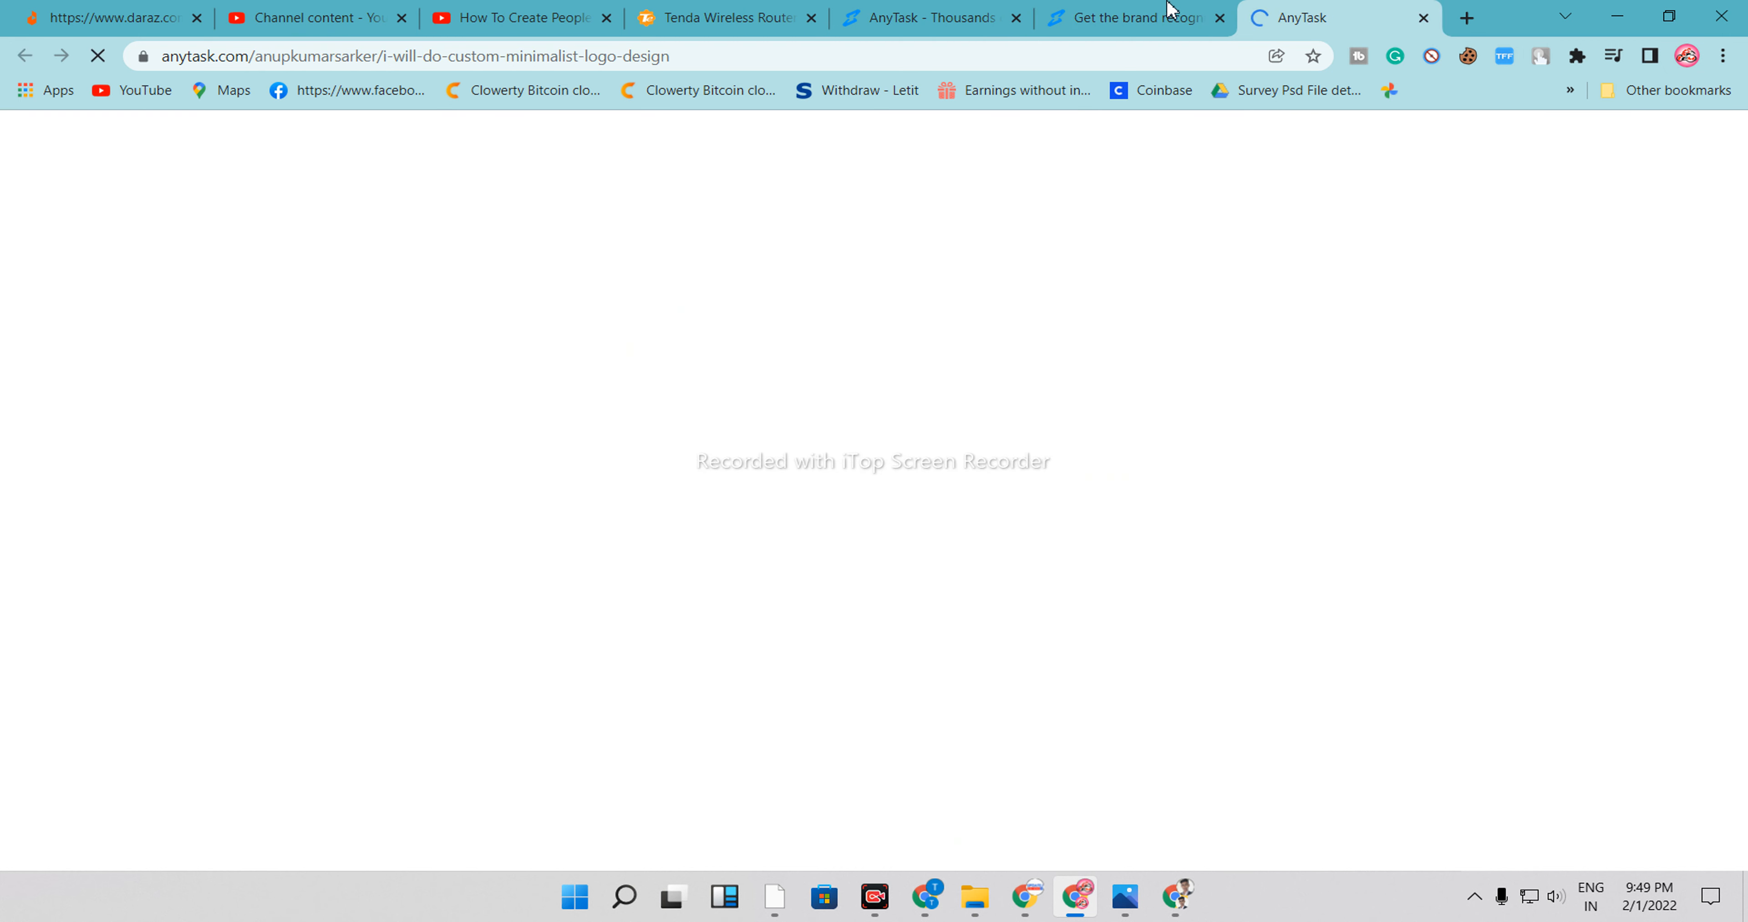
{"action": "left_click", "coordinate": [1140, 13]}
{"action": "left_click", "coordinate": [1296, 18]}
{"action": "left_click", "coordinate": [1177, 9]}
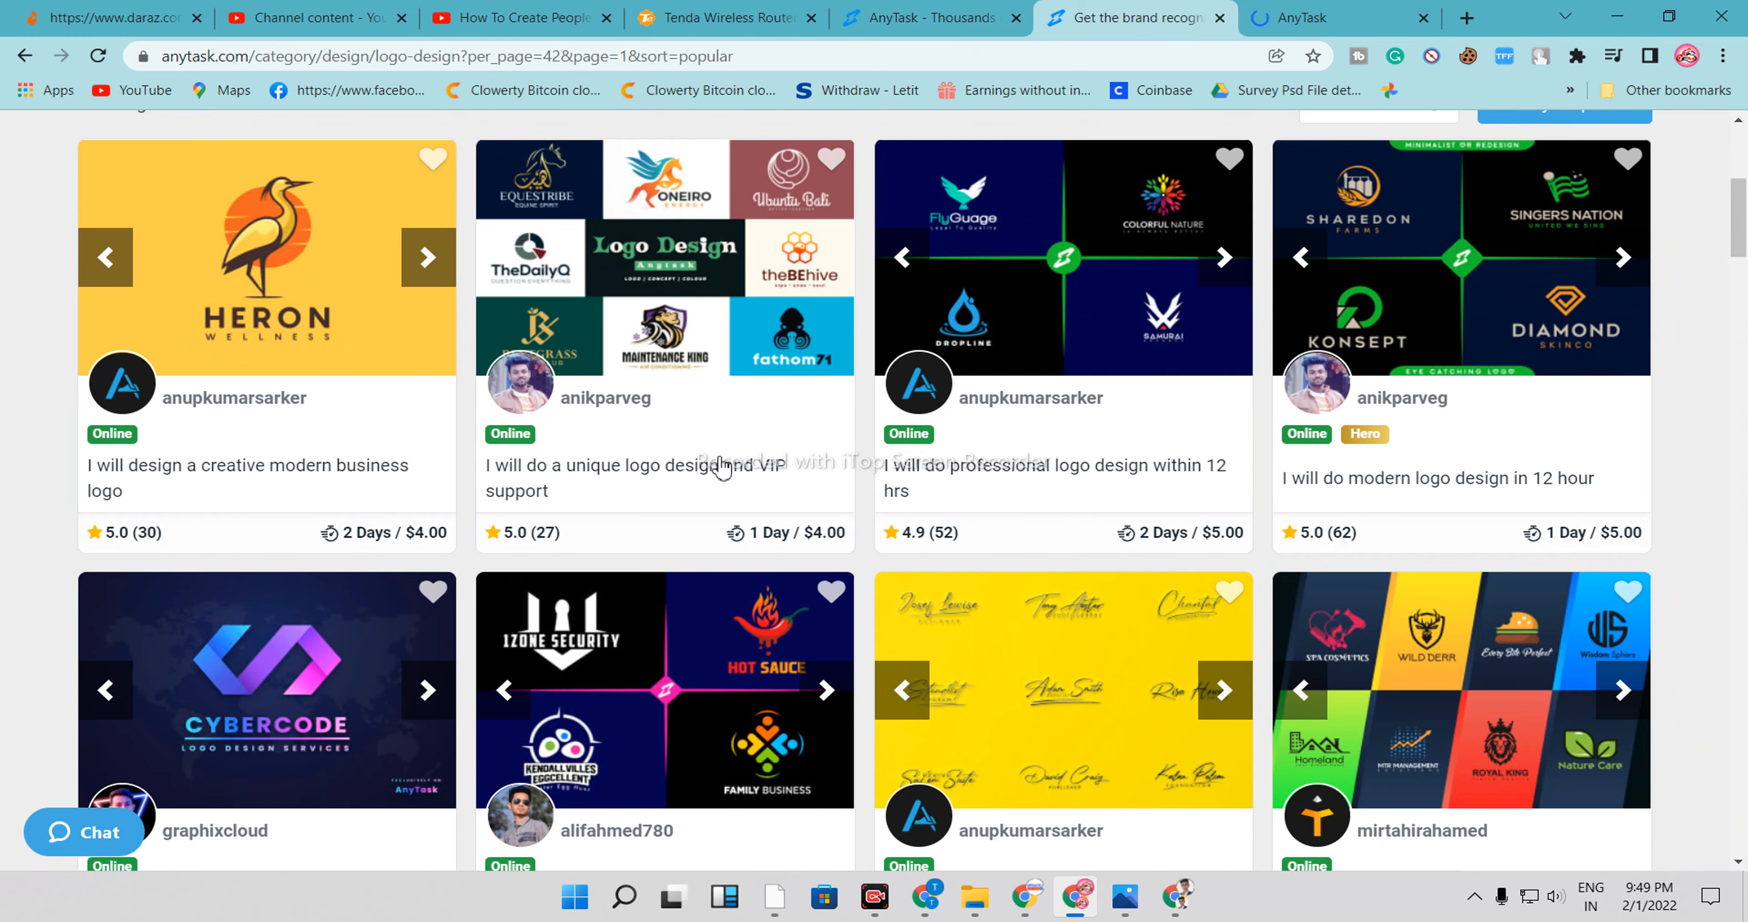
Browse further down the Logo Design task listings
{"action": "scroll", "coordinate": [723, 467], "scroll_direction": "down", "scroll_amount": 5}
{"action": "scroll", "coordinate": [546, 468], "scroll_direction": "up", "scroll_amount": 5}
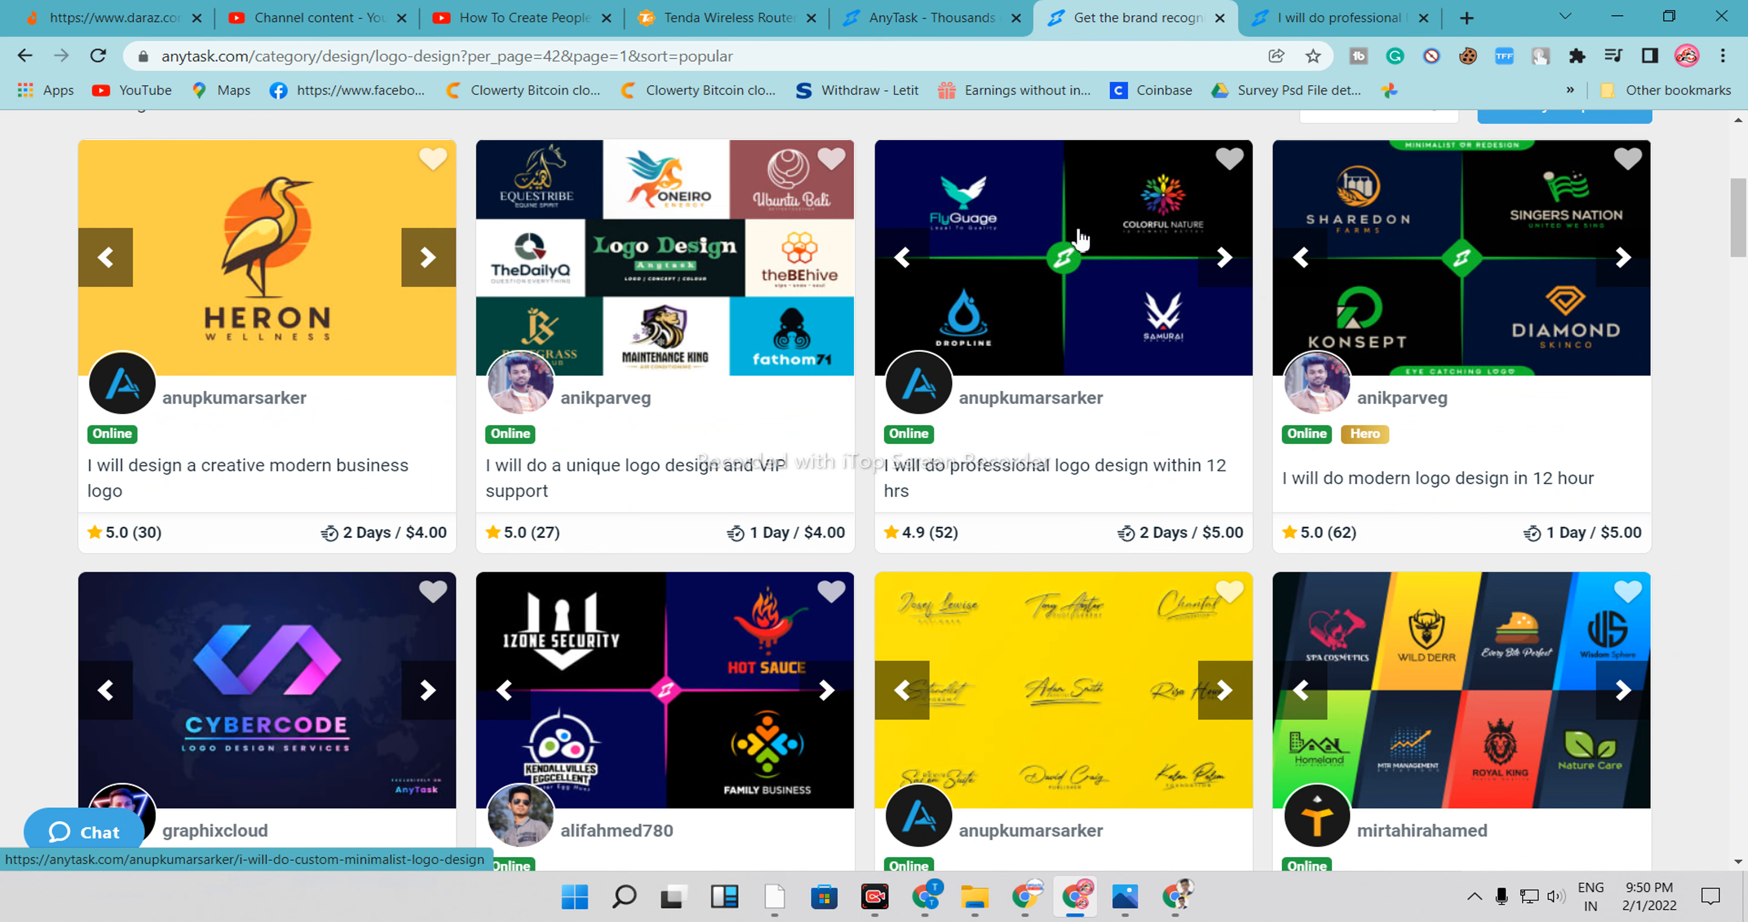
{"action": "scroll", "coordinate": [1065, 428], "scroll_direction": "up", "scroll_amount": 3}
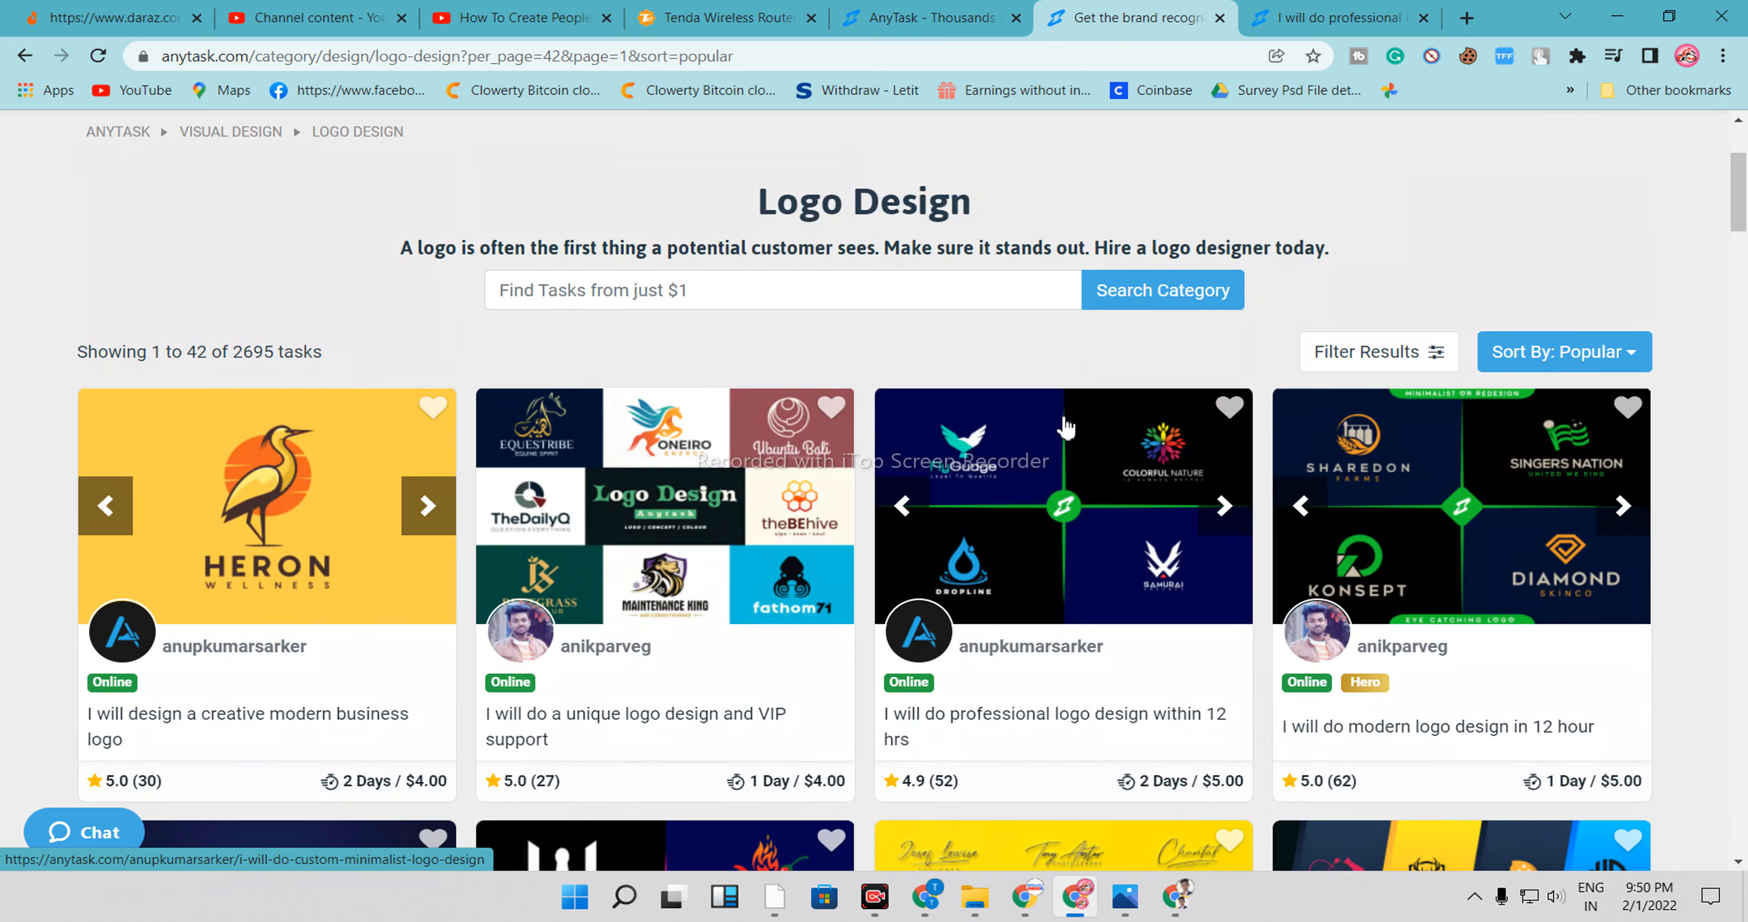
{"action": "scroll", "coordinate": [1065, 427], "scroll_direction": "down", "scroll_amount": 20}
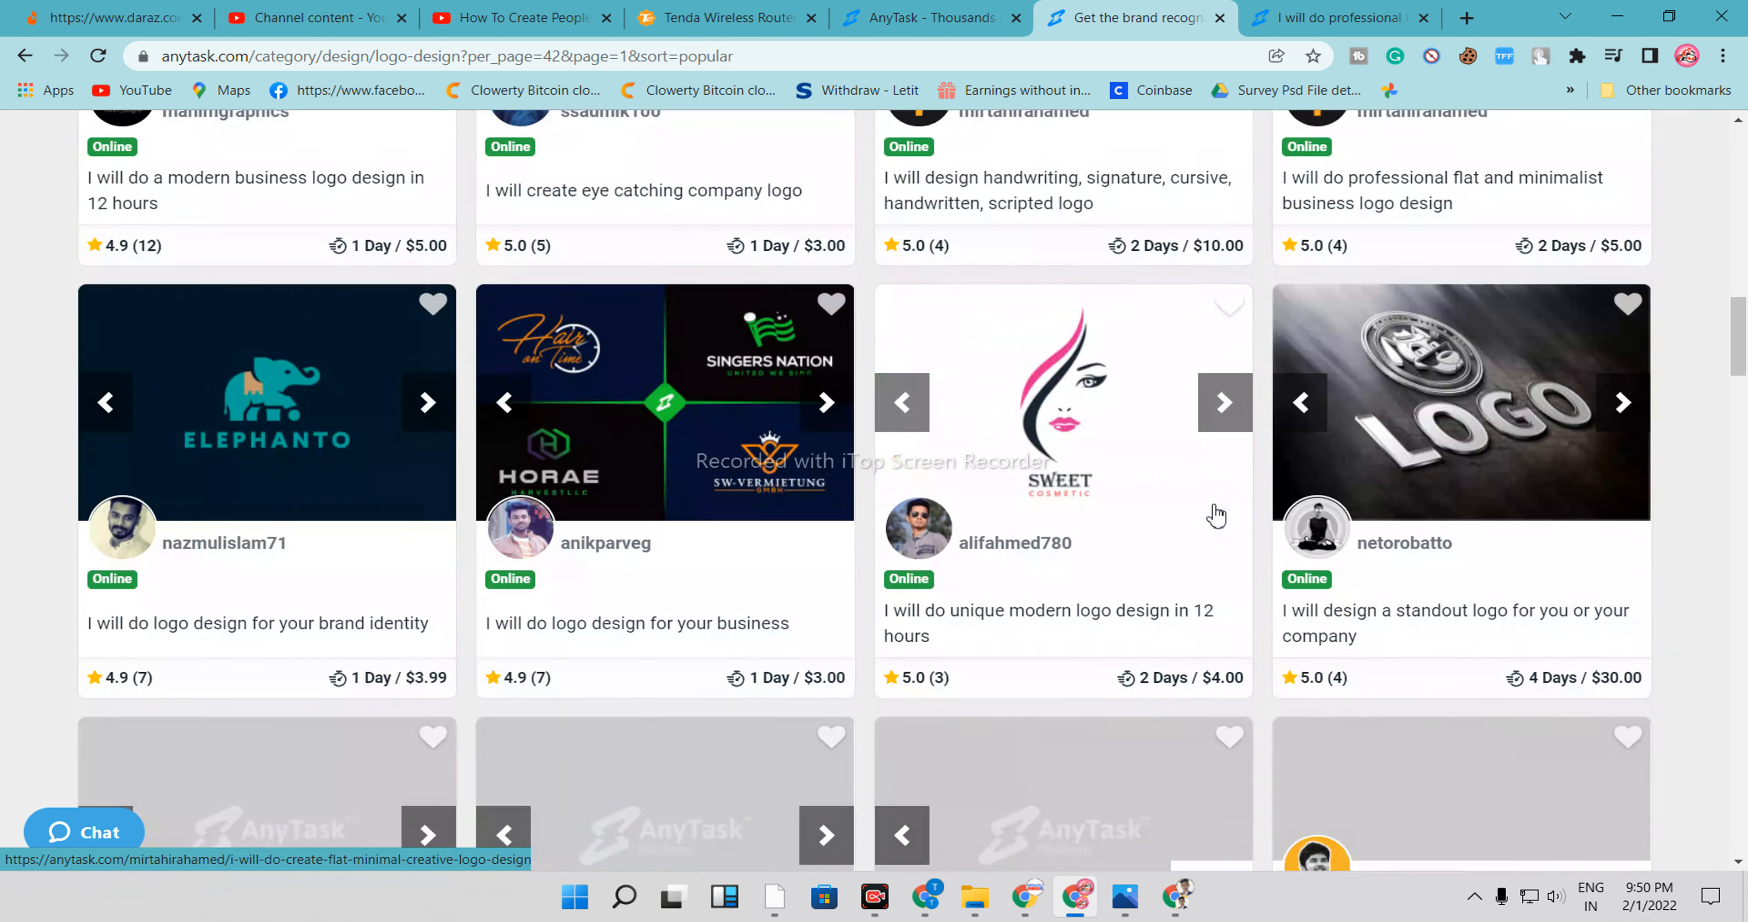
{"action": "scroll", "coordinate": [1176, 493], "scroll_direction": "up", "scroll_amount": 6}
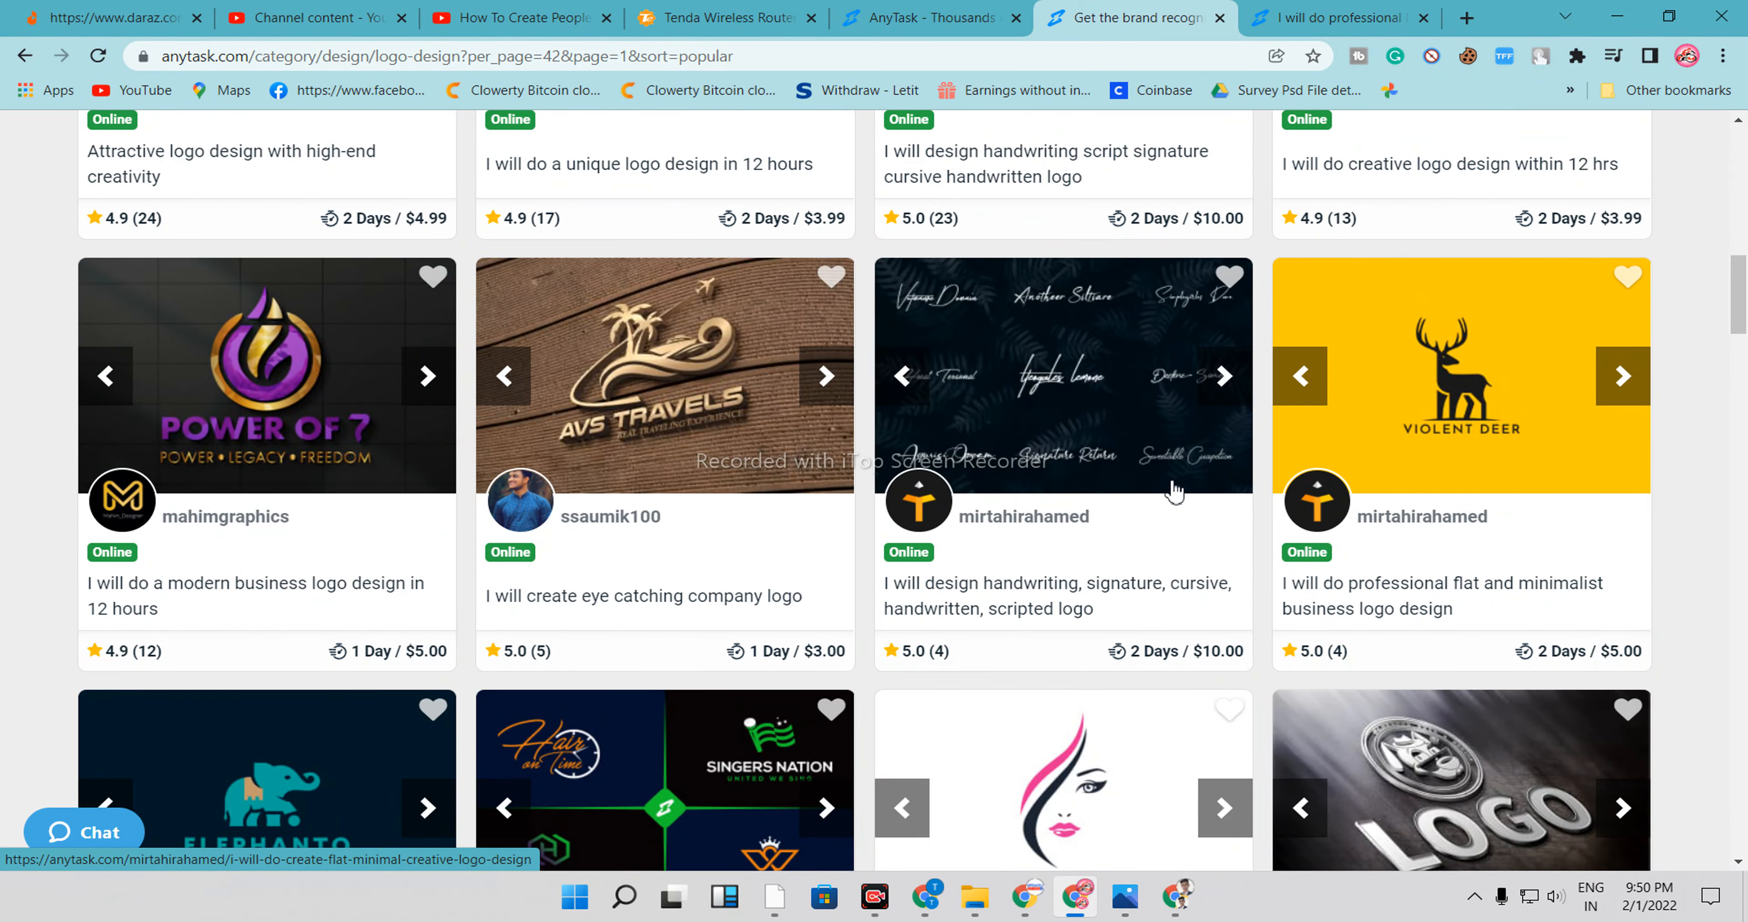
{"action": "scroll", "coordinate": [1174, 490], "scroll_direction": "down", "scroll_amount": 6}
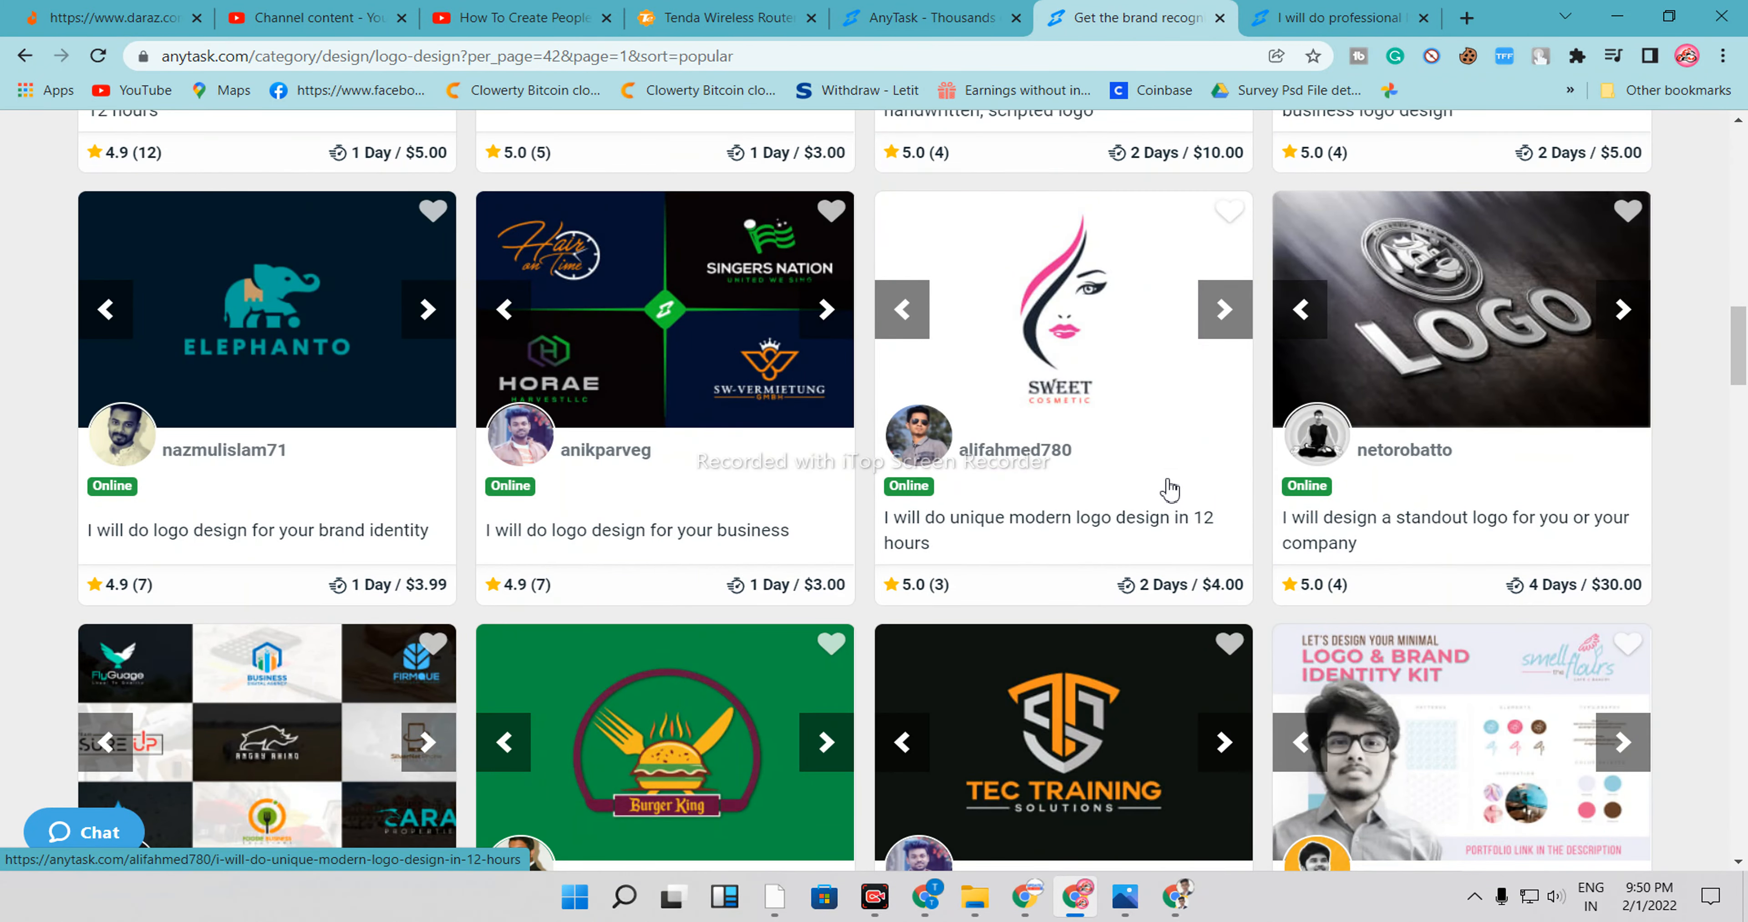
{"action": "scroll", "coordinate": [1333, 678], "scroll_direction": "down", "scroll_amount": 10}
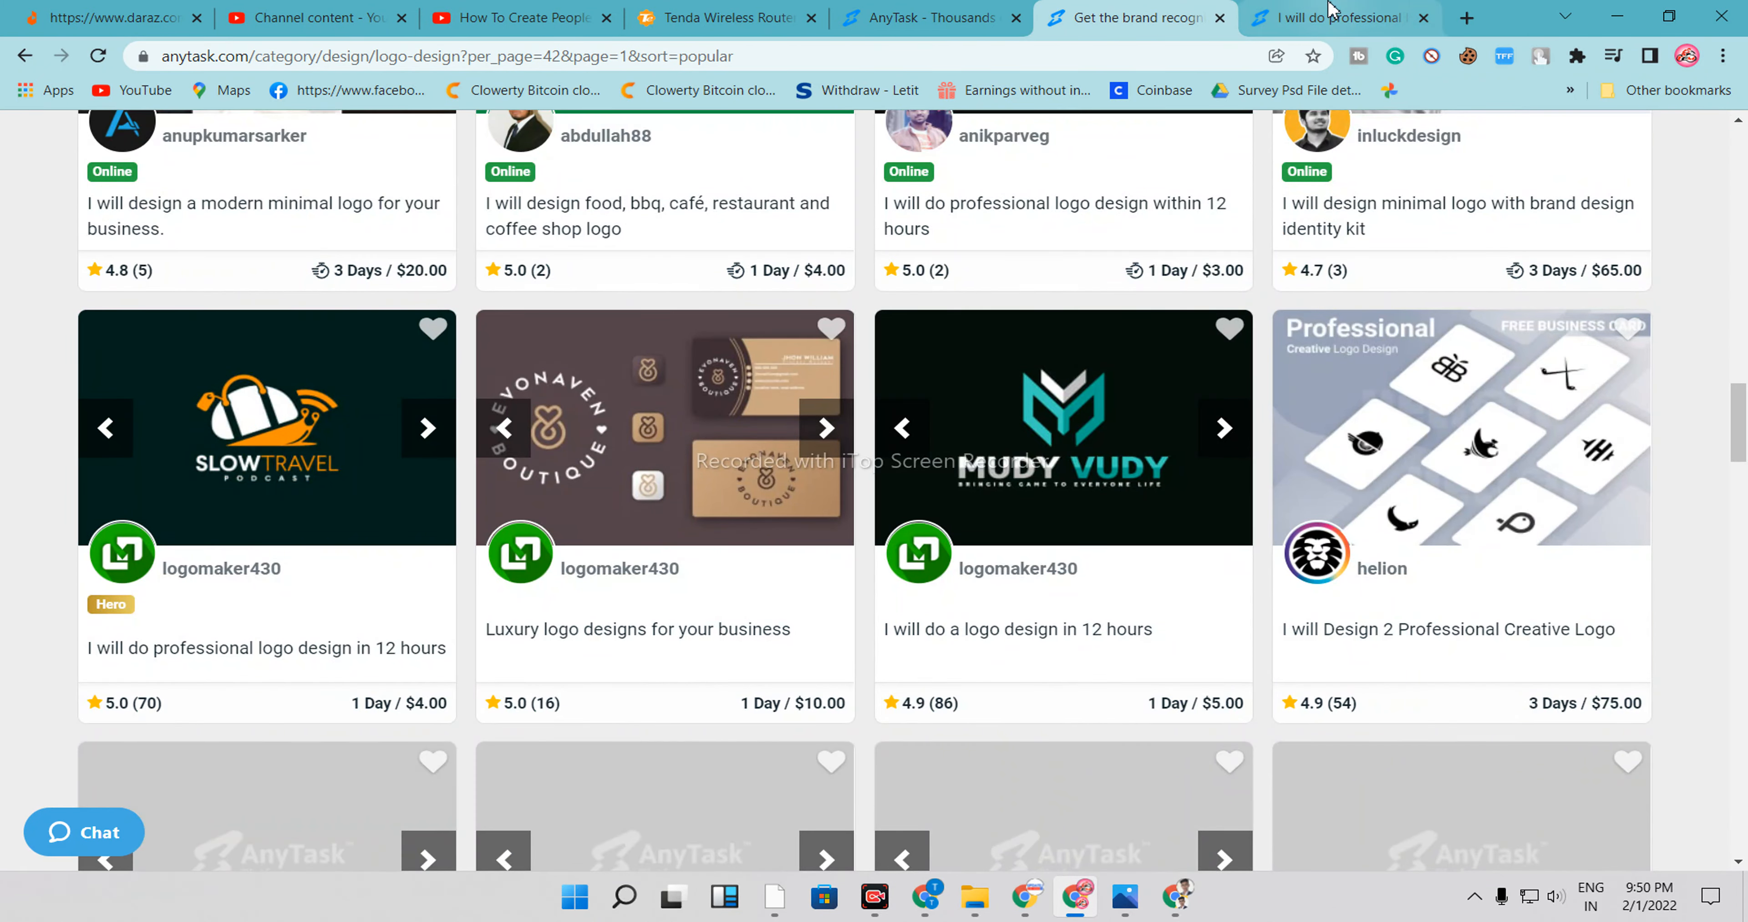
Switch to the opened task listing and read its description, highlighting the text while reading
{"action": "left_click", "coordinate": [1330, 9]}
{"action": "scroll", "coordinate": [953, 678], "scroll_direction": "down", "scroll_amount": 14}
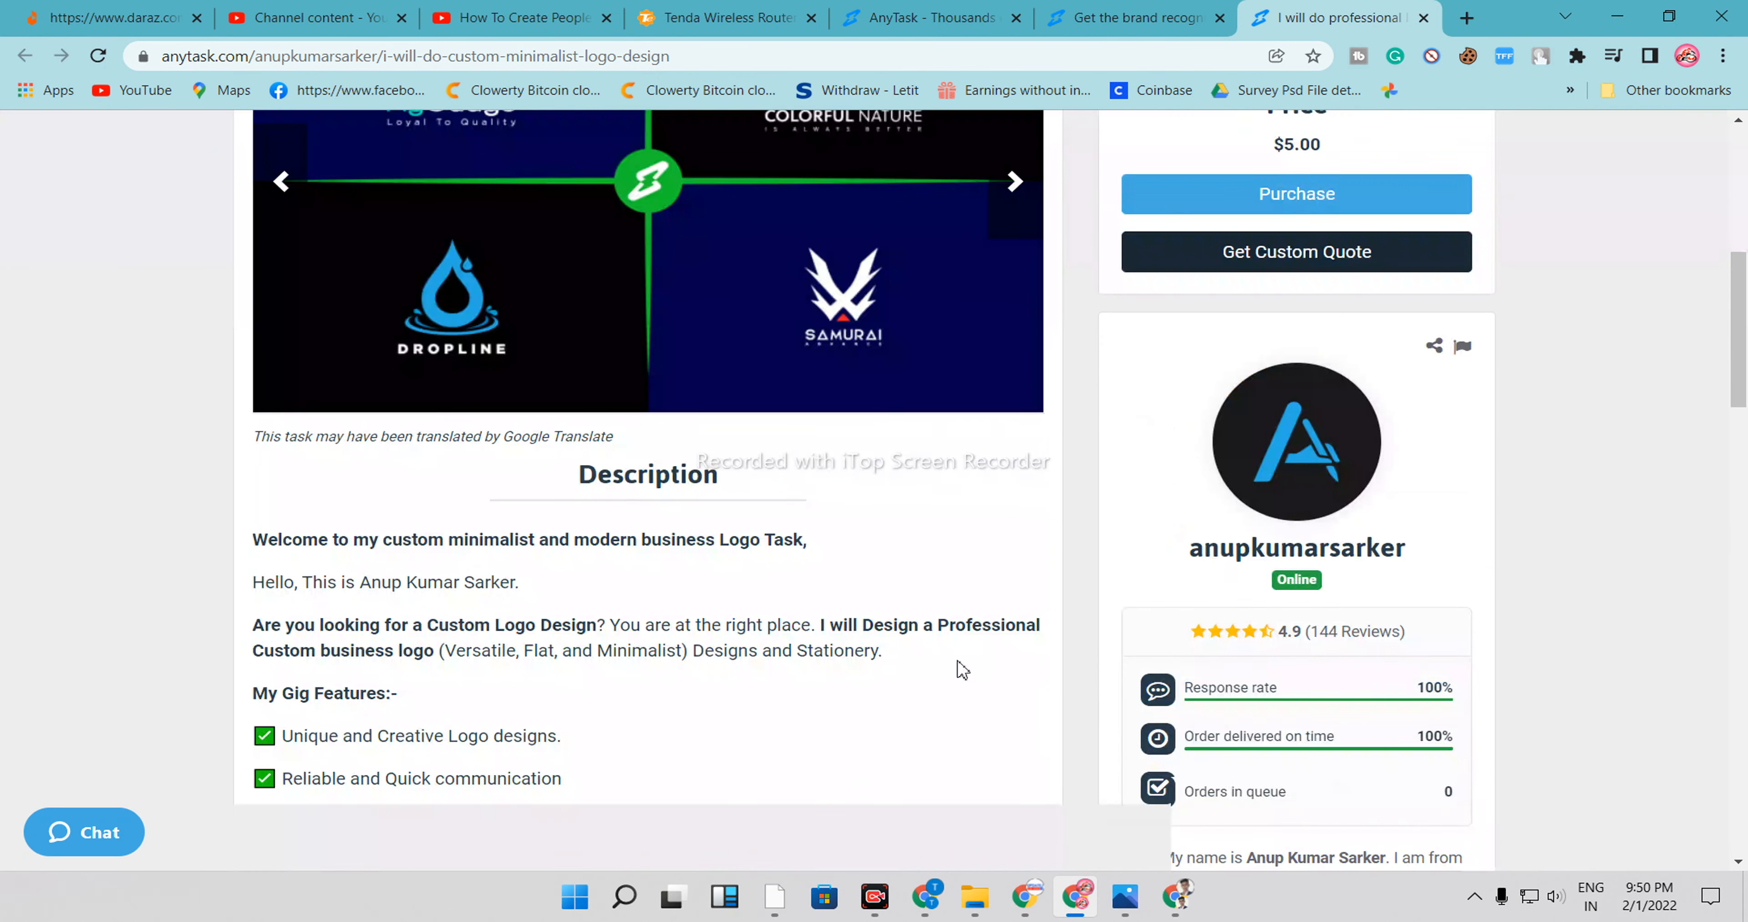
{"action": "scroll", "coordinate": [629, 378], "scroll_direction": "down", "scroll_amount": 4}
{"action": "scroll", "coordinate": [353, 403], "scroll_direction": "up", "scroll_amount": 5}
{"action": "left_click_drag", "start_coordinate": [252, 400], "coordinate": [827, 406]}
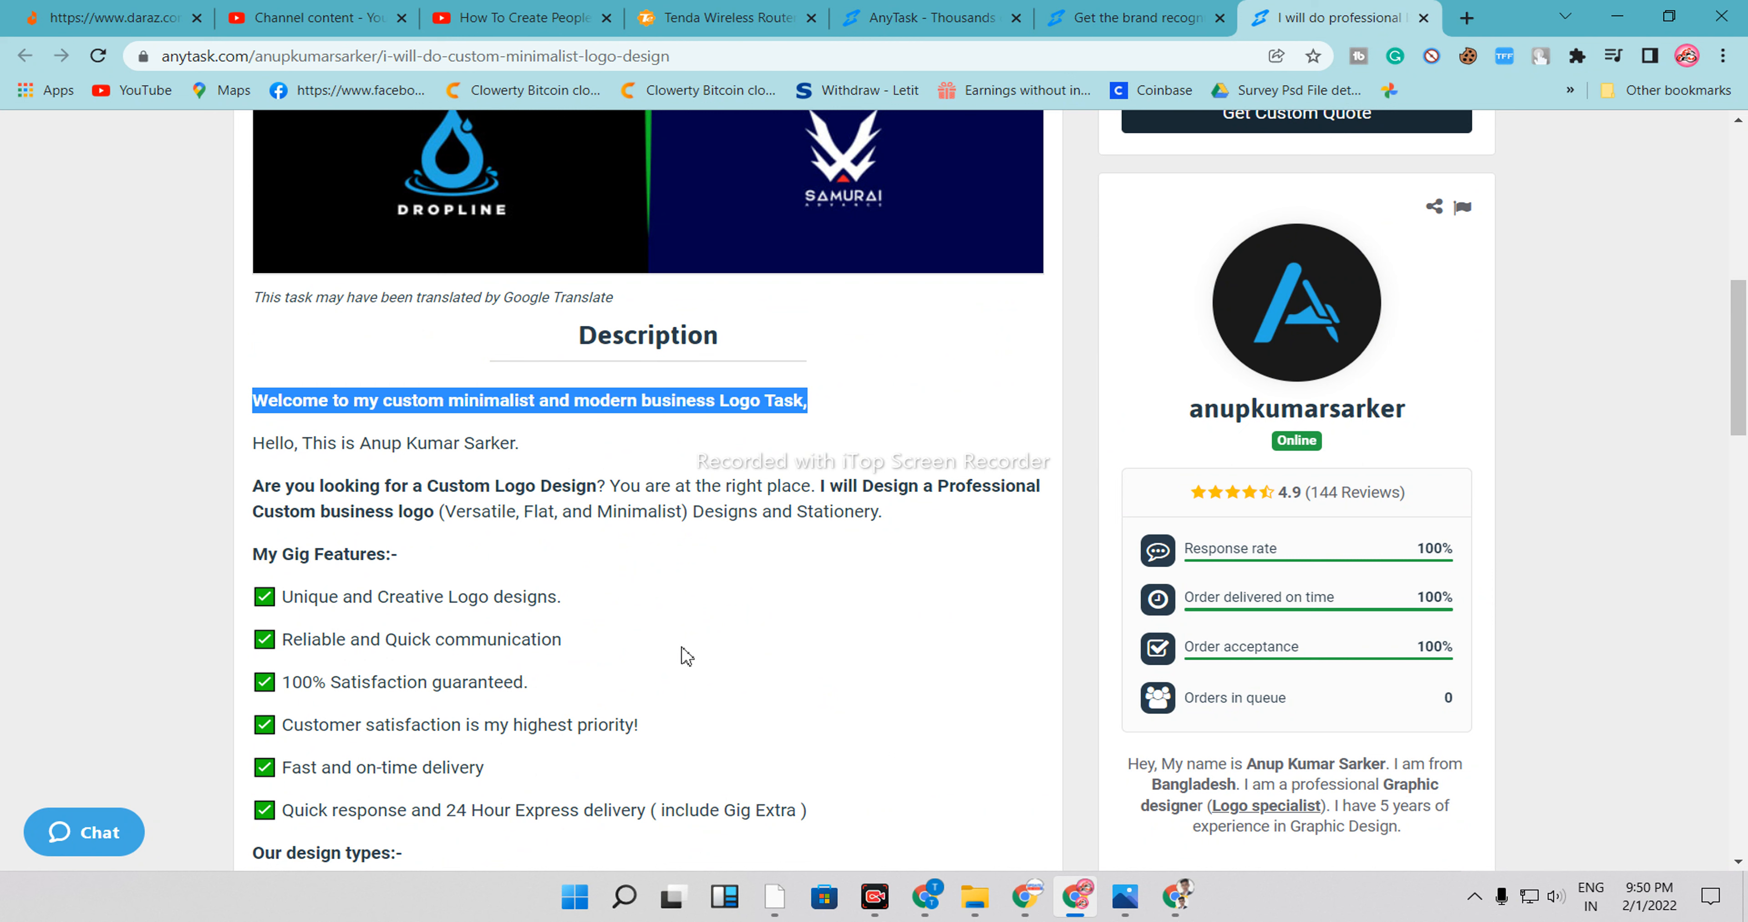
{"action": "left_click_drag", "start_coordinate": [250, 444], "coordinate": [623, 787]}
Examine the listing's reviews, seller stats and title
{"action": "scroll", "coordinate": [557, 717], "scroll_direction": "down", "scroll_amount": 20}
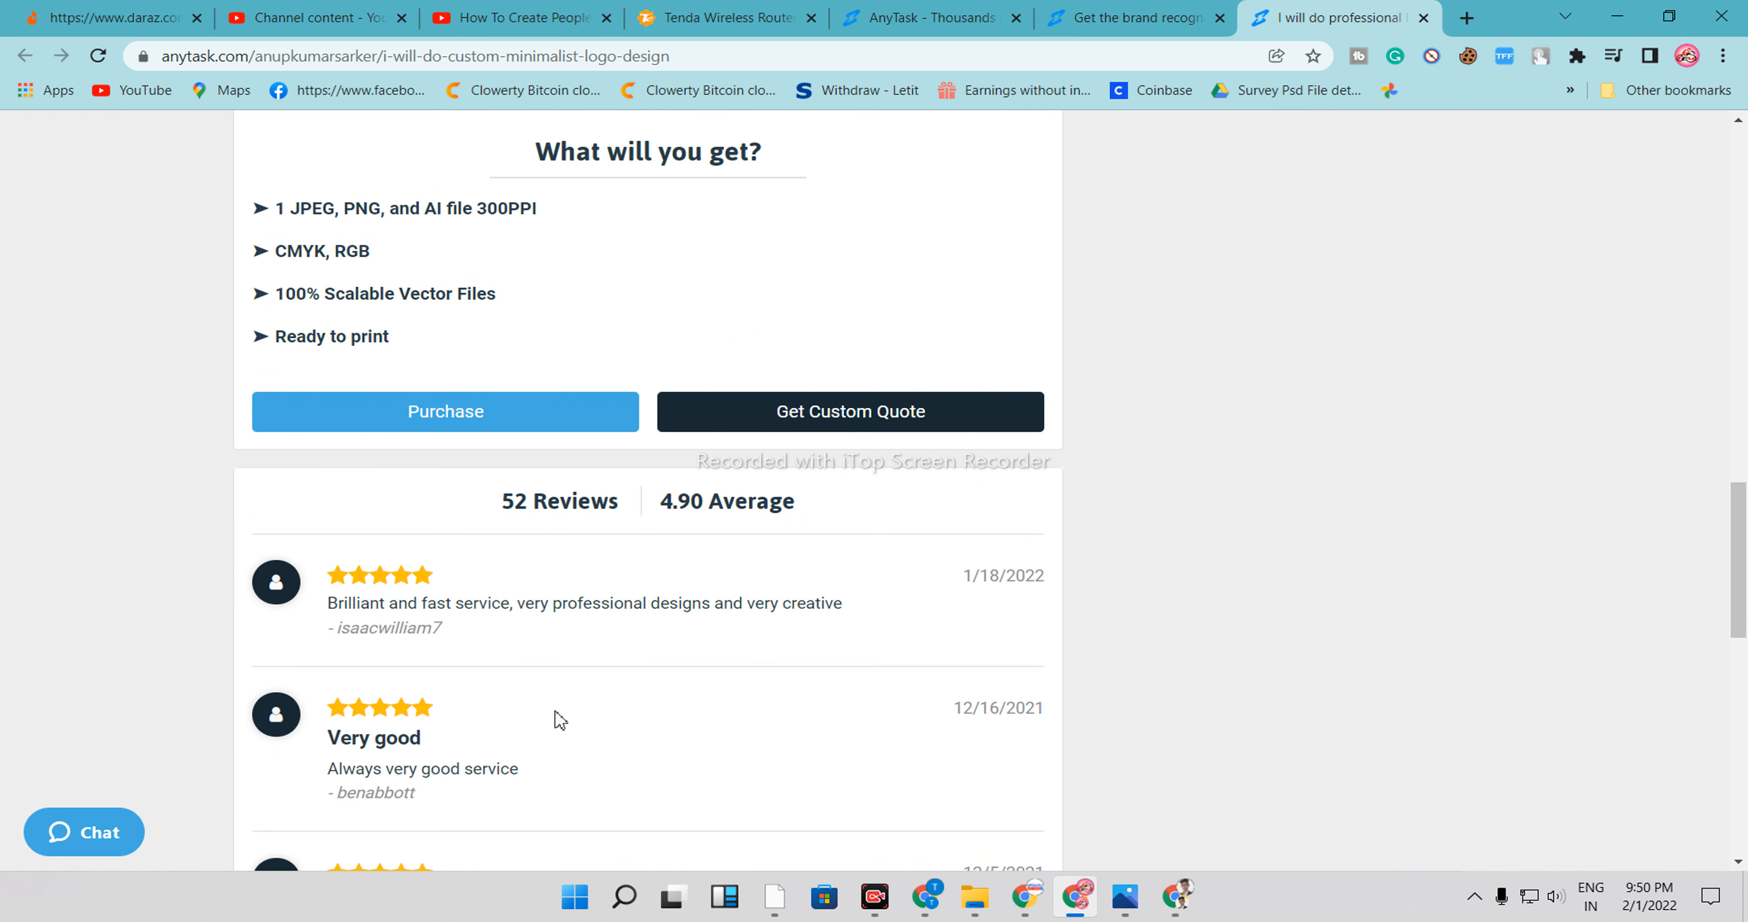
{"action": "scroll", "coordinate": [555, 667], "scroll_direction": "up", "scroll_amount": 6}
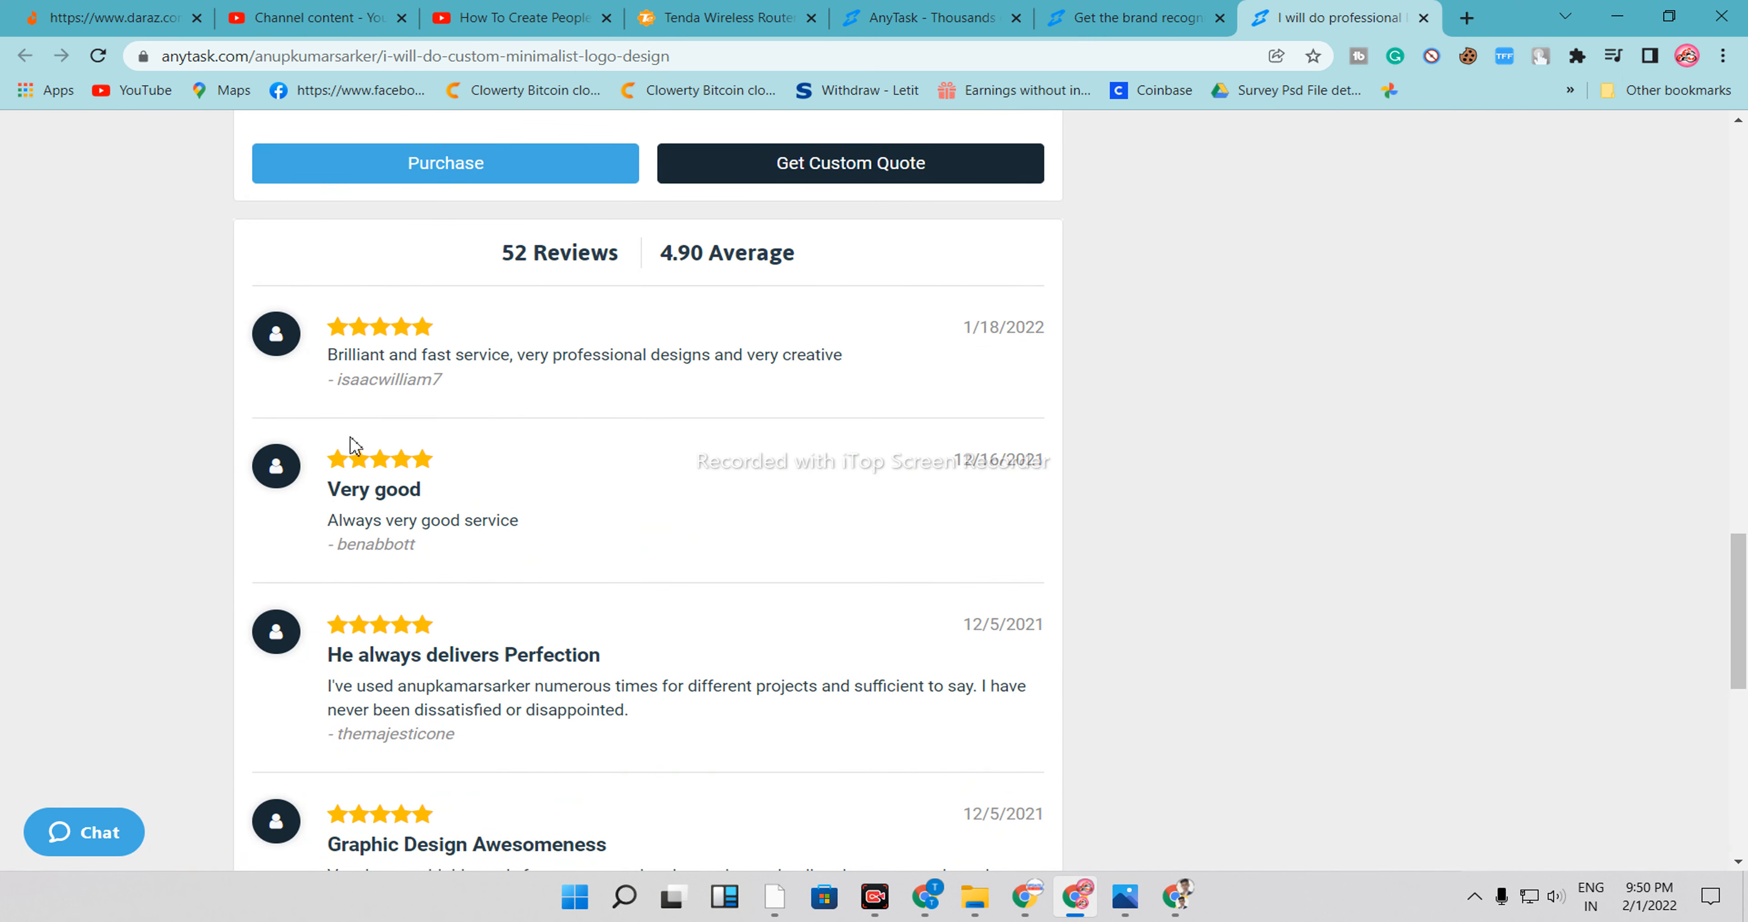
{"action": "scroll", "coordinate": [1036, 542], "scroll_direction": "up", "scroll_amount": 20}
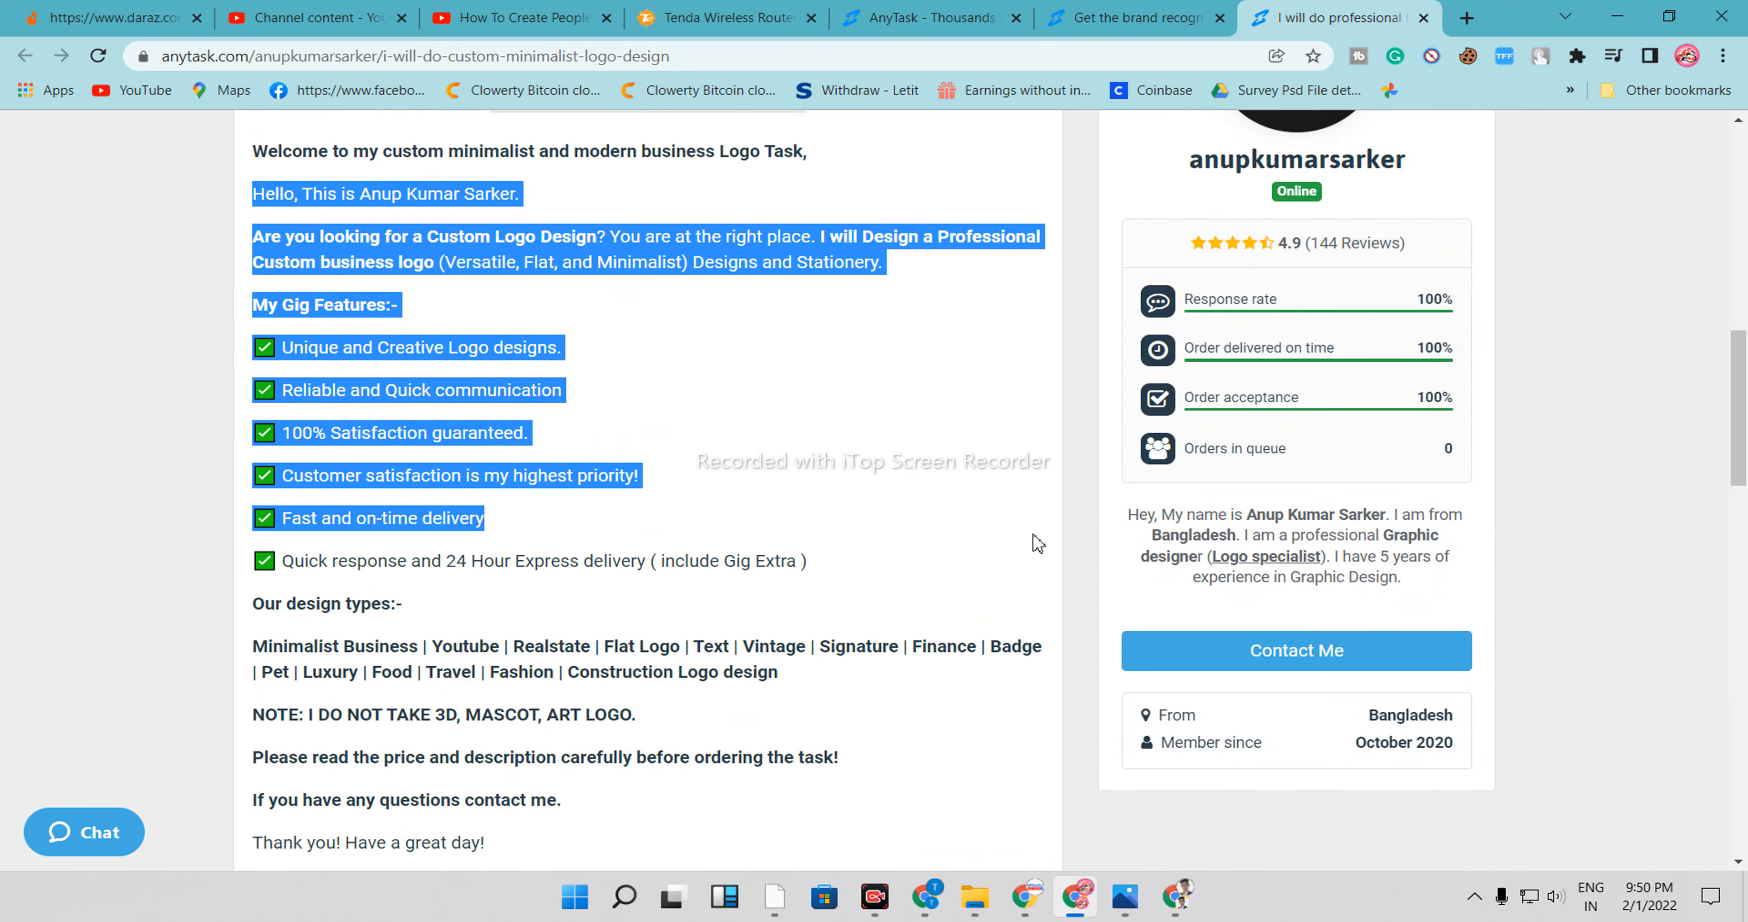
{"action": "scroll", "coordinate": [1036, 543], "scroll_direction": "down", "scroll_amount": 9}
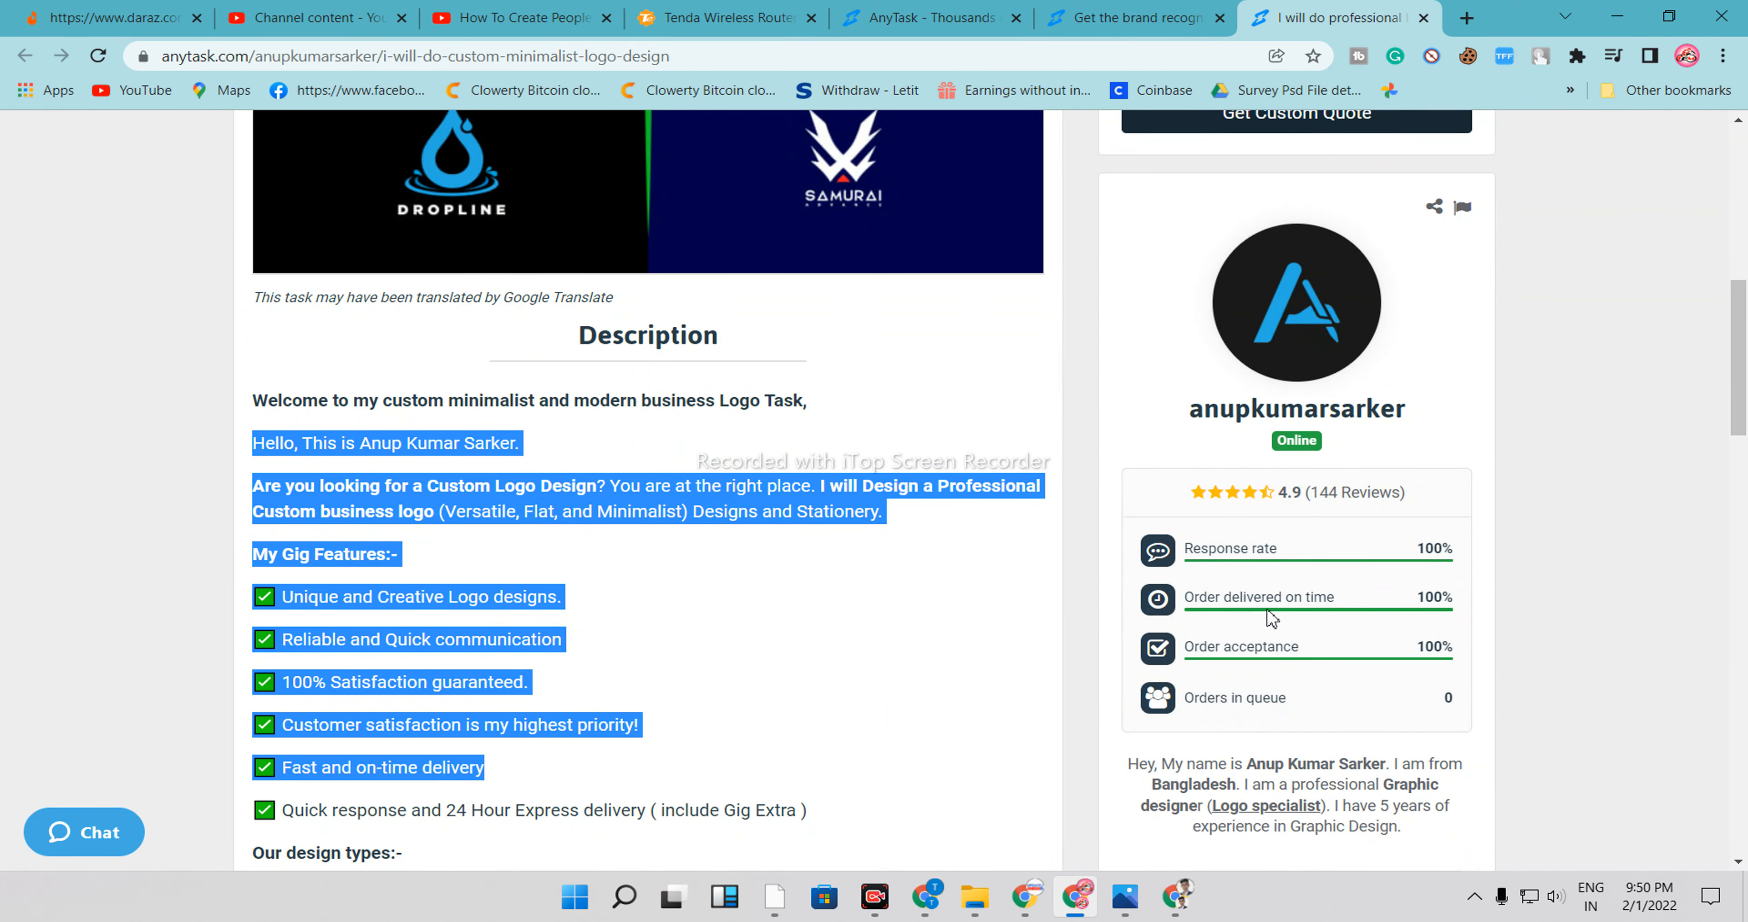
{"action": "scroll", "coordinate": [1239, 560], "scroll_direction": "up", "scroll_amount": 3}
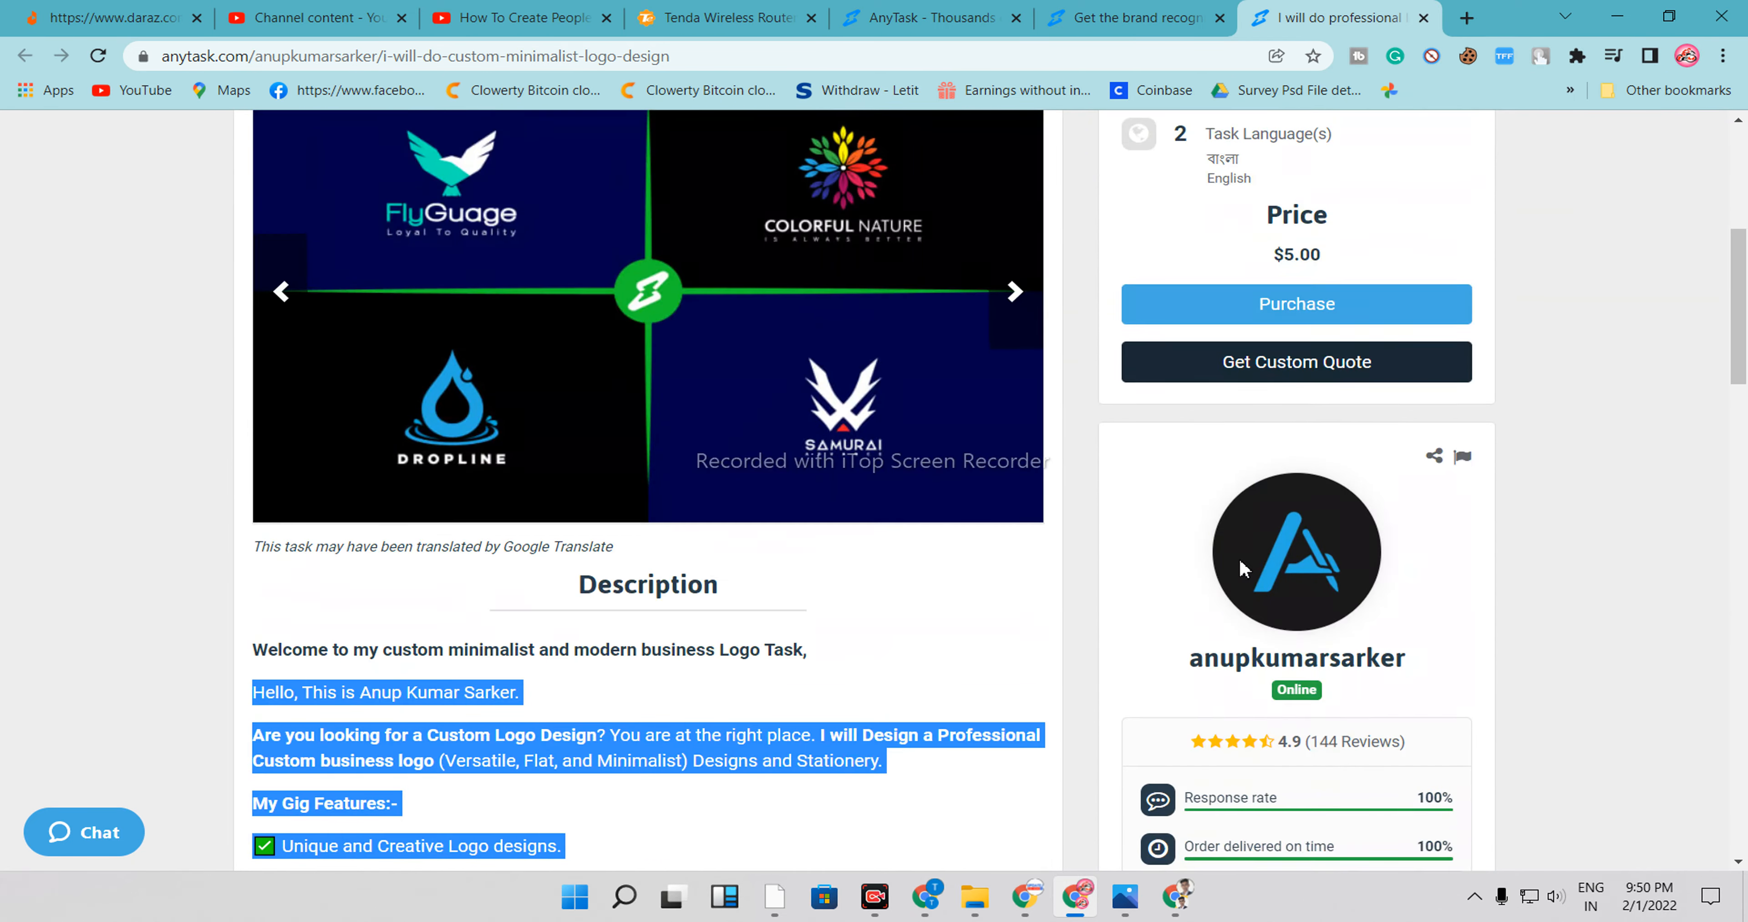
{"action": "scroll", "coordinate": [1245, 560], "scroll_direction": "down", "scroll_amount": 3}
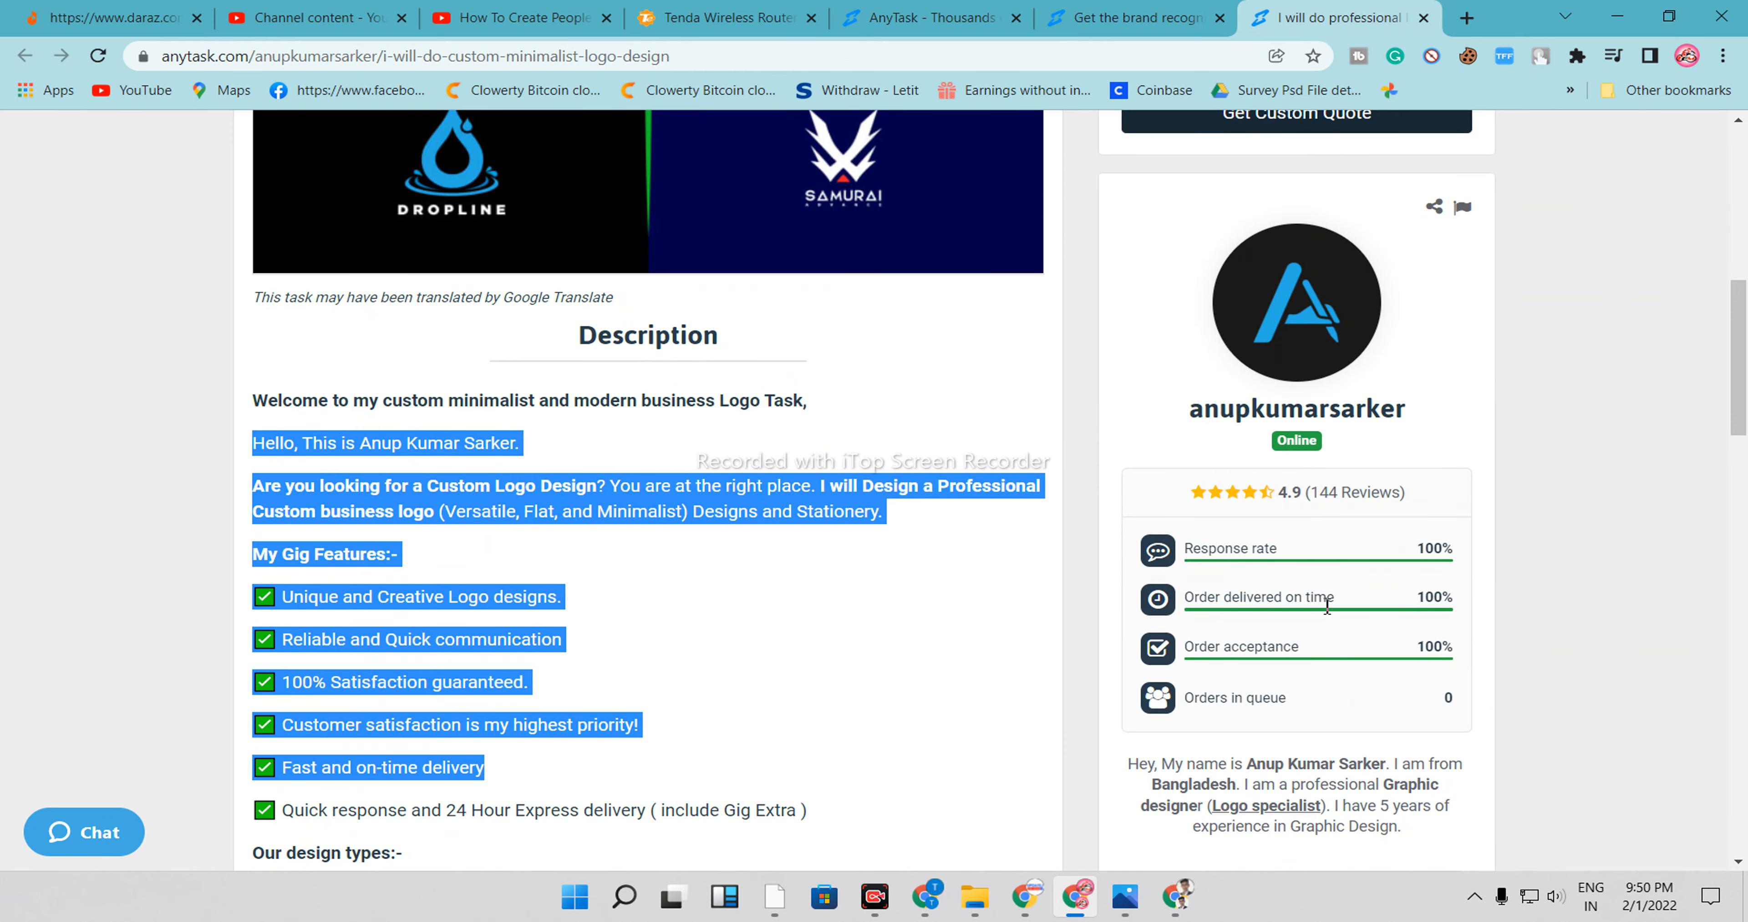
{"action": "scroll", "coordinate": [1289, 597], "scroll_direction": "up", "scroll_amount": 9}
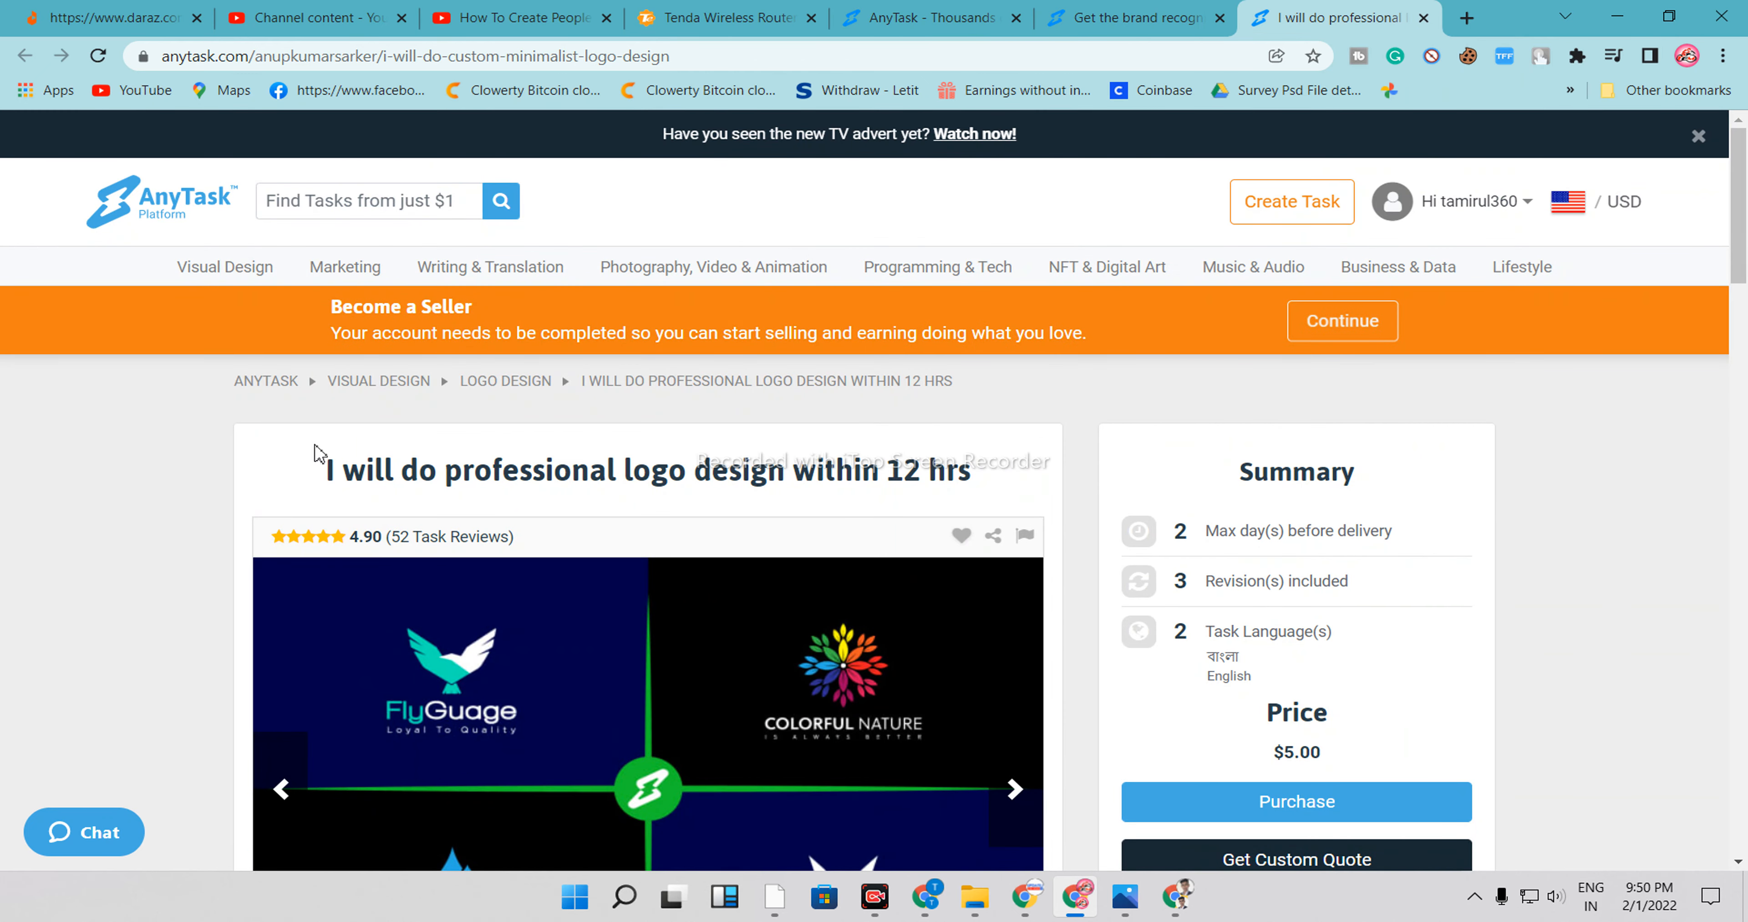
{"action": "left_click_drag", "start_coordinate": [375, 468], "coordinate": [611, 678]}
{"action": "left_click", "coordinate": [319, 483]}
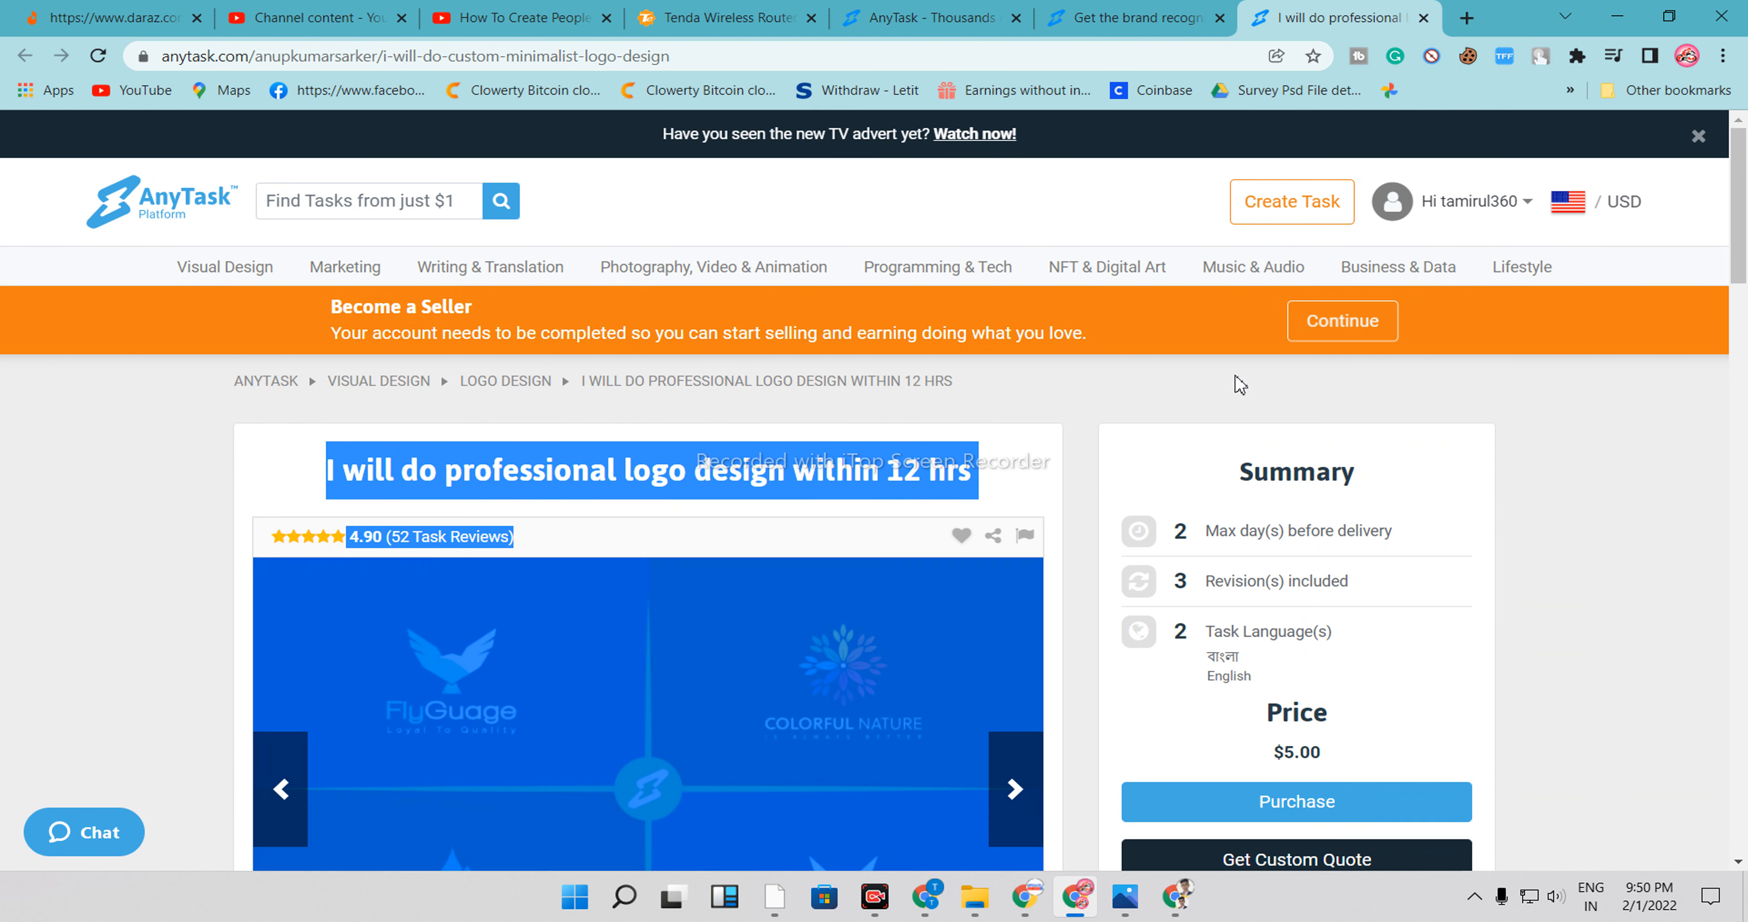
Open the Account Profile page
{"action": "left_click", "coordinate": [1505, 222]}
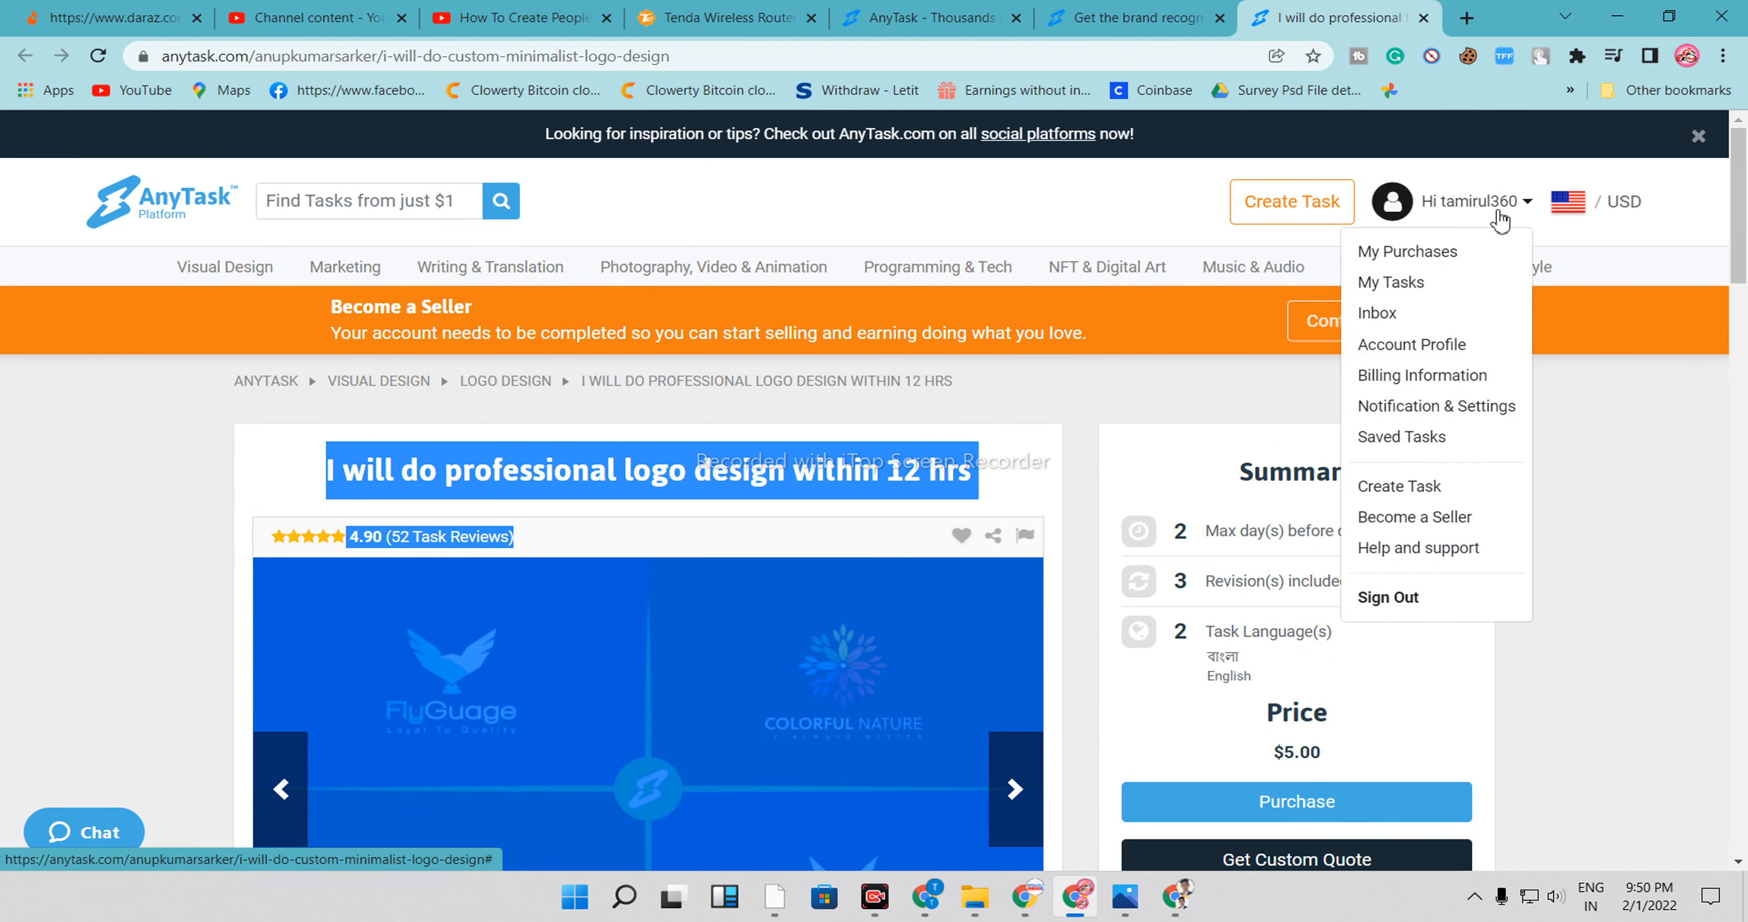
{"action": "left_click", "coordinate": [1425, 355]}
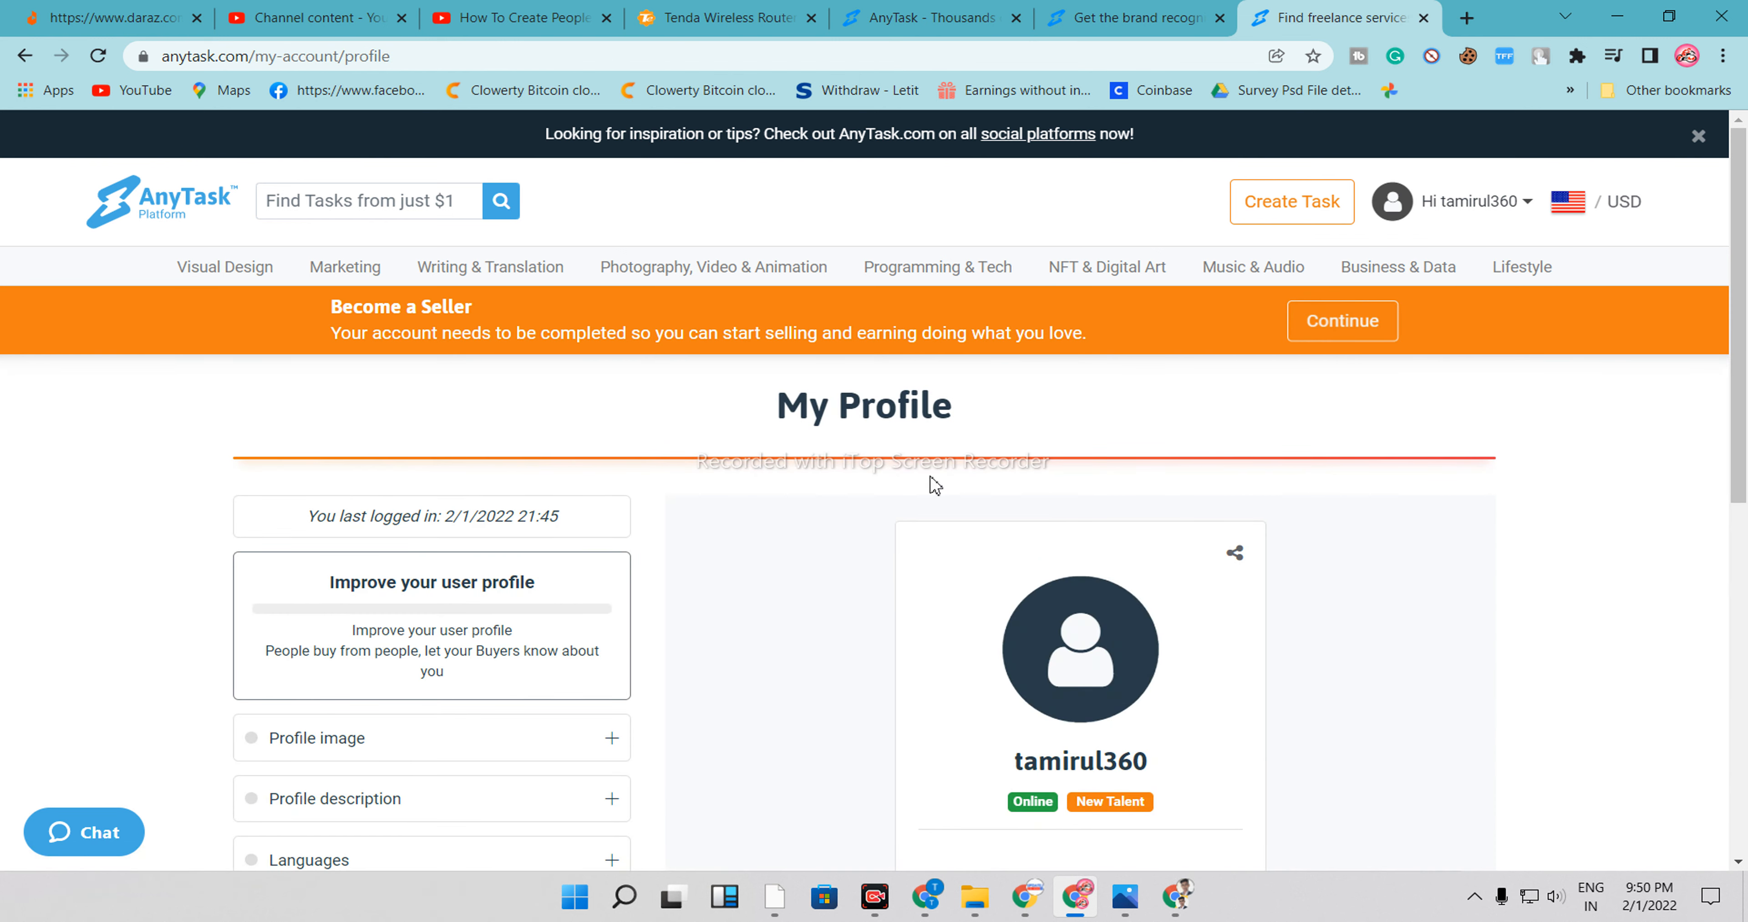
{"action": "scroll", "coordinate": [584, 537], "scroll_direction": "down", "scroll_amount": 3}
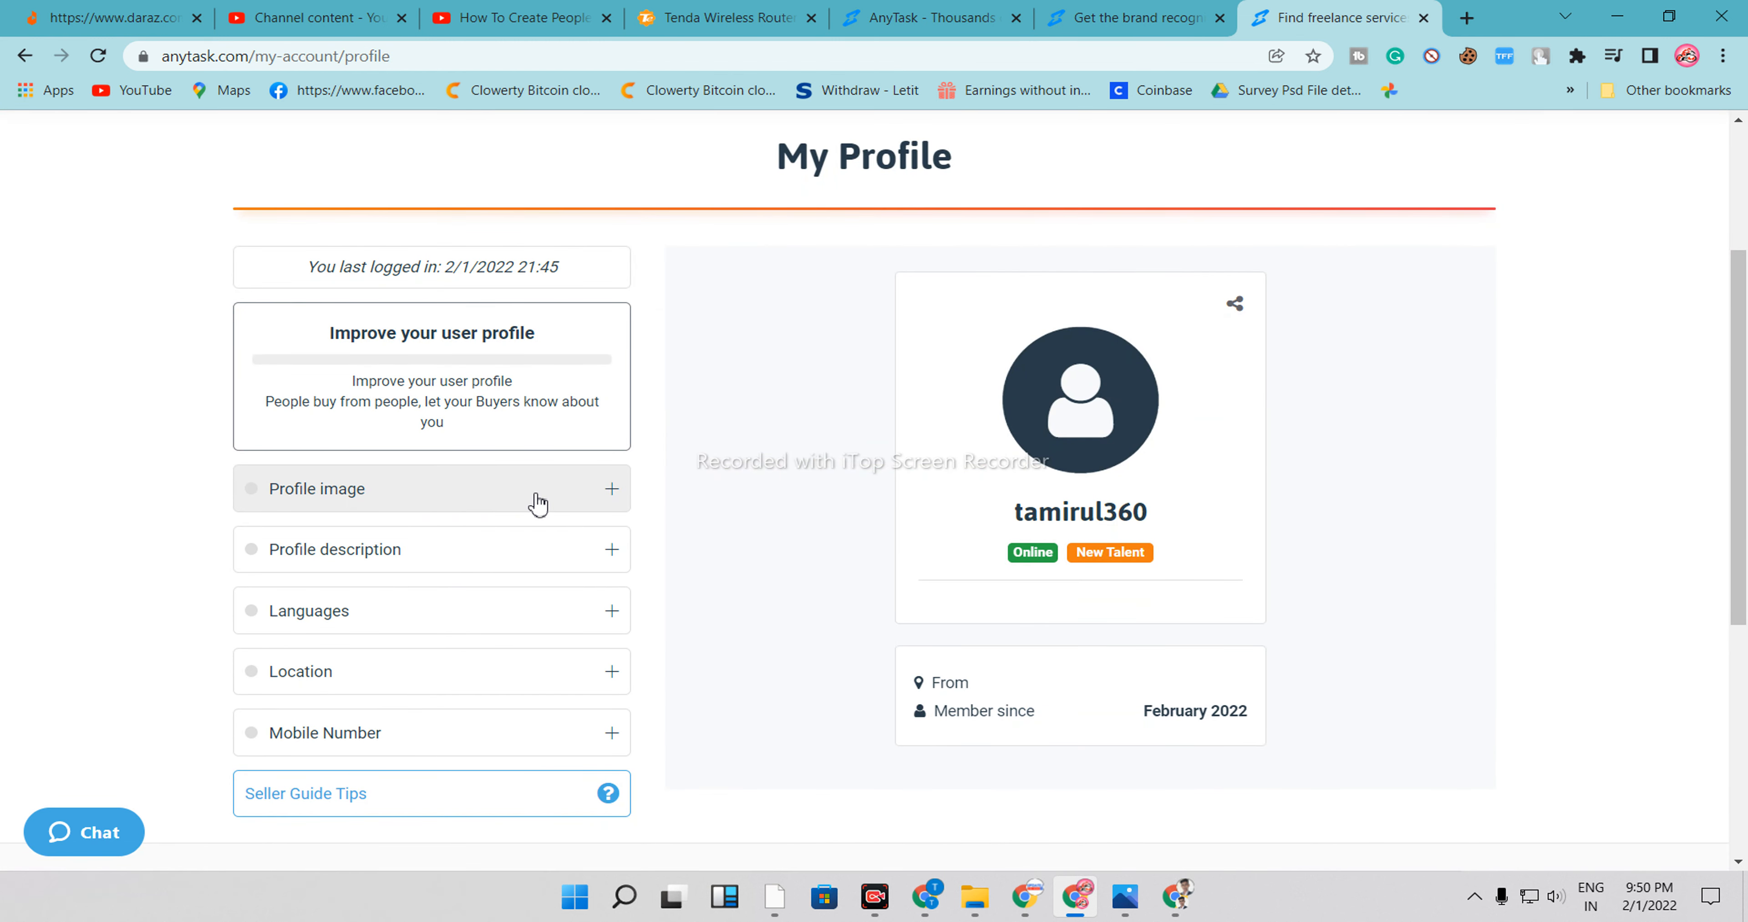
Upload the image 20200427_214624 (2) from Downloads as the profile image and save it
{"action": "left_click", "coordinate": [538, 504]}
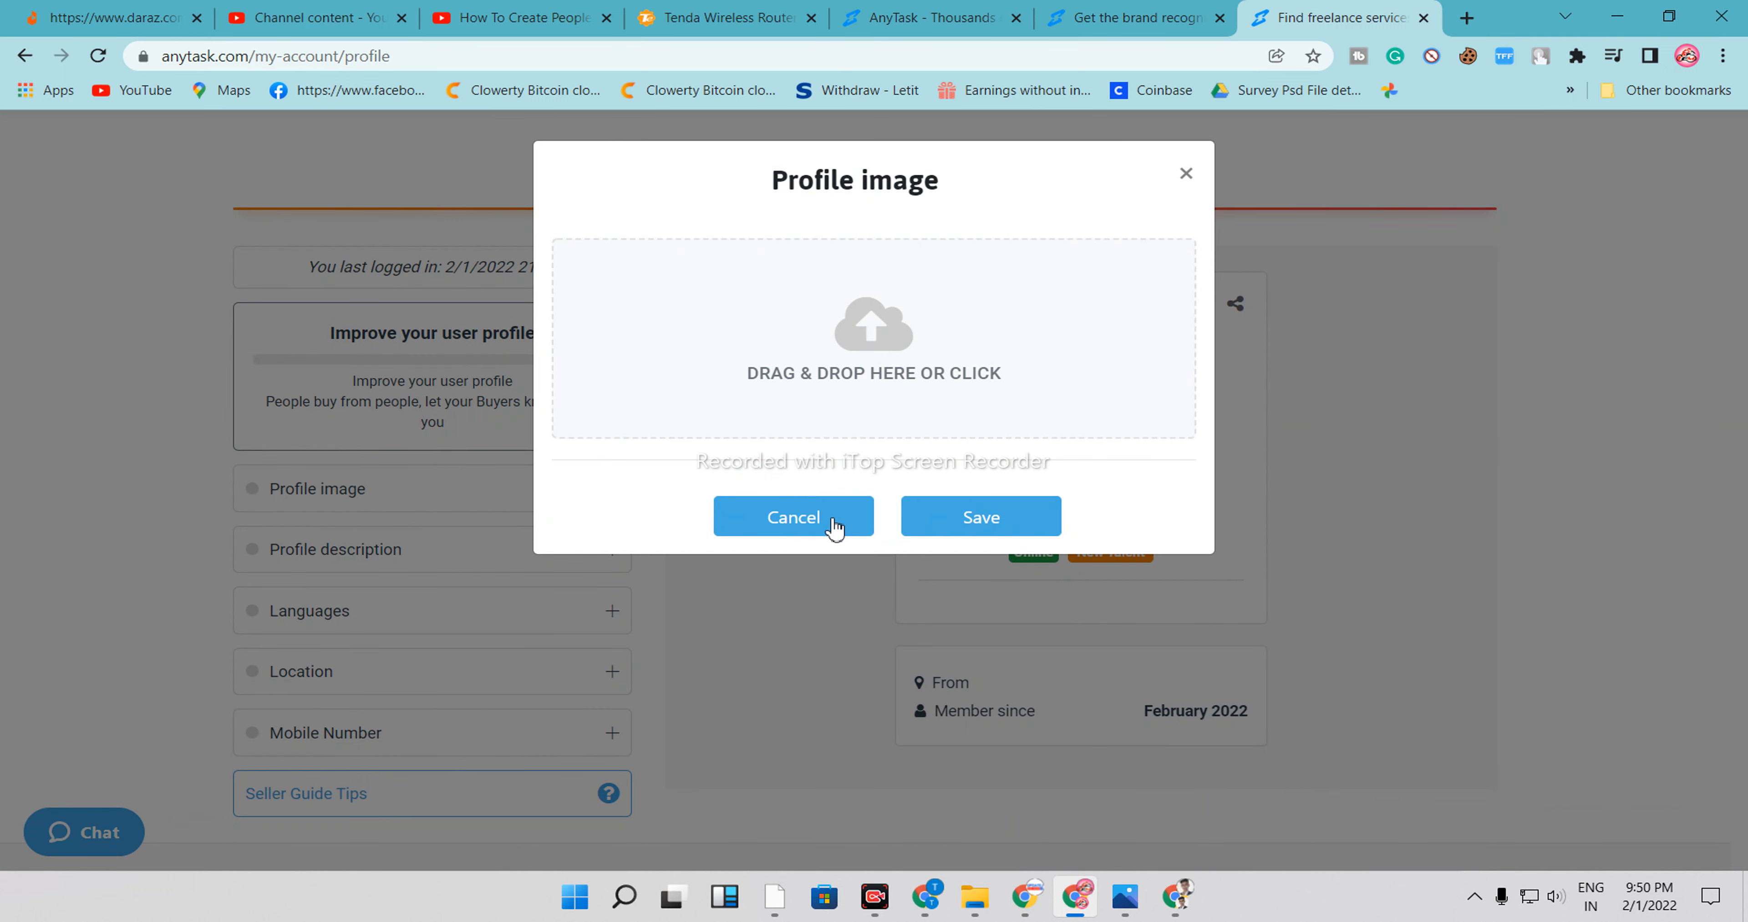
{"action": "left_click", "coordinate": [869, 331]}
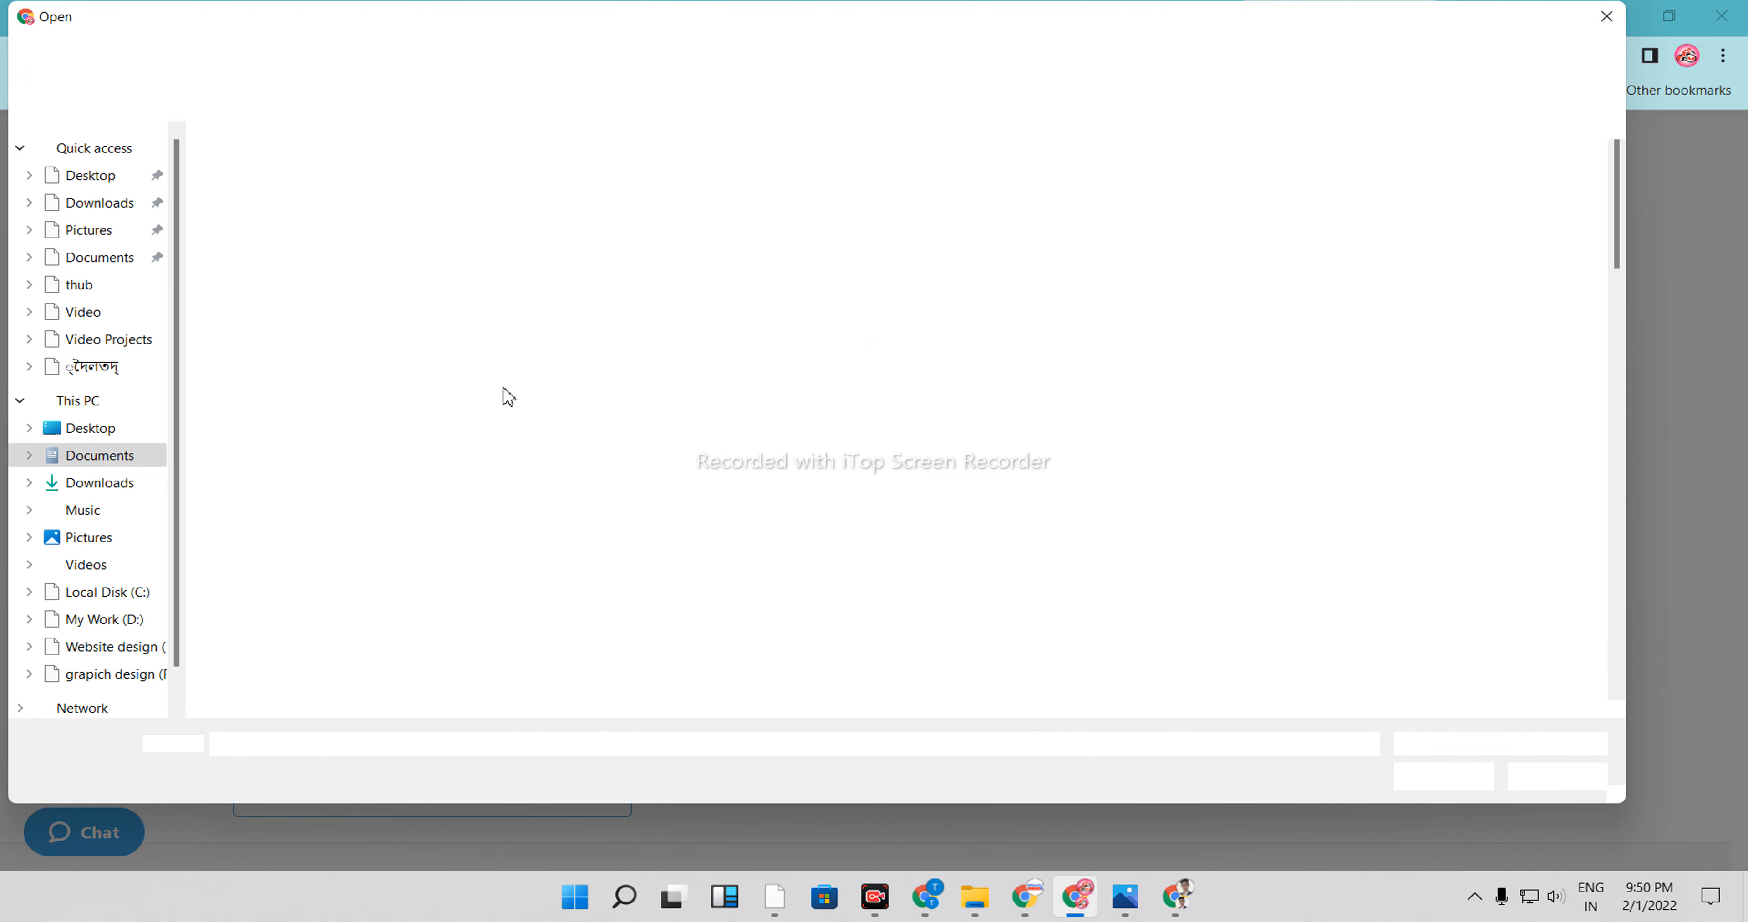
{"action": "left_click", "coordinate": [91, 205]}
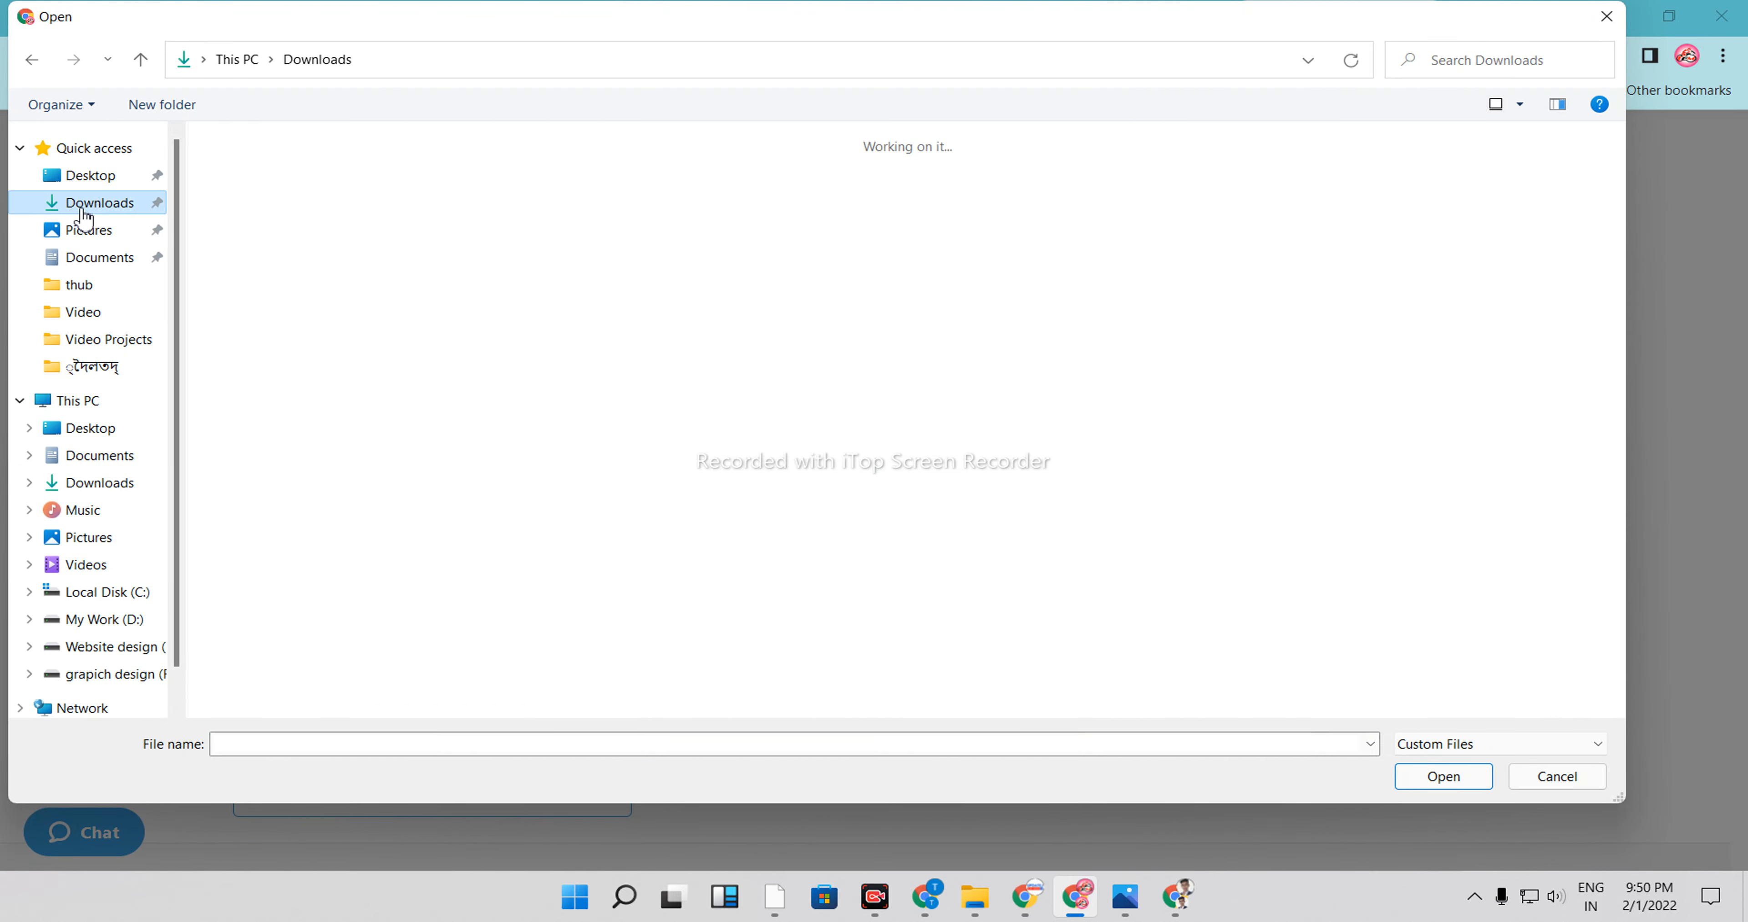
{"action": "scroll", "coordinate": [631, 468], "scroll_direction": "down", "scroll_amount": 15}
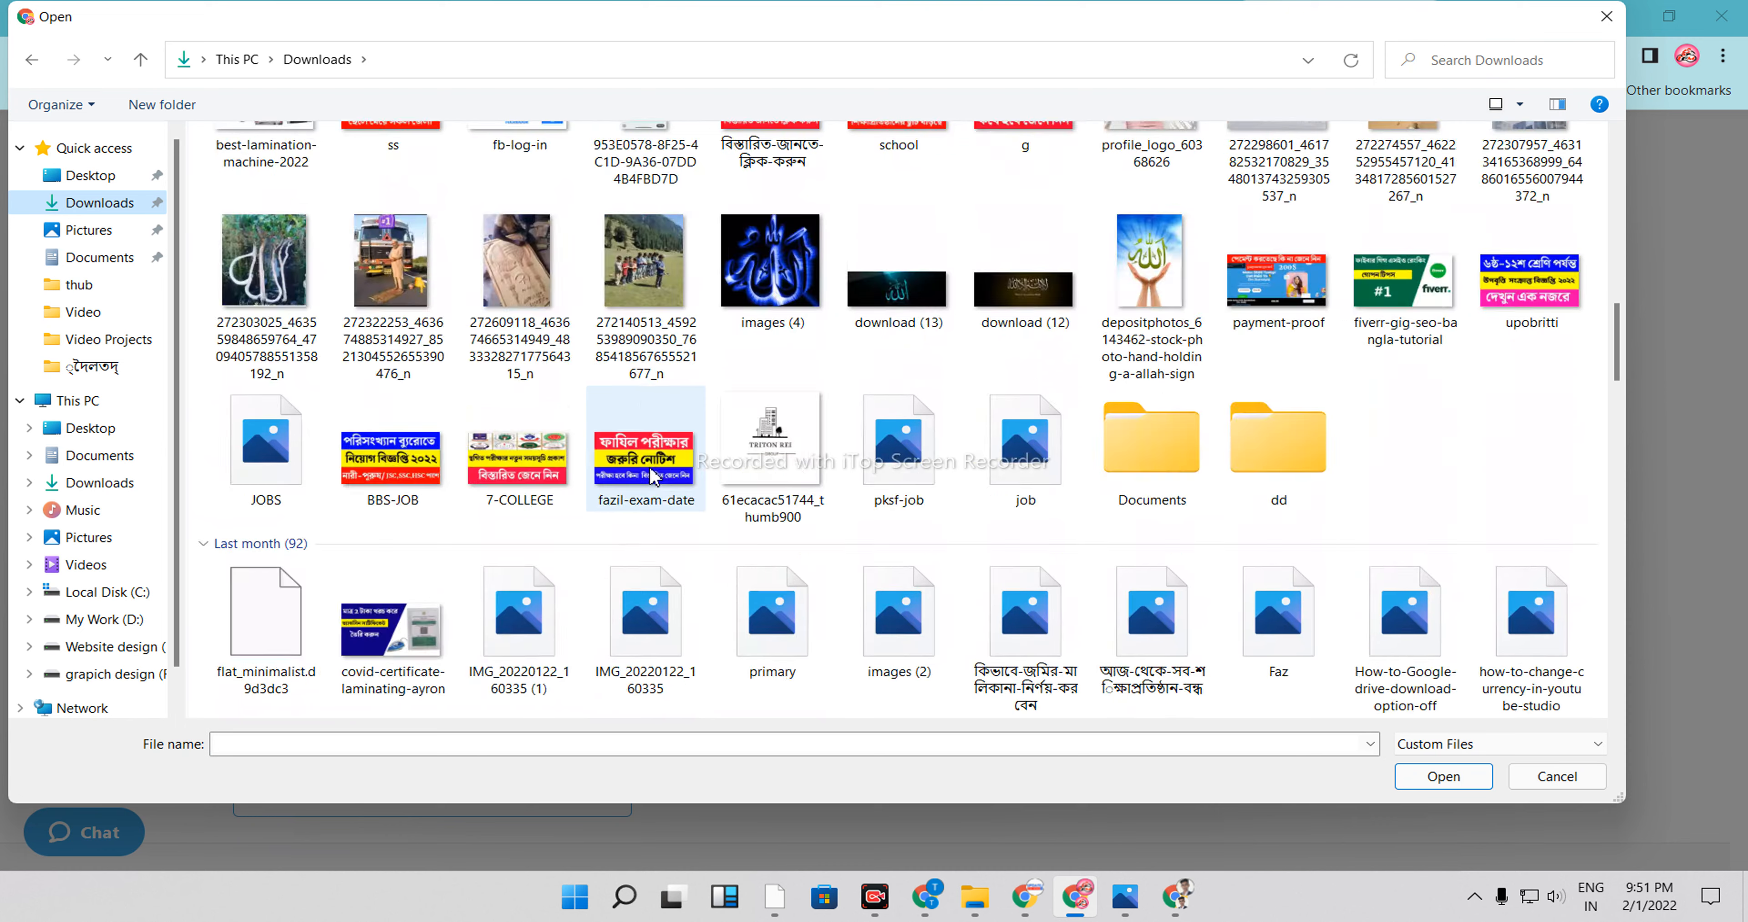
{"action": "scroll", "coordinate": [631, 468], "scroll_direction": "down", "scroll_amount": 3}
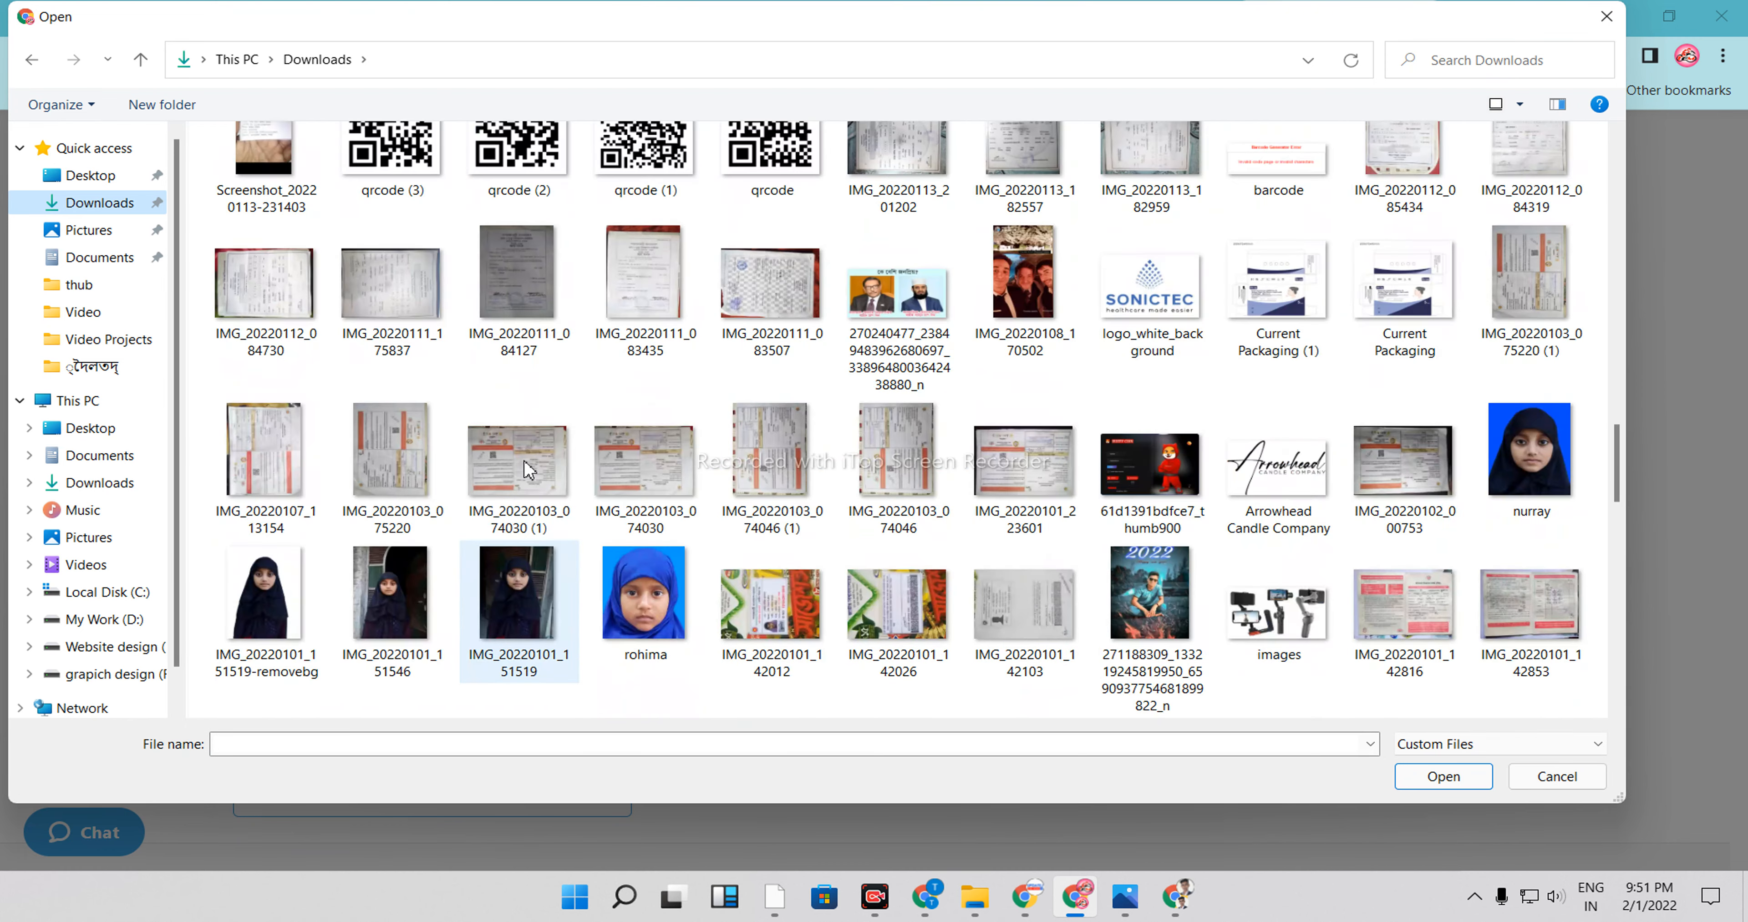
{"action": "scroll", "coordinate": [634, 519], "scroll_direction": "up", "scroll_amount": 4}
{"action": "left_click", "coordinate": [517, 644]}
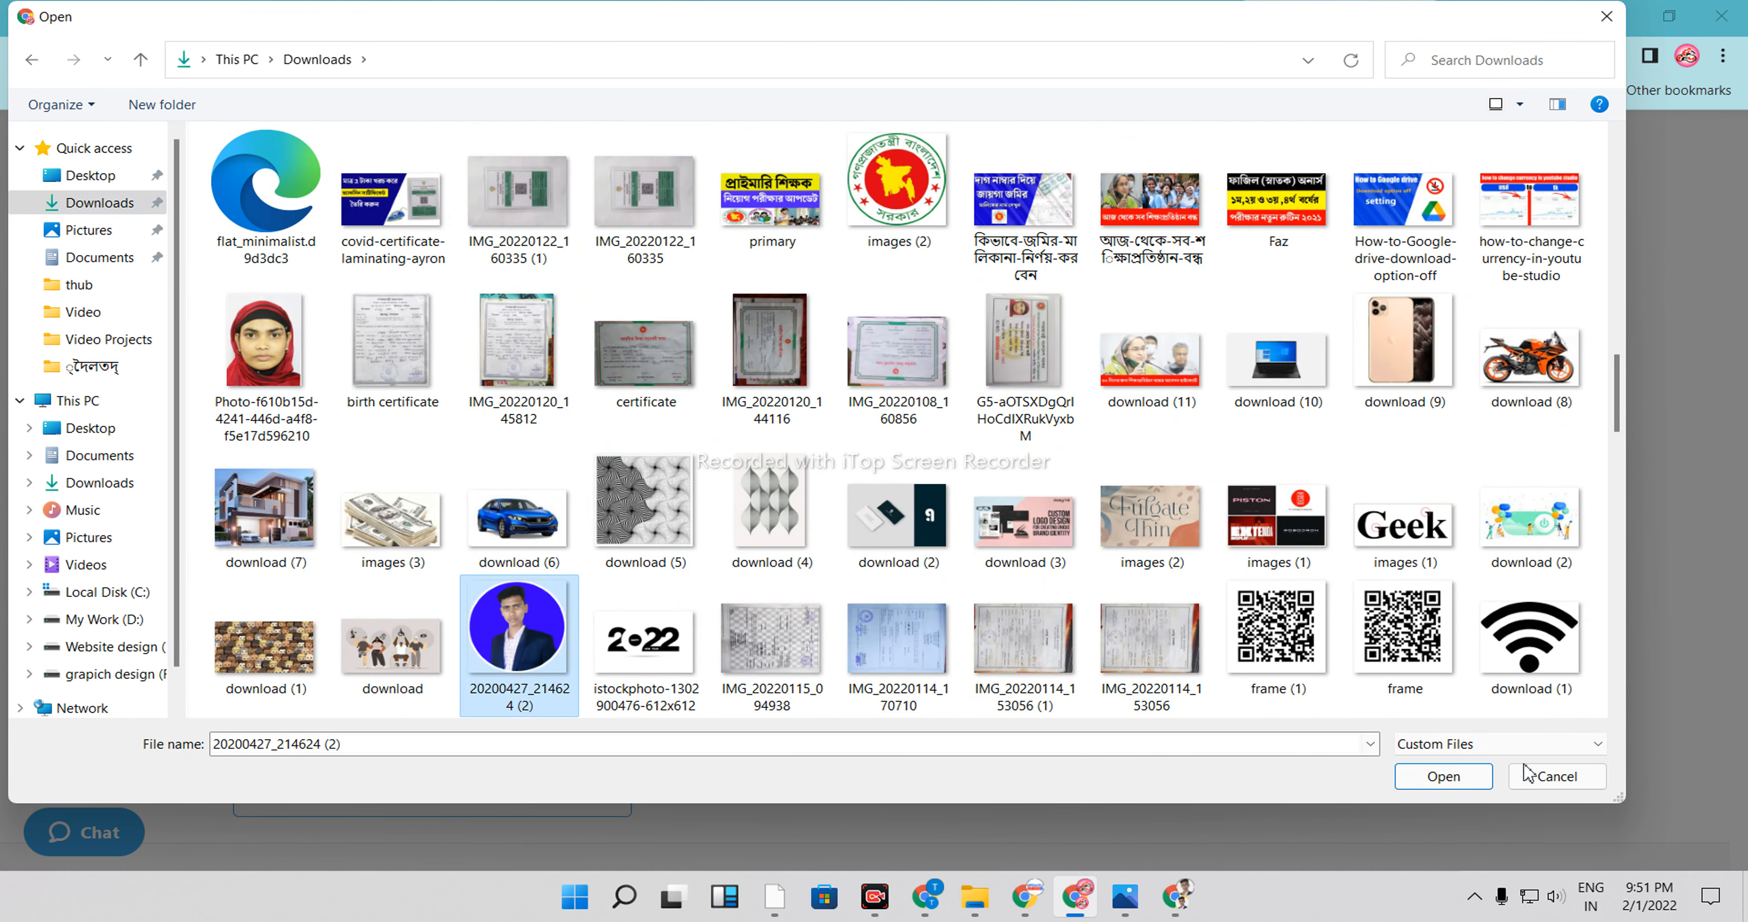
{"action": "left_click", "coordinate": [1443, 777]}
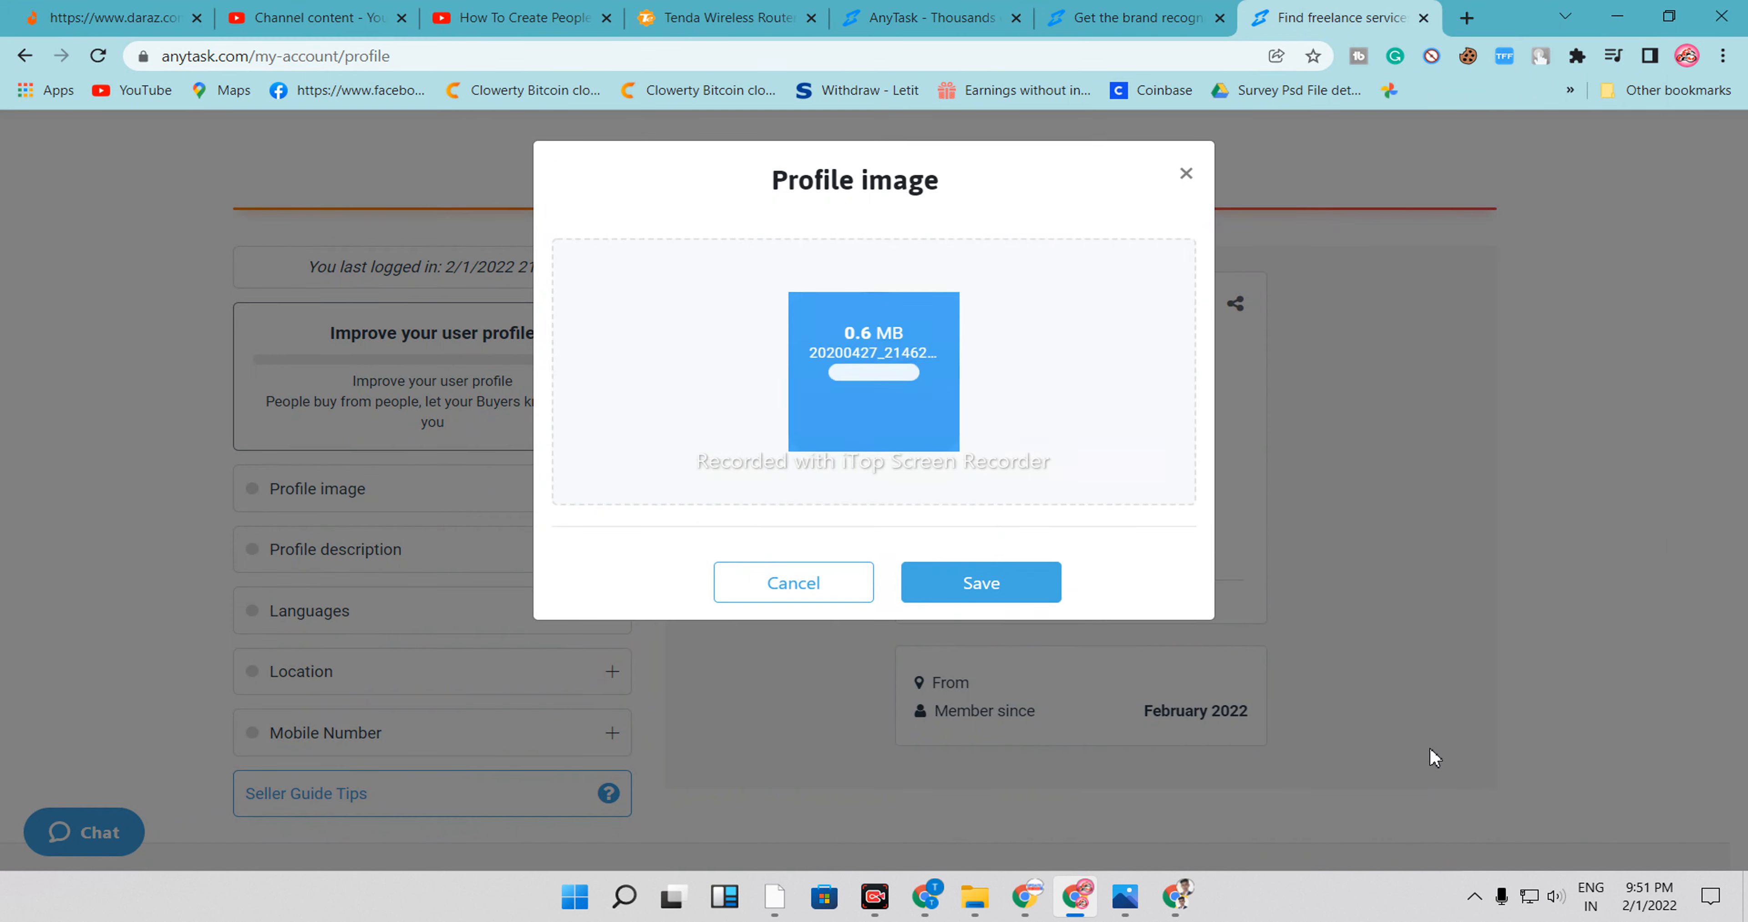
{"action": "left_click", "coordinate": [966, 586]}
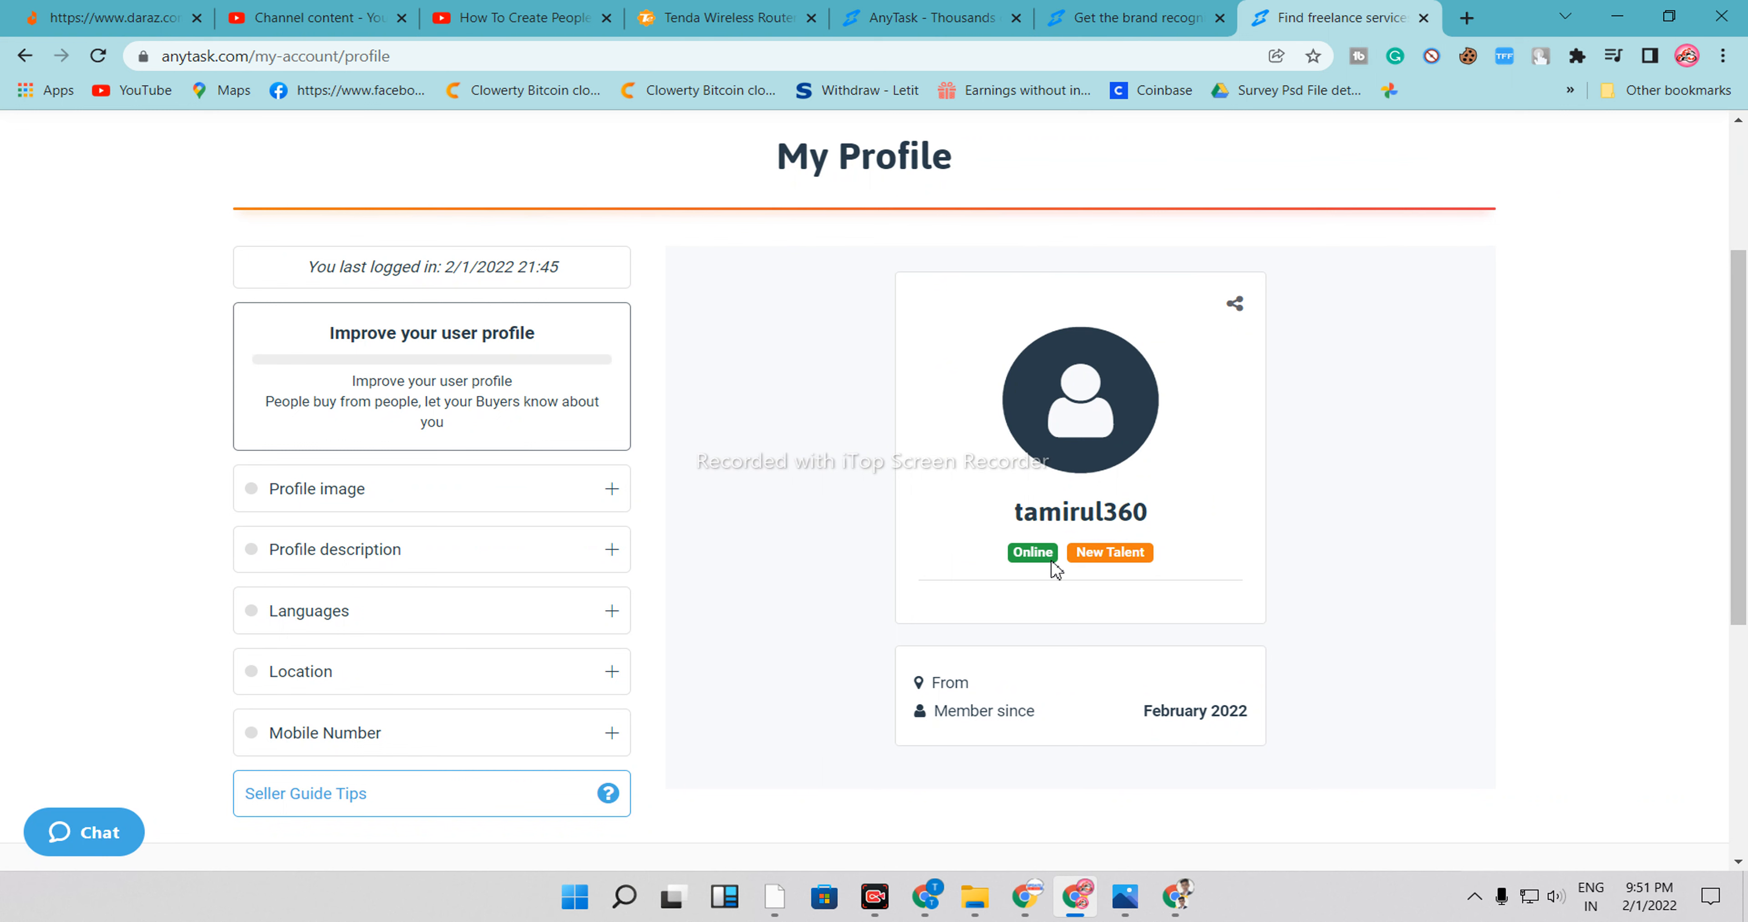
{"action": "scroll", "coordinate": [1053, 568], "scroll_direction": "down", "scroll_amount": 5}
{"action": "scroll", "coordinate": [1045, 570], "scroll_direction": "up", "scroll_amount": 6}
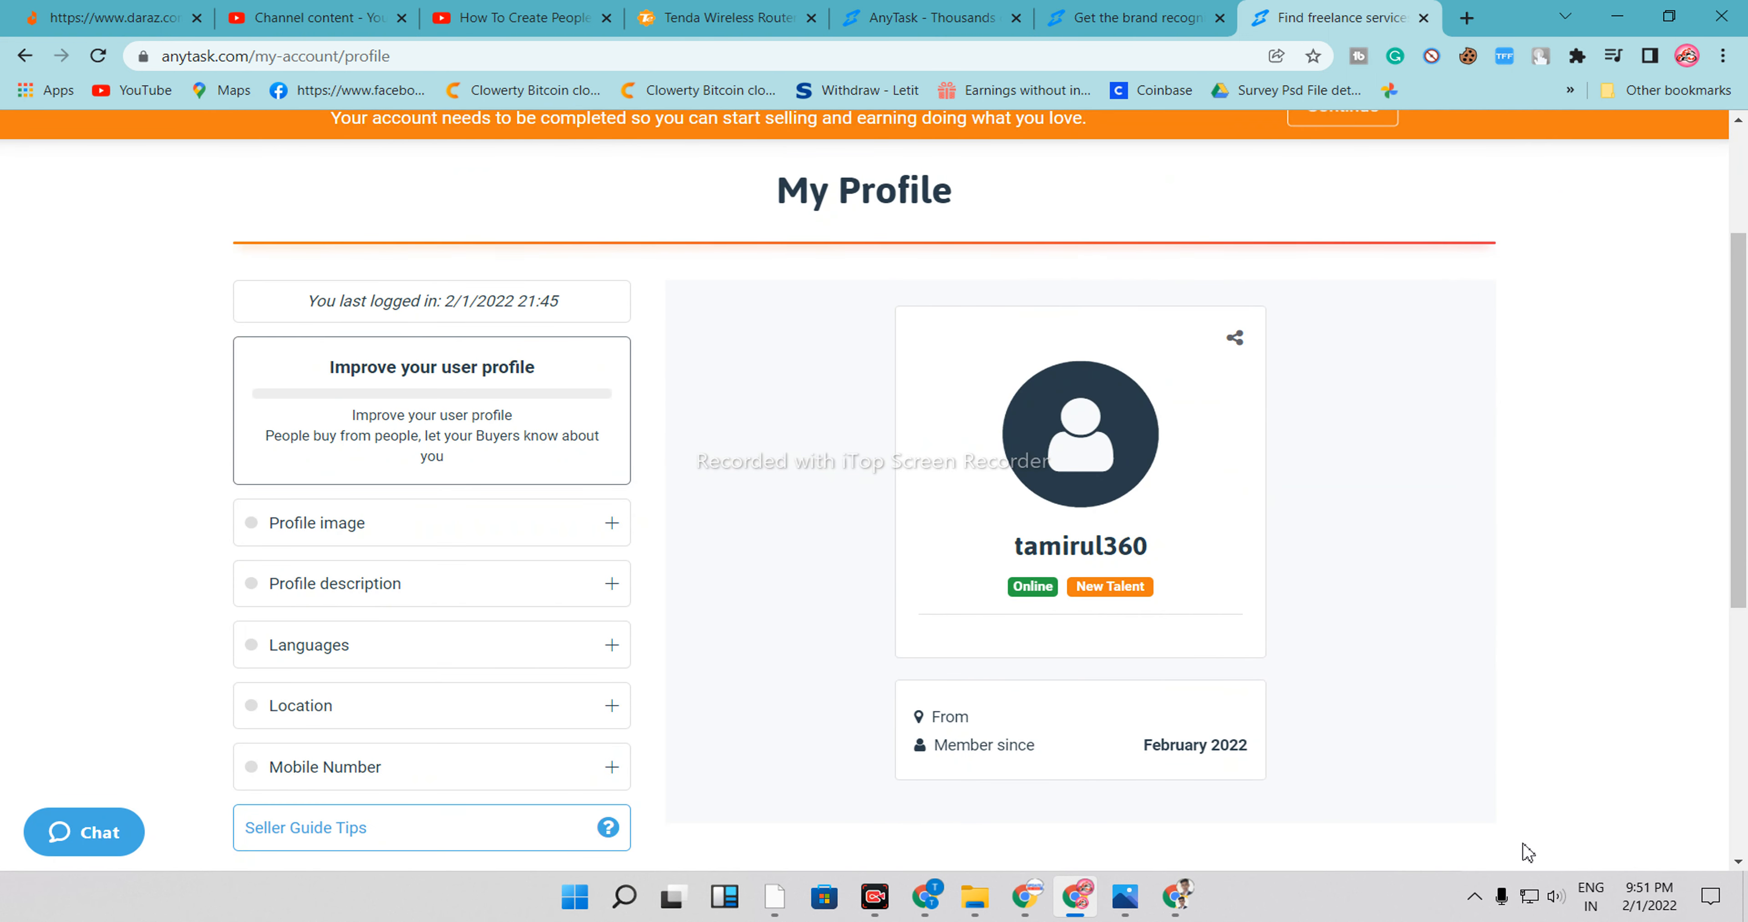
{"action": "left_click", "coordinate": [382, 590]}
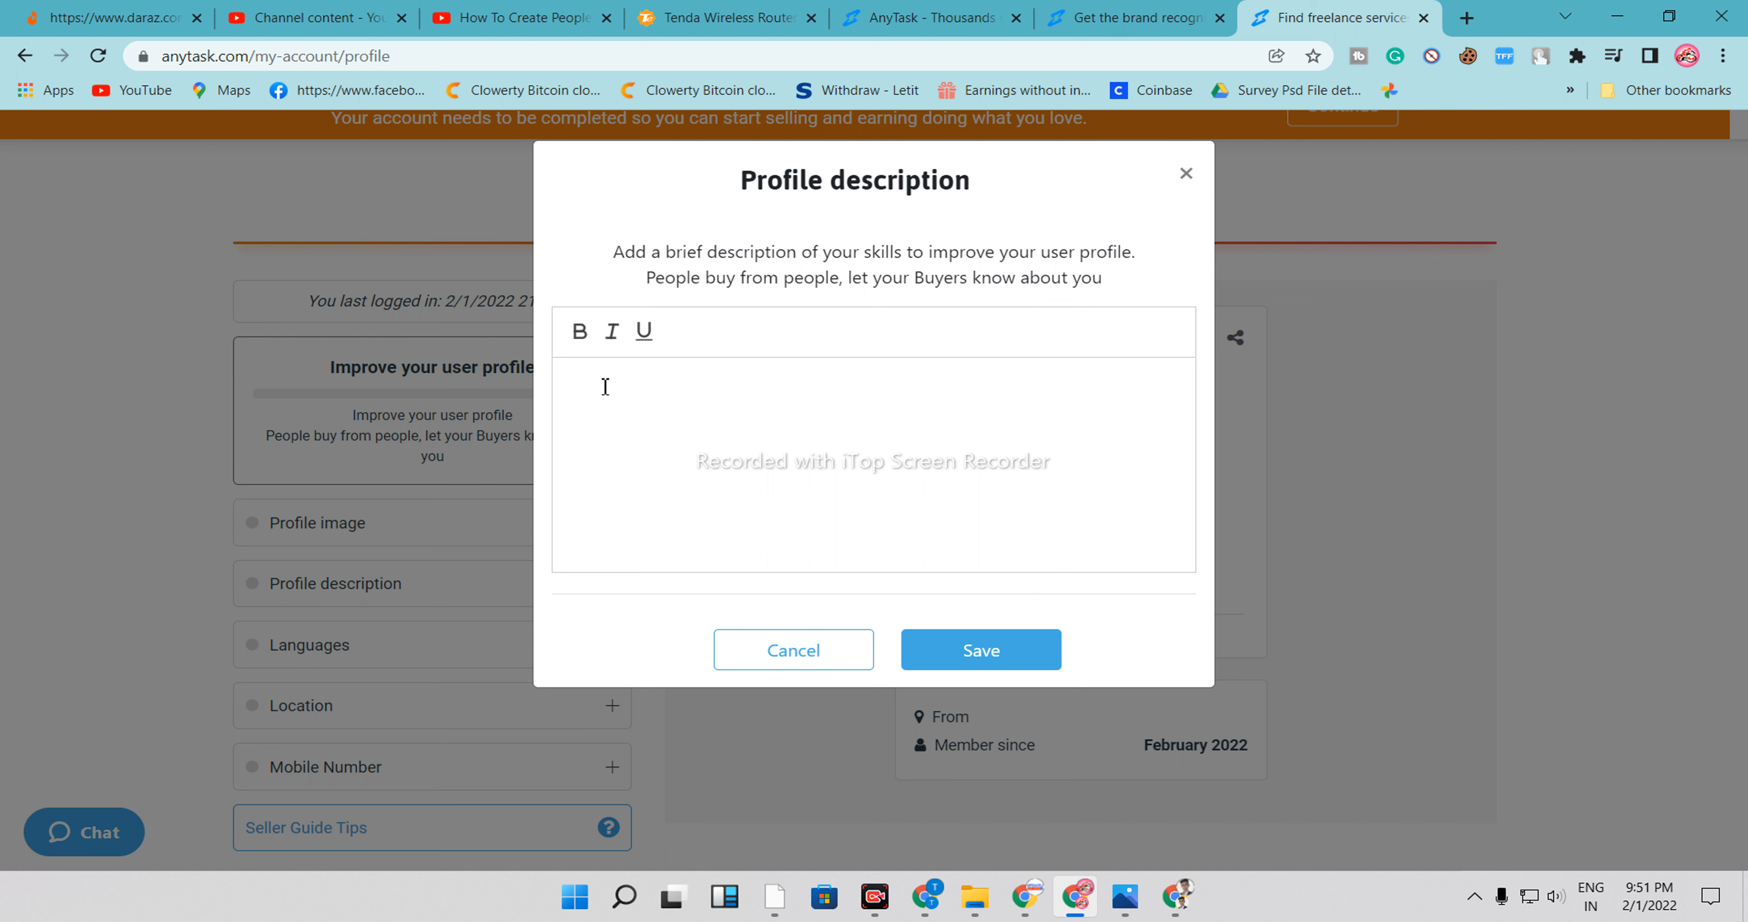
{"action": "left_click", "coordinate": [611, 366]}
Browse the logo design category listings in the other tab and return to the profile page
{"action": "left_click", "coordinate": [1110, 13]}
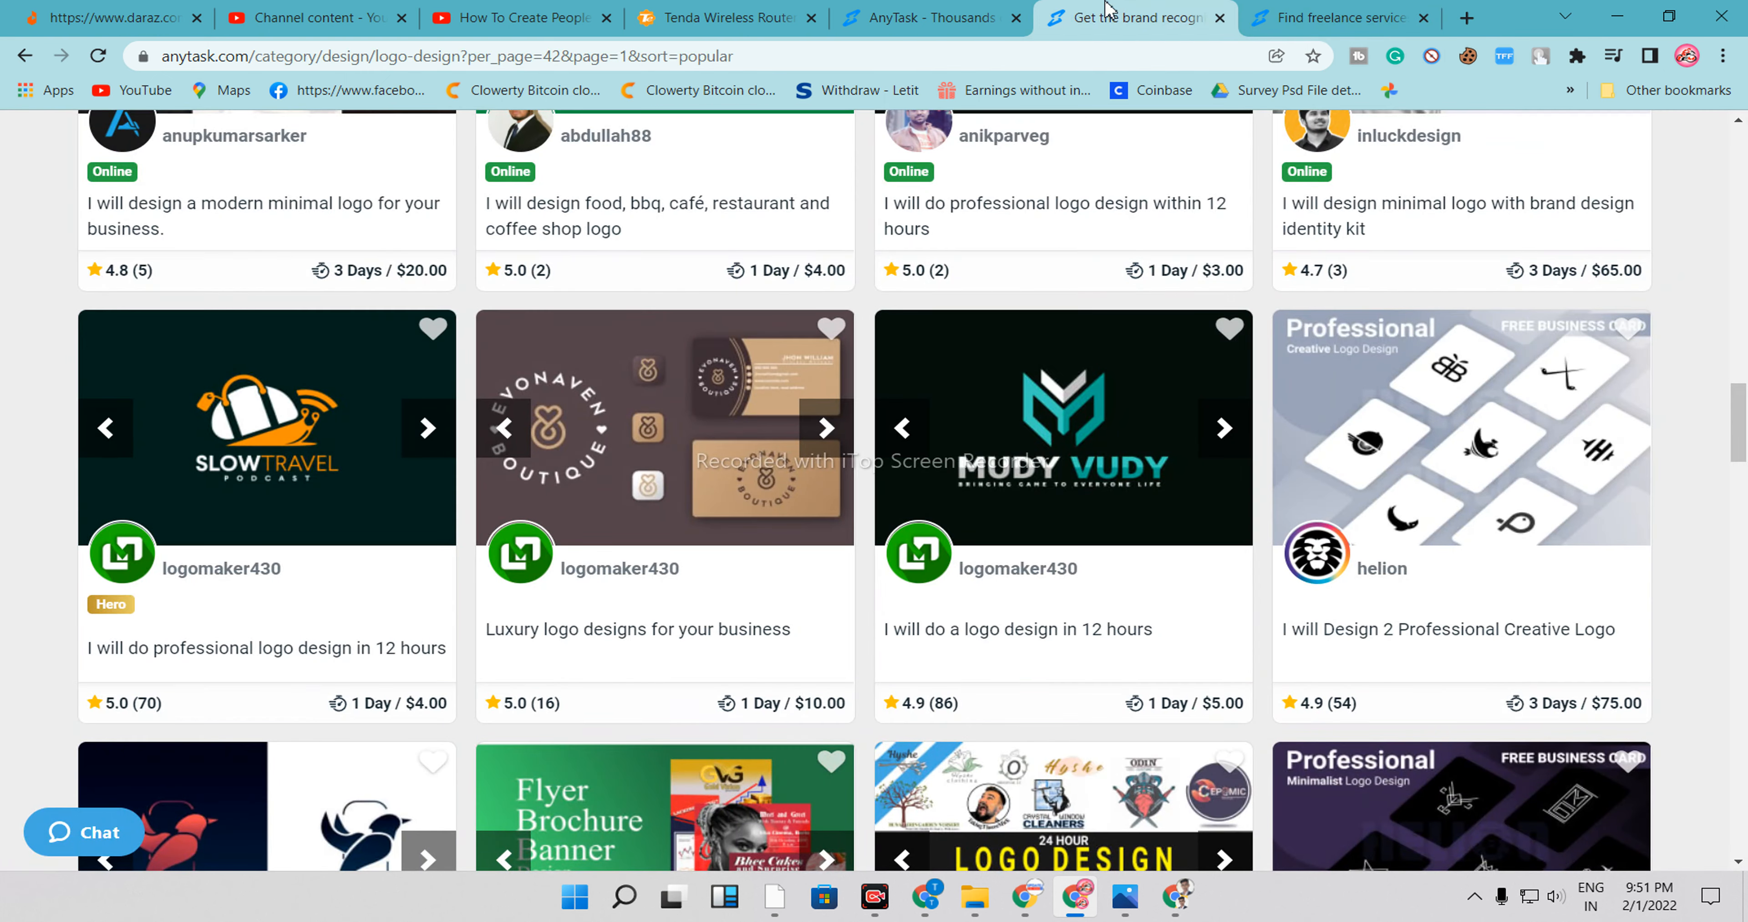
{"action": "scroll", "coordinate": [714, 477], "scroll_direction": "up", "scroll_amount": 20}
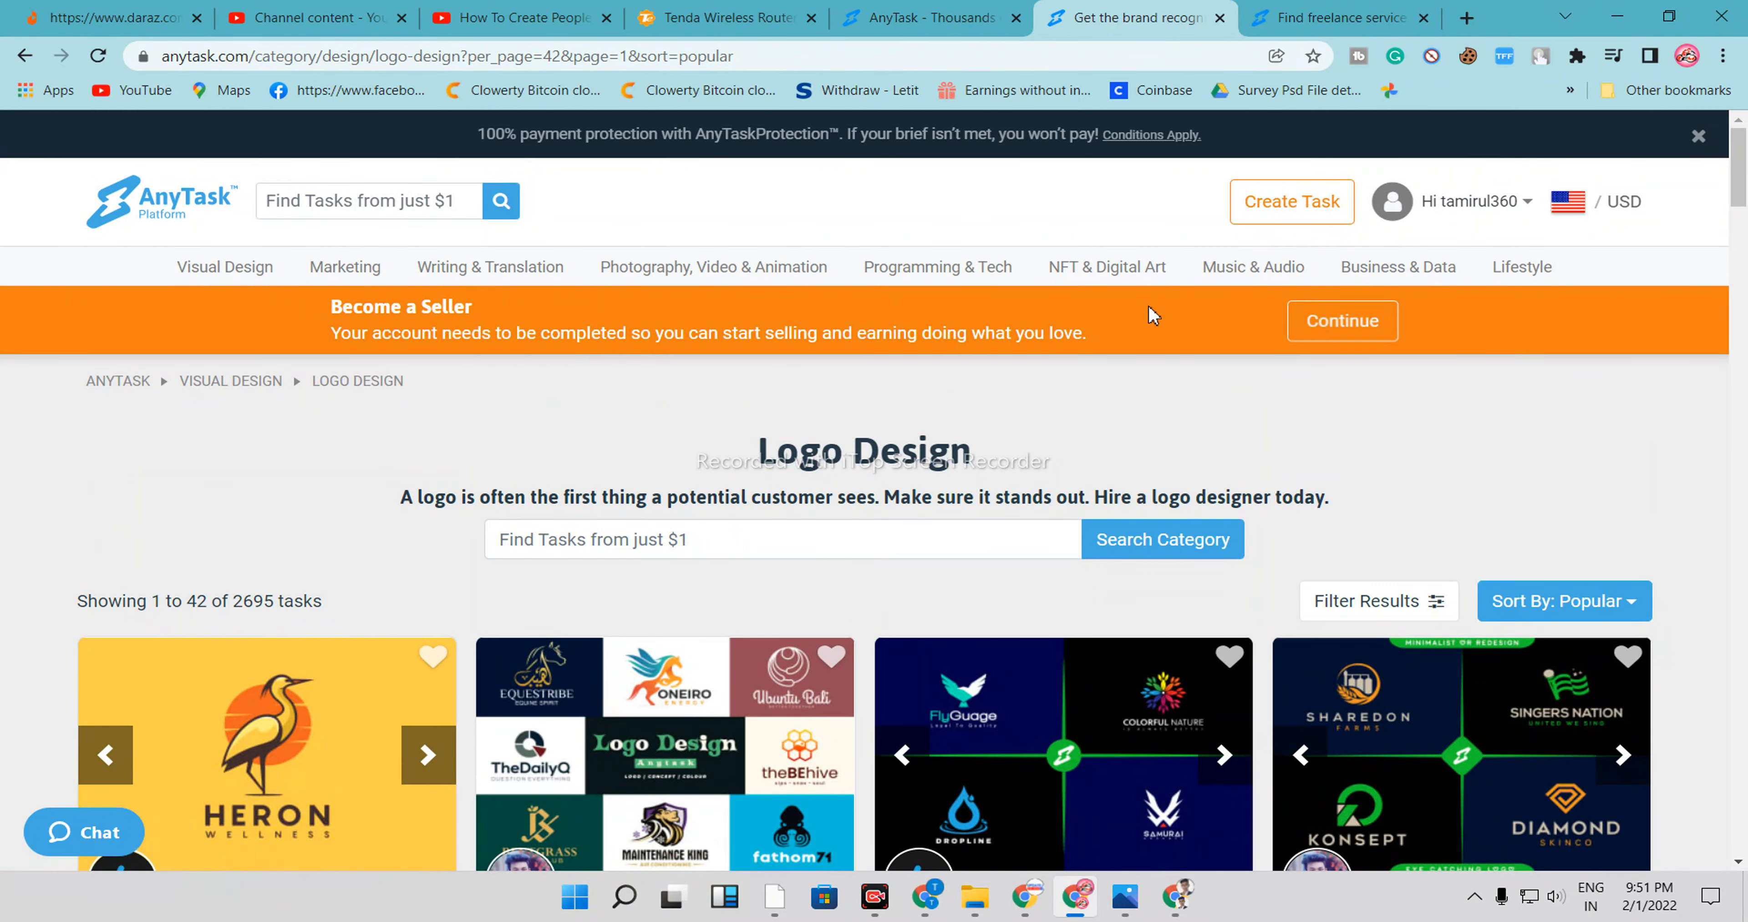
{"action": "scroll", "coordinate": [344, 721], "scroll_direction": "down", "scroll_amount": 7}
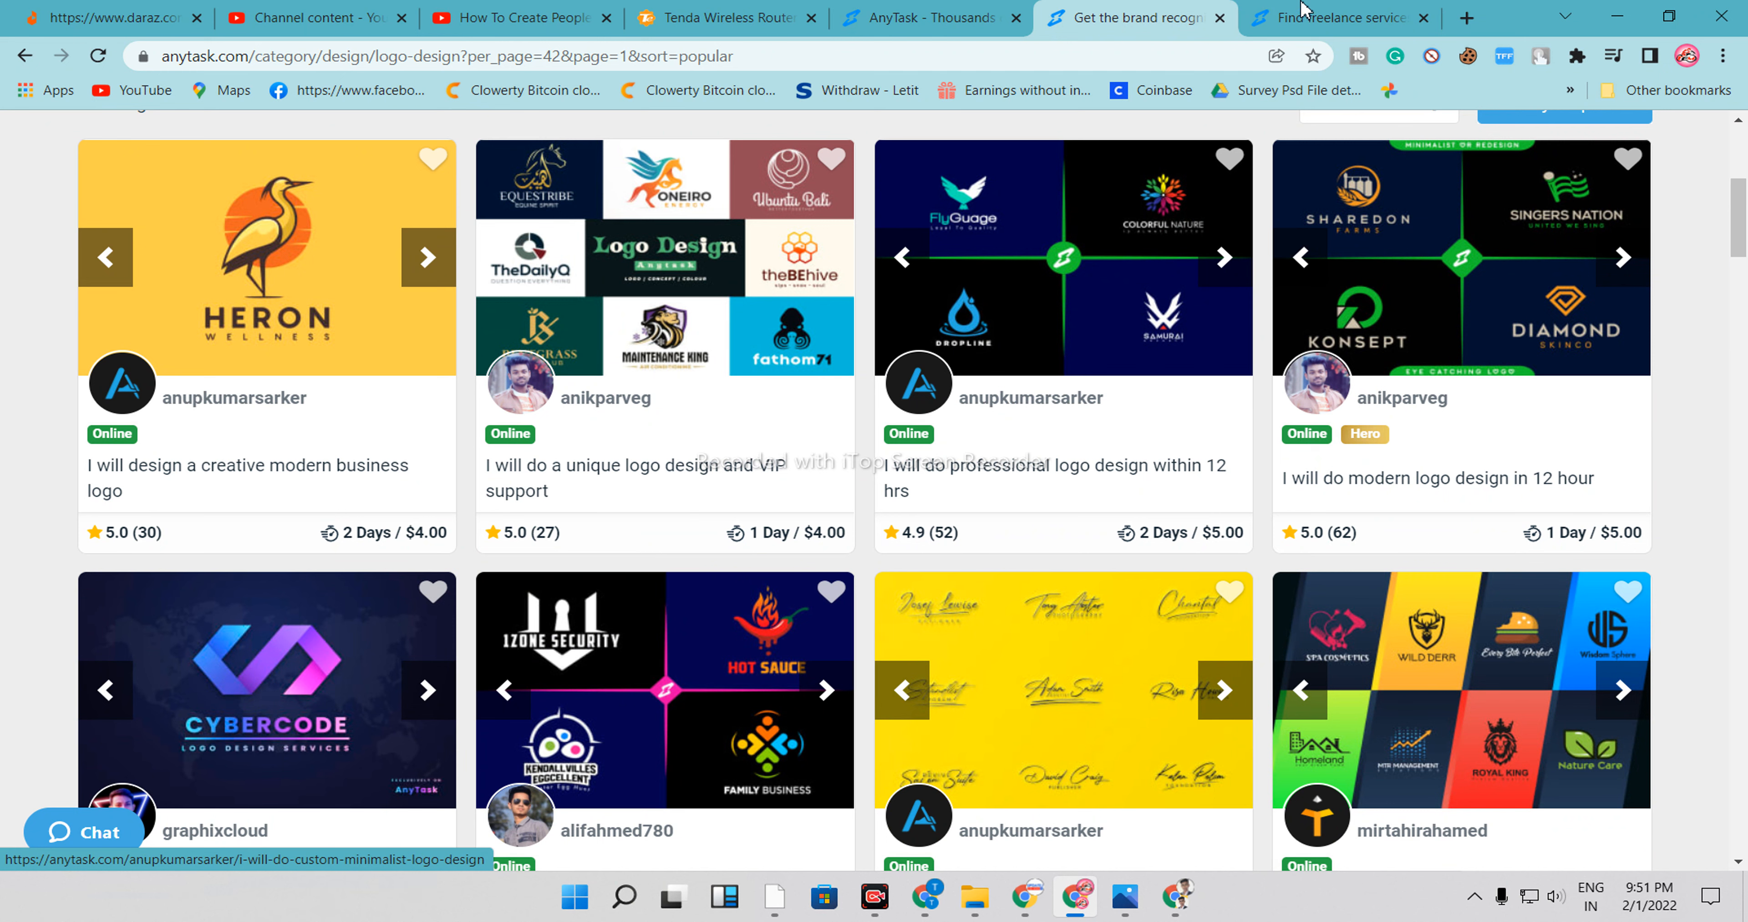
{"action": "left_click", "coordinate": [1309, 15]}
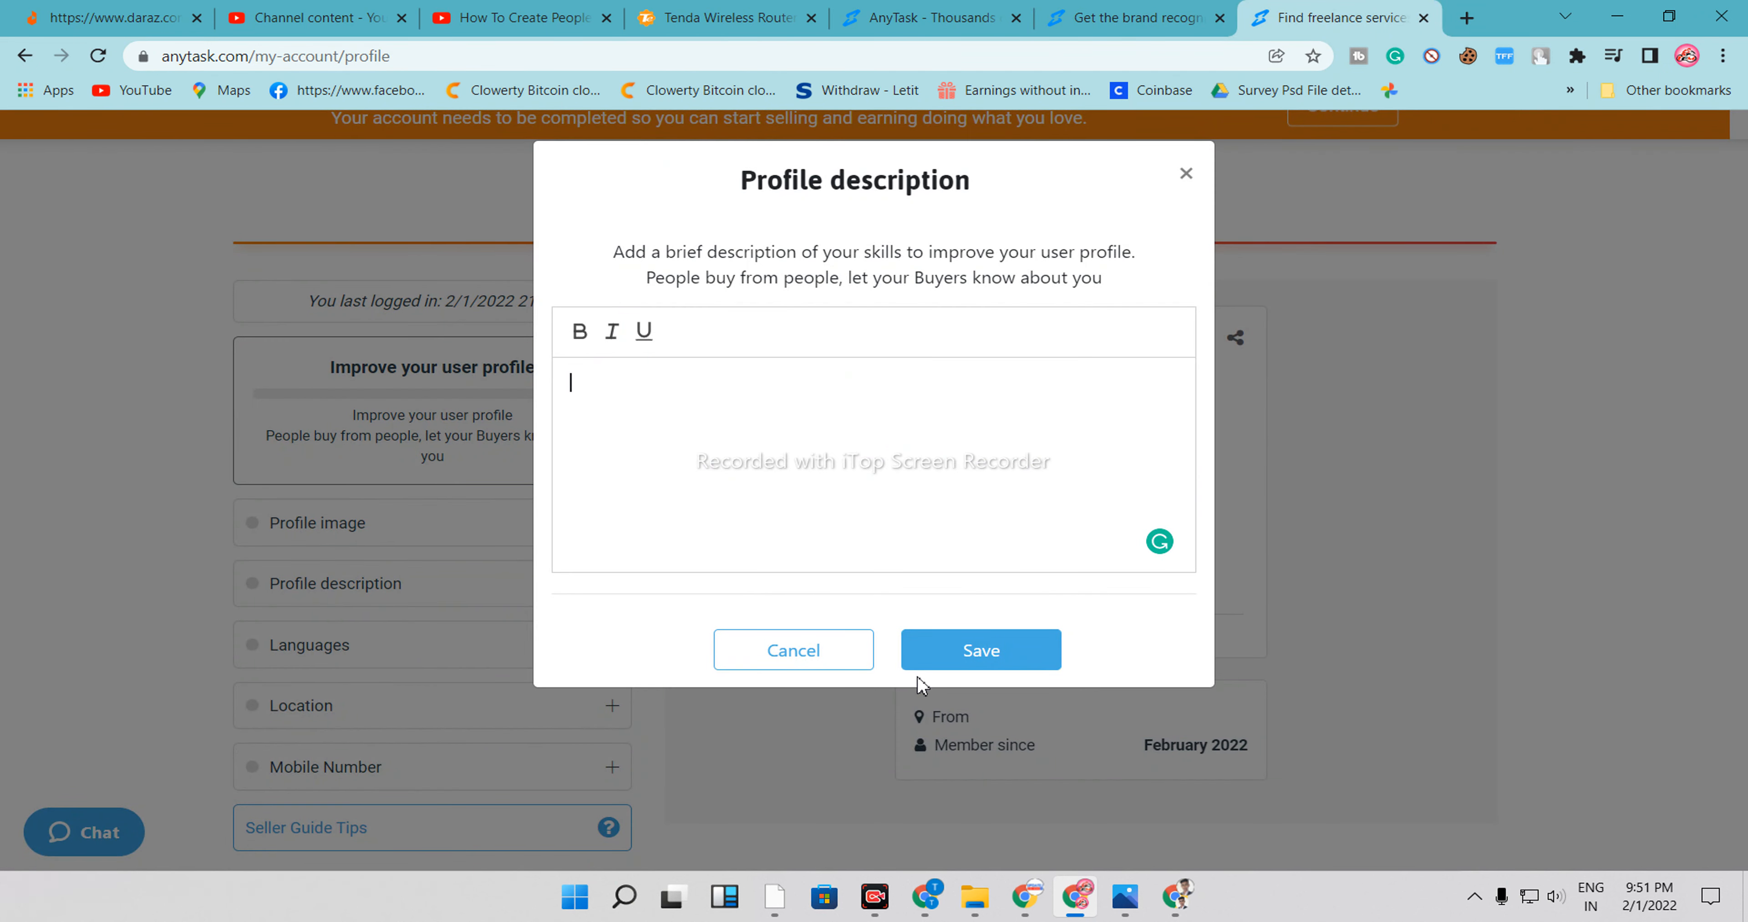
{"action": "left_click", "coordinate": [1186, 173]}
Add English (English) as a profile language and save it
{"action": "left_click", "coordinate": [612, 645]}
{"action": "left_click", "coordinate": [760, 259]}
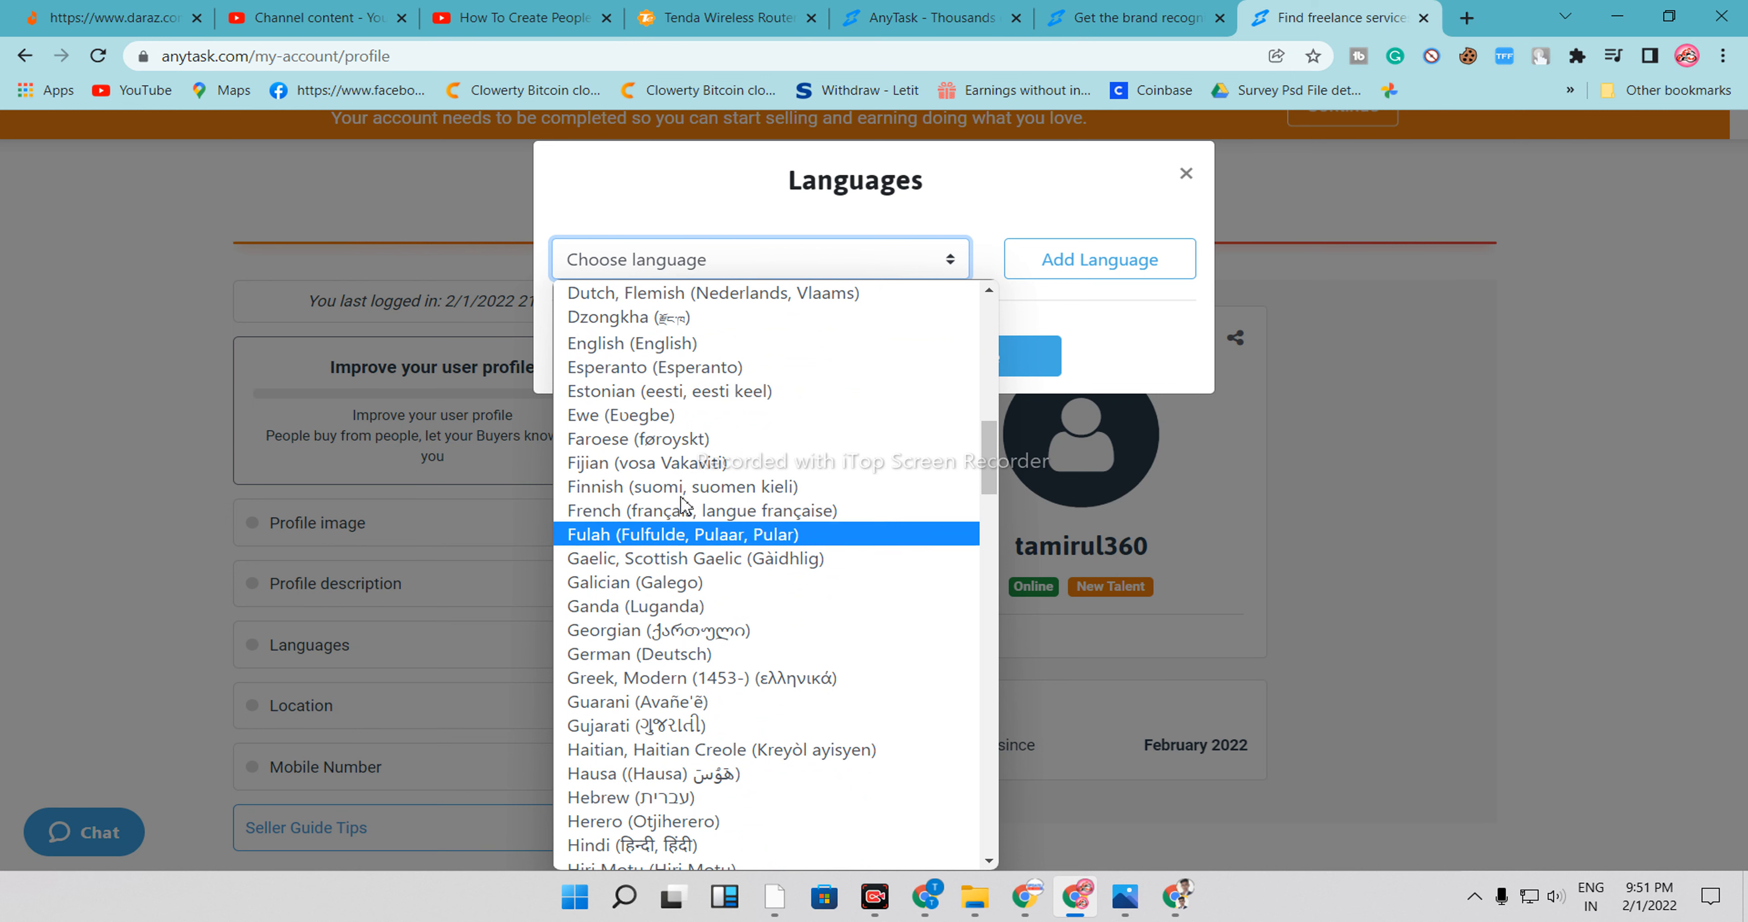
{"action": "left_click", "coordinate": [675, 343]}
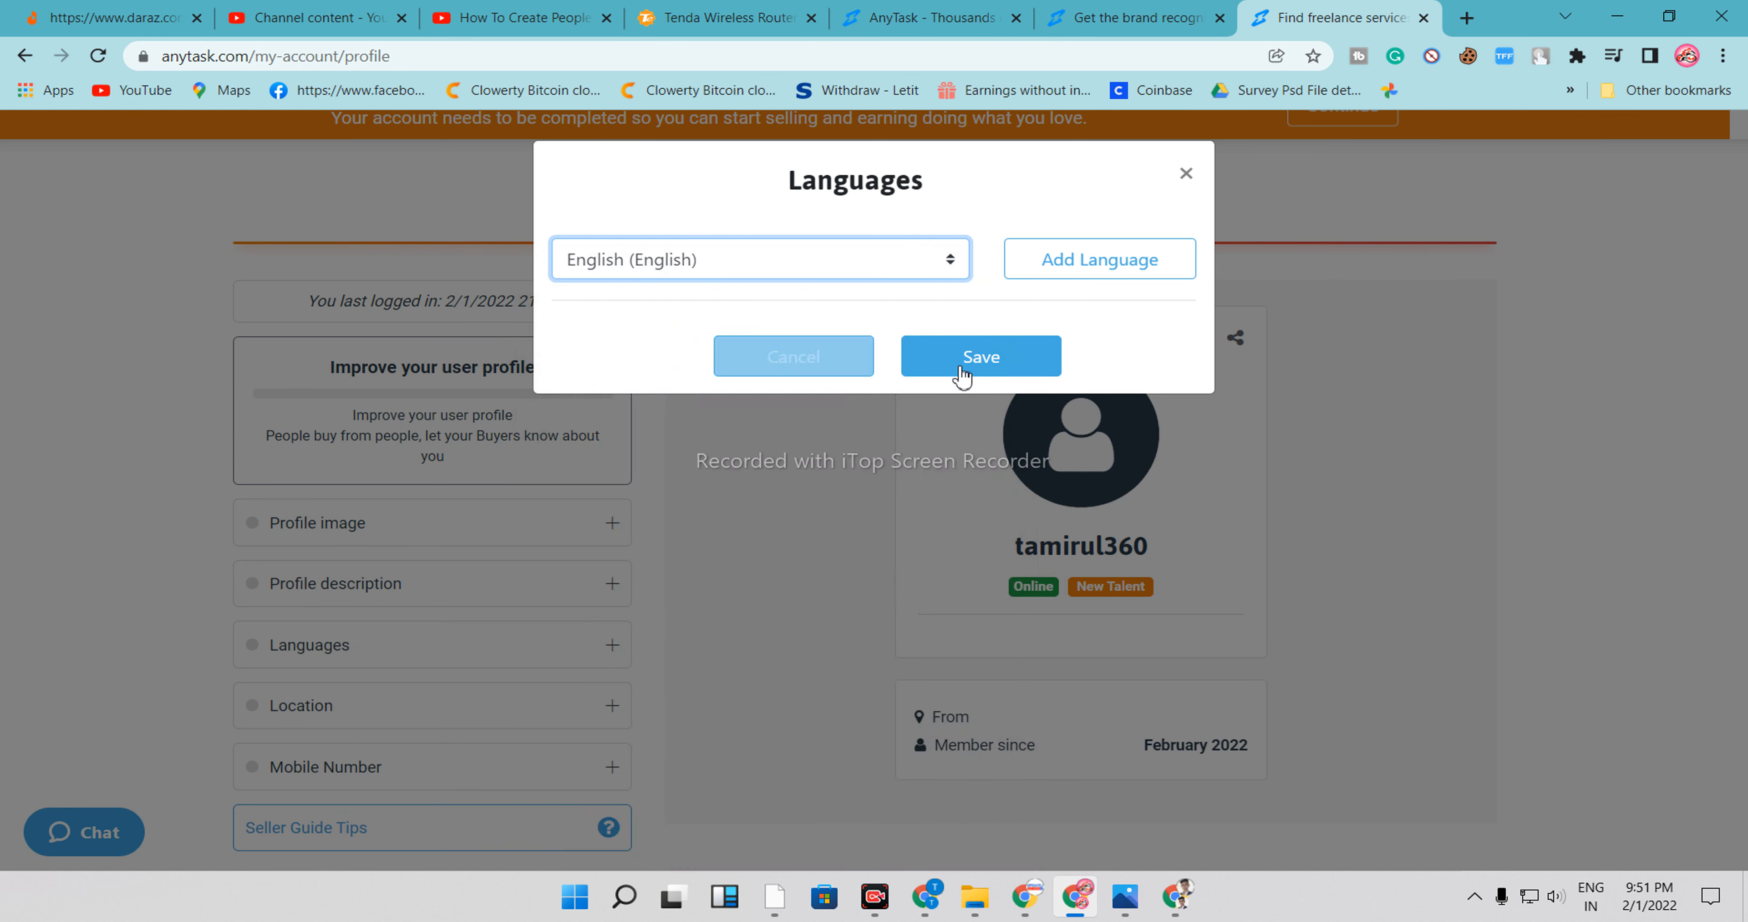
{"action": "left_click", "coordinate": [1016, 358]}
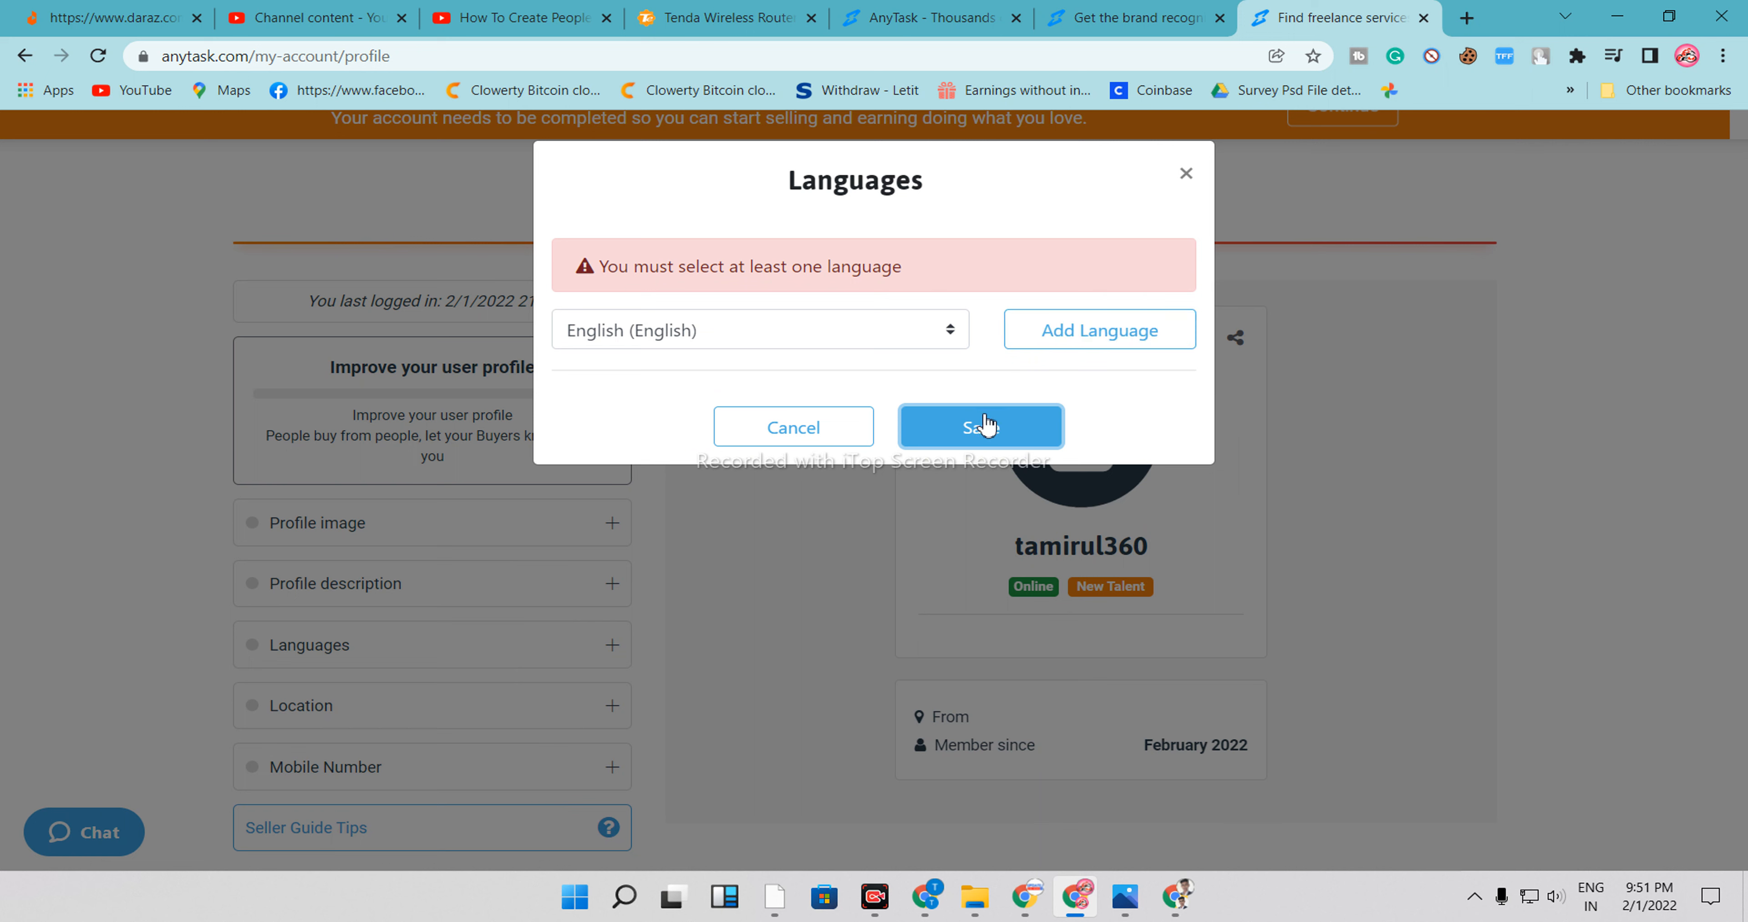
{"action": "left_click", "coordinate": [1038, 342]}
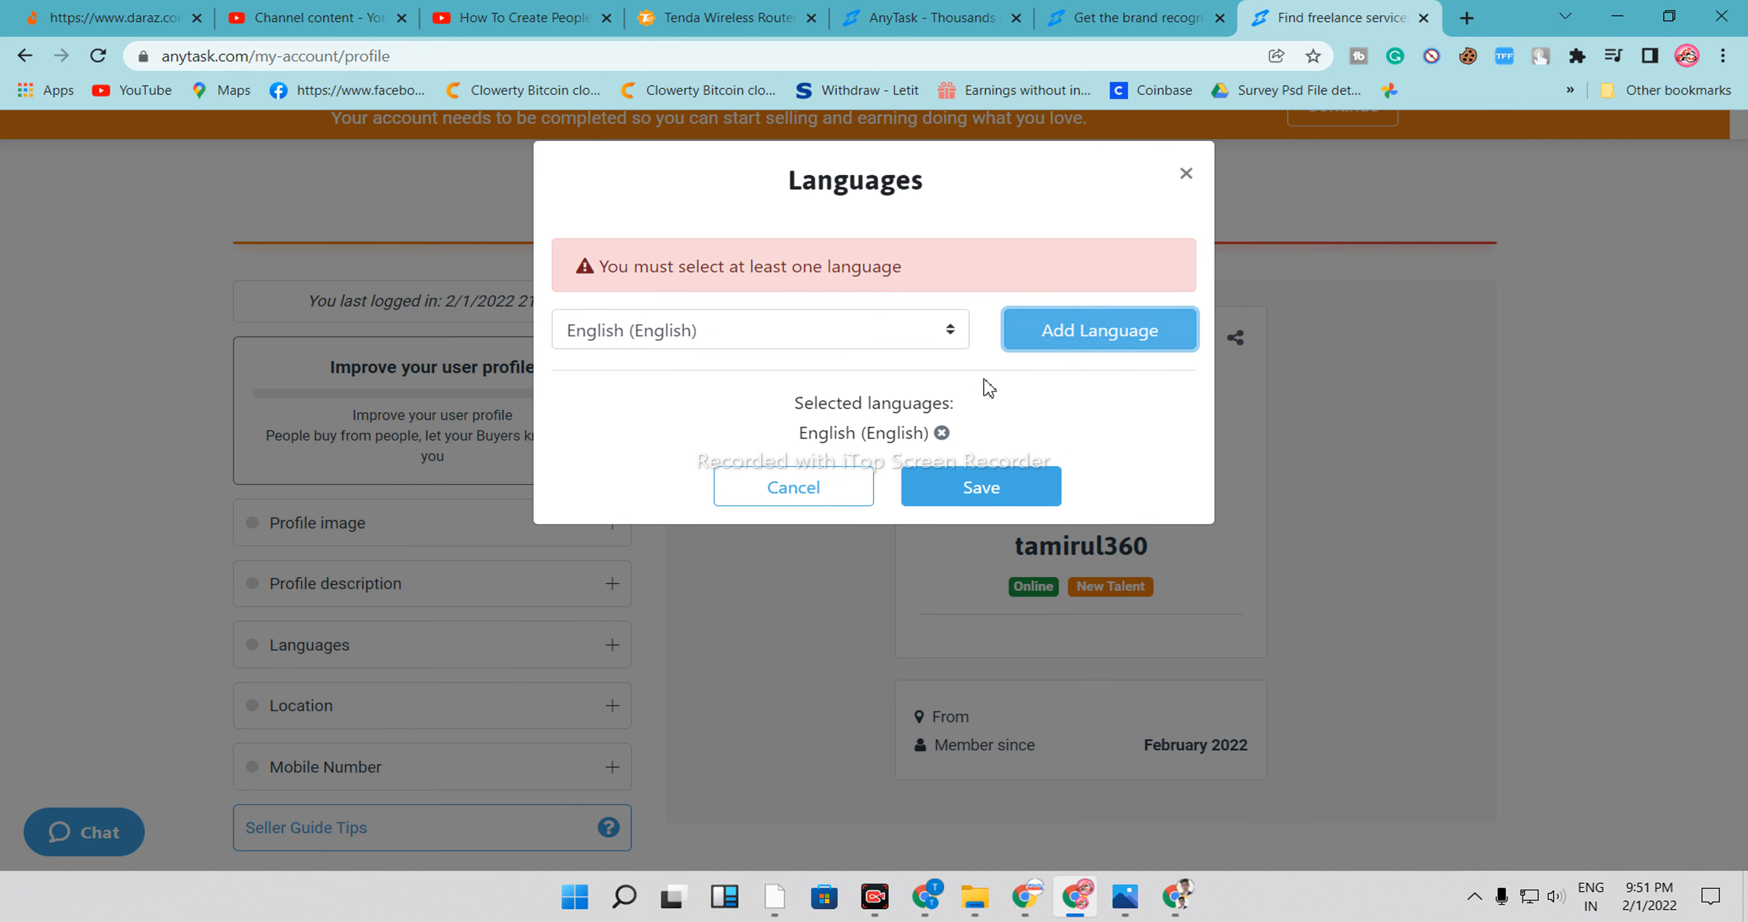
{"action": "left_click", "coordinate": [969, 497]}
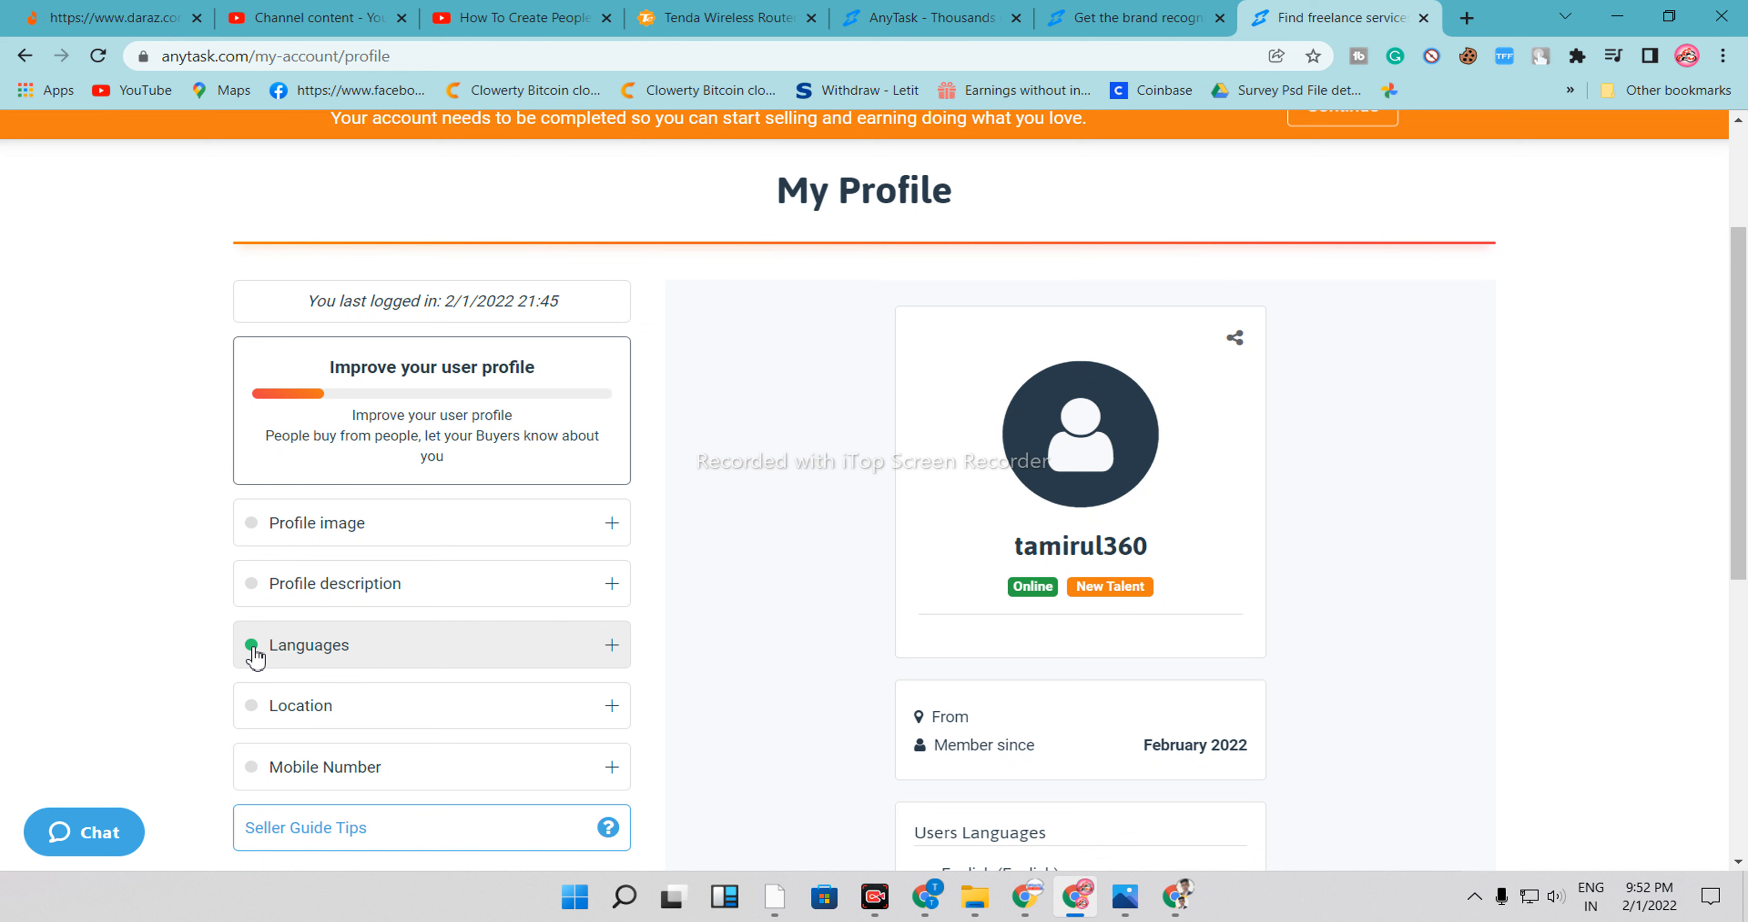
Set the profile location to Bangladesh and save it
{"action": "left_click", "coordinate": [256, 718]}
{"action": "left_click", "coordinate": [760, 267]}
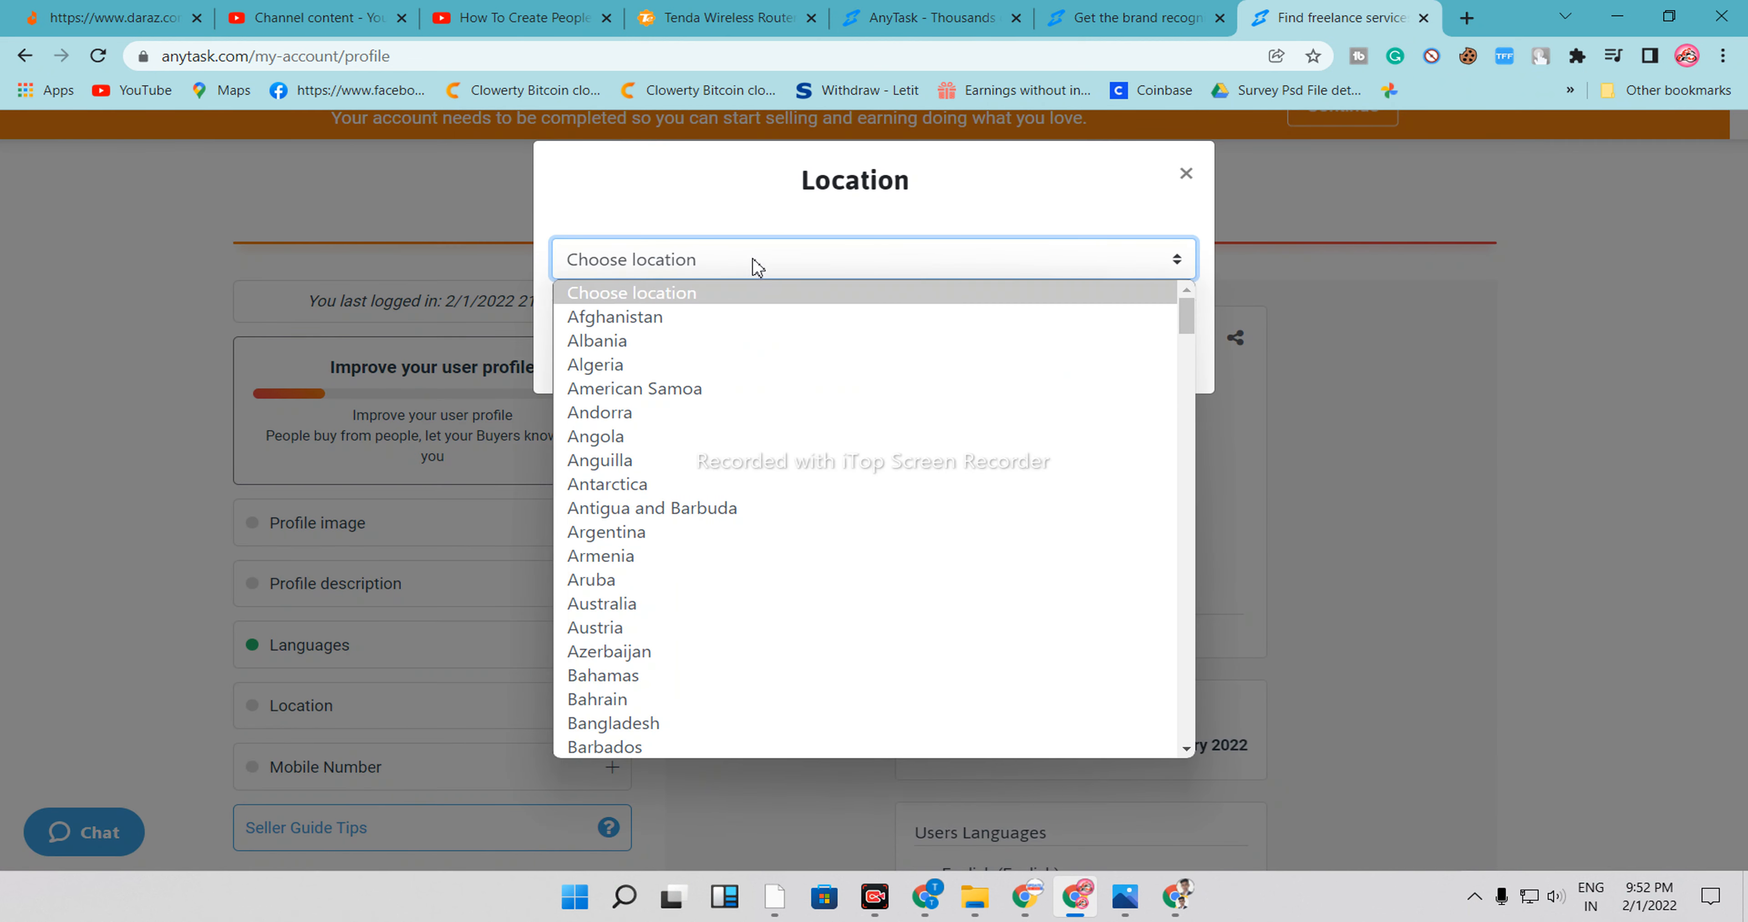
{"action": "scroll", "coordinate": [657, 610], "scroll_direction": "down", "scroll_amount": 7}
{"action": "scroll", "coordinate": [657, 617], "scroll_direction": "up", "scroll_amount": 7}
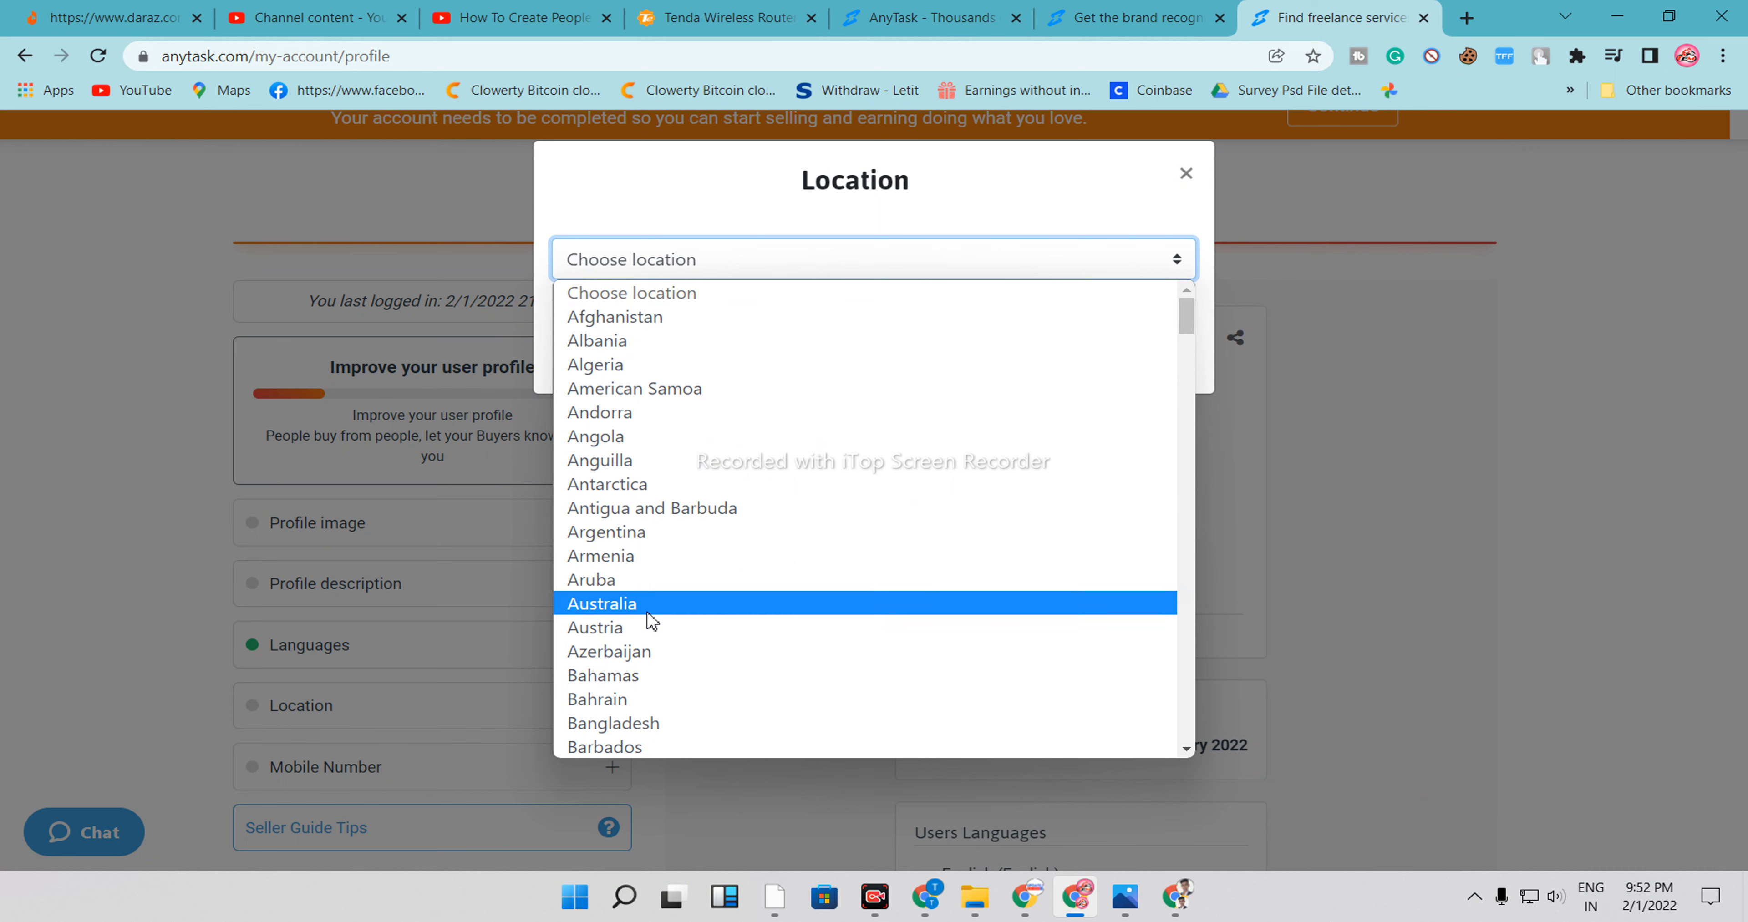
{"action": "left_click", "coordinate": [632, 721]}
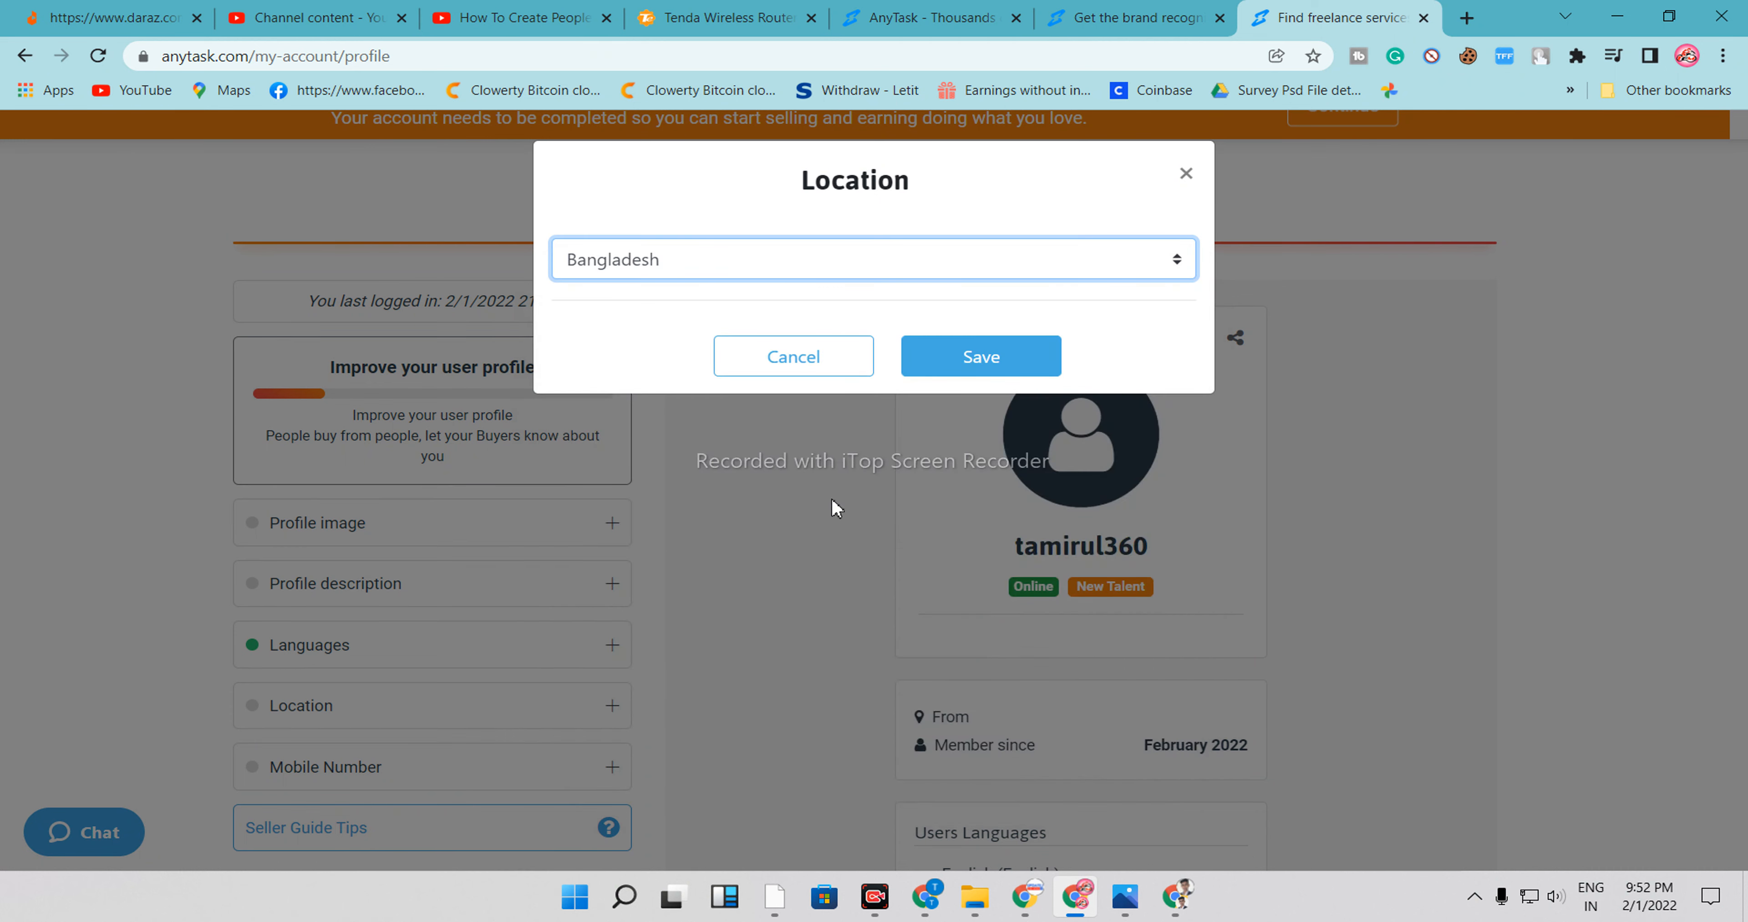
{"action": "left_click", "coordinate": [962, 372]}
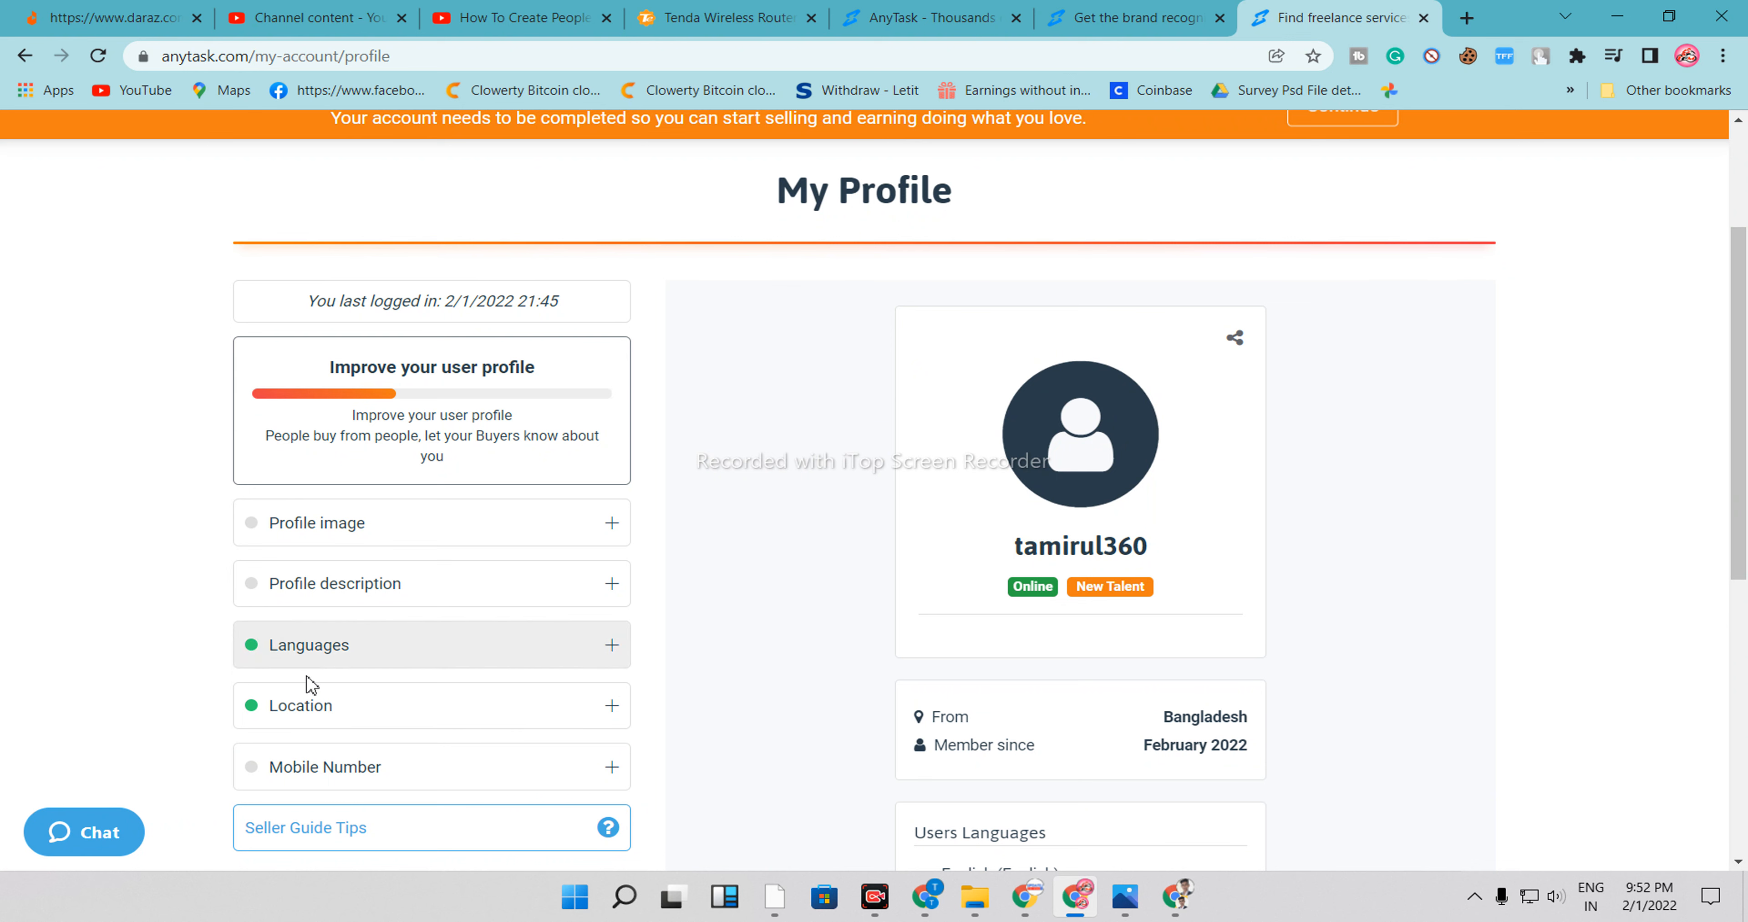
{"action": "scroll", "coordinate": [406, 733], "scroll_direction": "down", "scroll_amount": 3}
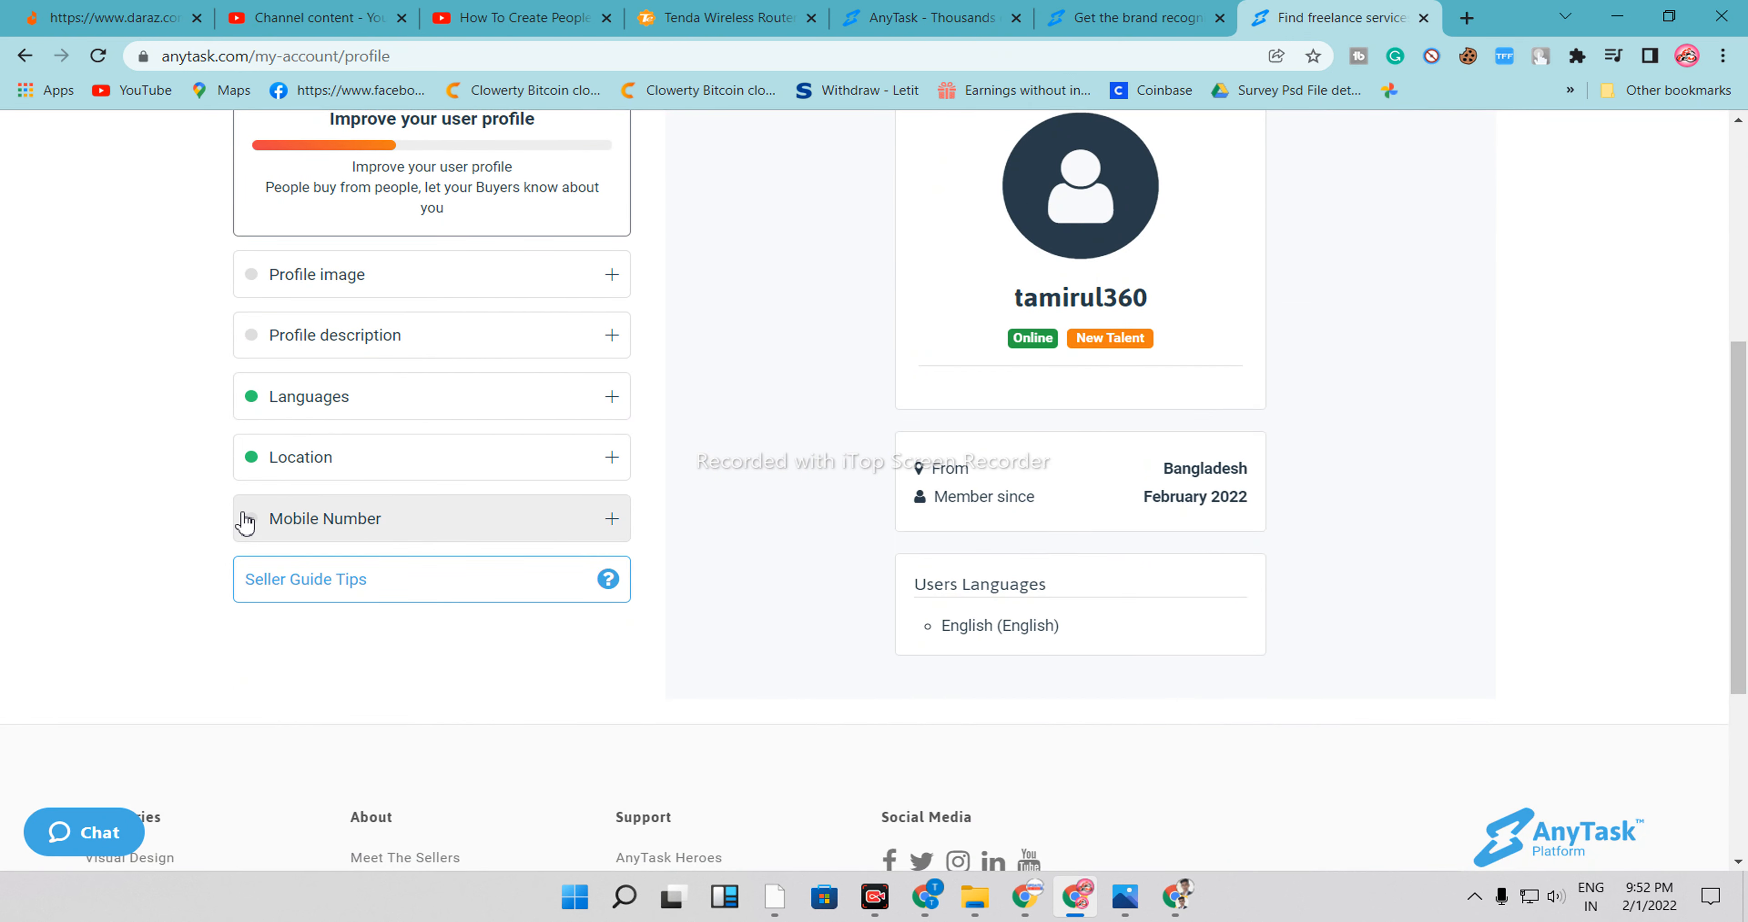
{"action": "left_click", "coordinate": [263, 533]}
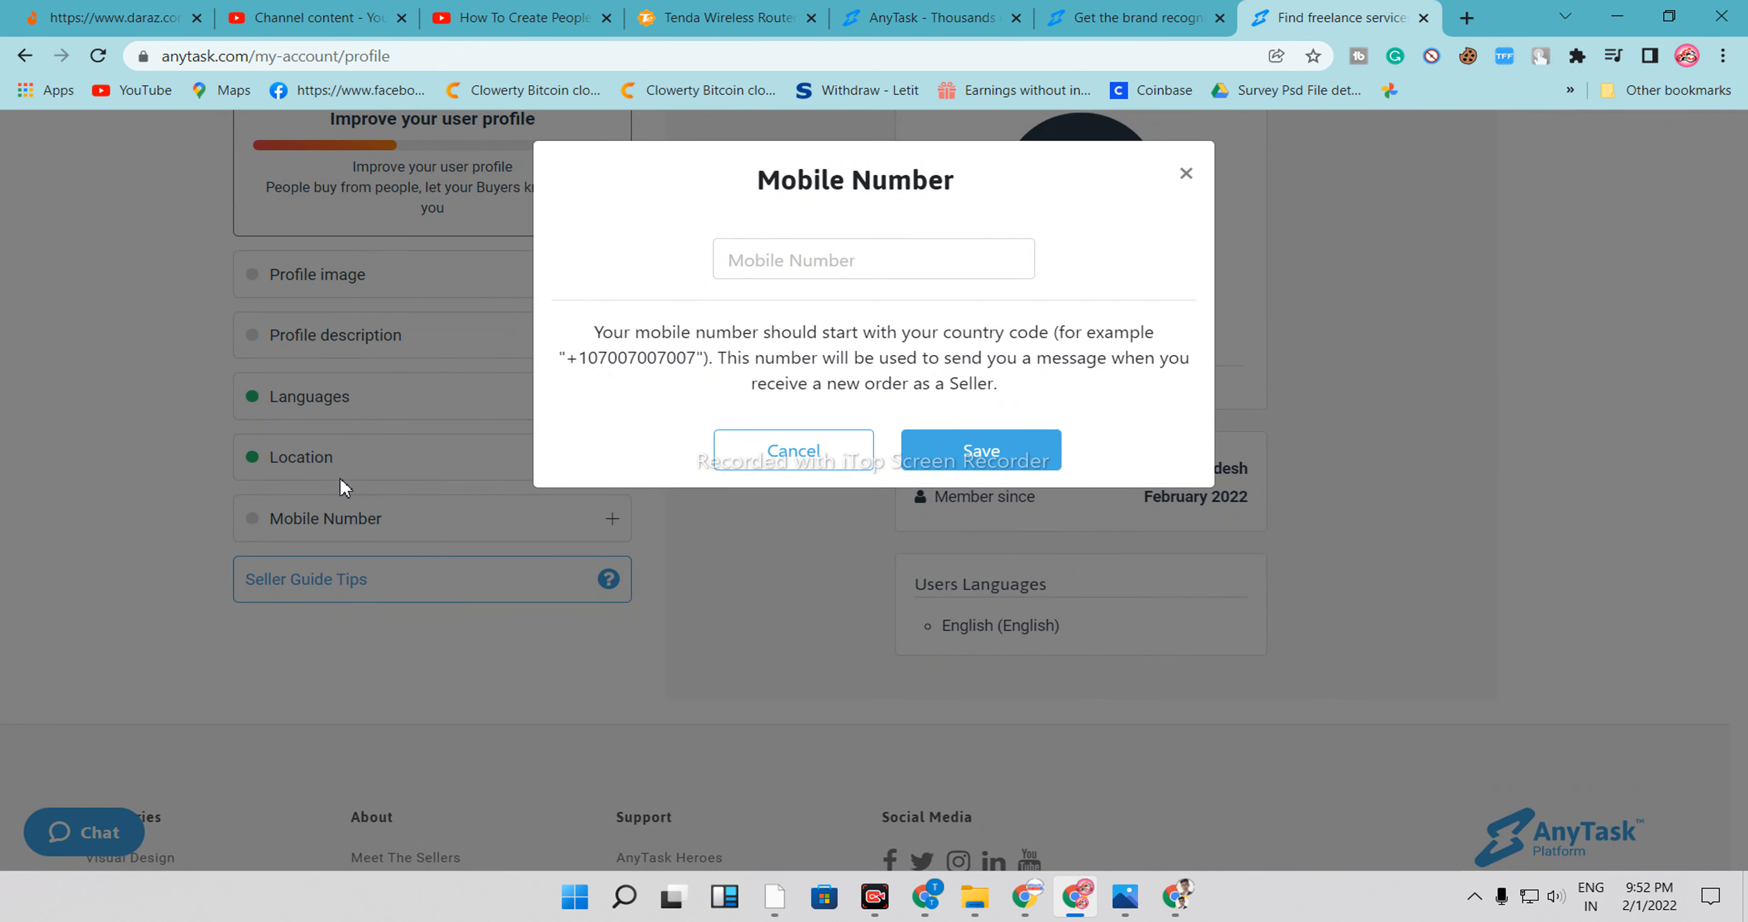
{"action": "left_click", "coordinate": [1188, 175]}
Reopen the Profile image dialog and save the uploaded photo as the profile image
{"action": "scroll", "coordinate": [519, 437], "scroll_direction": "up", "scroll_amount": 3}
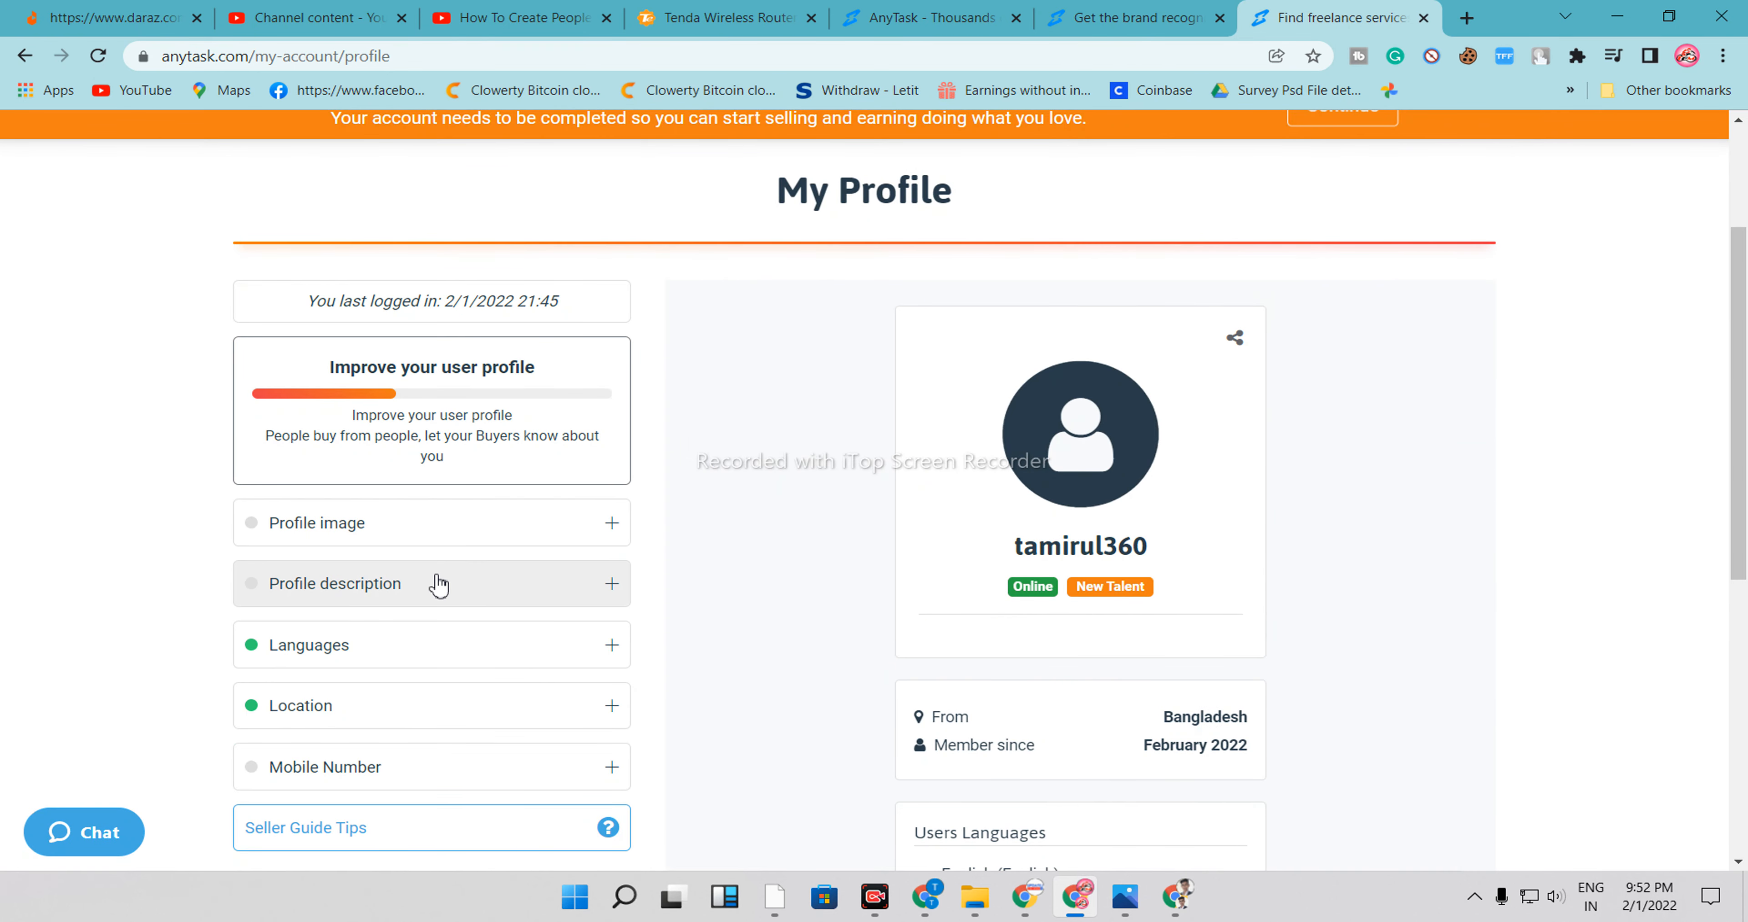
{"action": "left_click", "coordinate": [392, 534]}
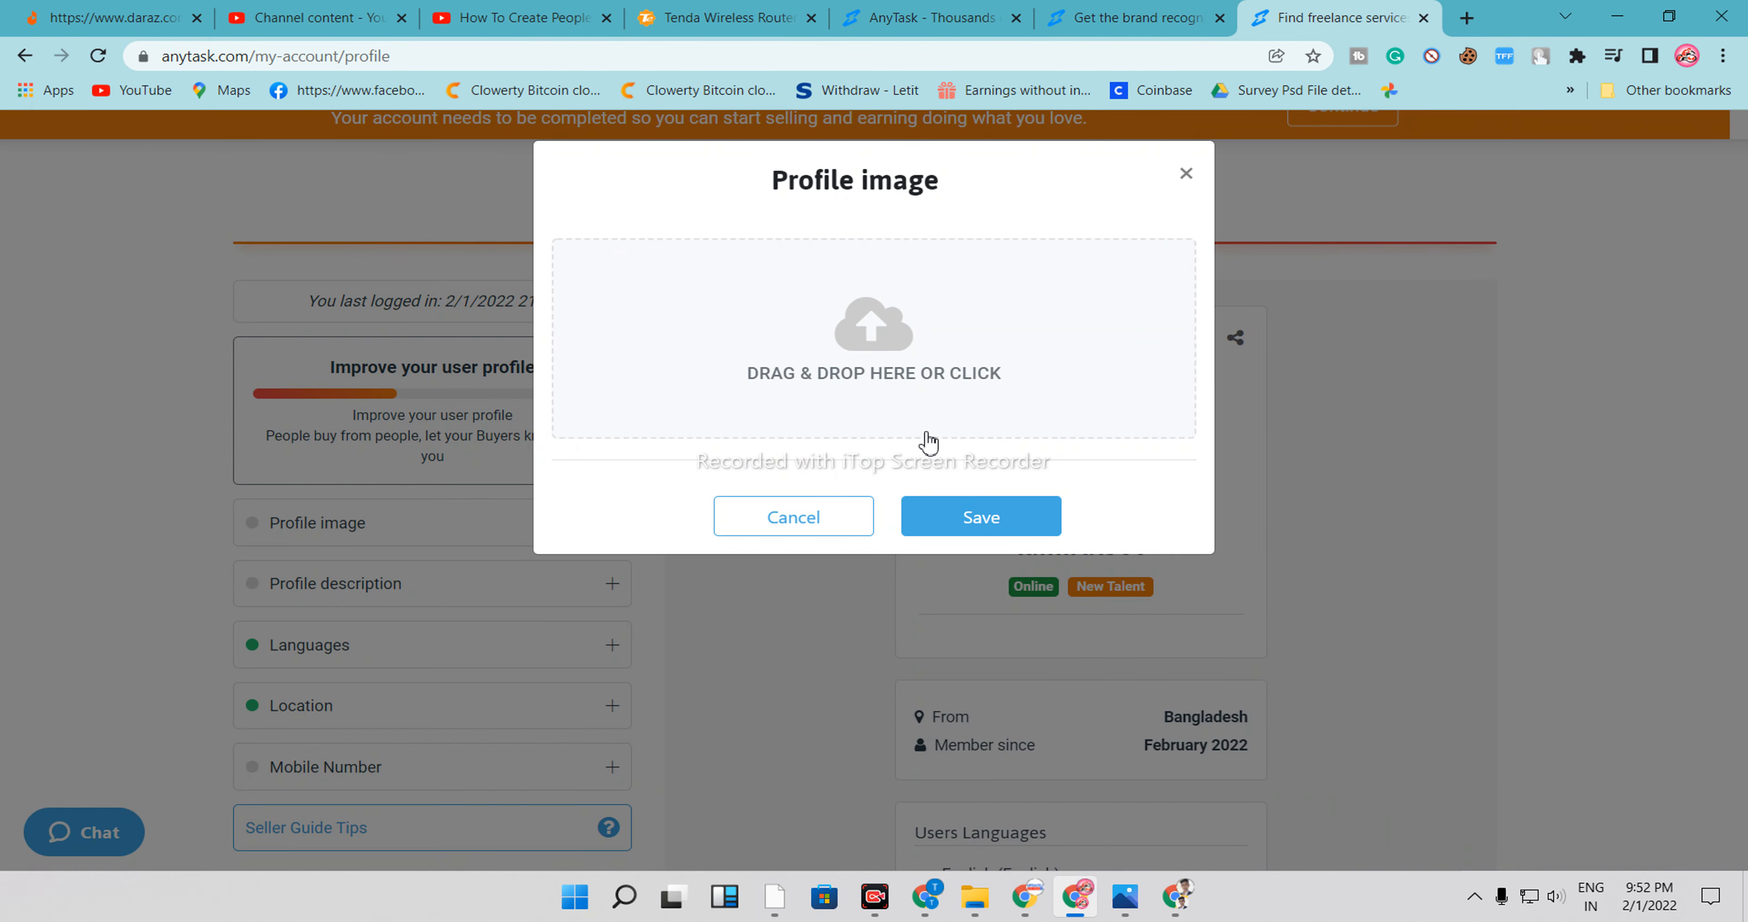
{"action": "left_click", "coordinate": [1190, 174]}
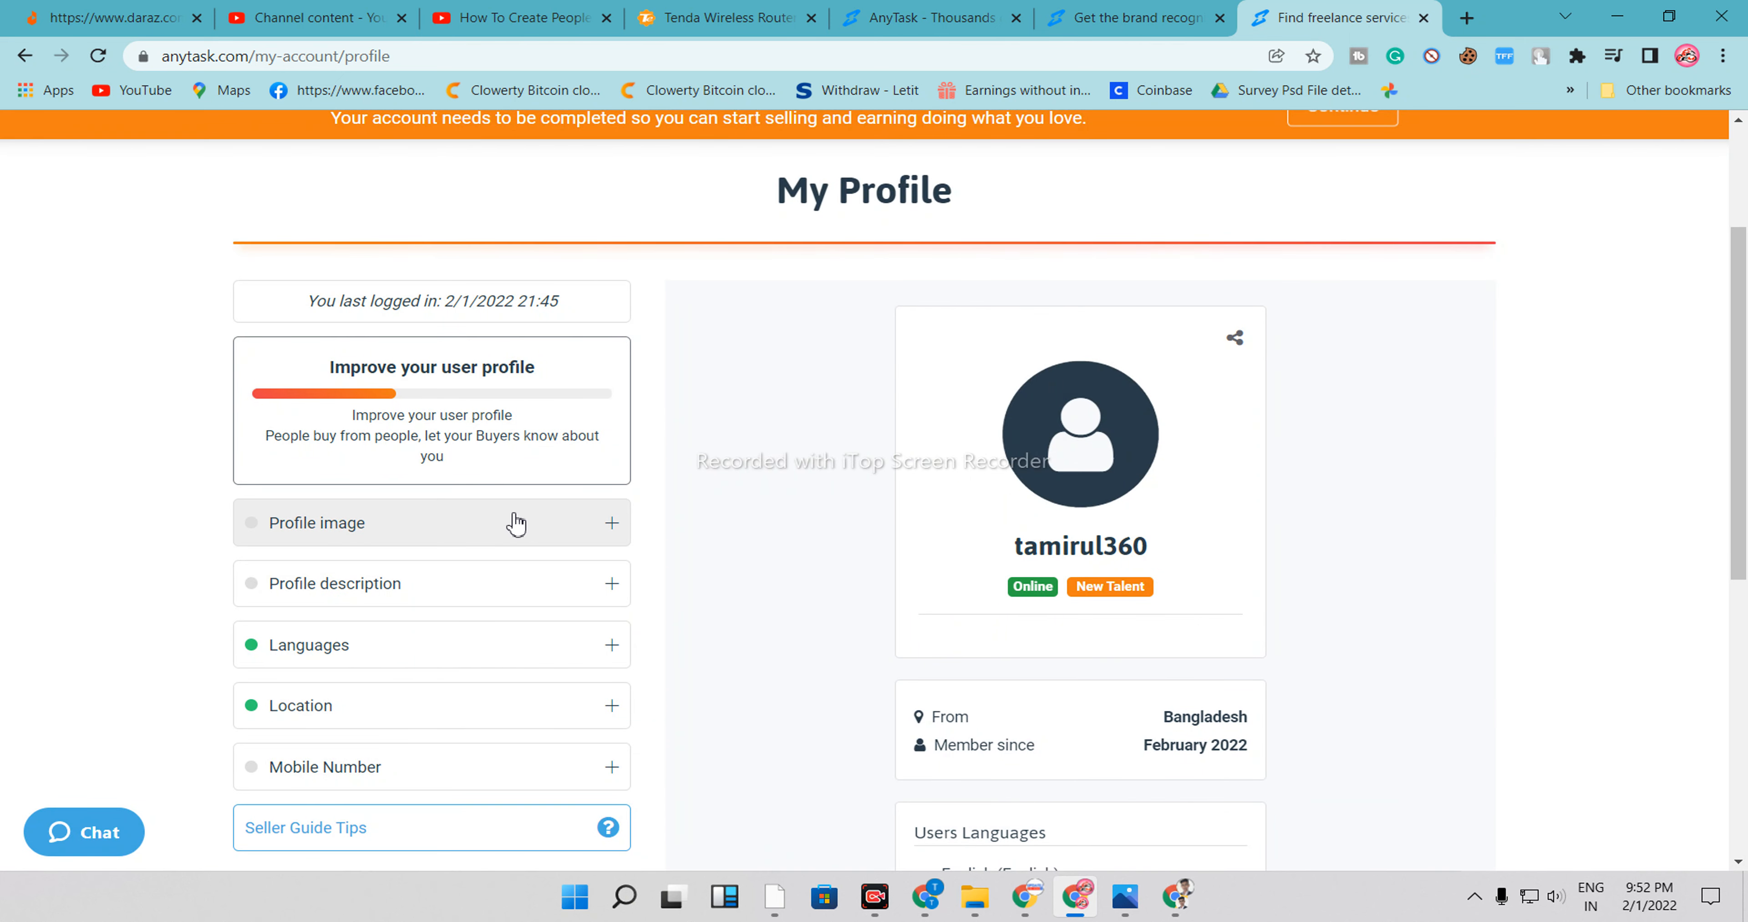
{"action": "left_click", "coordinate": [613, 530]}
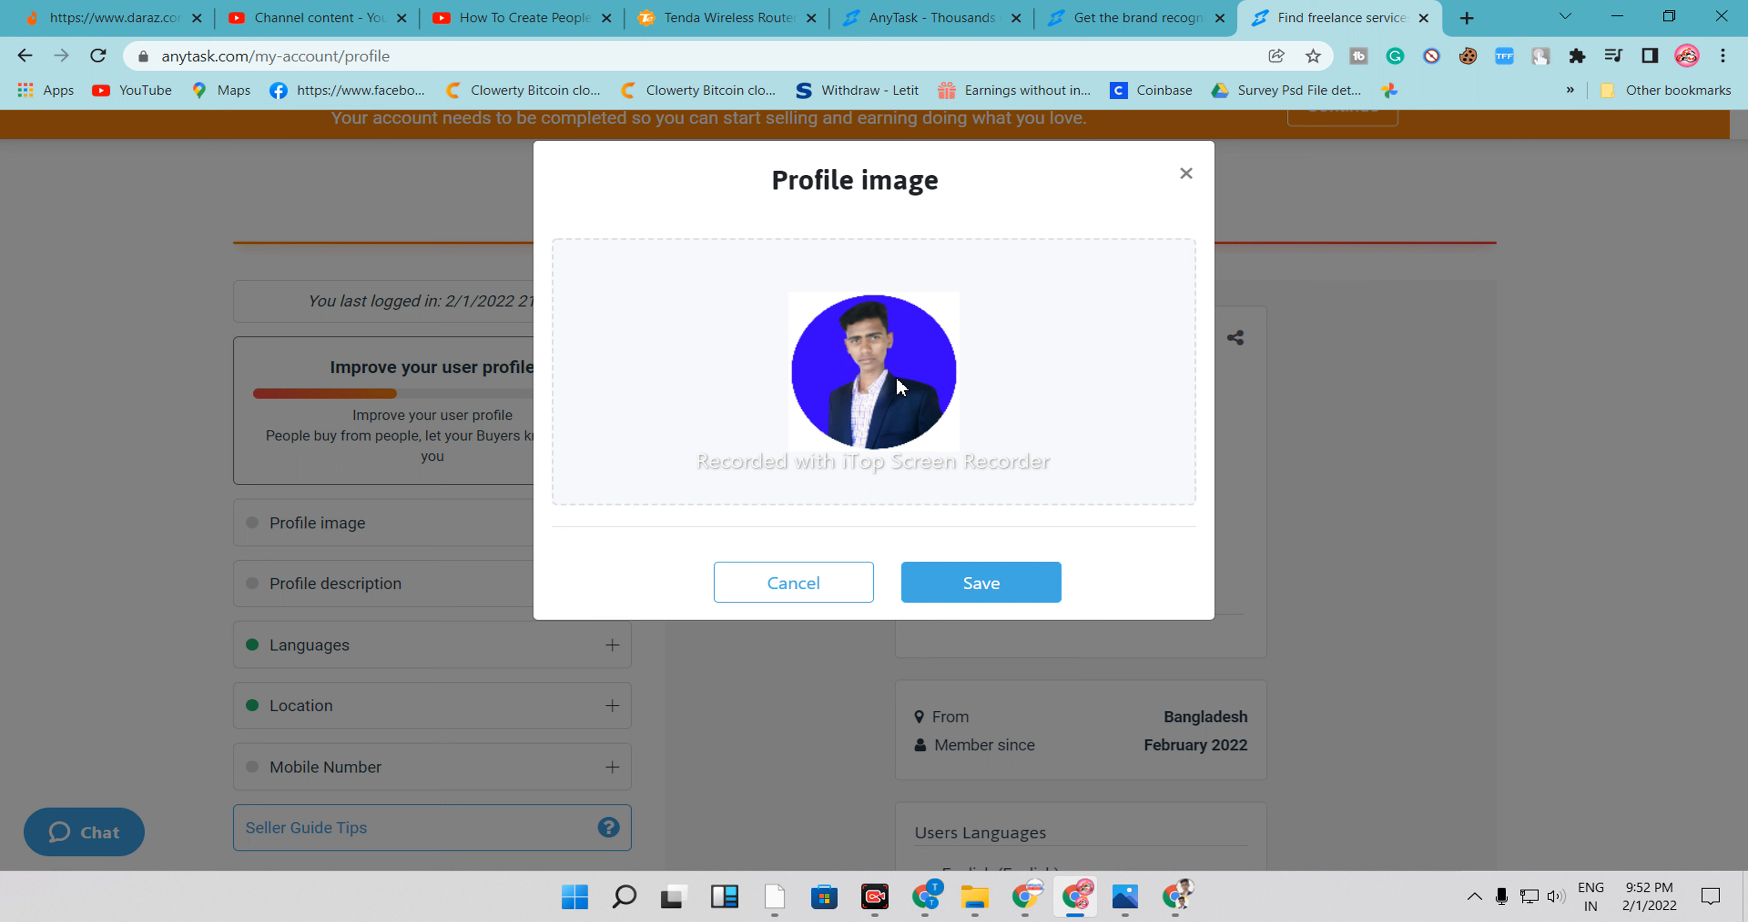
{"action": "left_click", "coordinate": [984, 590]}
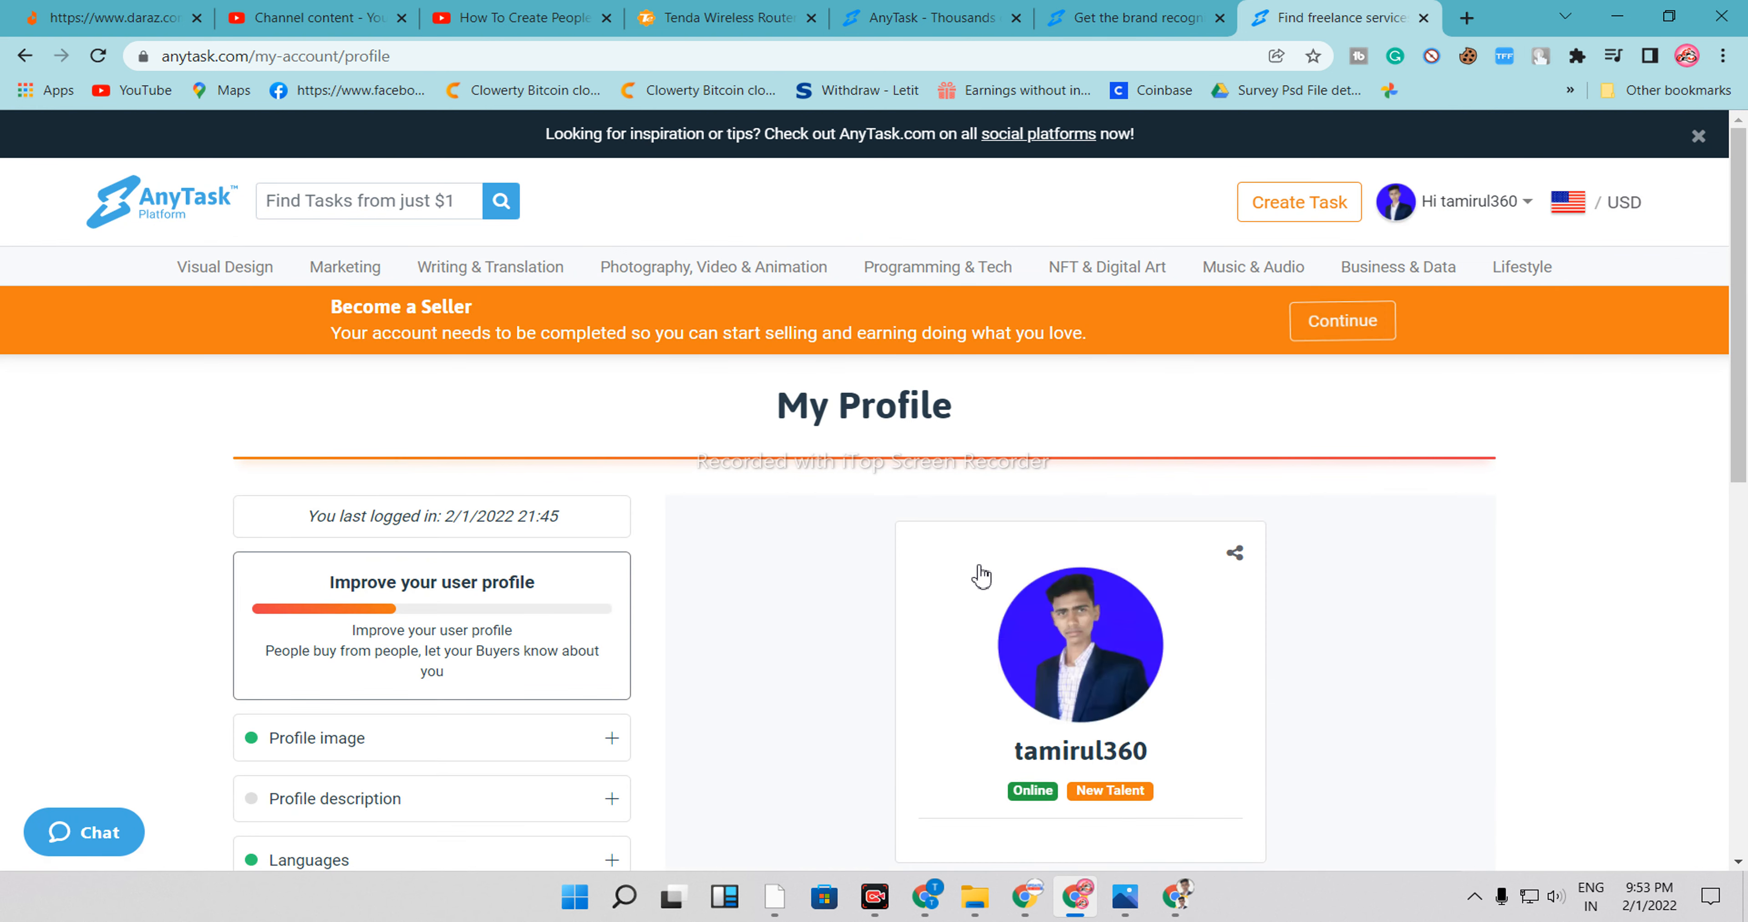
Open the Profile description editor and paste a prepared graphic designer skills description
{"action": "scroll", "coordinate": [392, 734], "scroll_direction": "down", "scroll_amount": 3}
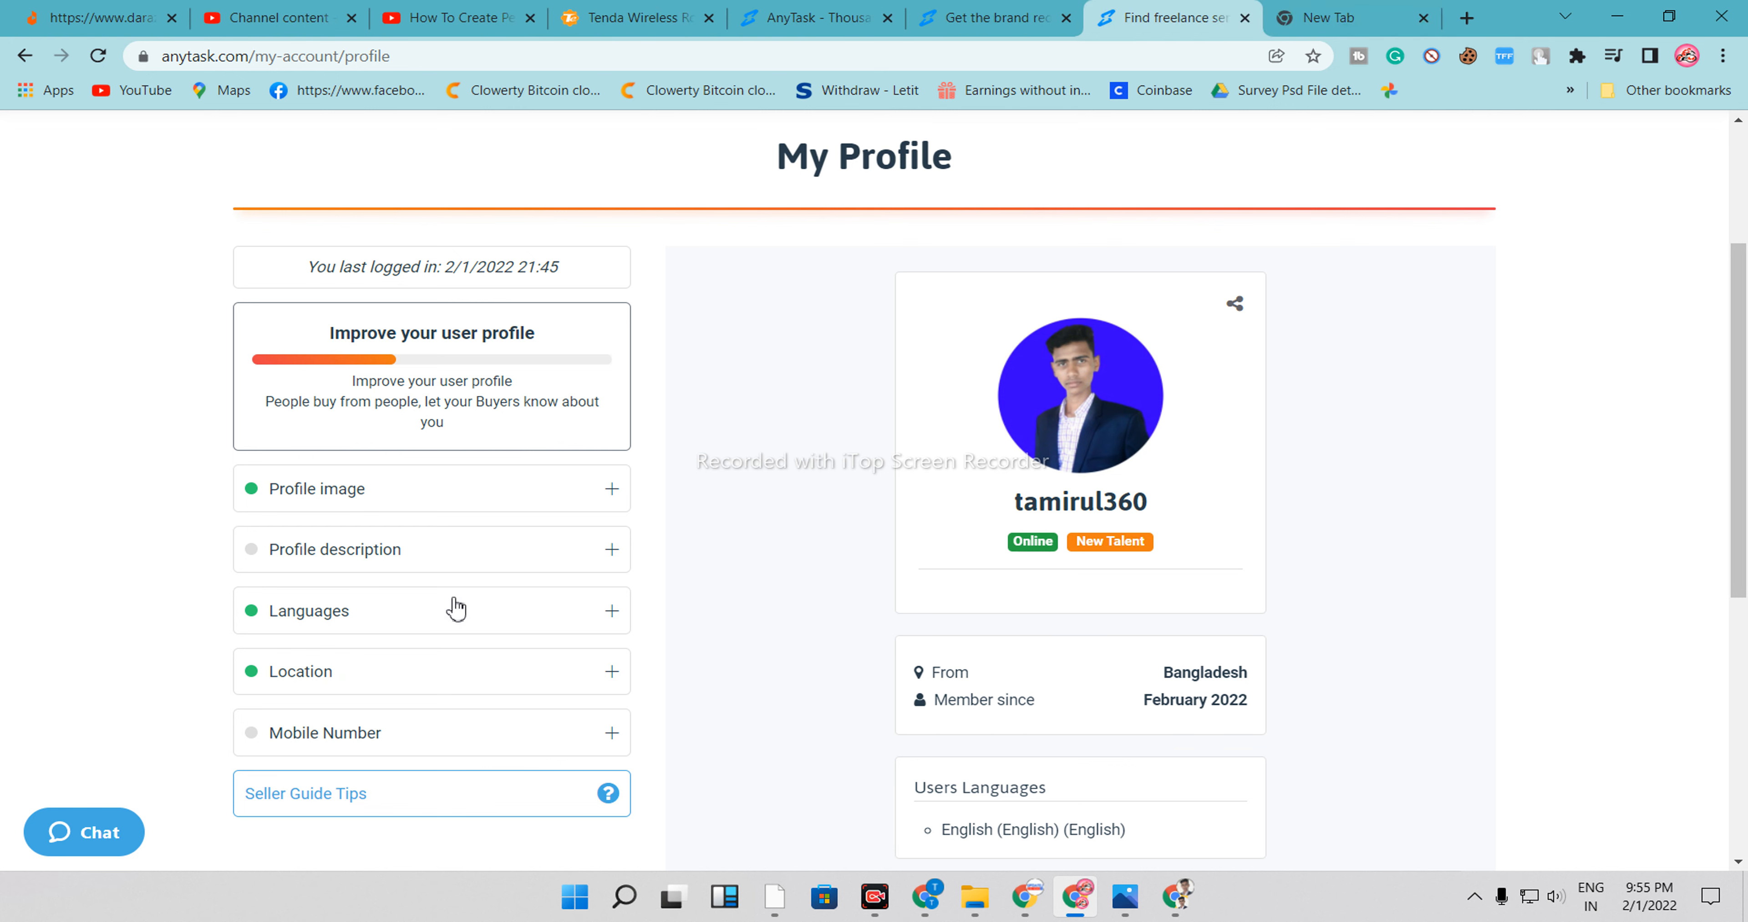
{"action": "left_click", "coordinate": [469, 566]}
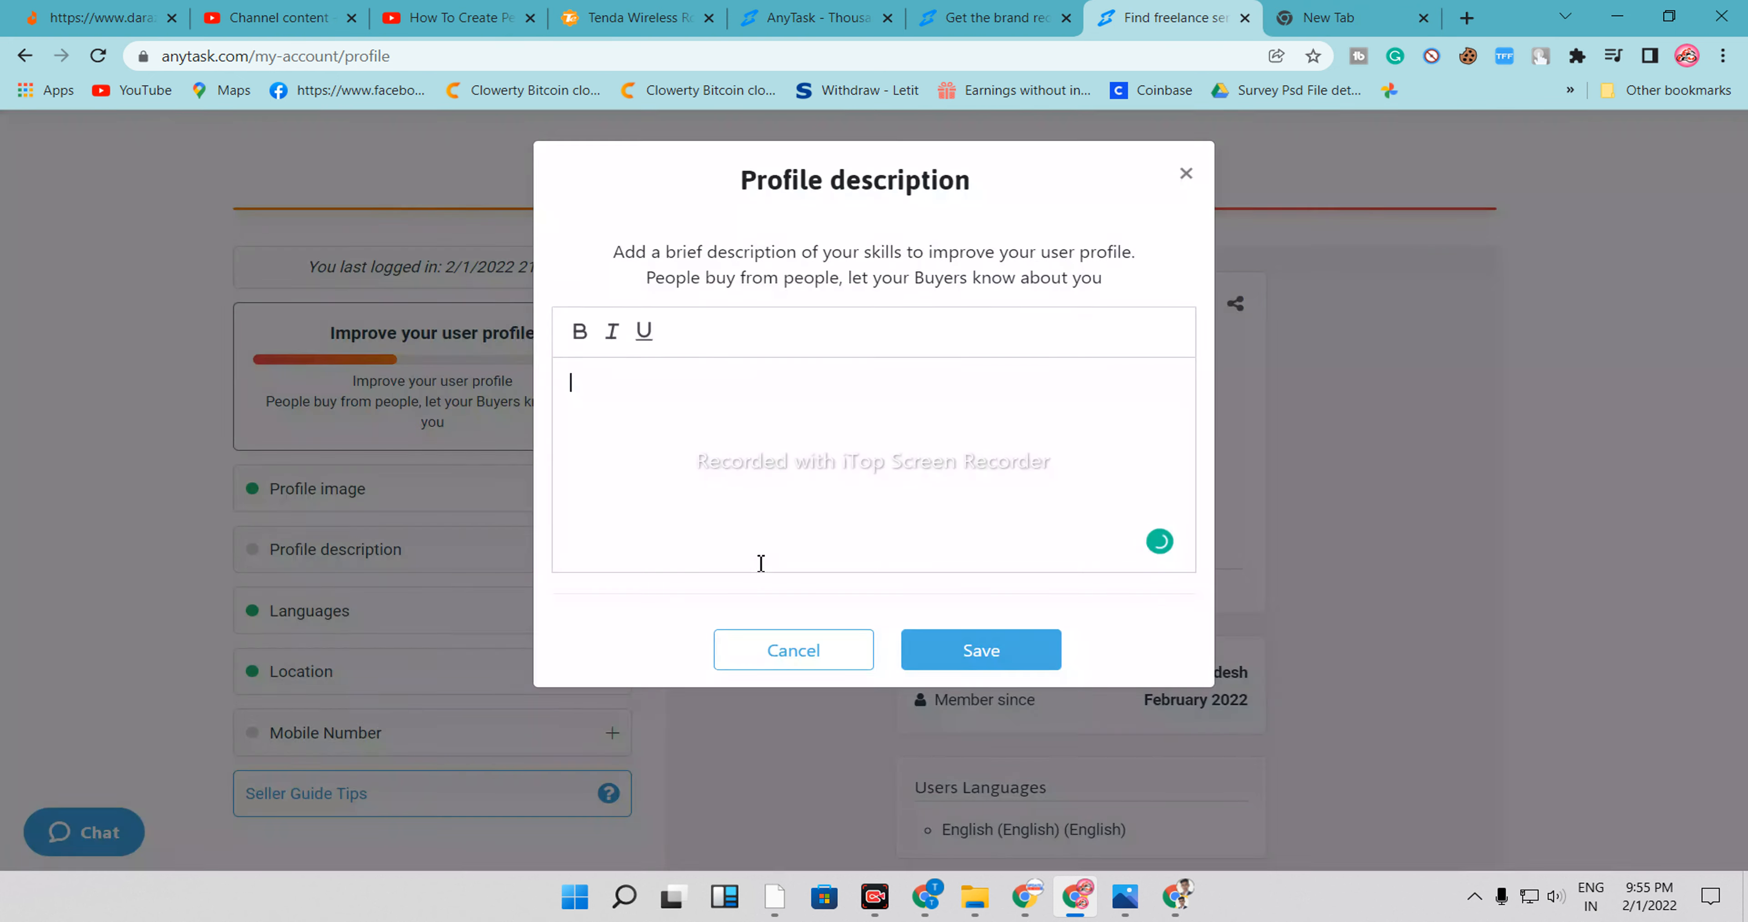
{"action": "key", "text": "ctrl+v"}
{"action": "left_click", "coordinate": [570, 332]}
{"action": "left_click_drag", "start_coordinate": [563, 382], "coordinate": [676, 234]}
{"action": "left_click", "coordinate": [667, 296]}
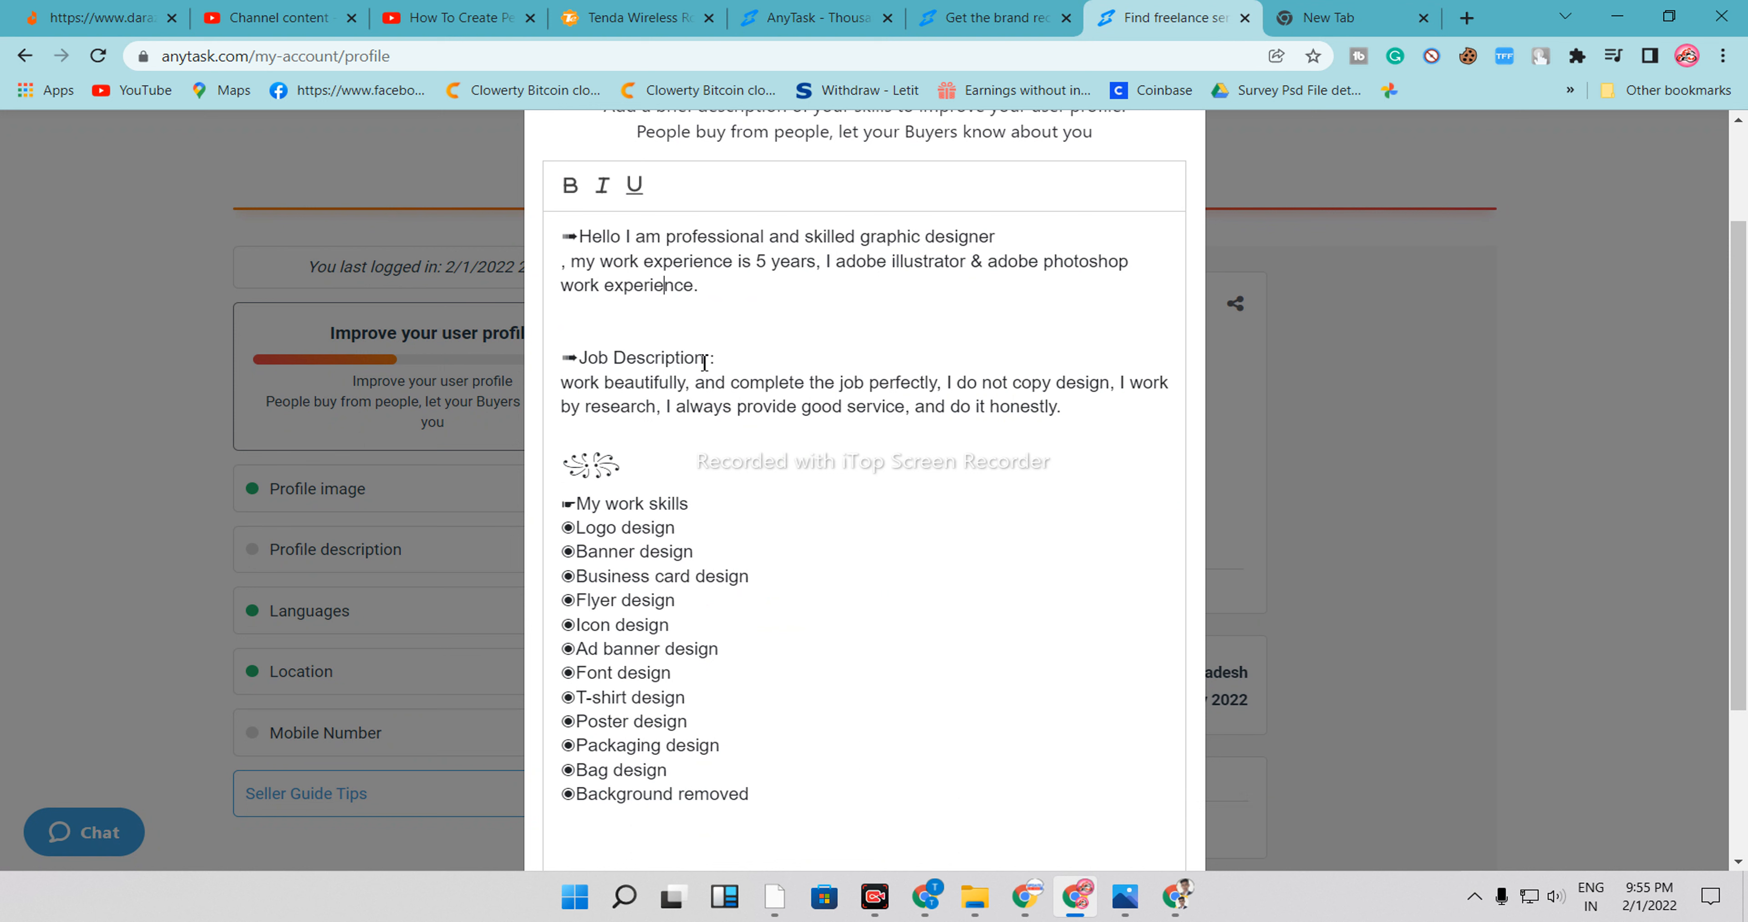
Make the 'Job Description' and 'My work skills' headings bold
{"action": "left_click_drag", "start_coordinate": [704, 364], "coordinate": [562, 358]}
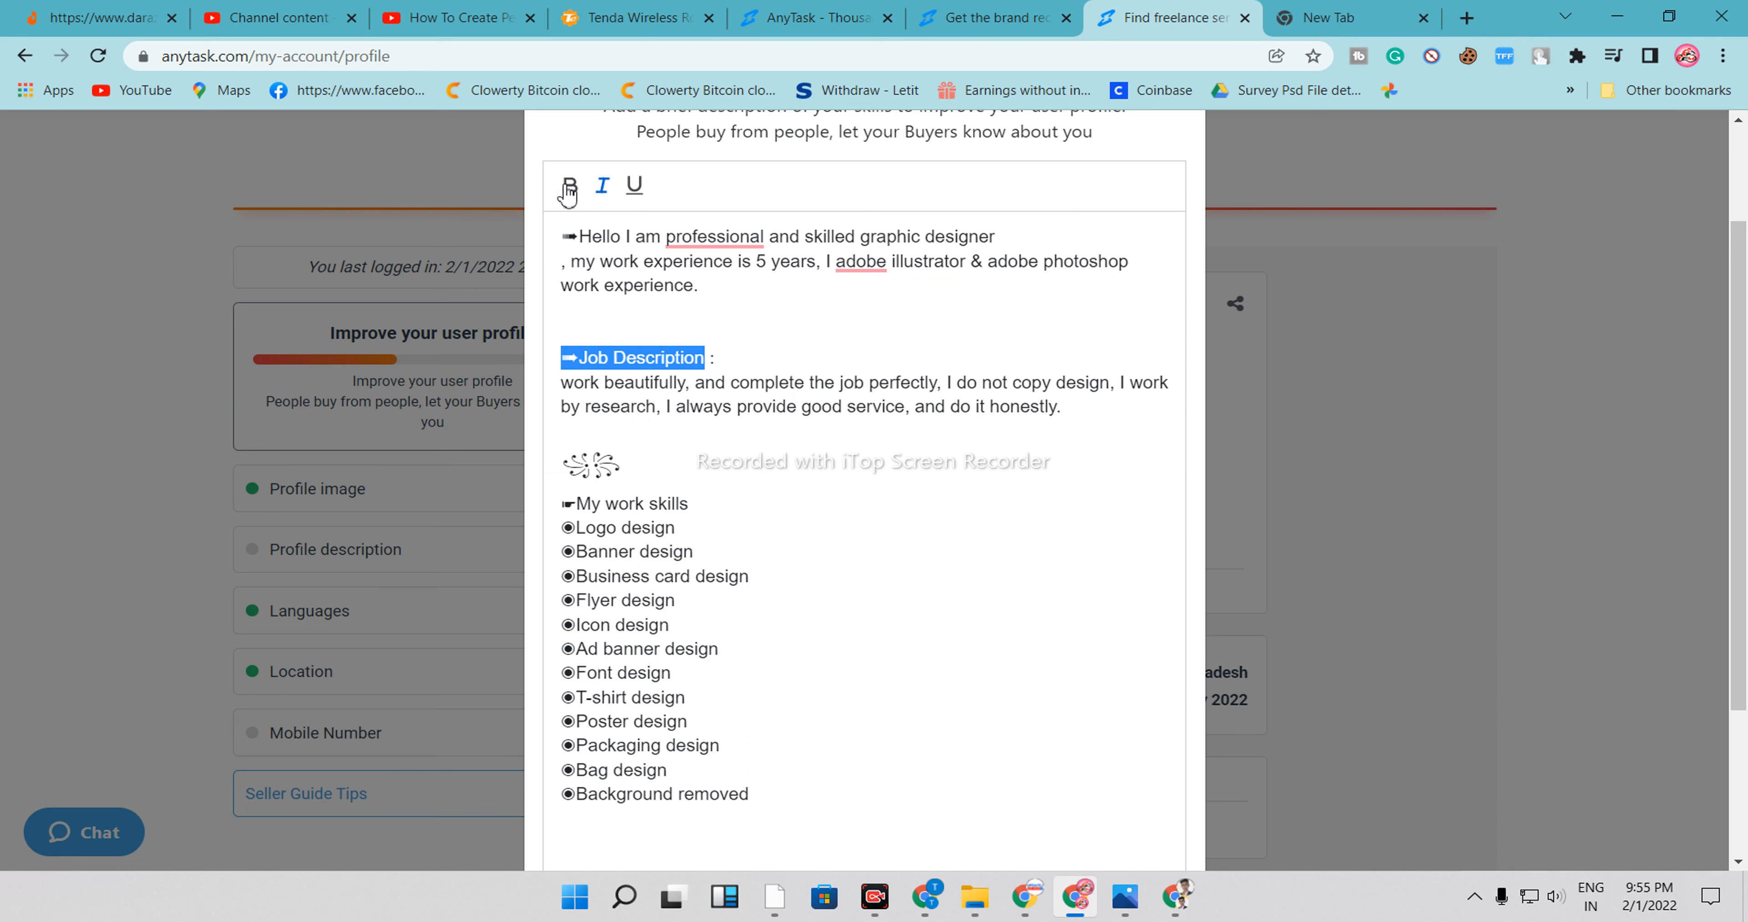
{"action": "left_click", "coordinate": [575, 191]}
{"action": "left_click", "coordinate": [801, 321]}
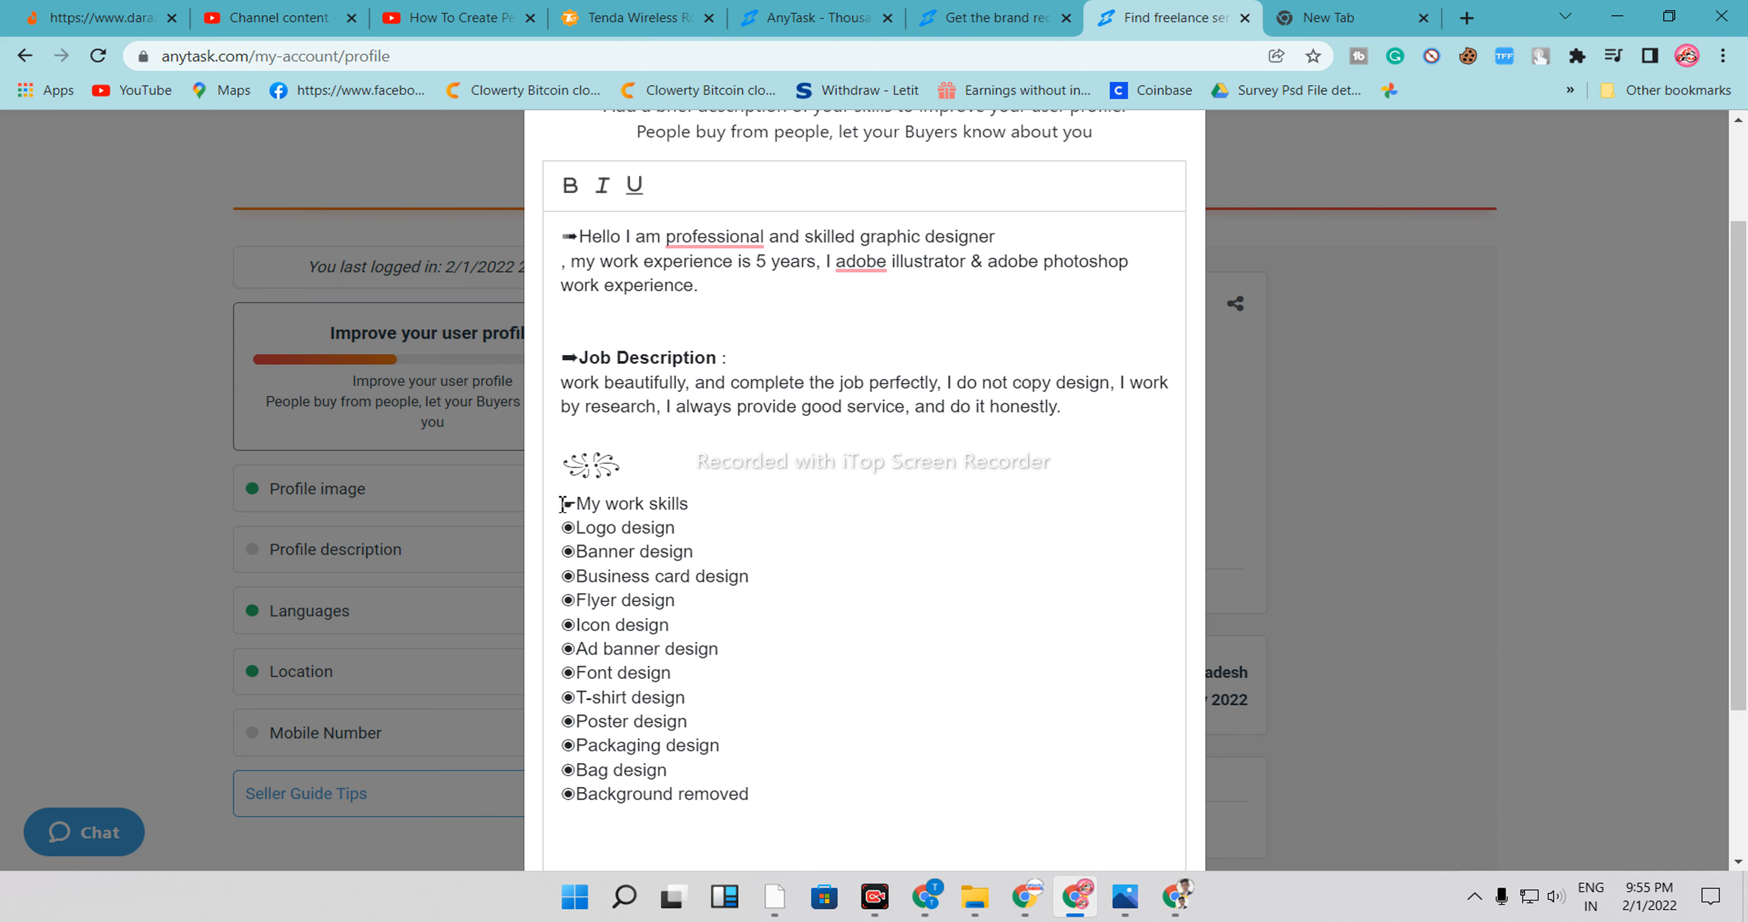
{"action": "left_click_drag", "start_coordinate": [563, 504], "coordinate": [722, 507]}
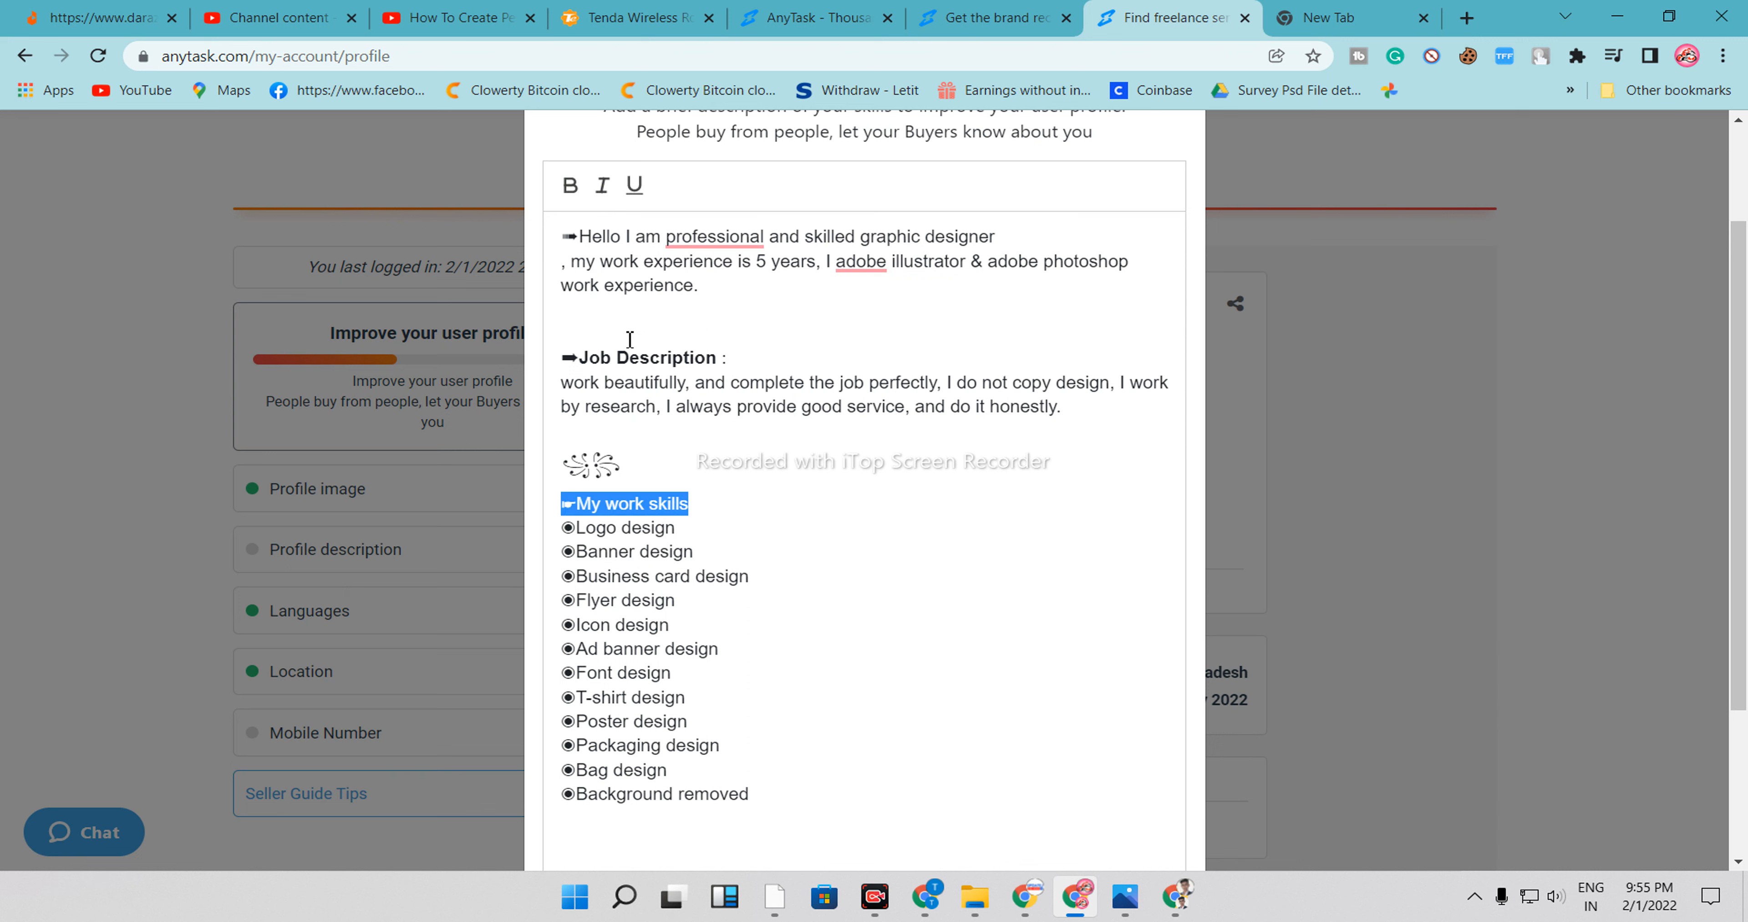
{"action": "left_click", "coordinate": [574, 190]}
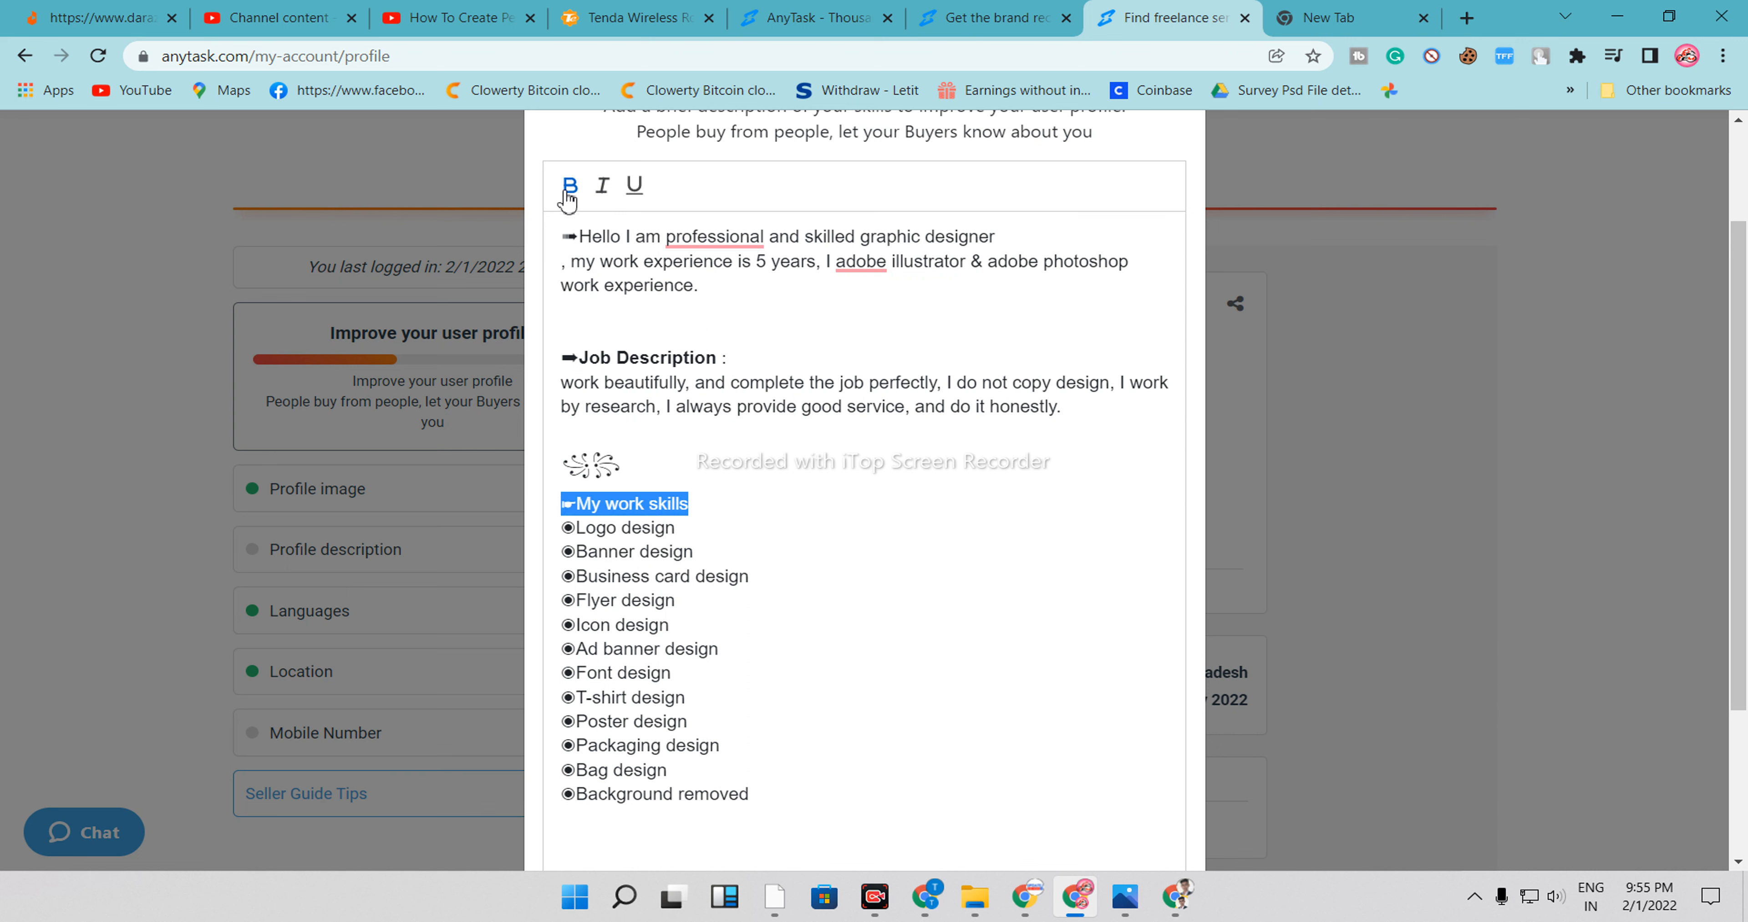
{"action": "left_click", "coordinate": [790, 521]}
Try to save the profile description
{"action": "scroll", "coordinate": [672, 354], "scroll_direction": "up", "scroll_amount": 2}
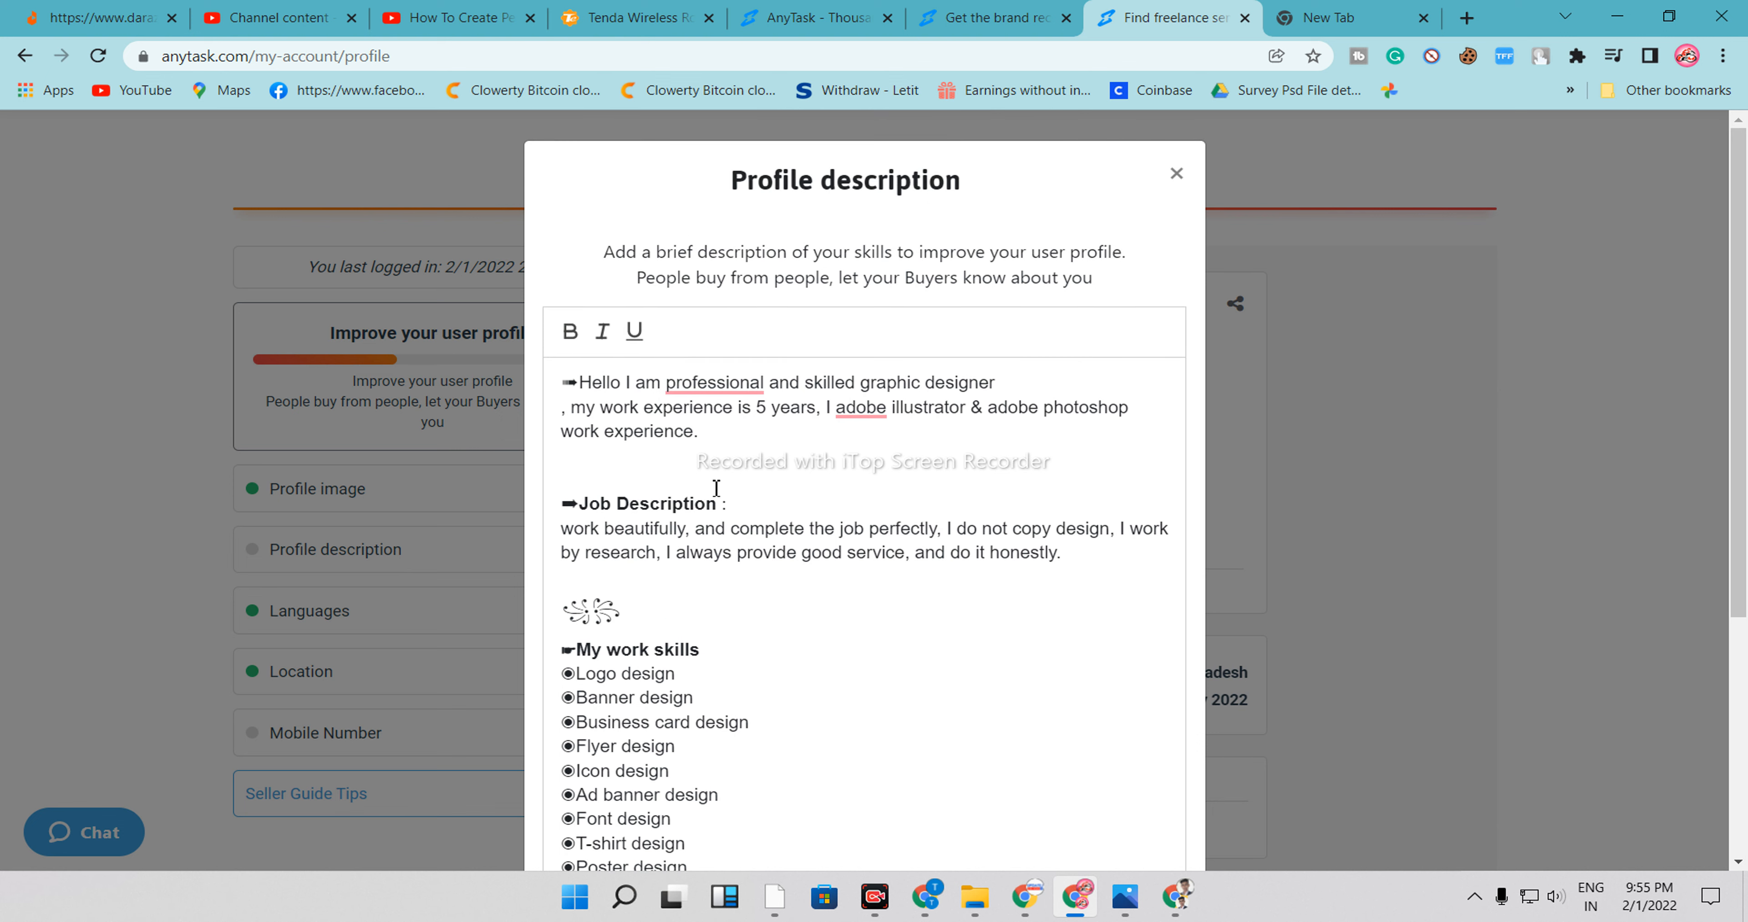
{"action": "scroll", "coordinate": [719, 480], "scroll_direction": "down", "scroll_amount": 5}
{"action": "left_click", "coordinate": [968, 804]}
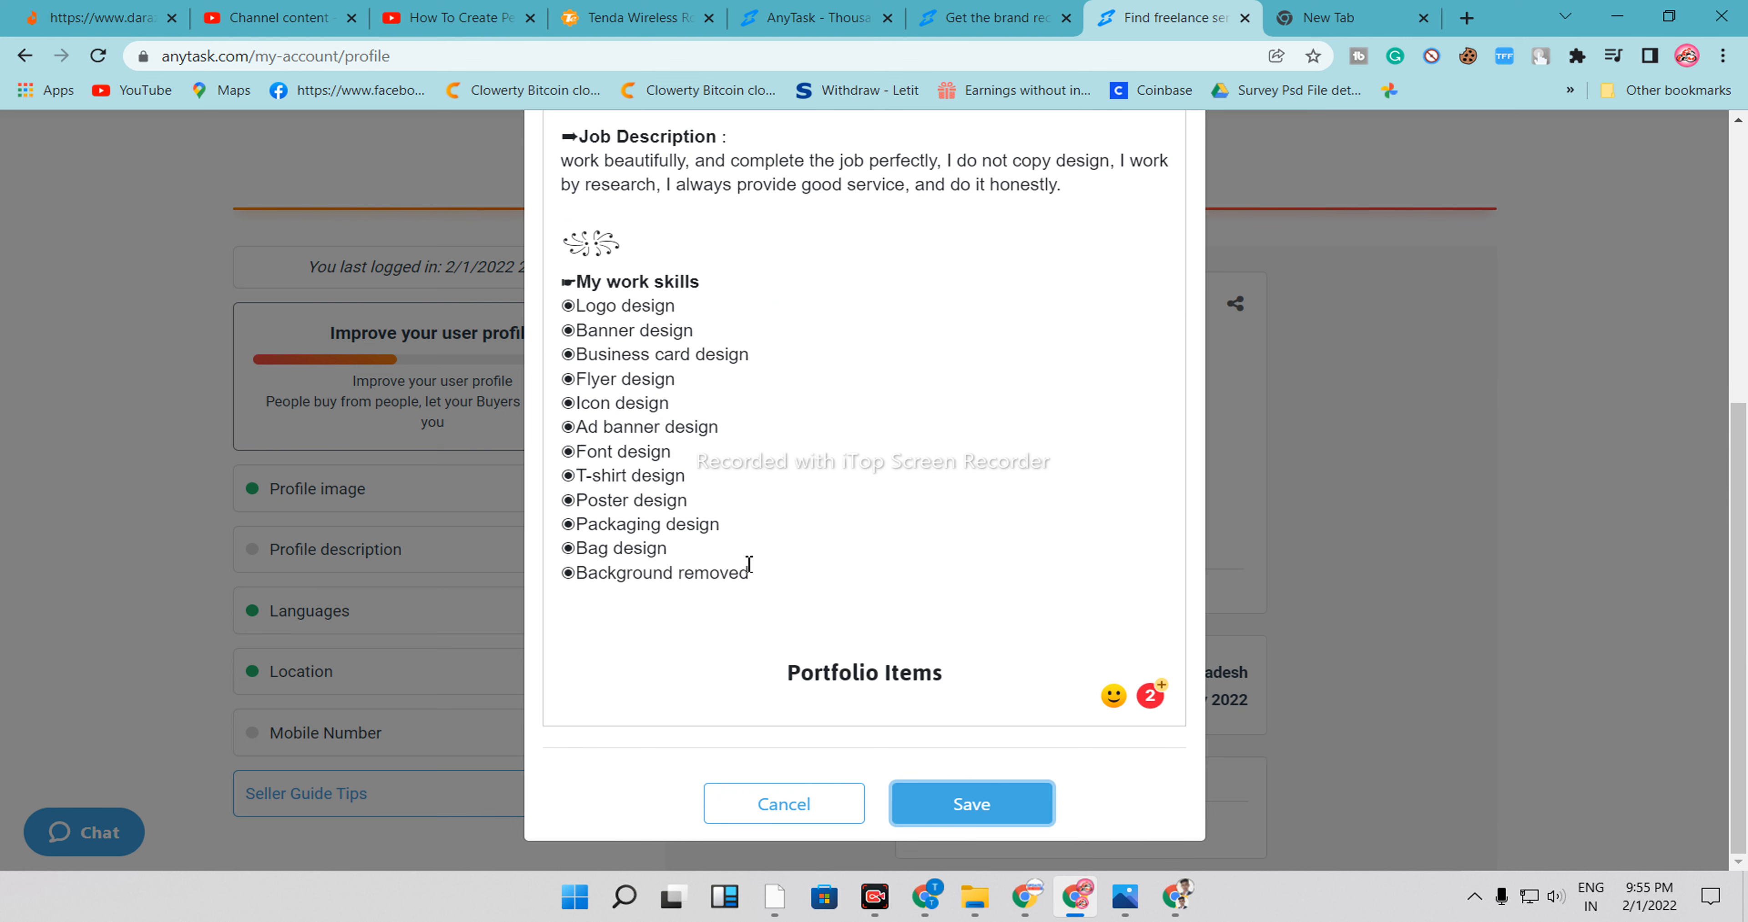
{"action": "left_click", "coordinate": [950, 814]}
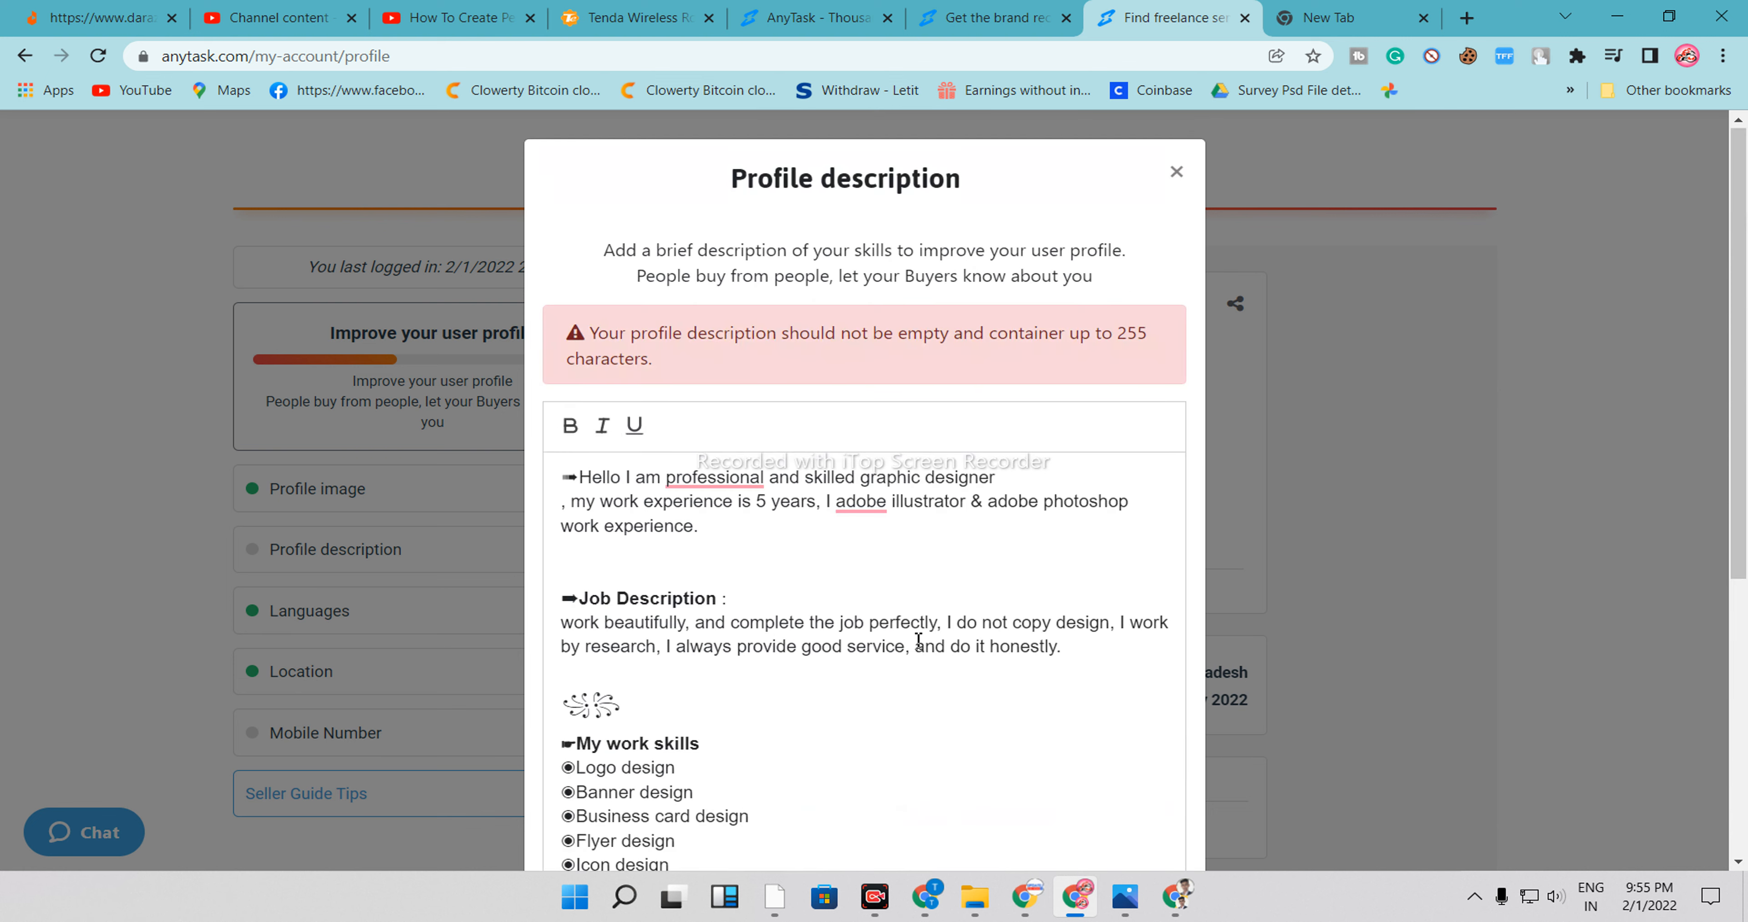
Delete all description text except the final 'Background removed' line
{"action": "scroll", "coordinate": [889, 624], "scroll_direction": "down", "scroll_amount": 3}
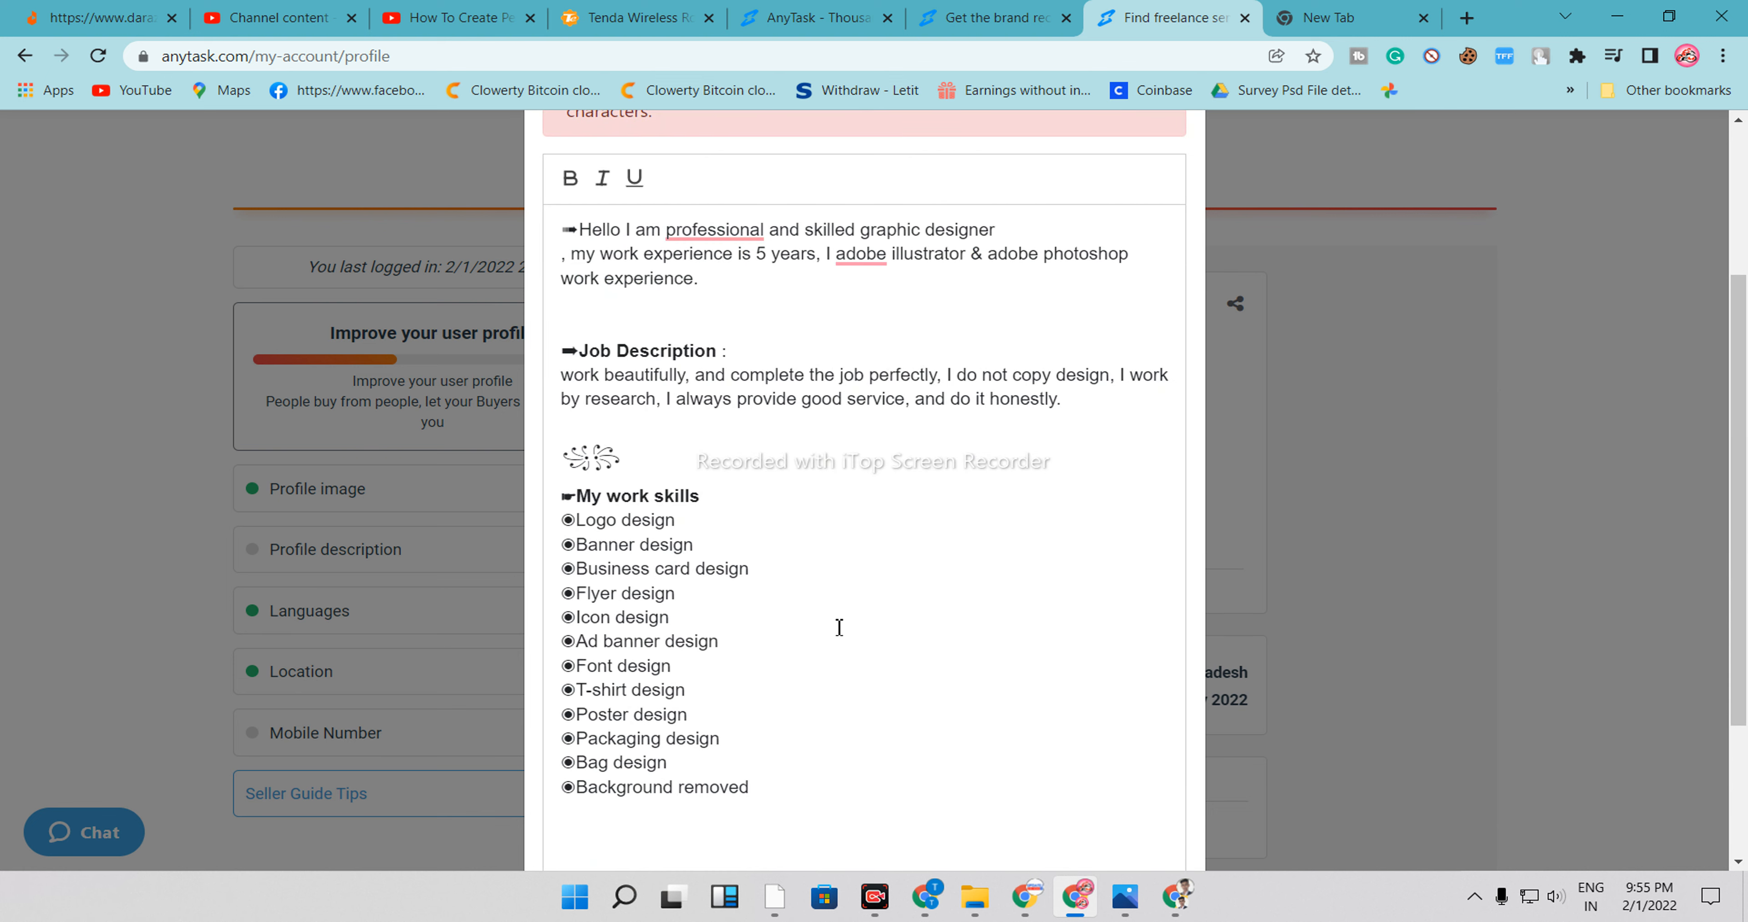
{"action": "left_click_drag", "start_coordinate": [744, 748], "coordinate": [548, 201]}
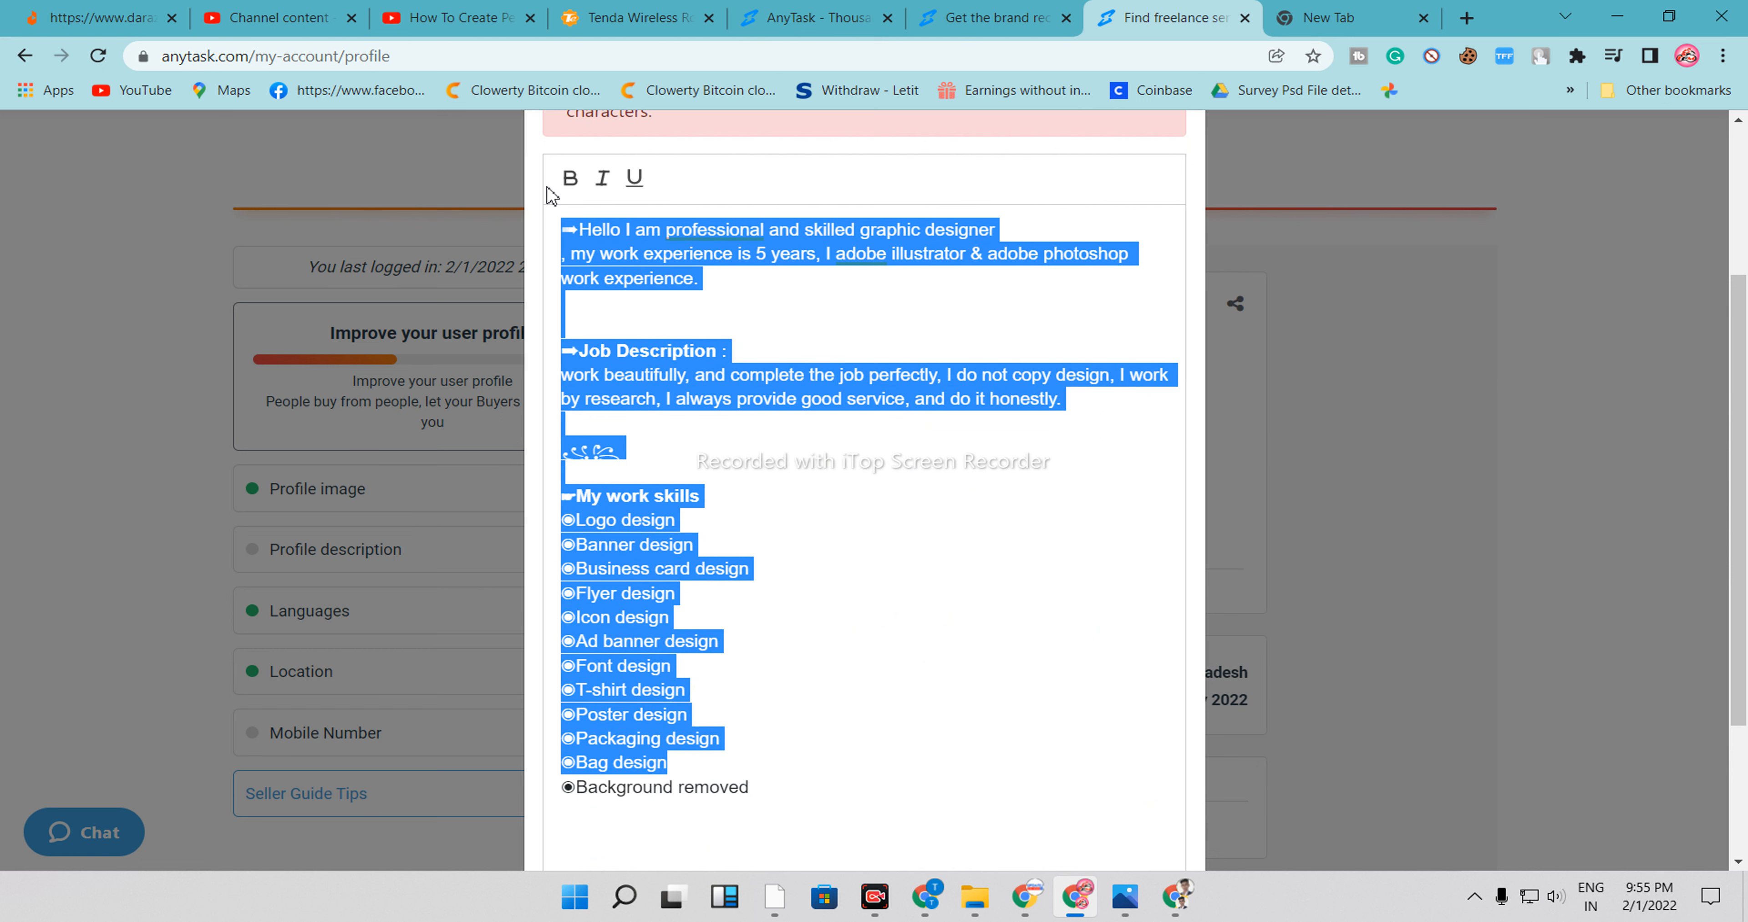
{"action": "key", "text": "BackSpace"}
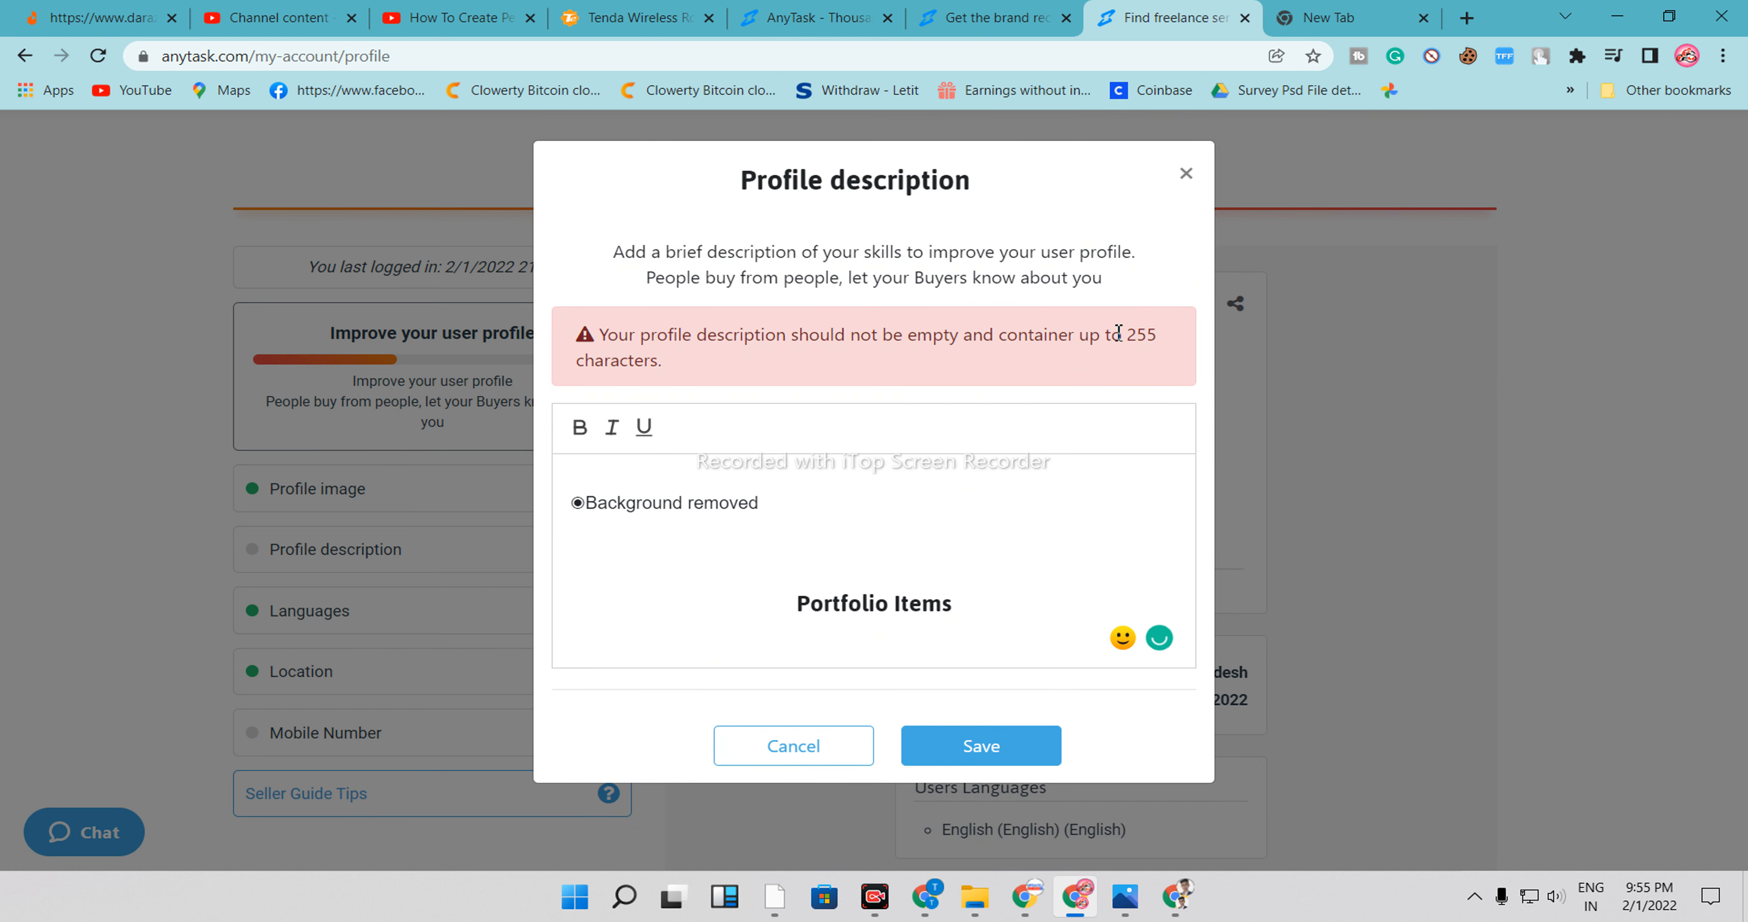
Save the edited profile description
{"action": "left_click_drag", "start_coordinate": [1128, 335], "coordinate": [1147, 336]}
{"action": "left_click", "coordinate": [1016, 757]}
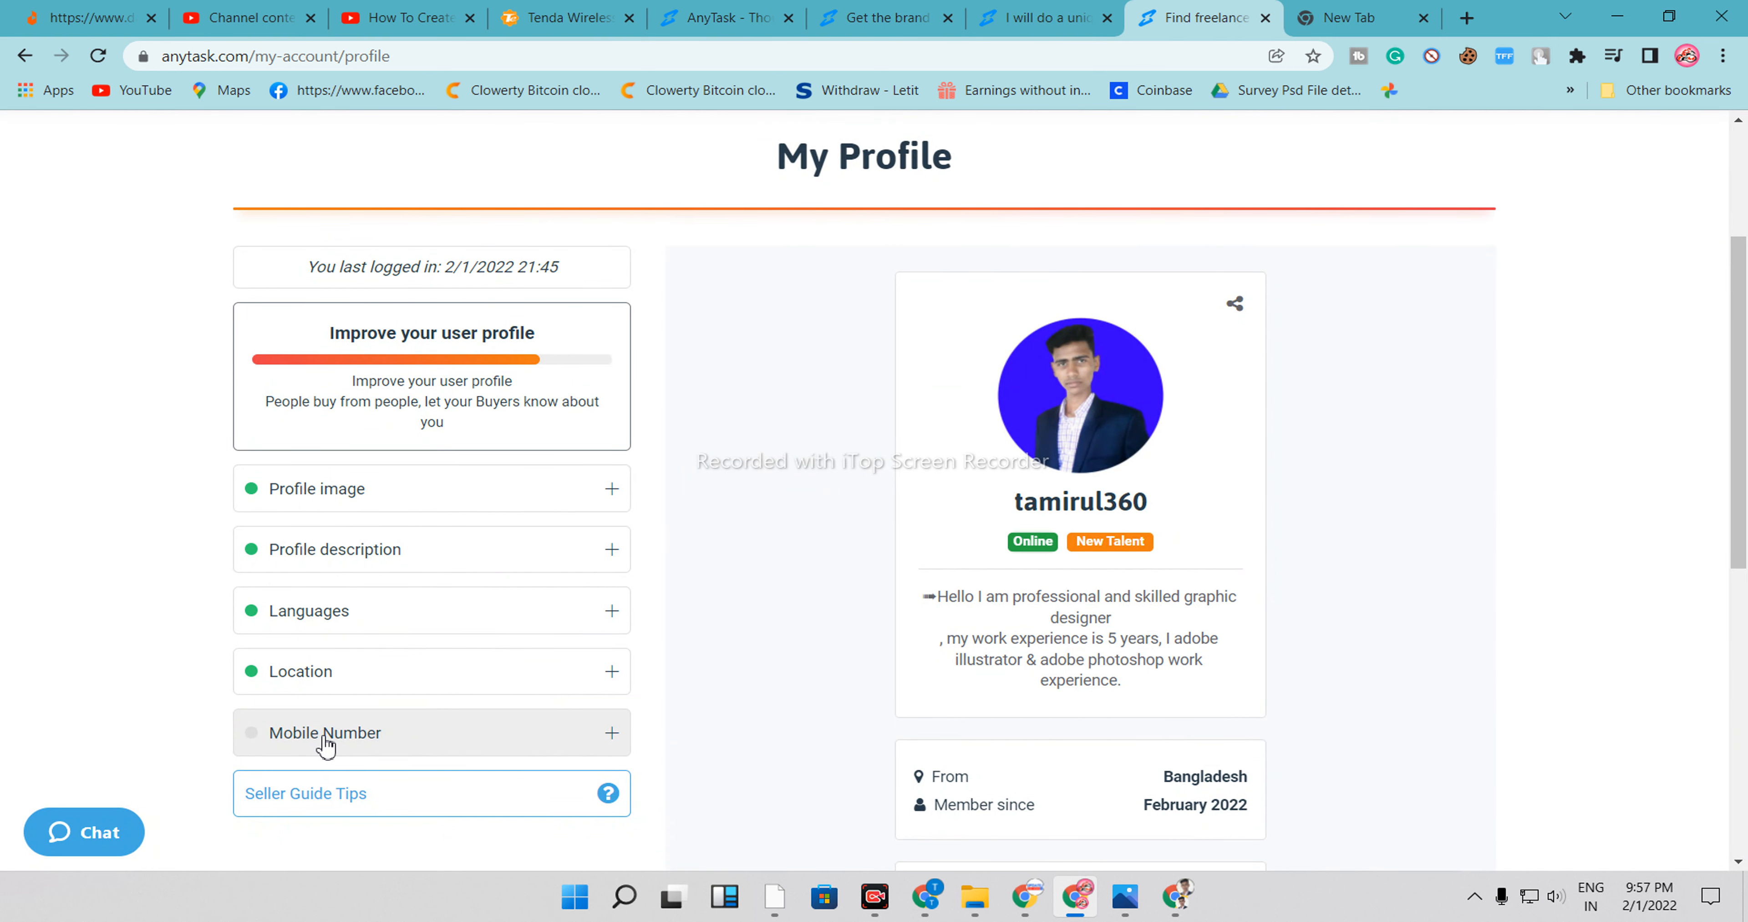
Open the Mobile Number section, enter a mobile number with country code, and save it
{"action": "left_click", "coordinate": [326, 735]}
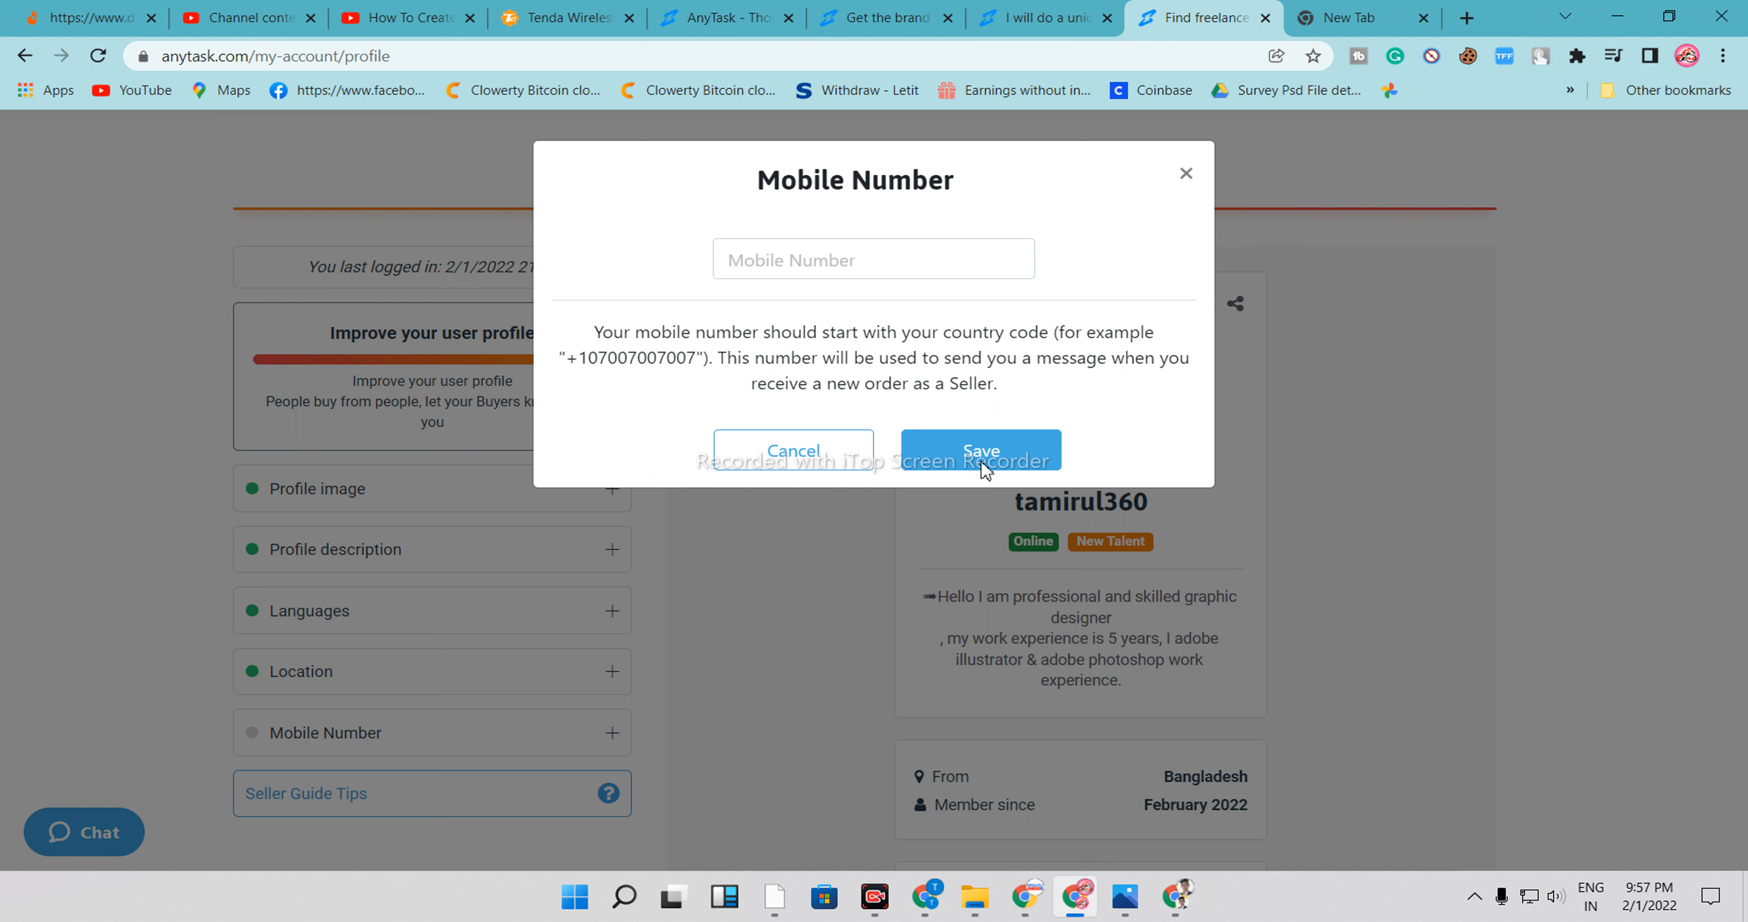
{"action": "left_click", "coordinate": [833, 271]}
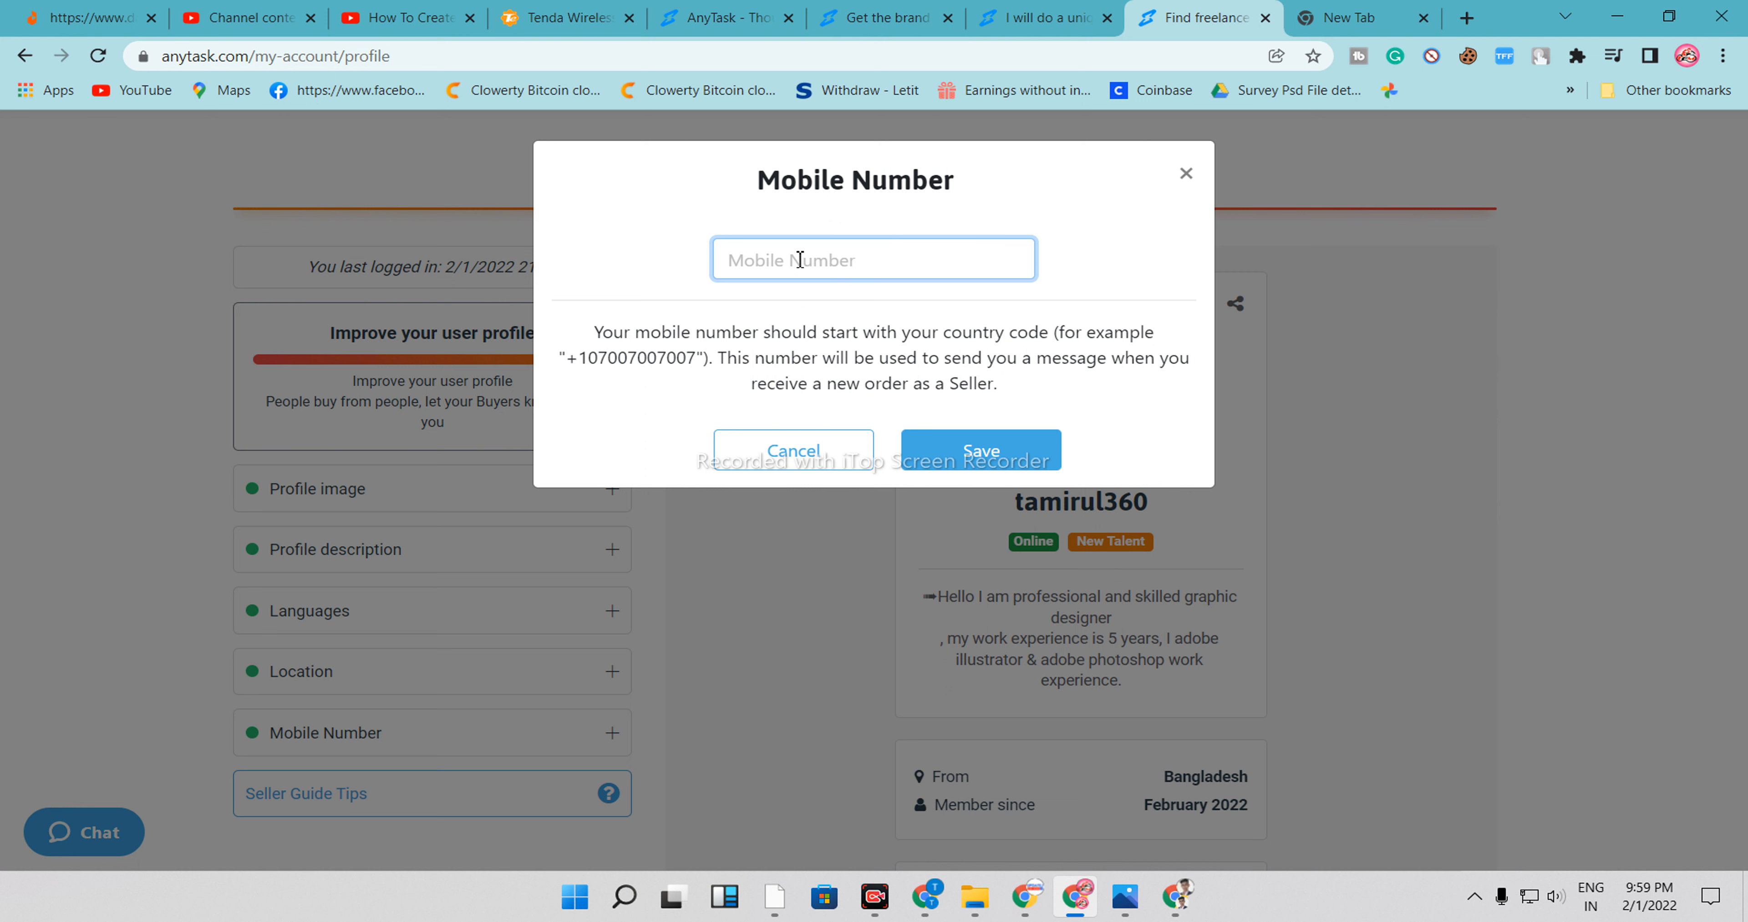
{"action": "type", "text": "+"}
{"action": "type", "text": "+"}
{"action": "type", "text": "5412"}
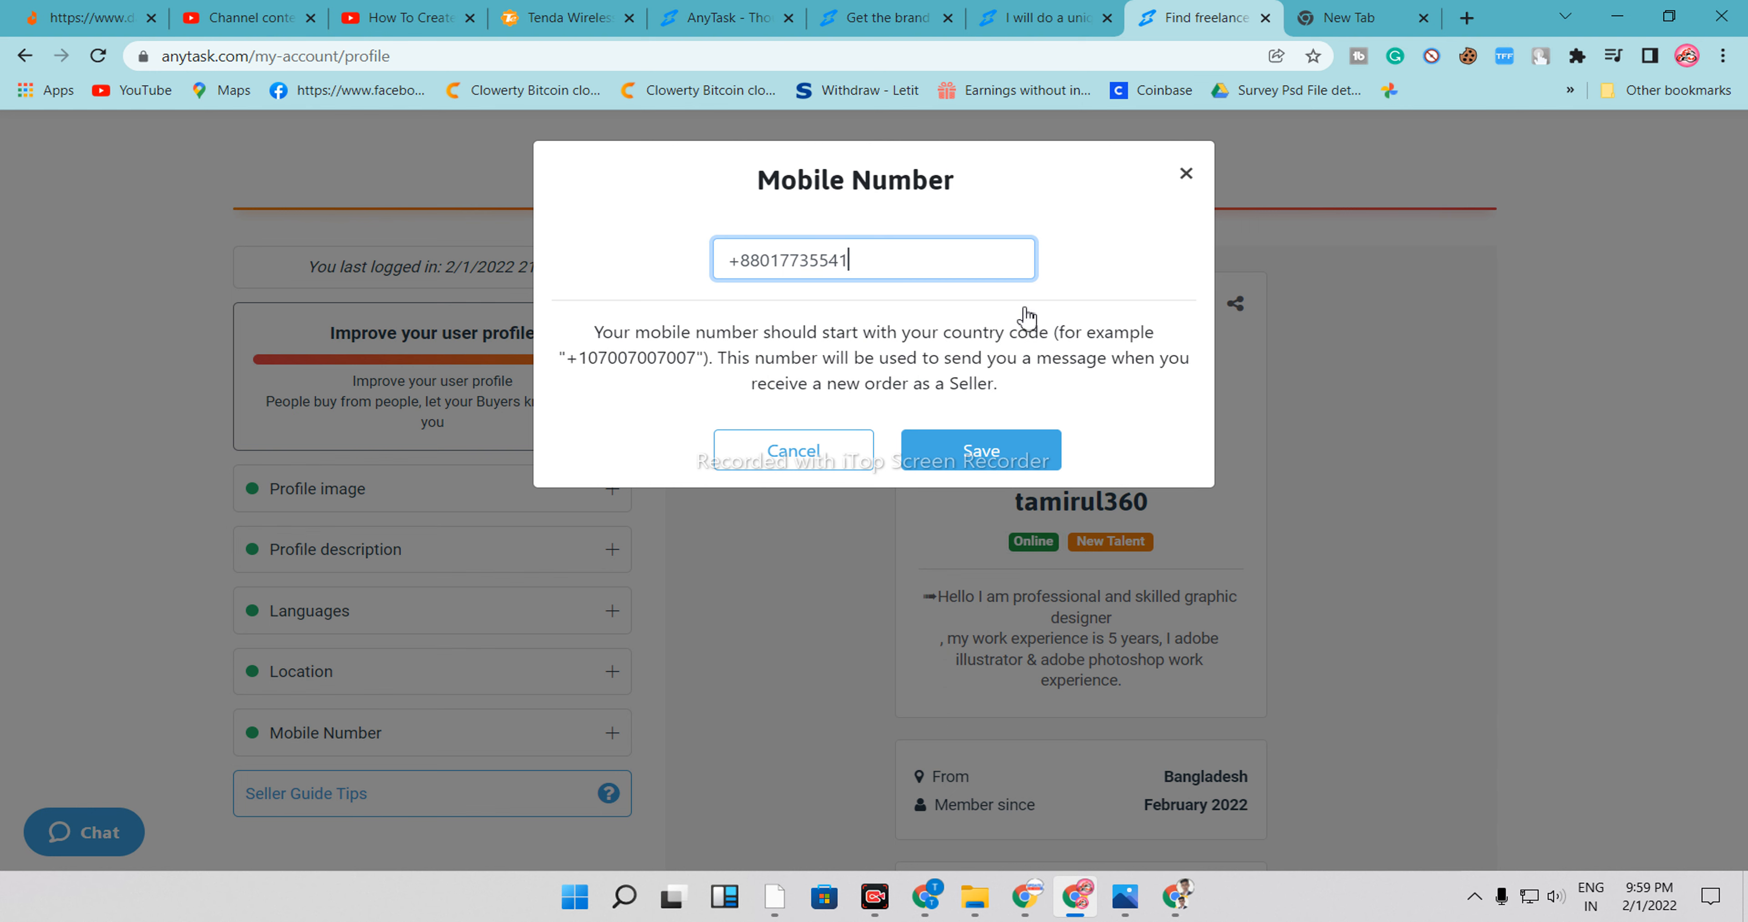
{"action": "left_click", "coordinate": [947, 463]}
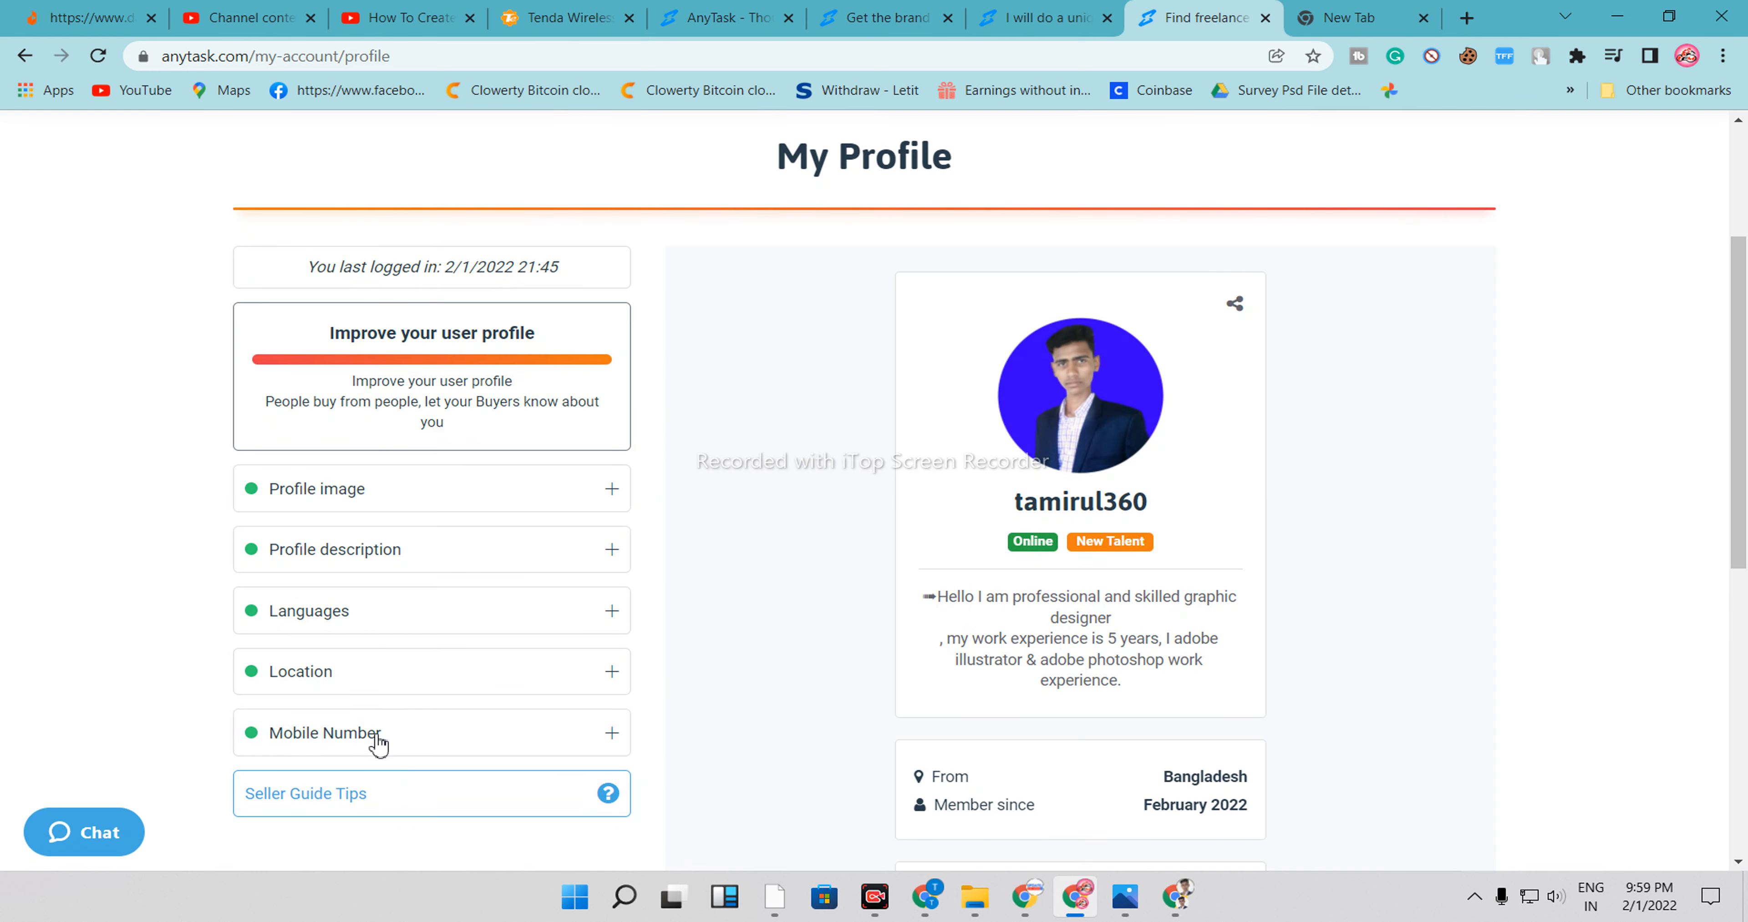
{"action": "left_click", "coordinate": [377, 738]}
{"action": "left_click", "coordinate": [977, 452]}
Open the My Tasks page from the account menu and look over the draft task area
{"action": "scroll", "coordinate": [1115, 378], "scroll_direction": "up", "scroll_amount": 4}
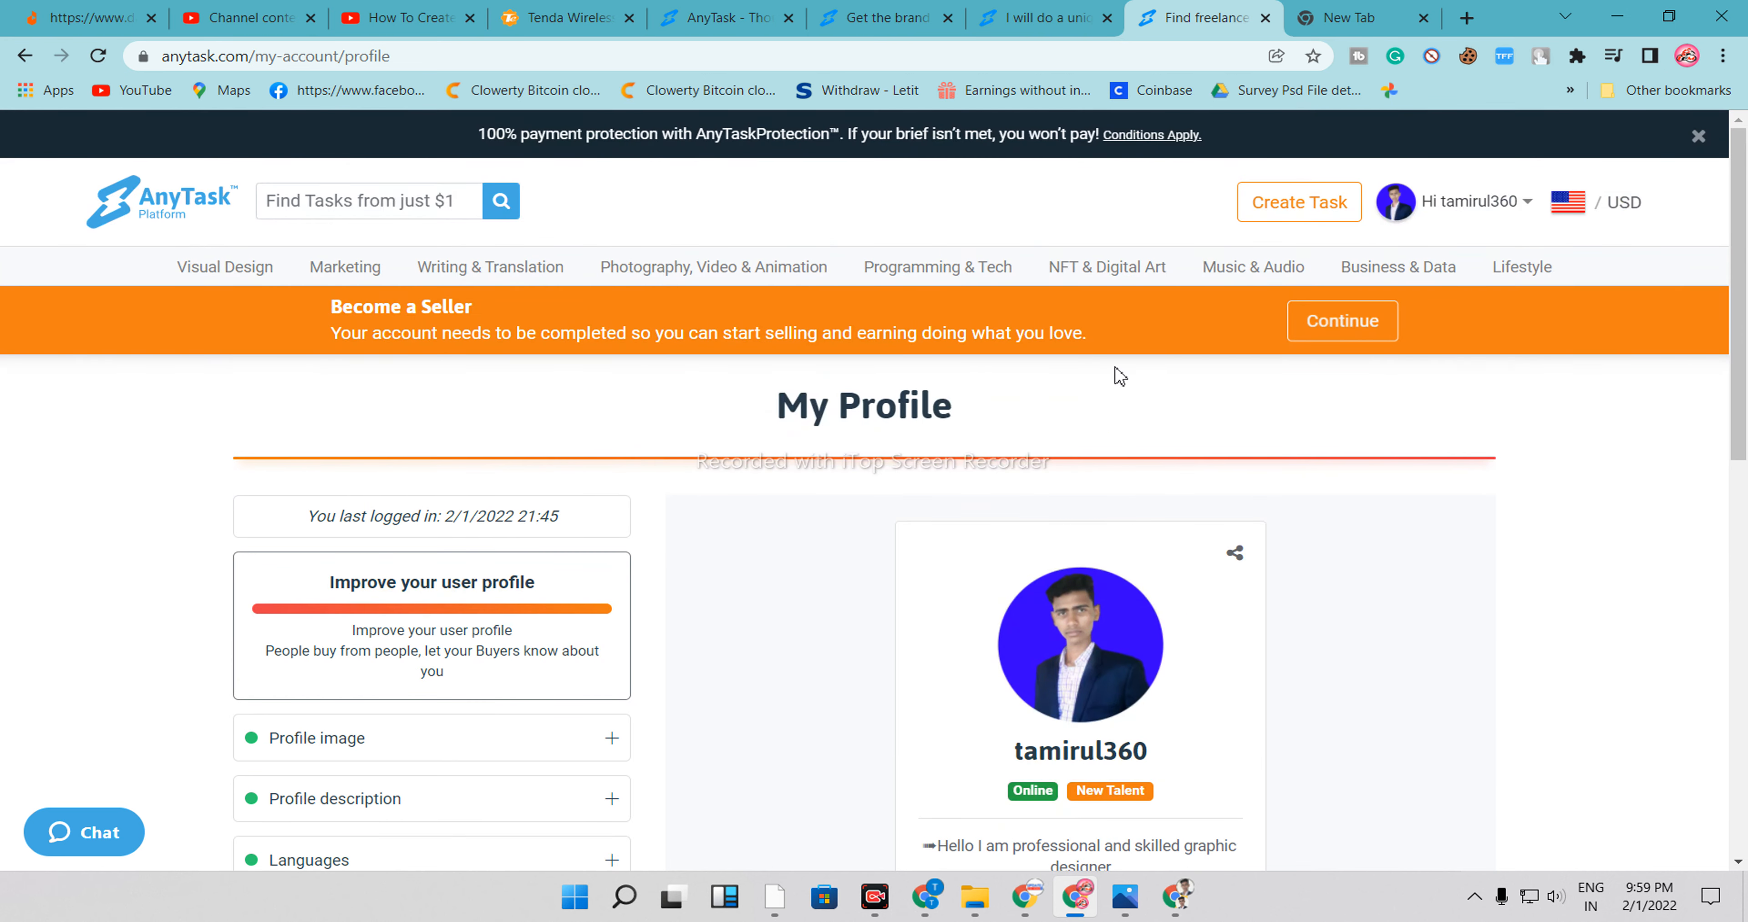
{"action": "left_click", "coordinate": [1454, 211]}
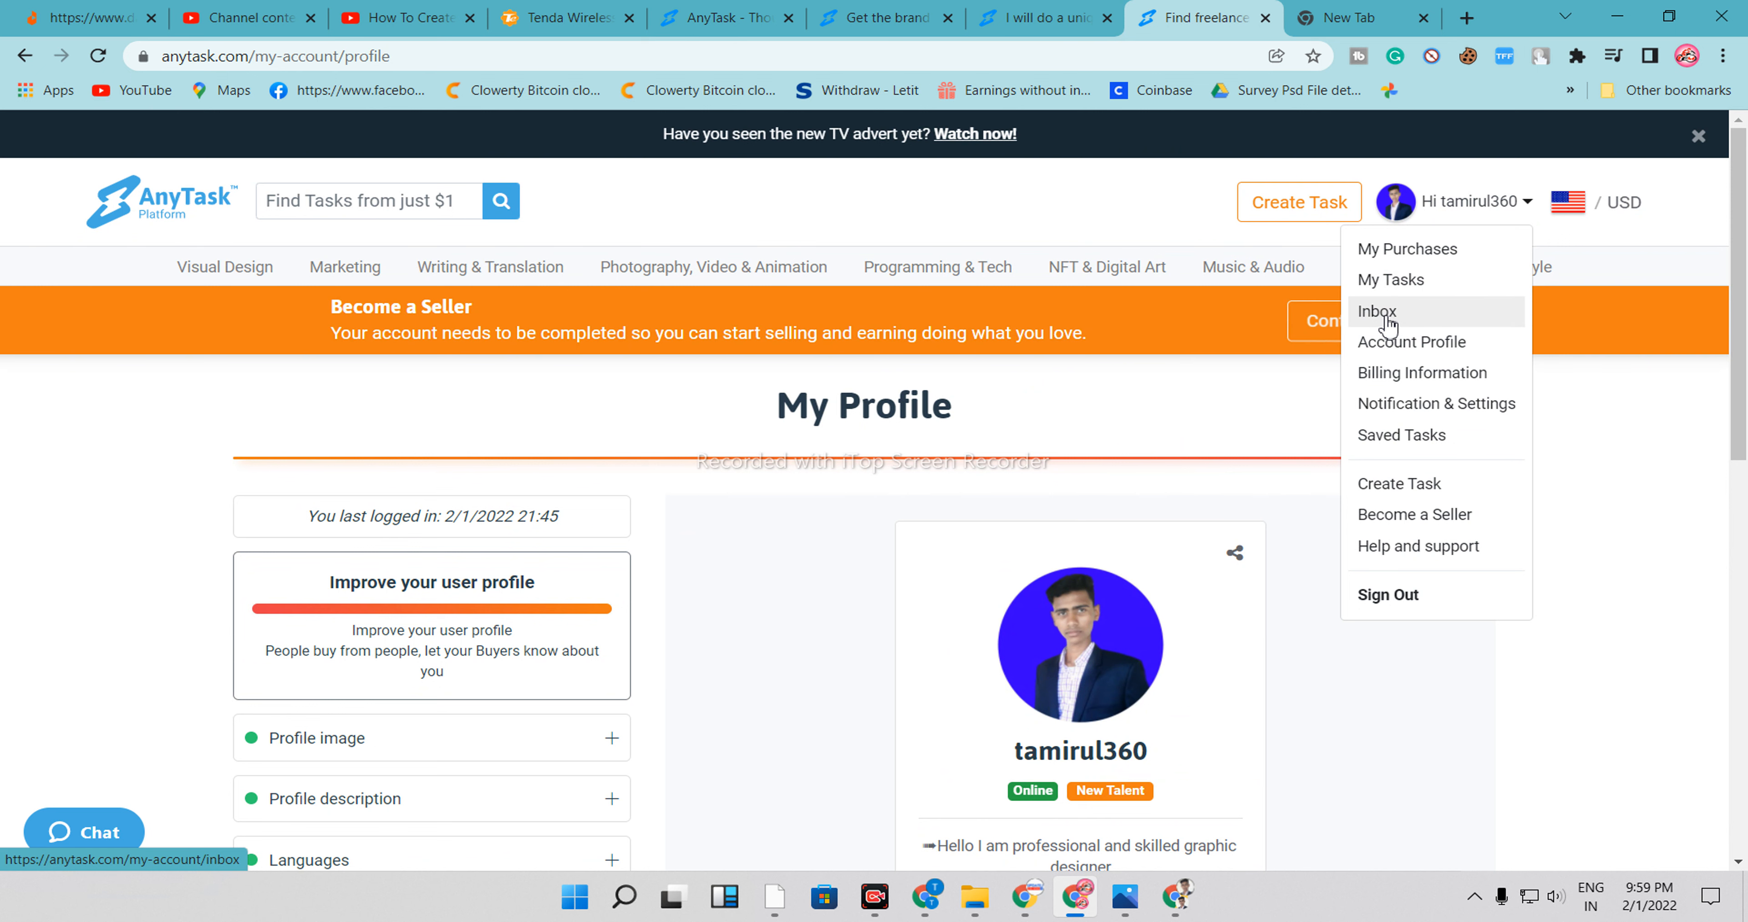
{"action": "left_click", "coordinate": [1390, 281]}
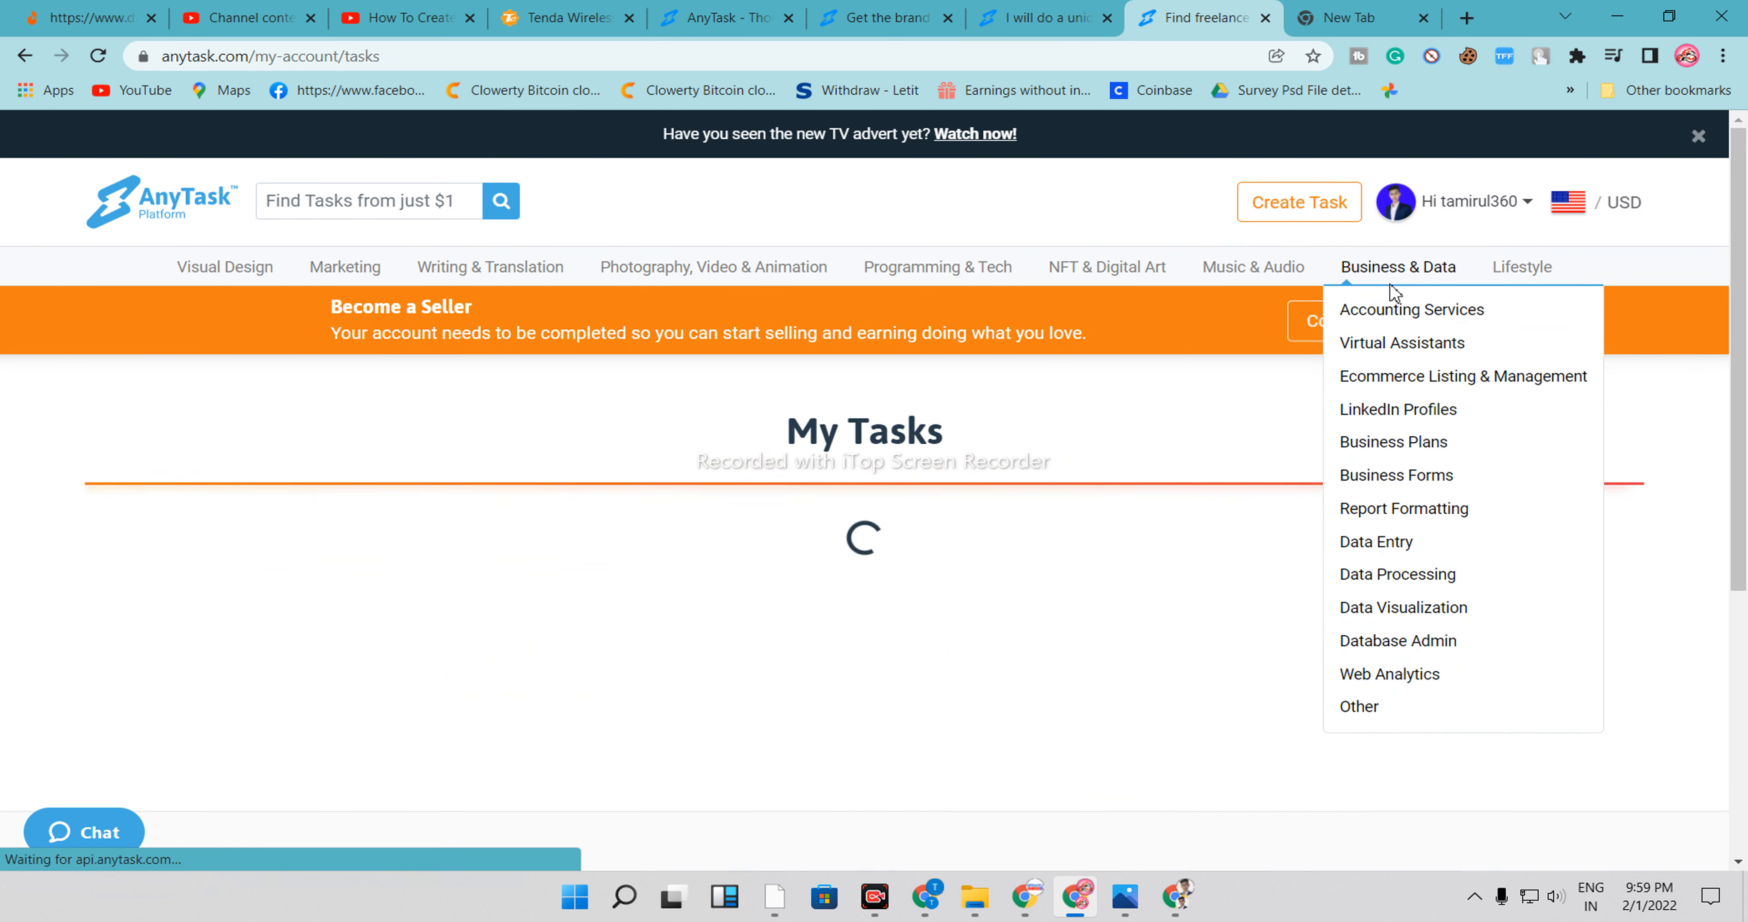
{"action": "scroll", "coordinate": [912, 692], "scroll_direction": "down", "scroll_amount": 3}
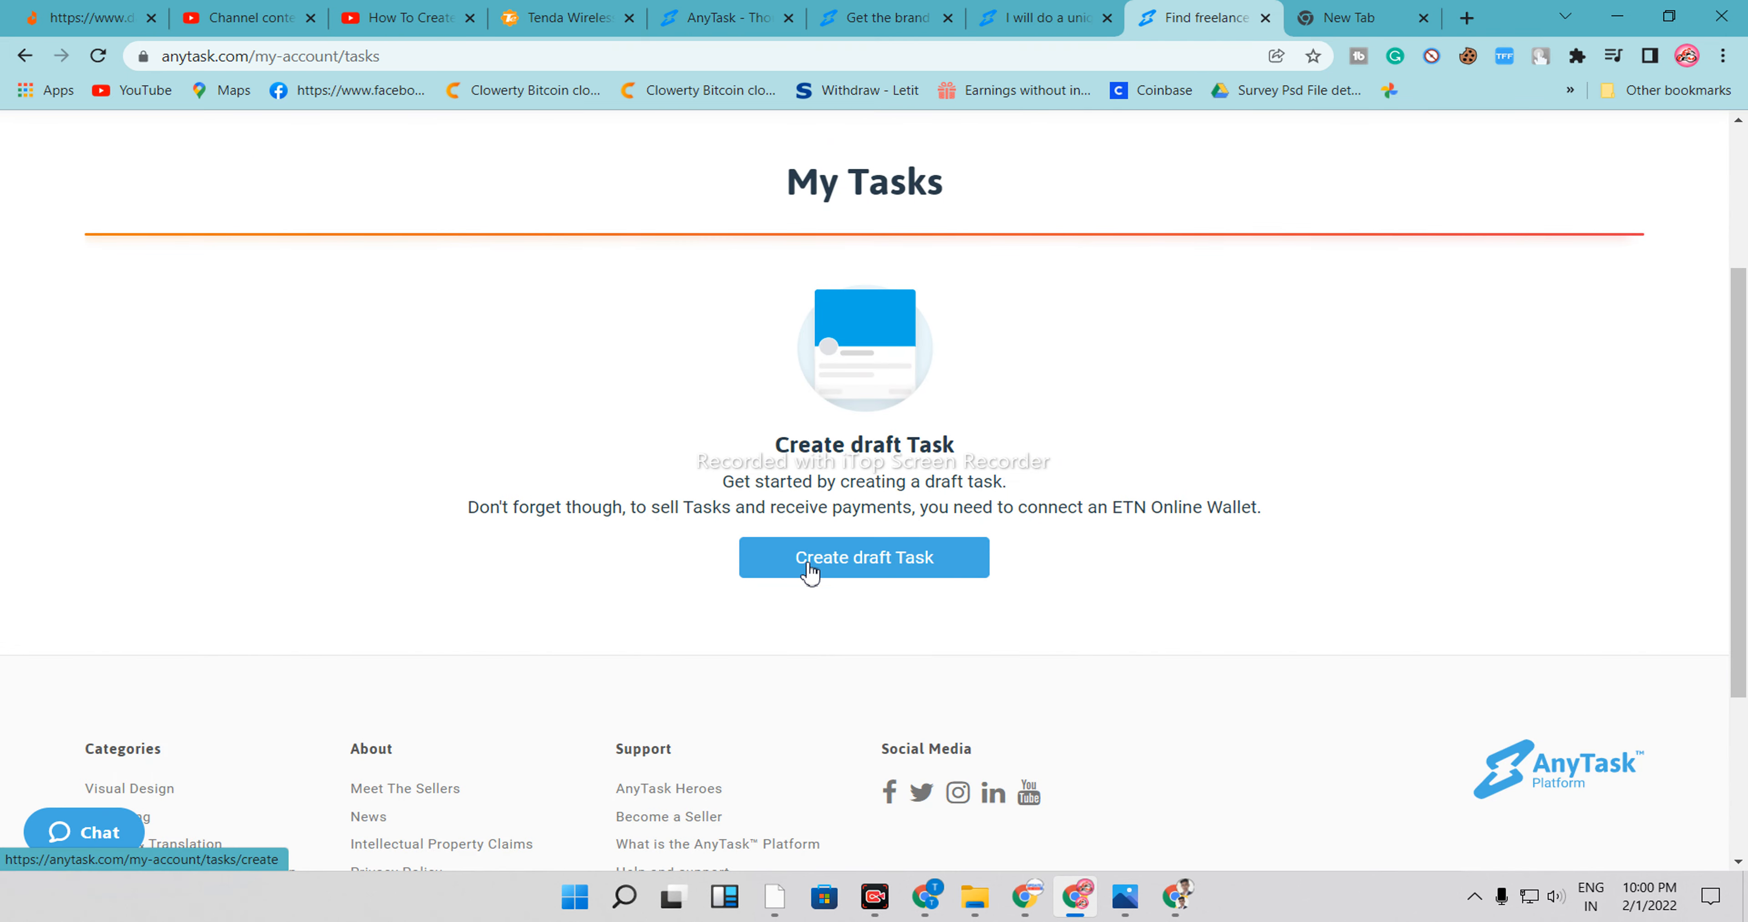
{"action": "scroll", "coordinate": [809, 573], "scroll_direction": "up", "scroll_amount": 3}
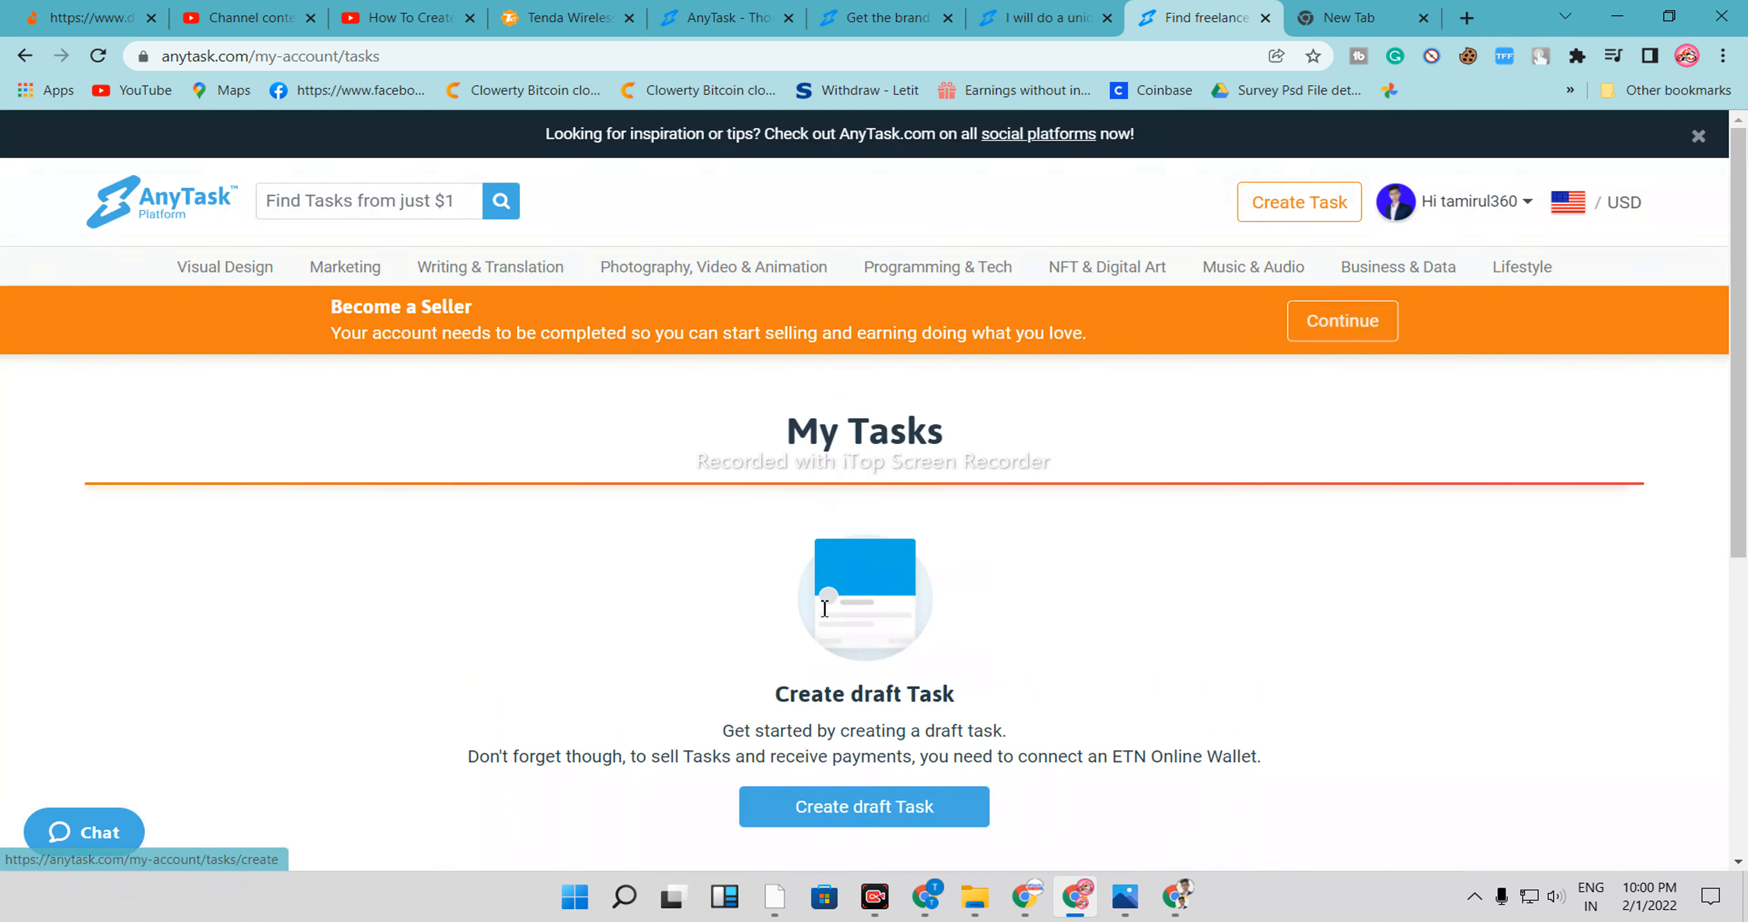
Open Notification & Settings from the account menu and review the notification and away-status options
{"action": "left_click", "coordinate": [1459, 206]}
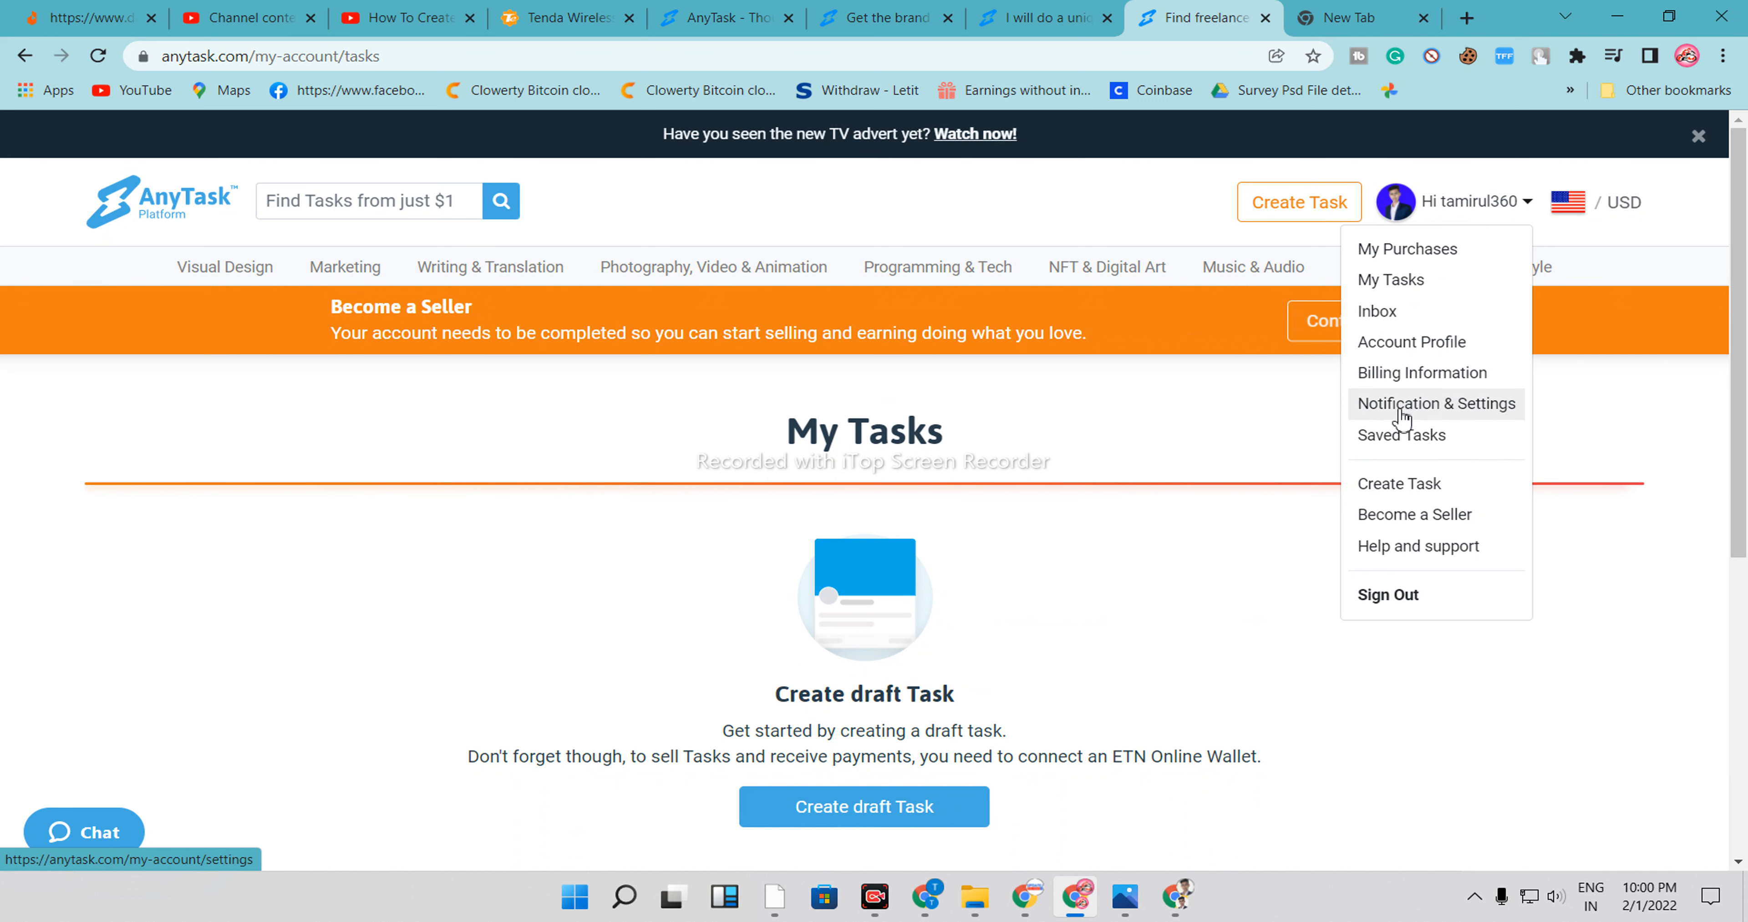
{"action": "left_click", "coordinate": [1429, 414]}
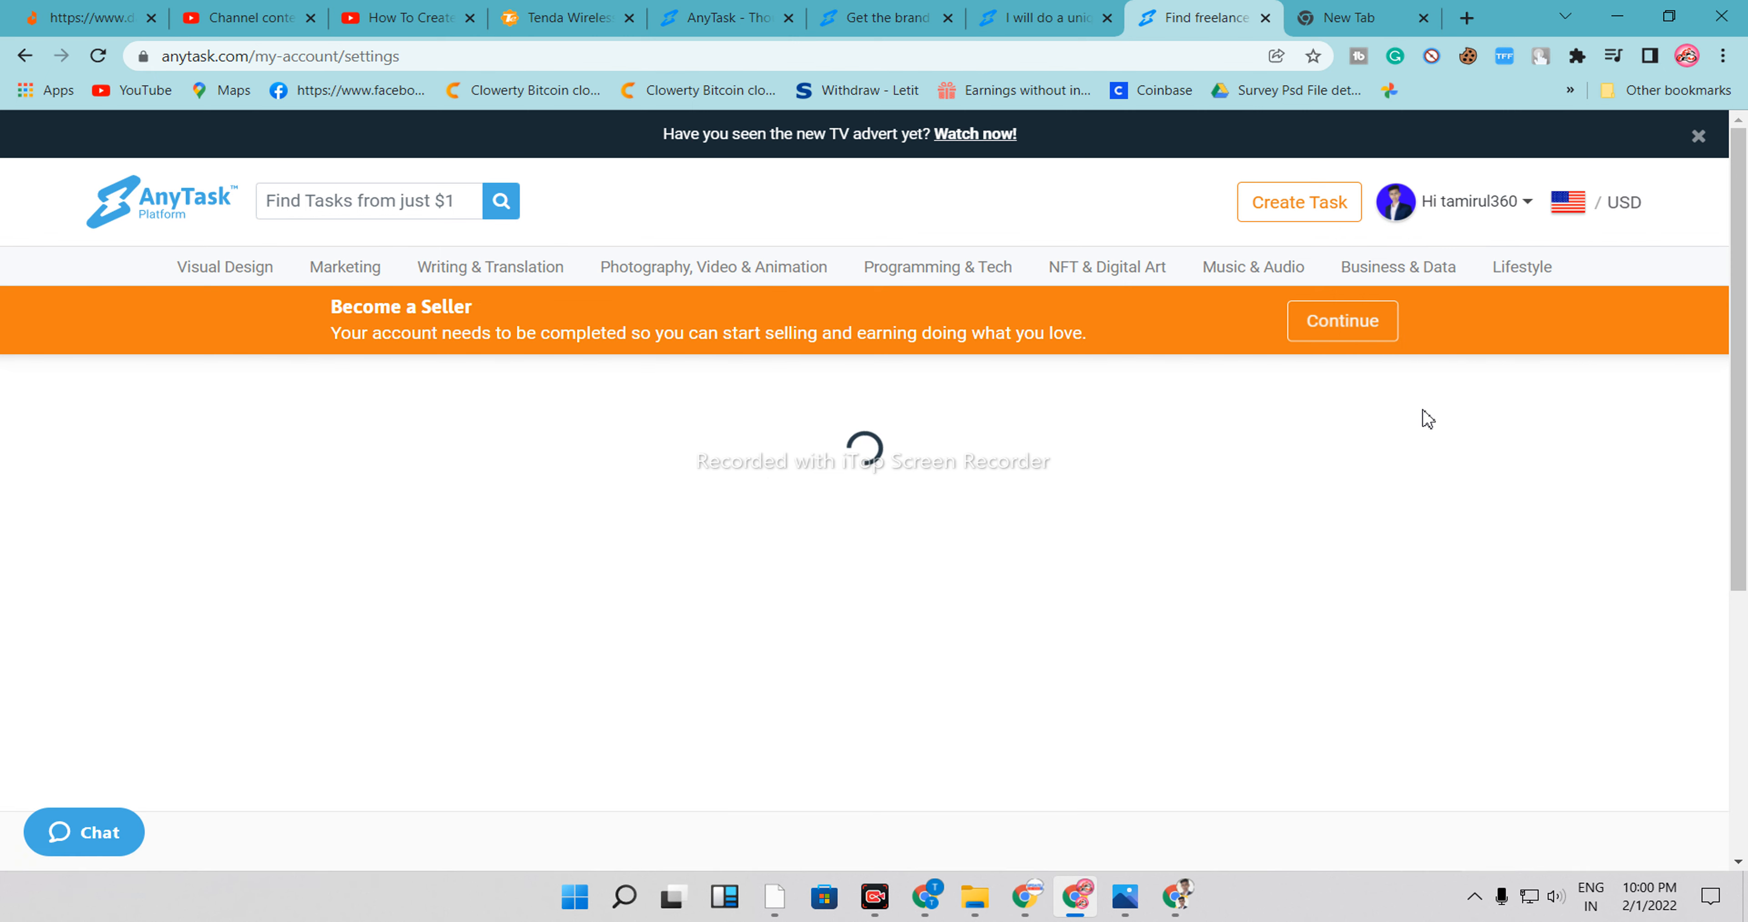
{"action": "scroll", "coordinate": [518, 507], "scroll_direction": "down", "scroll_amount": 5}
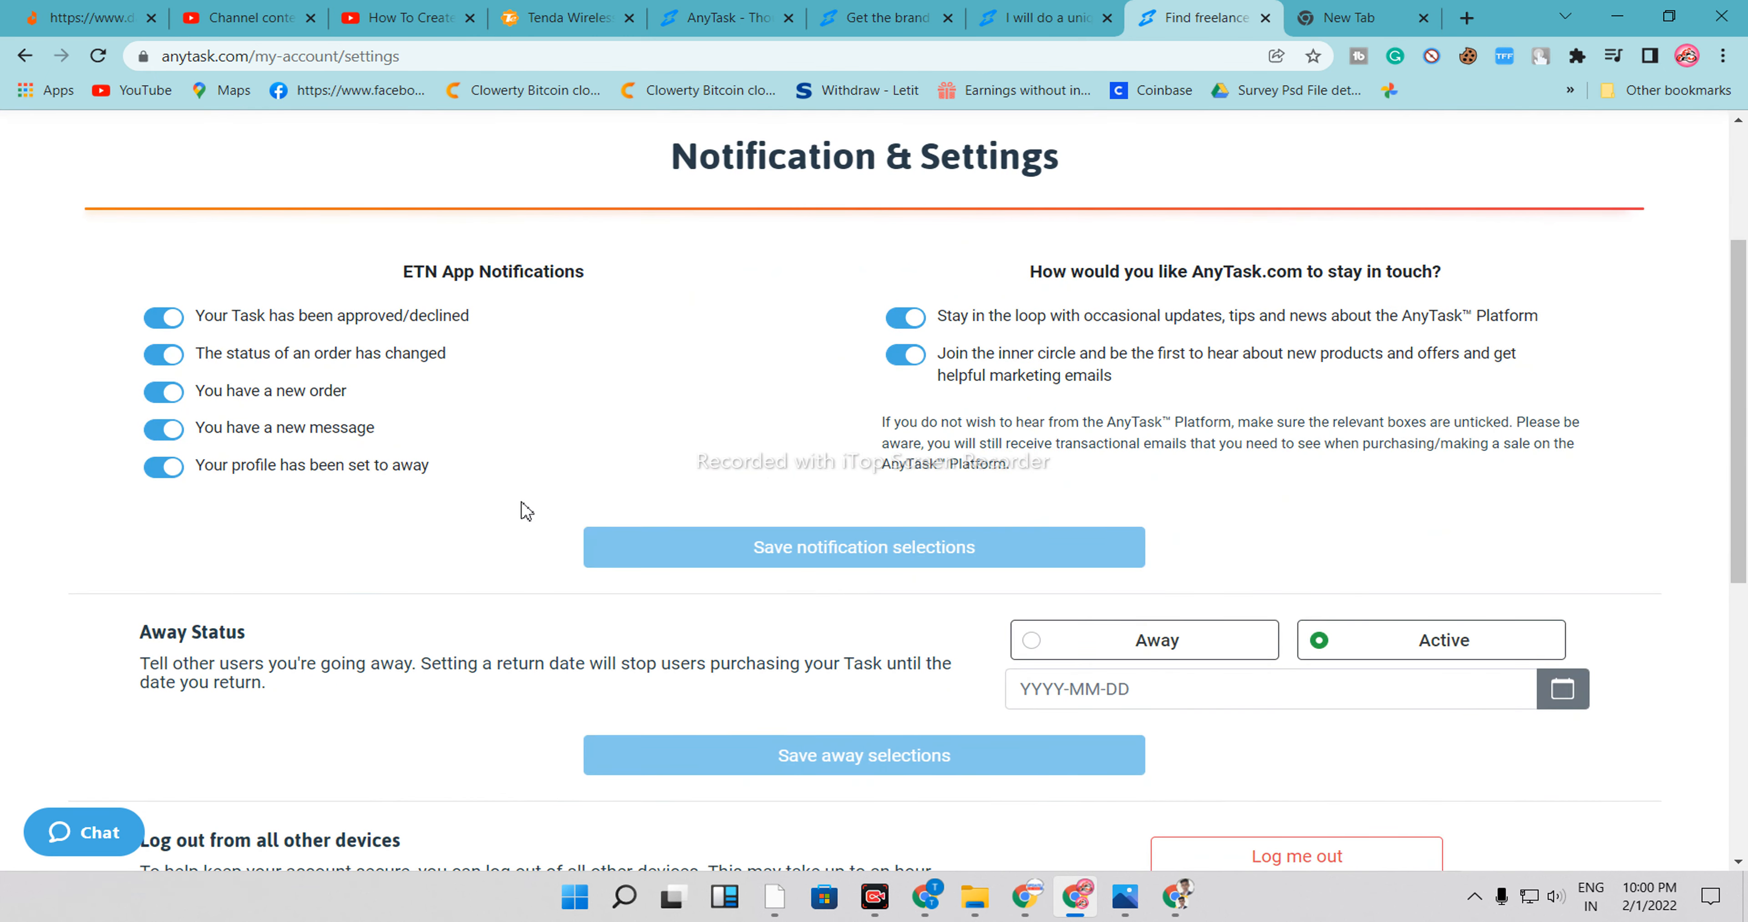
{"action": "scroll", "coordinate": [580, 509], "scroll_direction": "down", "scroll_amount": 3}
{"action": "scroll", "coordinate": [636, 486], "scroll_direction": "up", "scroll_amount": 8}
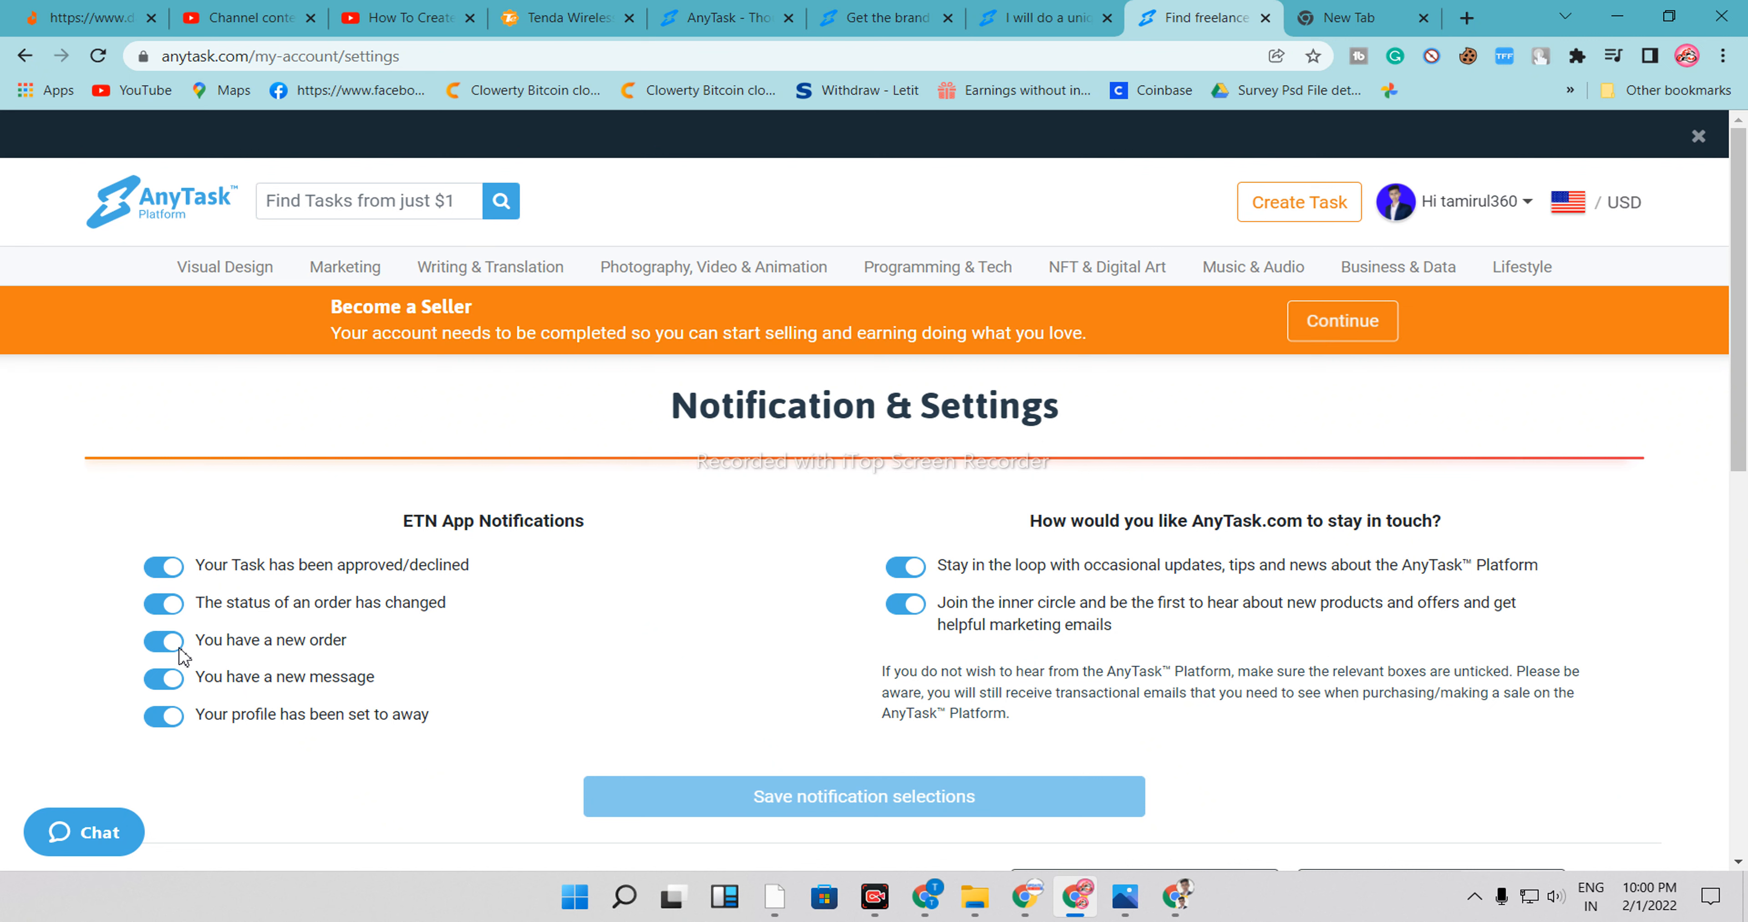
Go back and open the Saved Tasks page from the account menu
{"action": "left_click", "coordinate": [15, 59]}
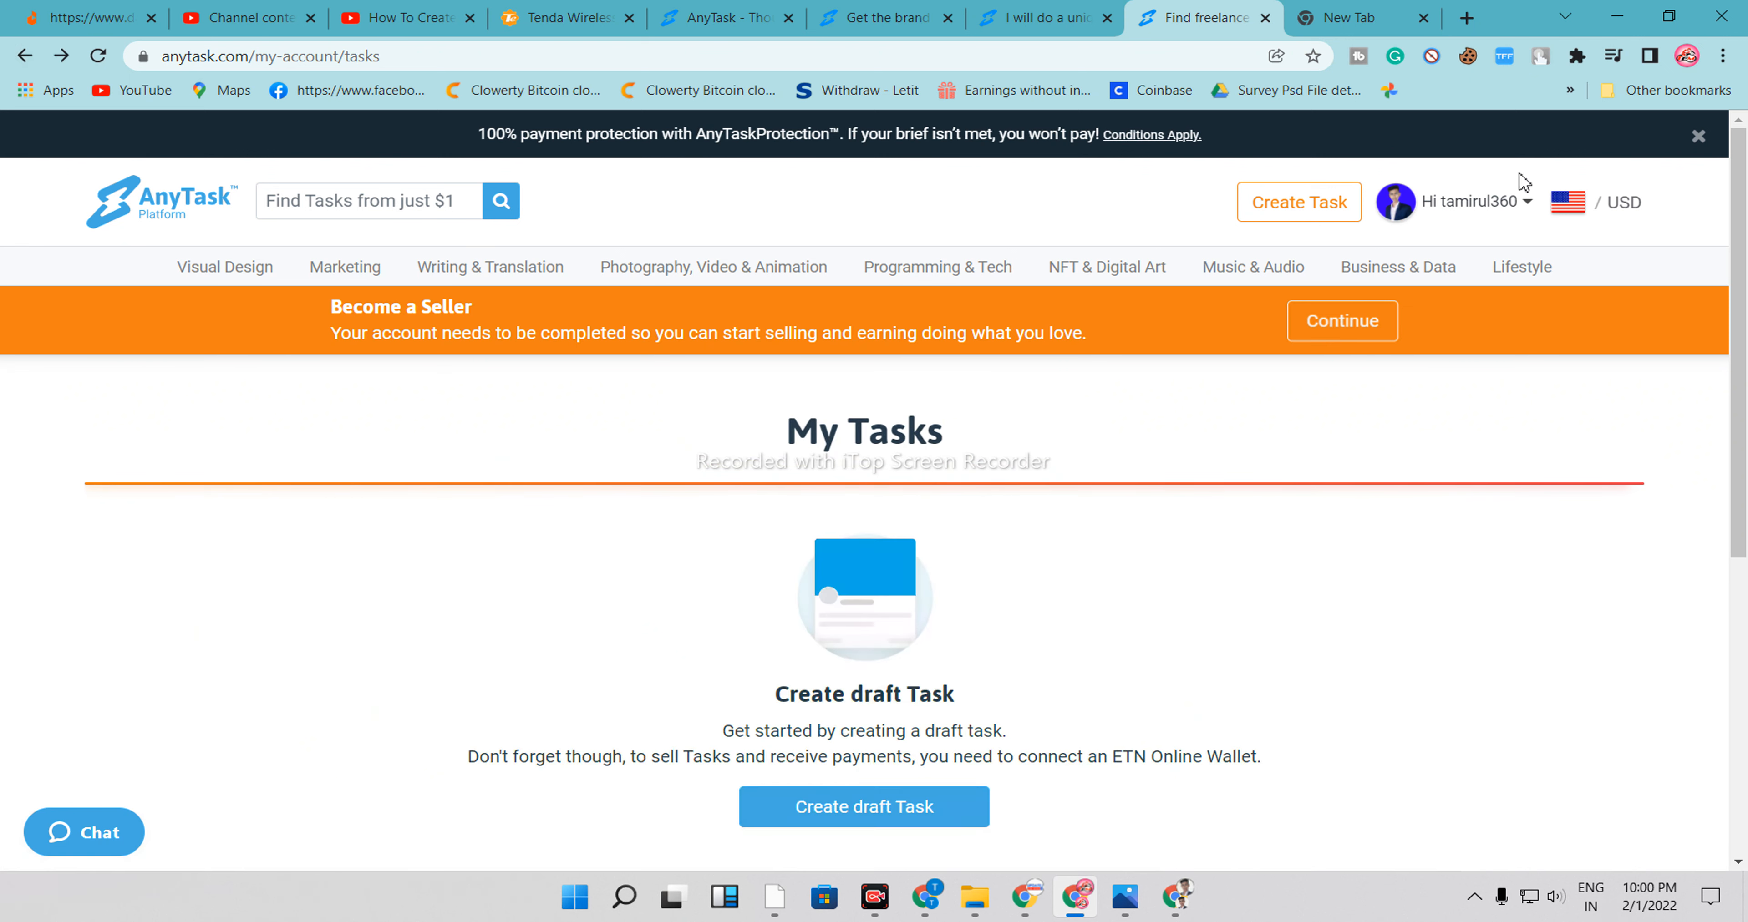
{"action": "left_click", "coordinate": [1493, 206]}
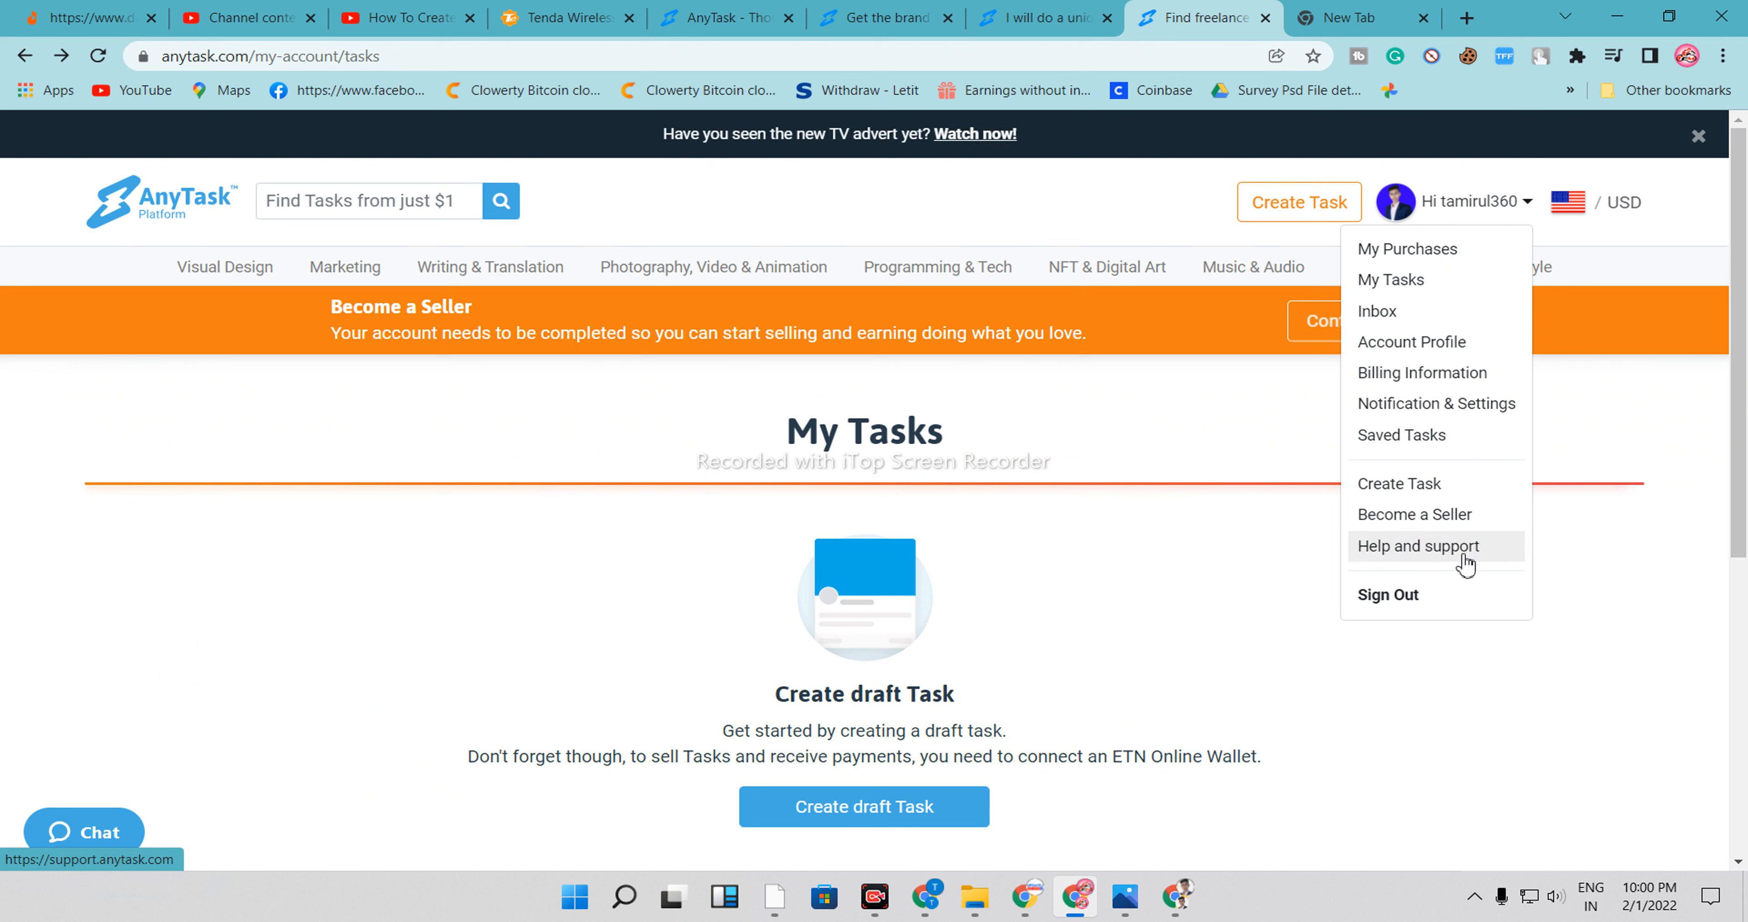
{"action": "left_click", "coordinate": [1425, 437]}
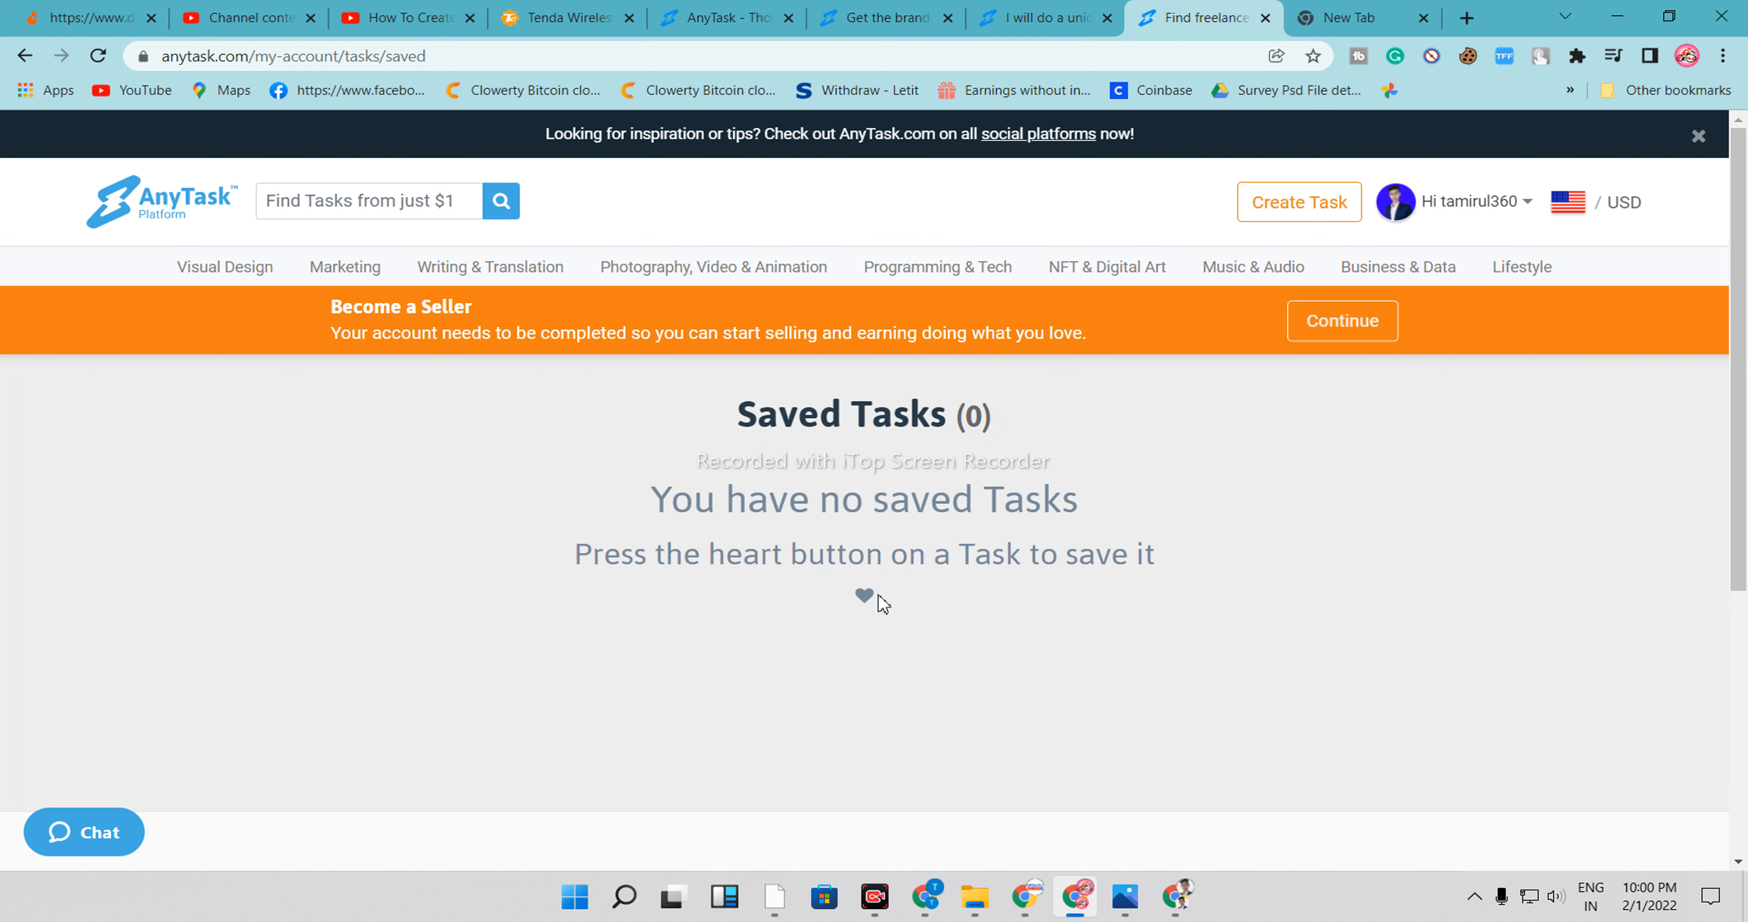
Browse the Affiliate Marketing listings under the Marketing category
{"action": "left_click", "coordinate": [328, 269]}
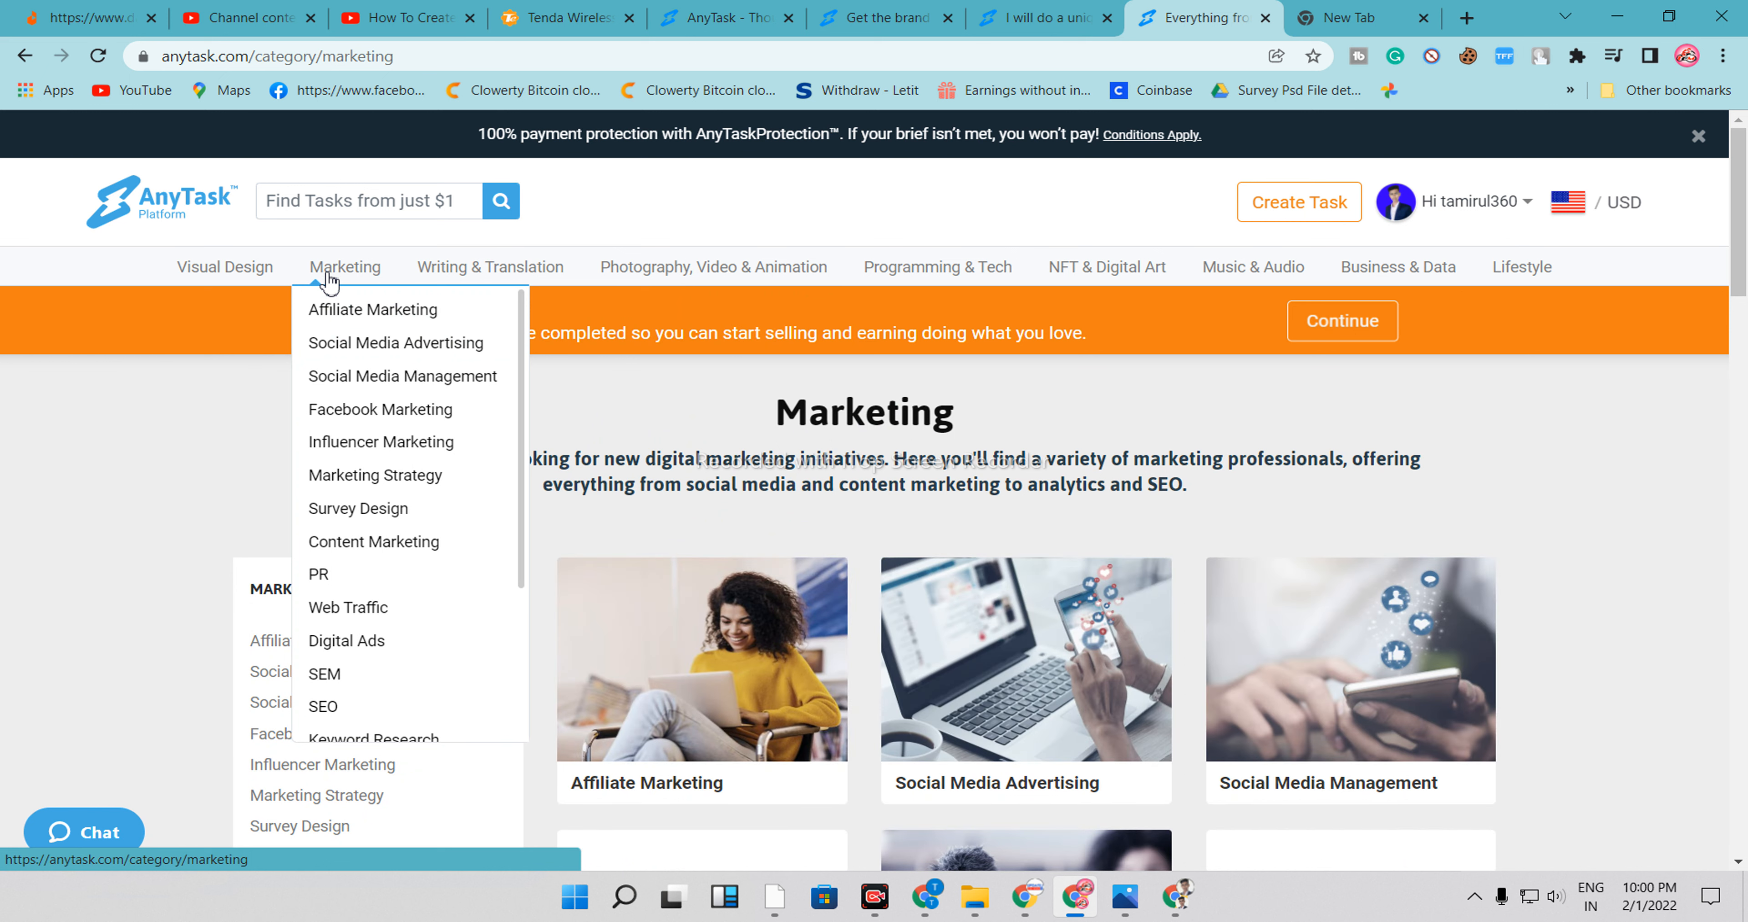
{"action": "left_click", "coordinate": [741, 702]}
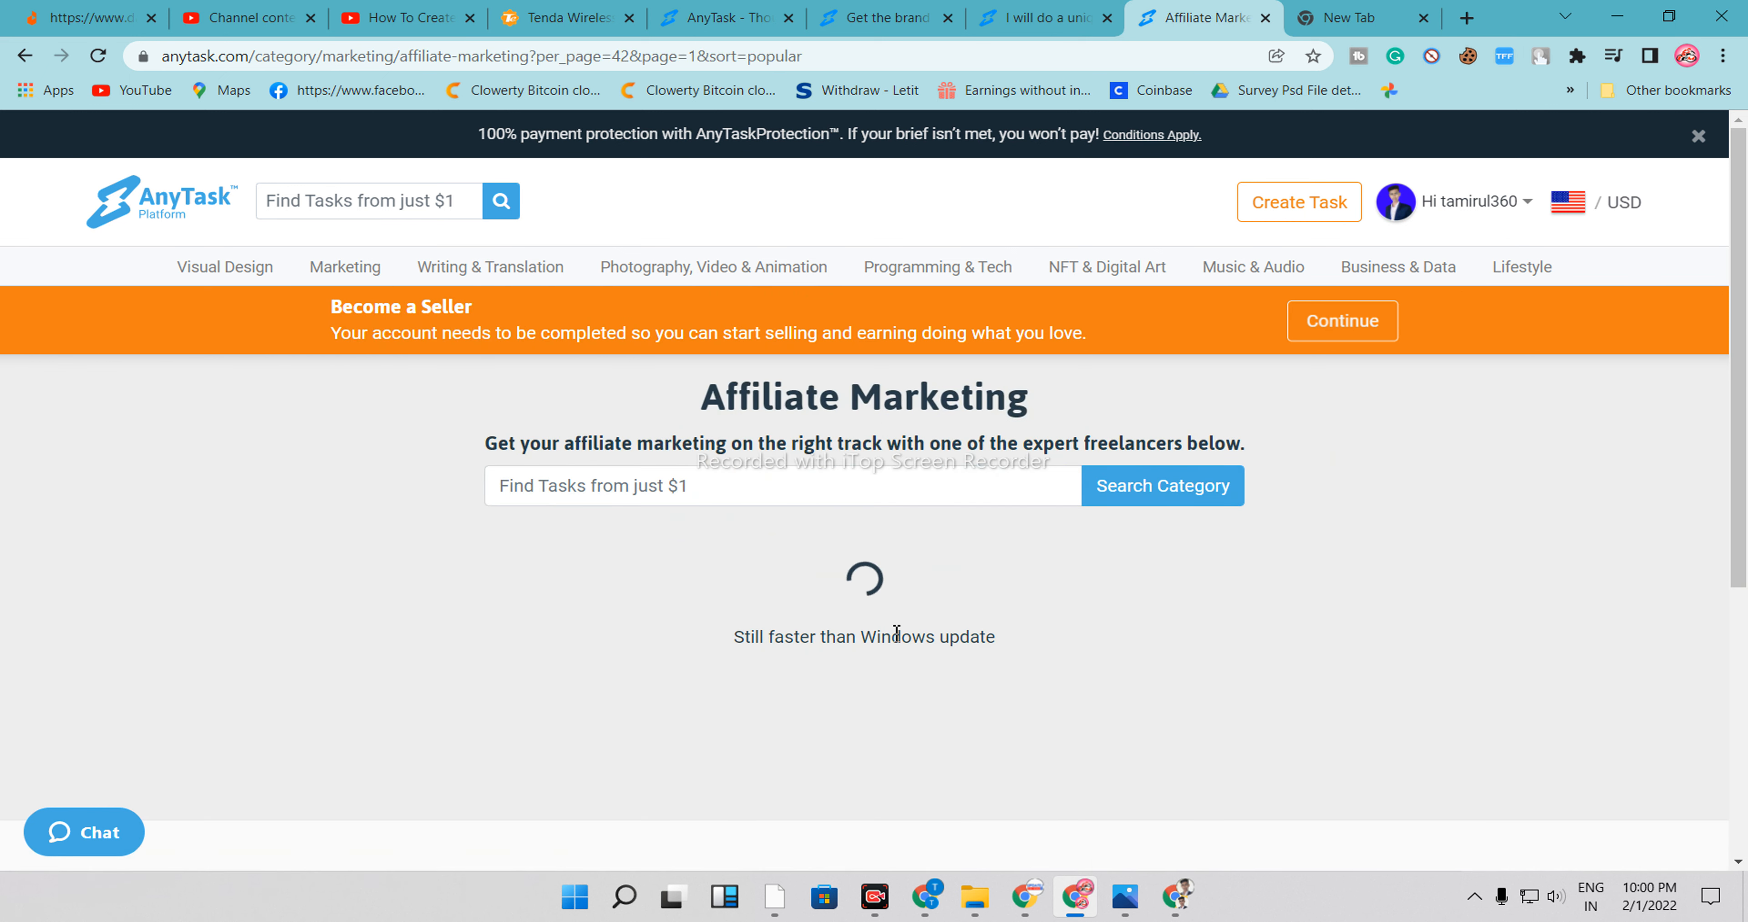
{"action": "scroll", "coordinate": [1144, 562], "scroll_direction": "down", "scroll_amount": 2}
{"action": "scroll", "coordinate": [1147, 558], "scroll_direction": "up", "scroll_amount": 2}
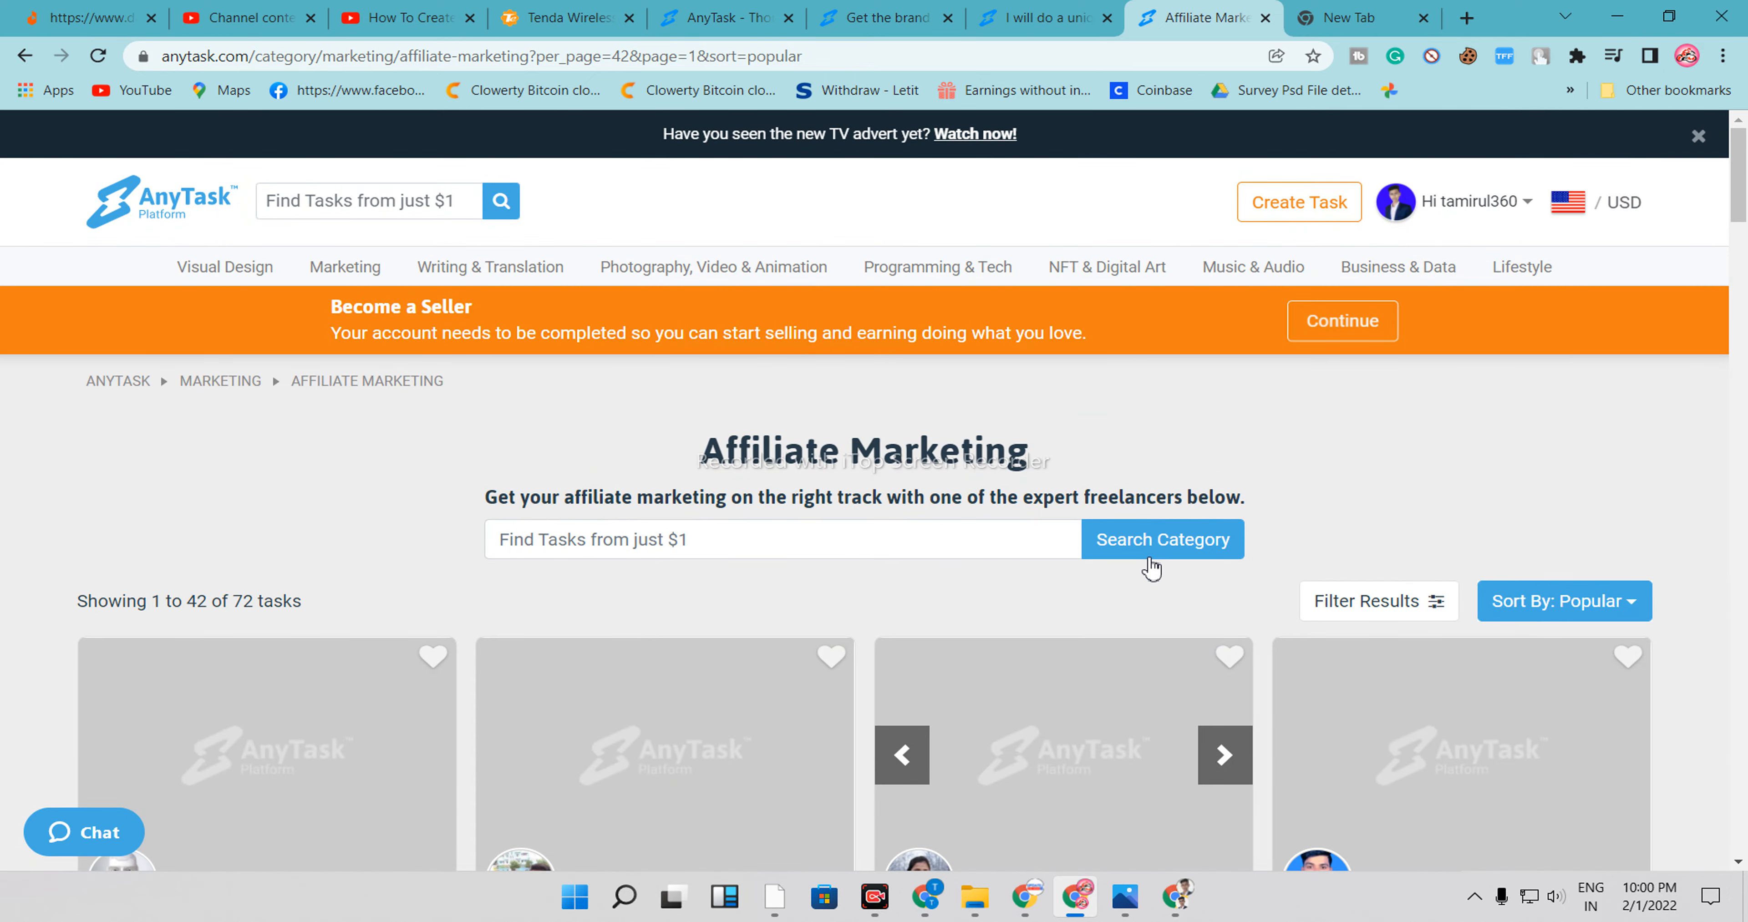
{"action": "scroll", "coordinate": [1170, 563], "scroll_direction": "down", "scroll_amount": 5}
{"action": "scroll", "coordinate": [1180, 556], "scroll_direction": "up", "scroll_amount": 5}
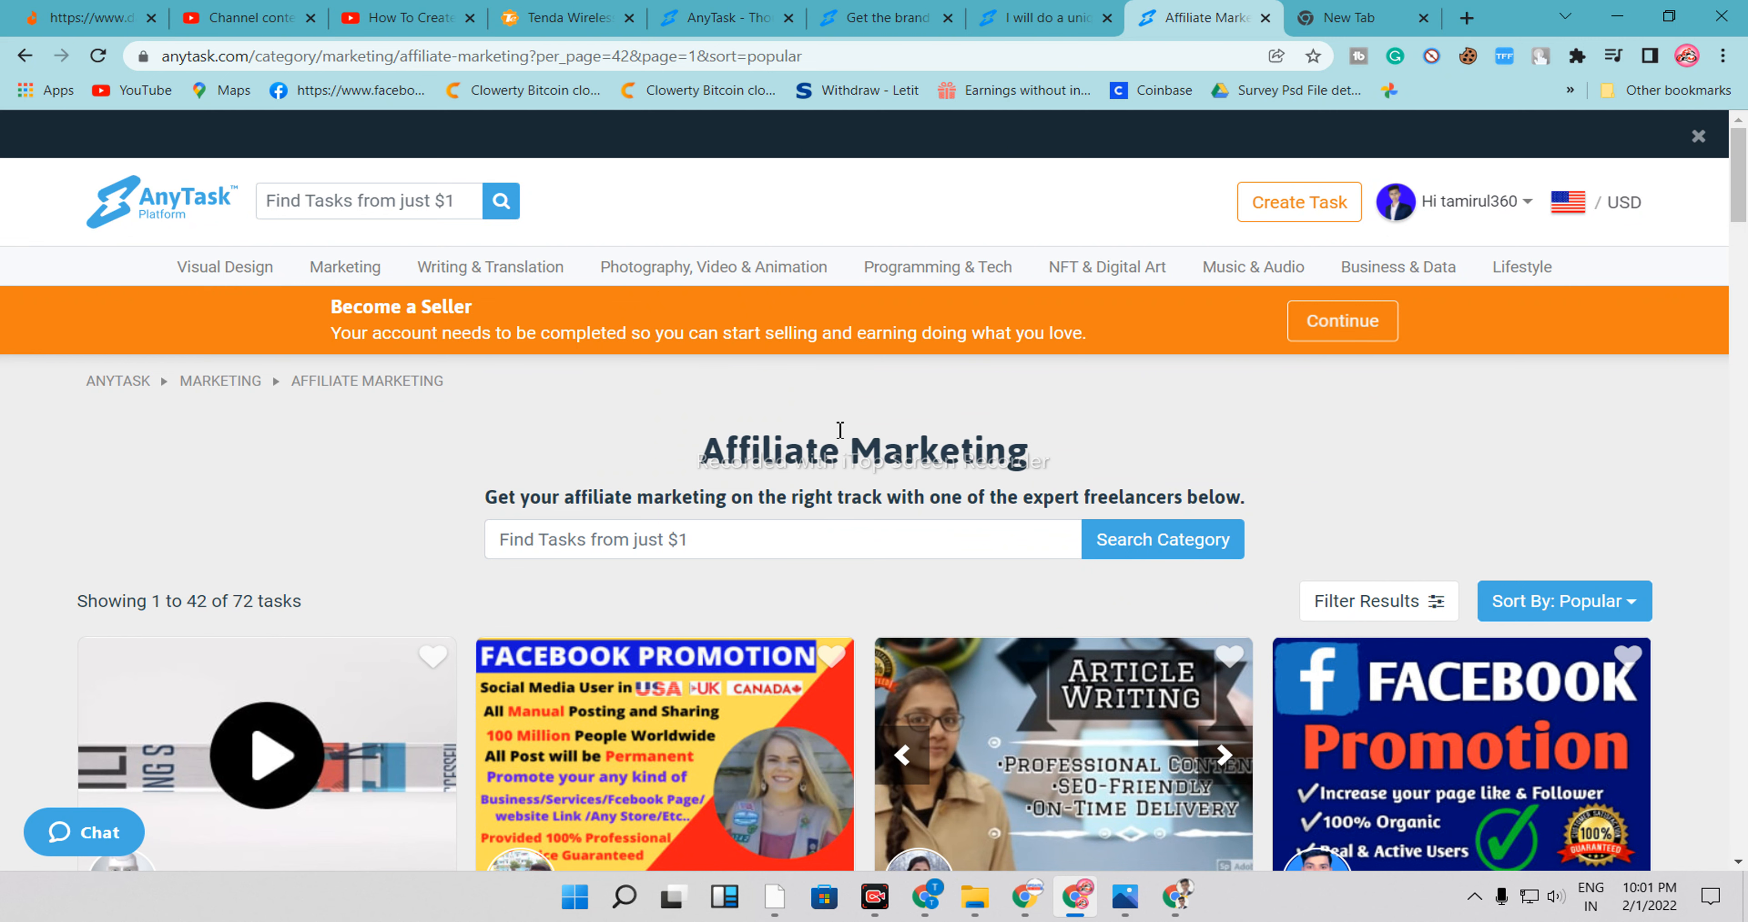
{"action": "scroll", "coordinate": [840, 429], "scroll_direction": "down", "scroll_amount": 6}
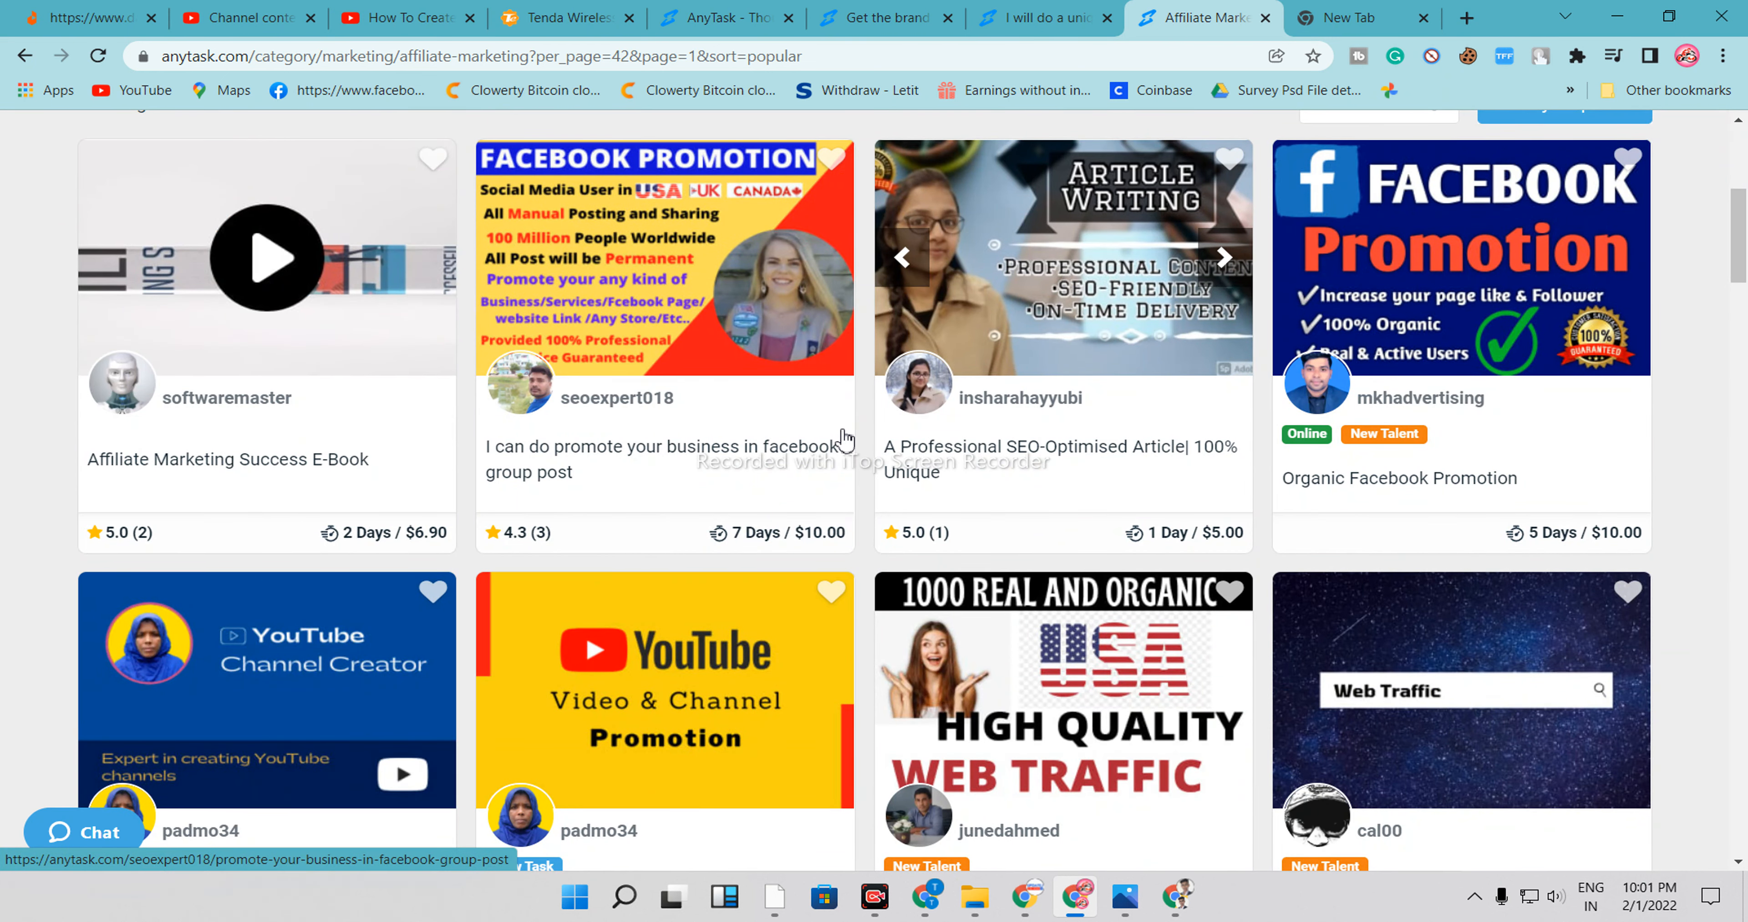
{"action": "scroll", "coordinate": [856, 434], "scroll_direction": "up", "scroll_amount": 6}
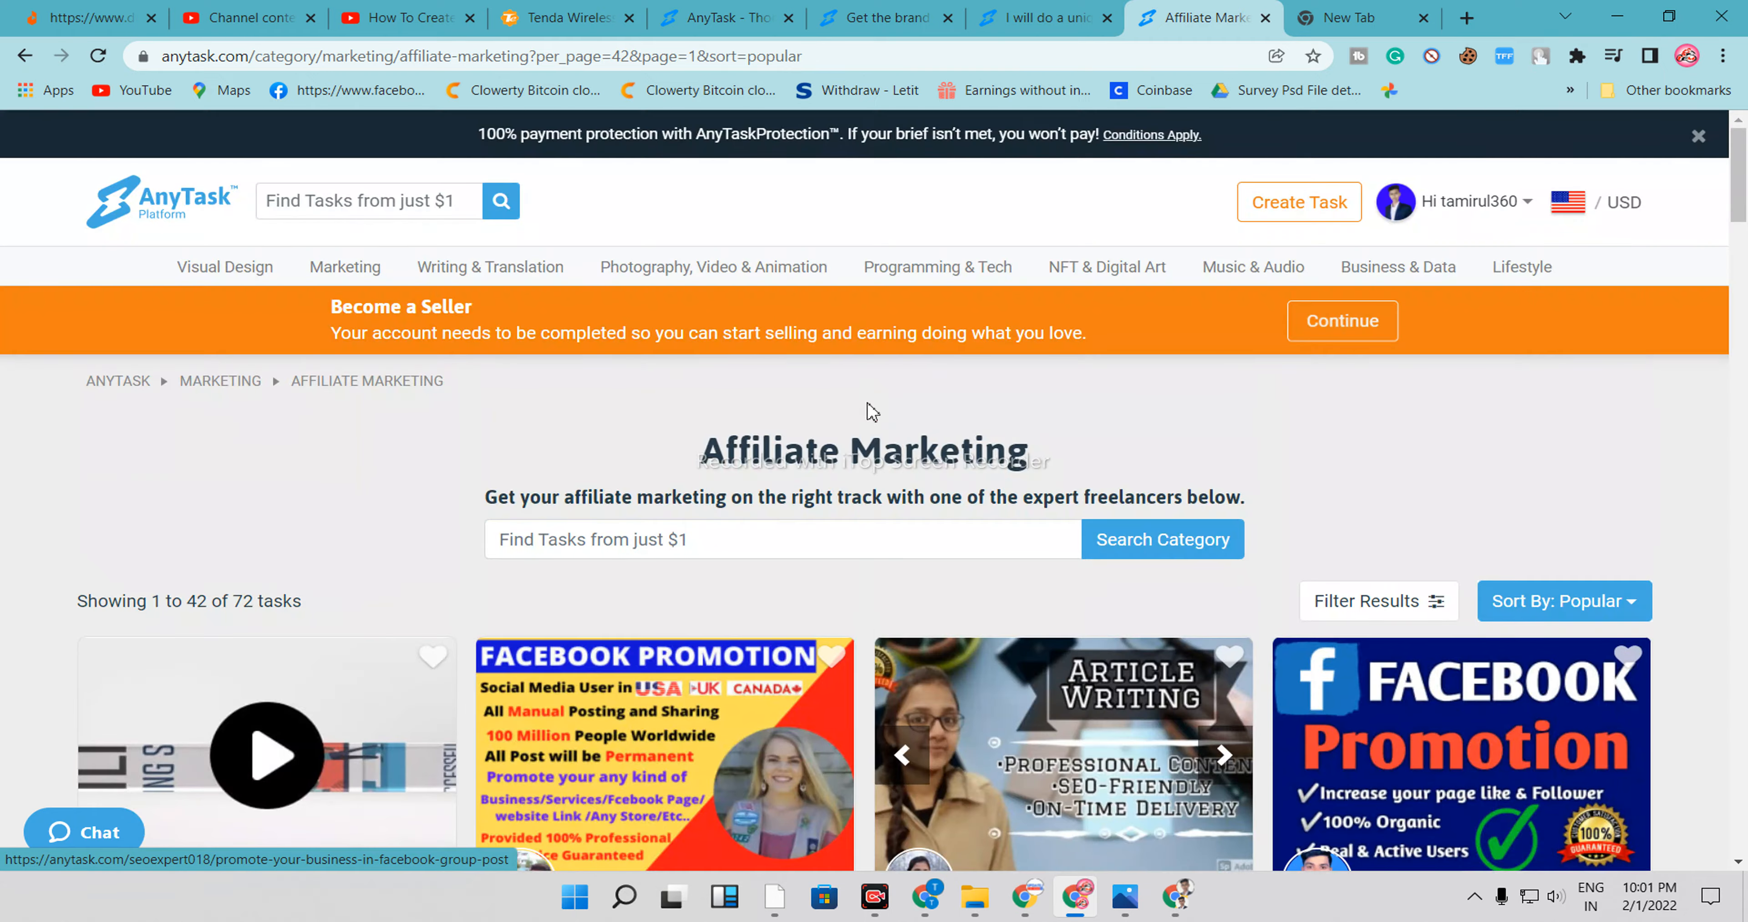